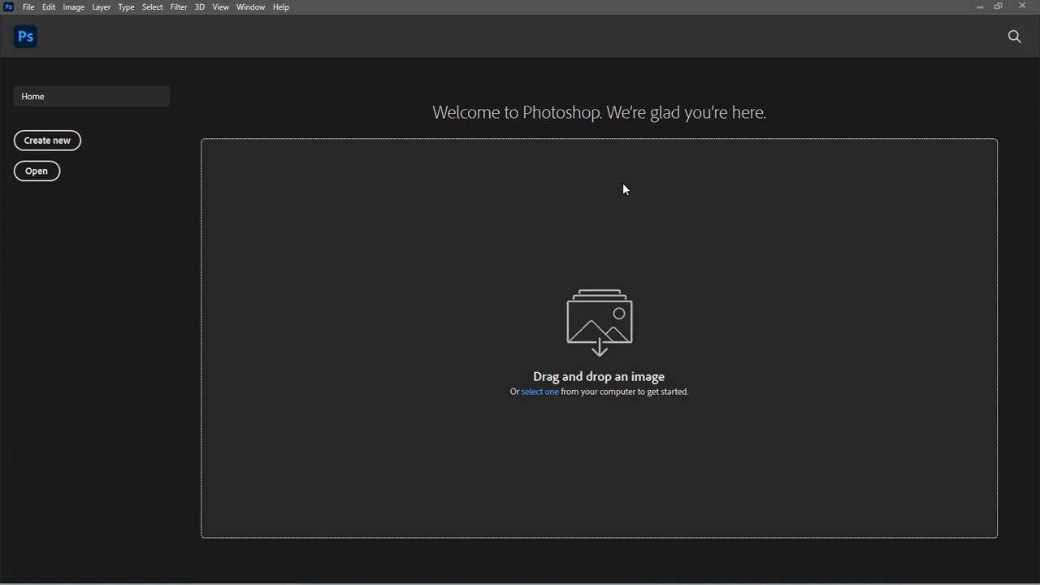
- Create a new 1000 x 1000 px RGB document at 72 pixels/inch with a white background
click(68, 143)
click(49, 142)
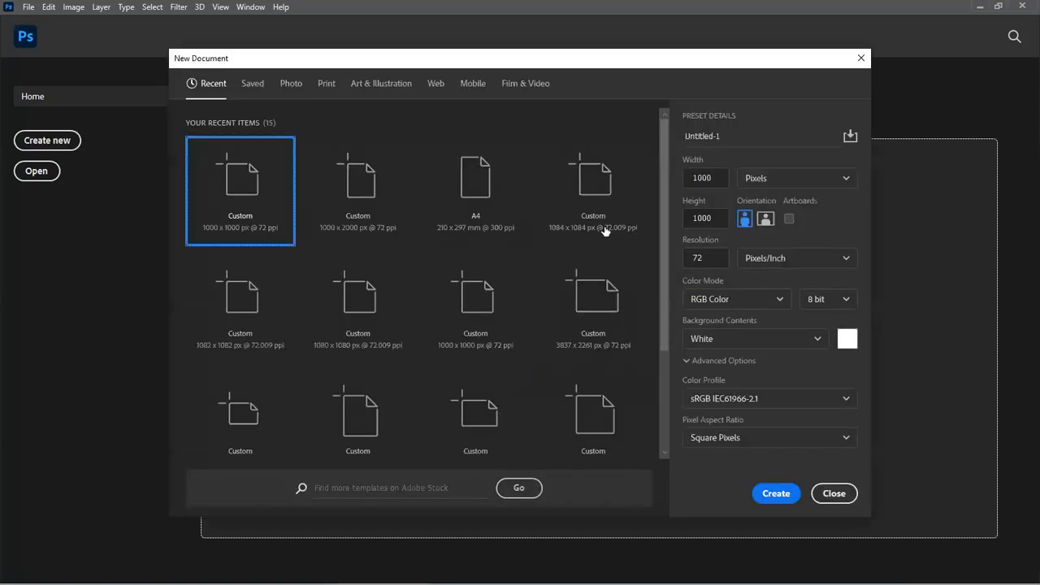
click(771, 494)
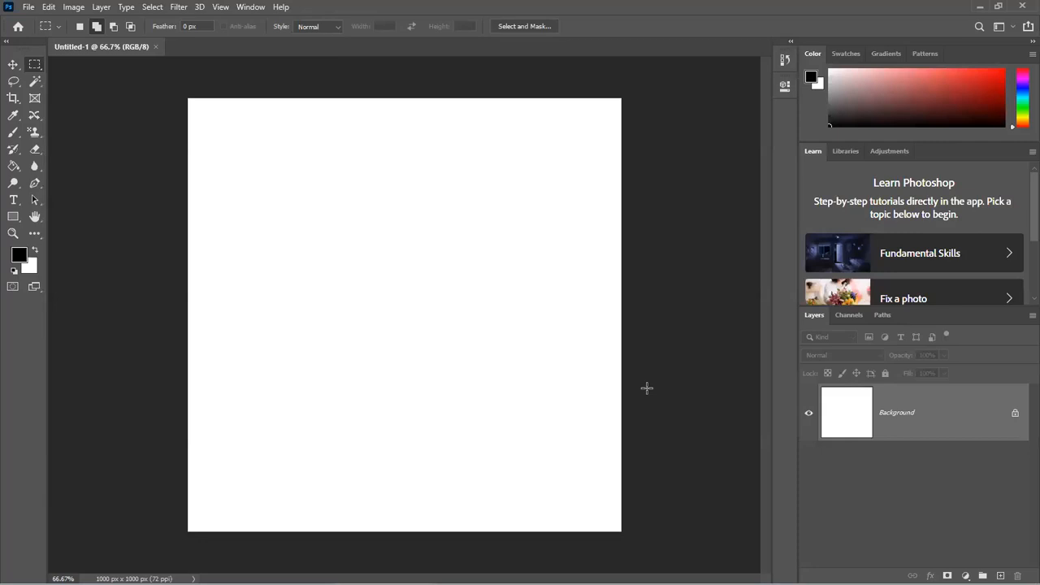
- Fill the Background layer with the black foreground color, and refill it with the white background color
click(18, 64)
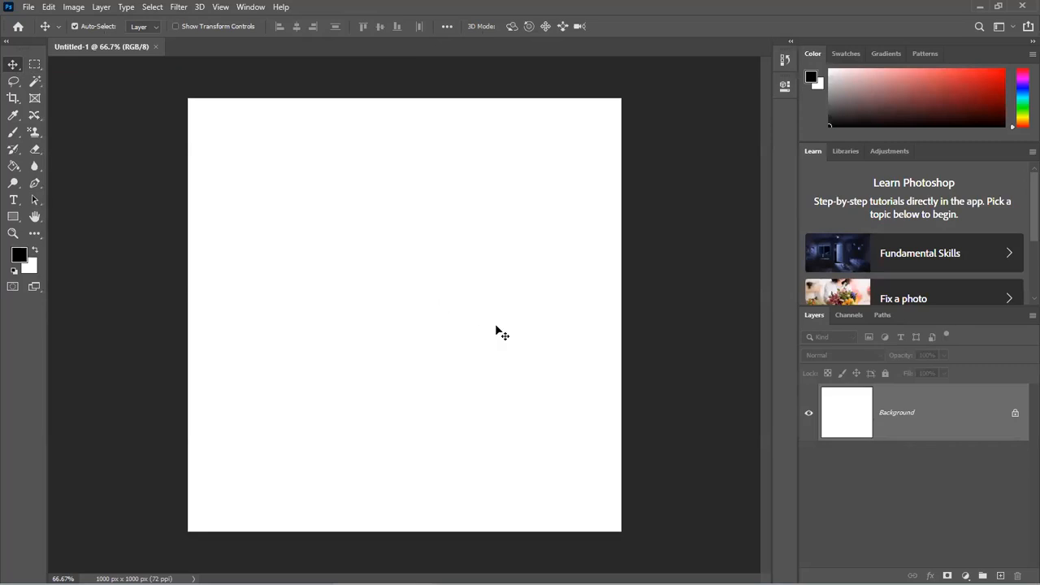
key(alt+BackSpace)
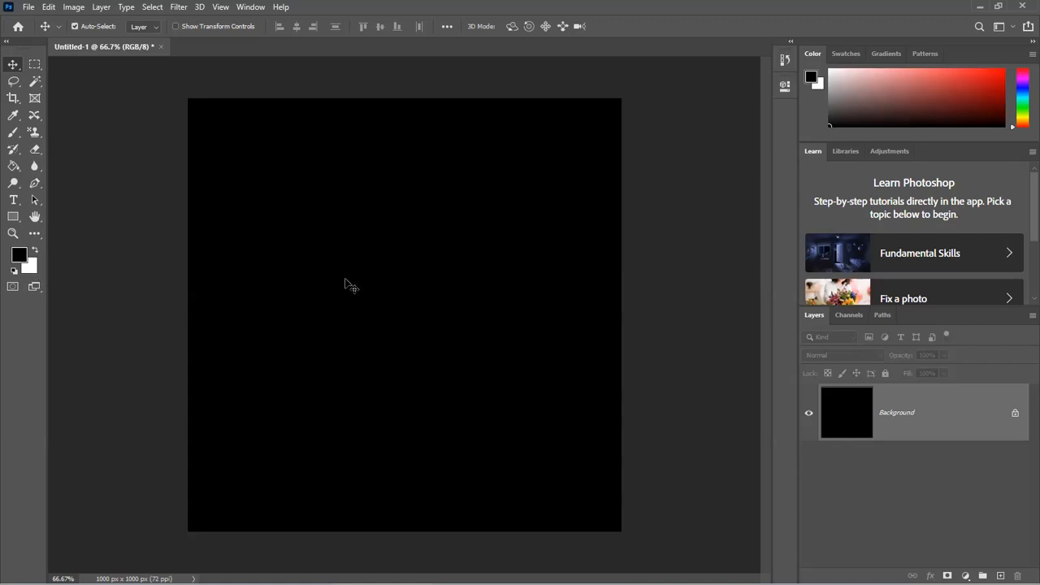
key(ctrl+BackSpace)
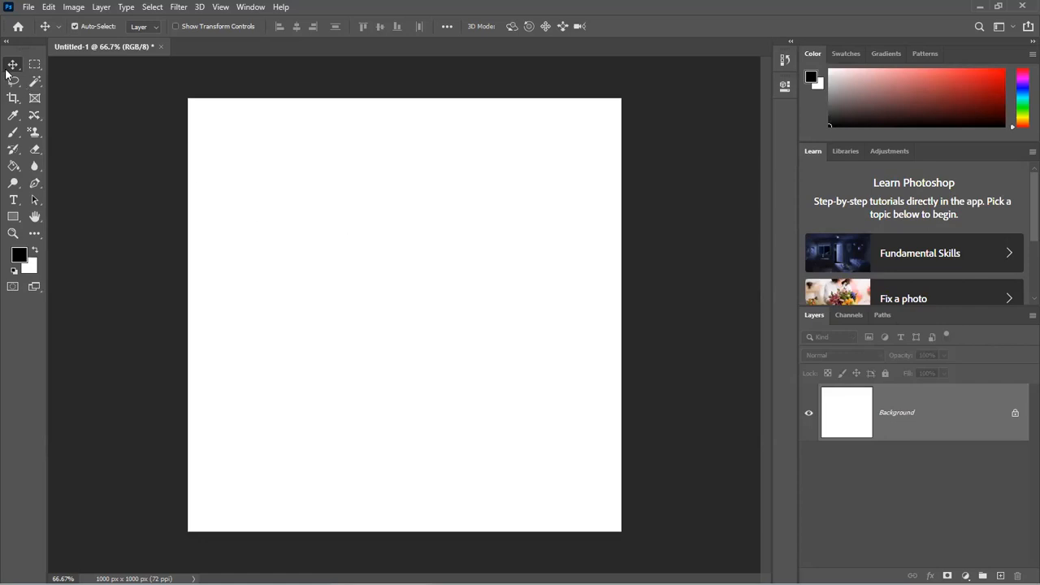
- Try to move the Background layer on the blank canvas with the Move tool, and dismiss the conversion to a normal layer
click(384, 339)
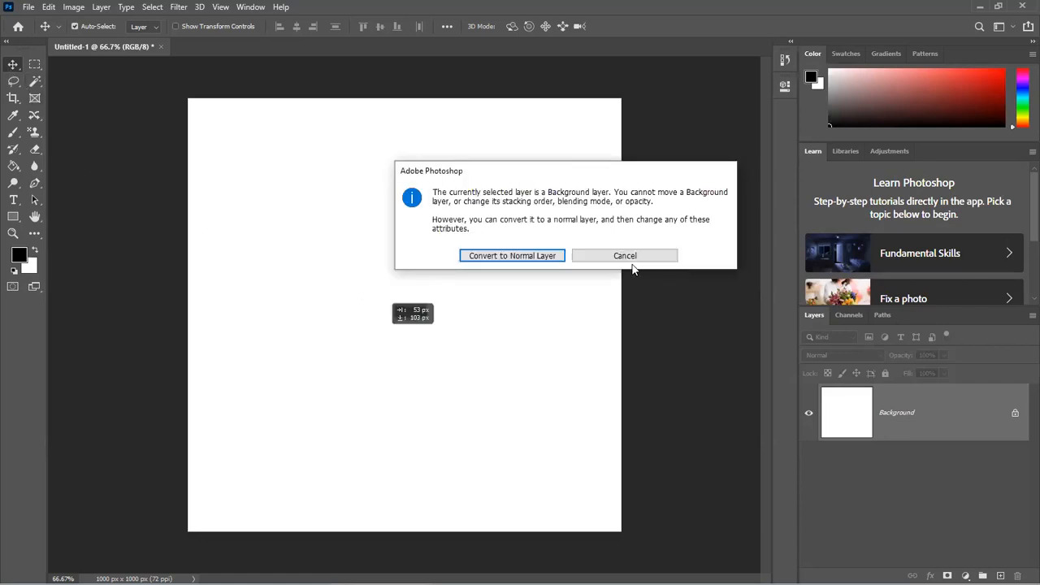
click(627, 258)
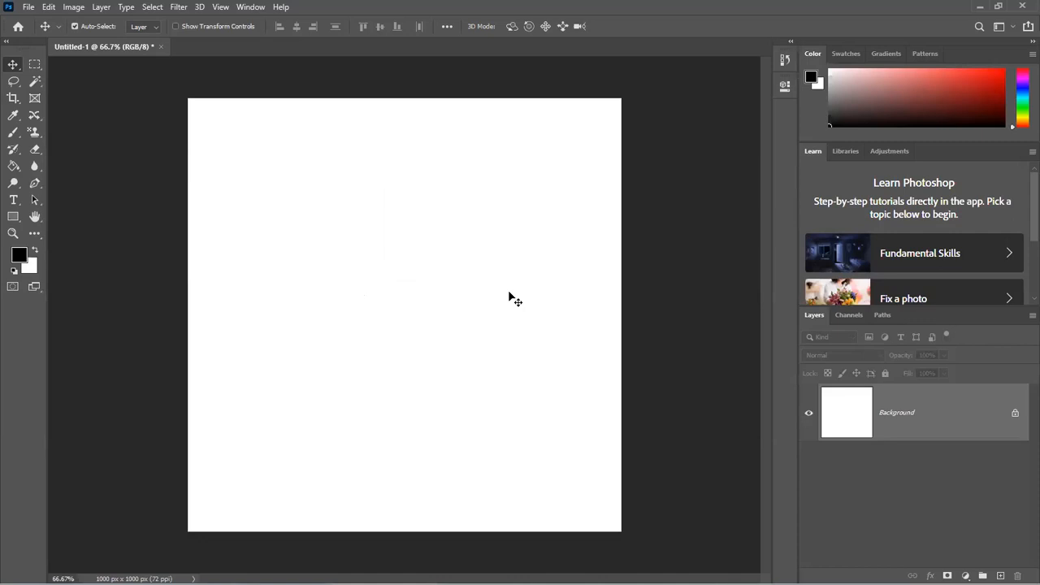
- Draw a rectangular marquee selection wider than it is tall in the canvas's upper-right corner, flush with both edges
click(36, 67)
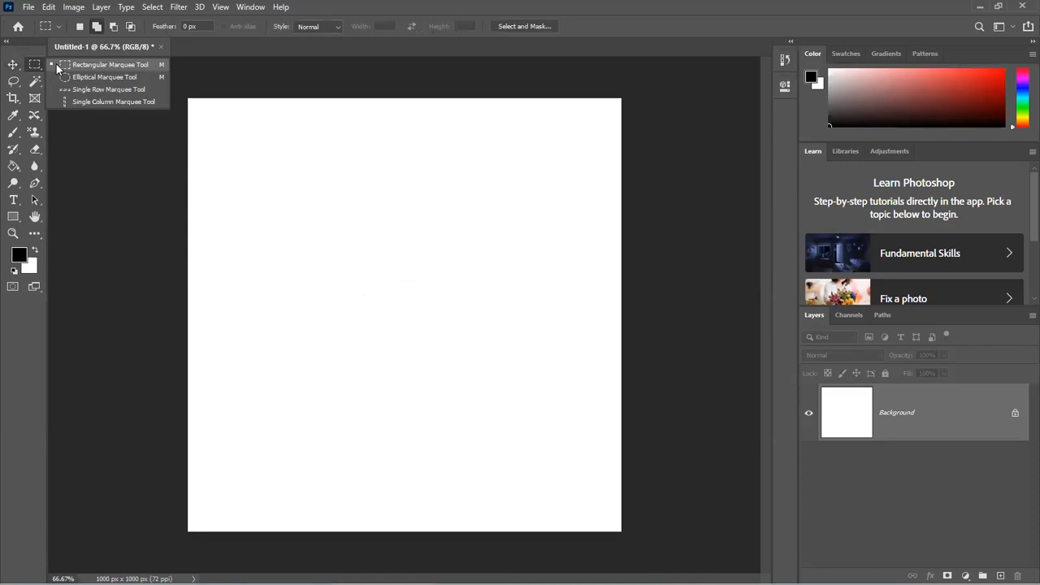
click(37, 67)
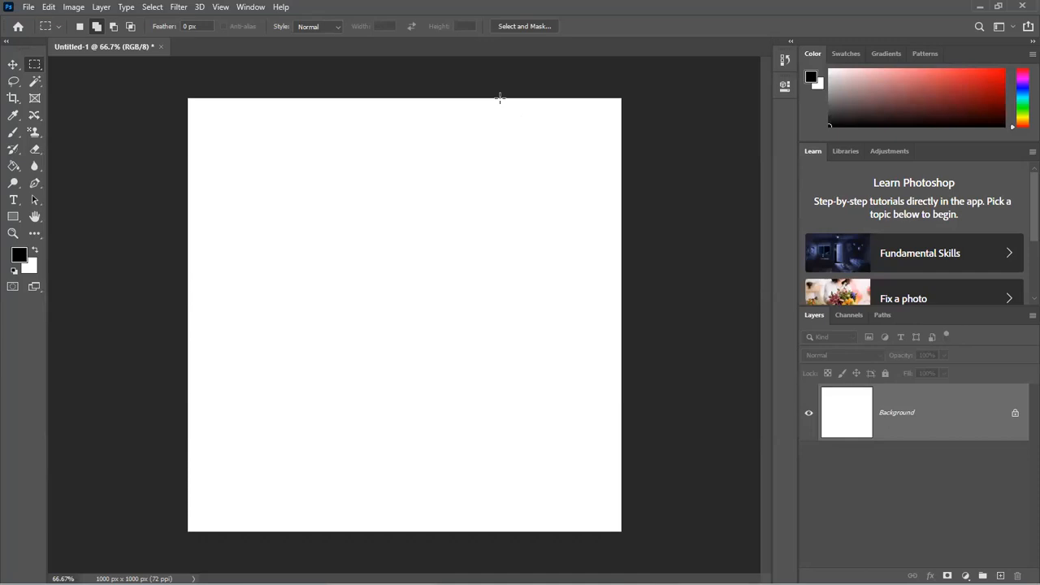
drag(500, 95, 542, 149)
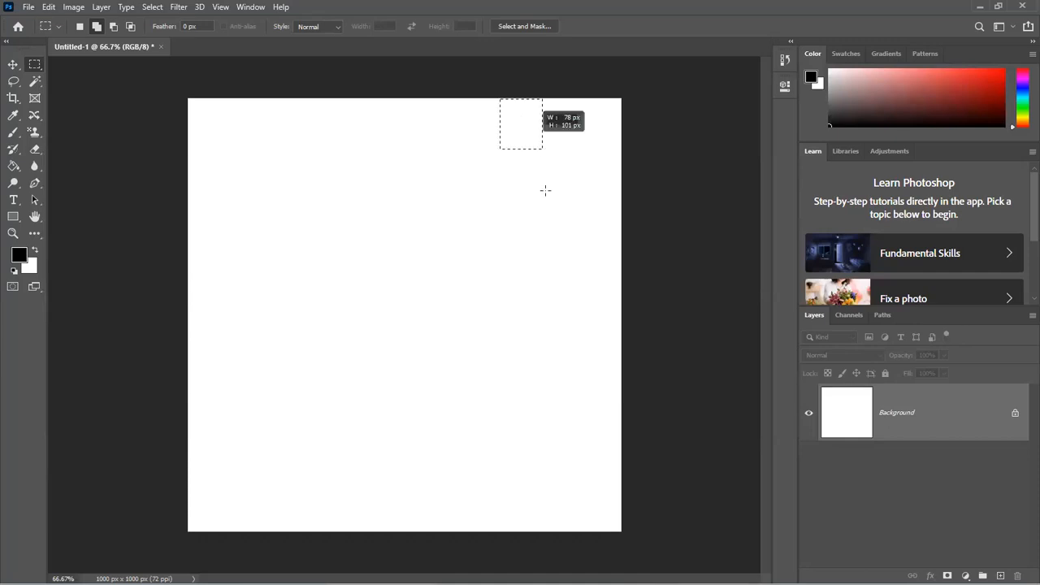
drag(542, 237, 542, 238)
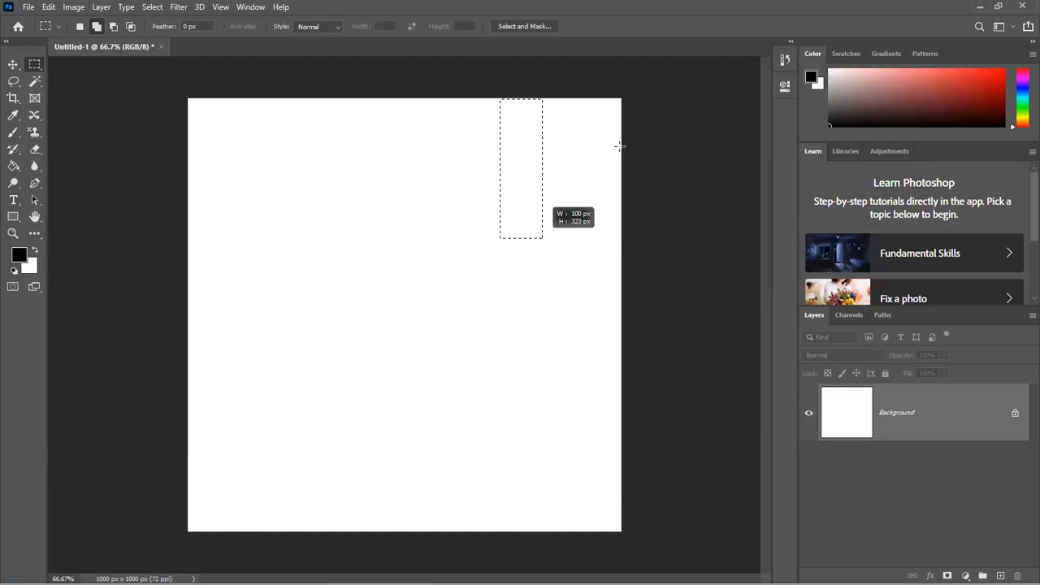
drag(619, 166, 621, 167)
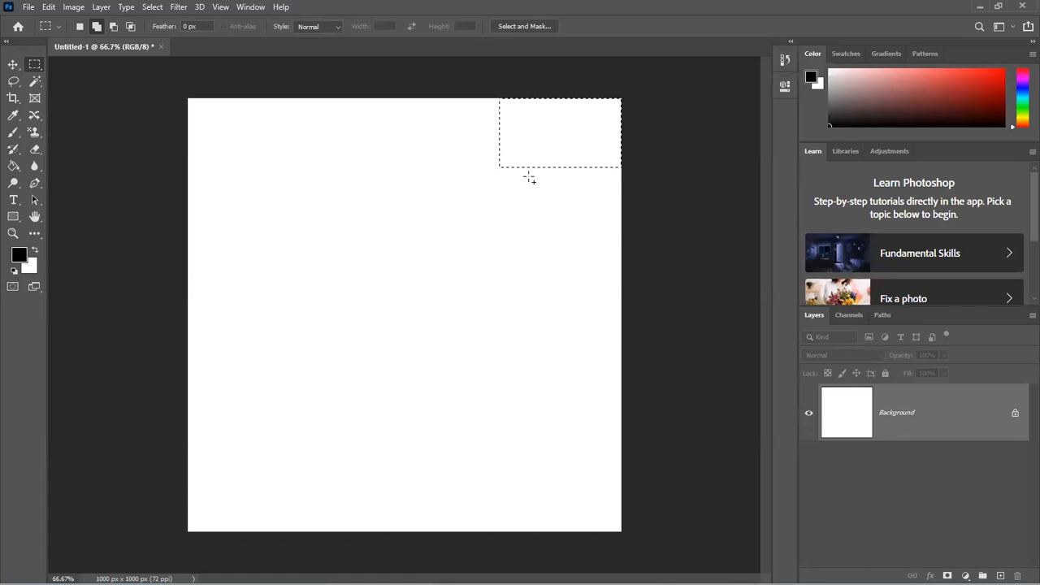
scroll(528, 178, up, 1)
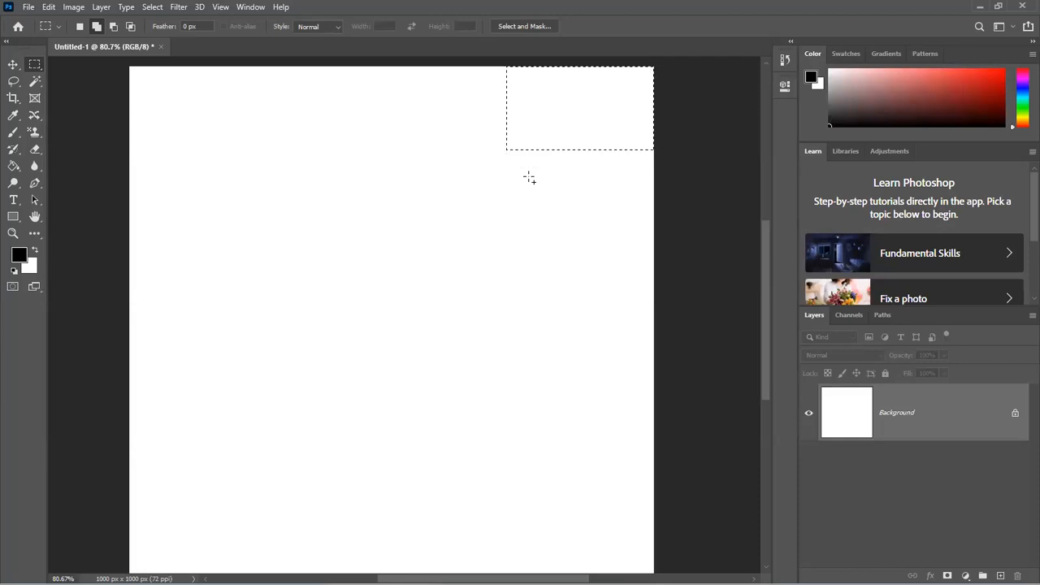
scroll(529, 176, up, 2)
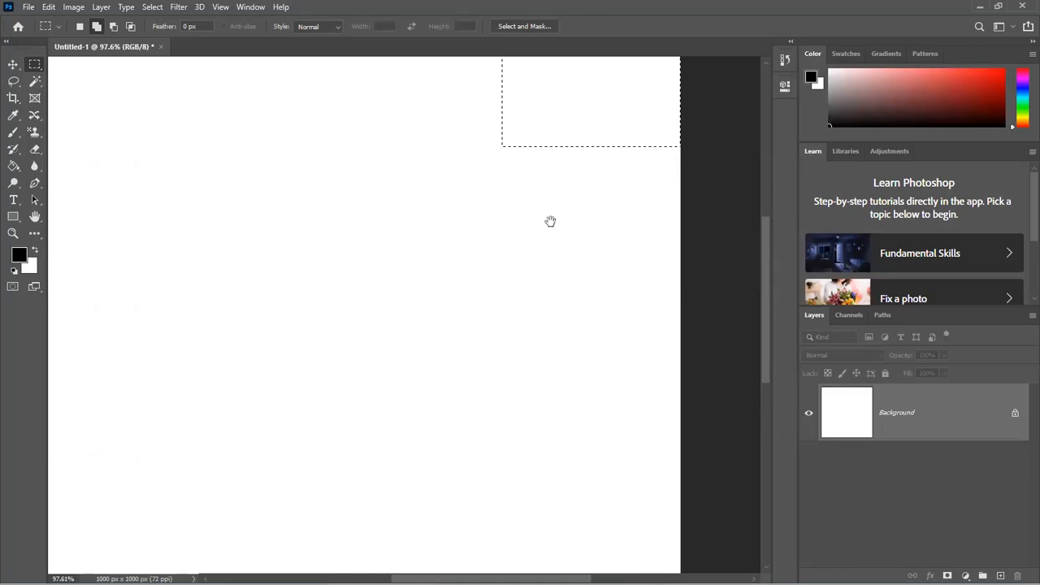
drag(493, 118, 485, 163)
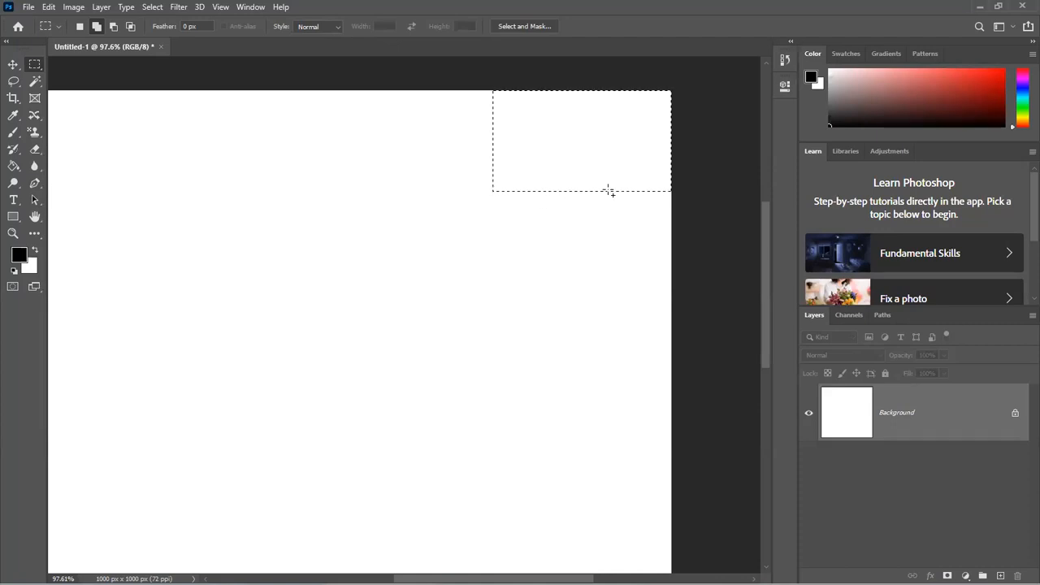
alt+scroll(380, 269, down, 2)
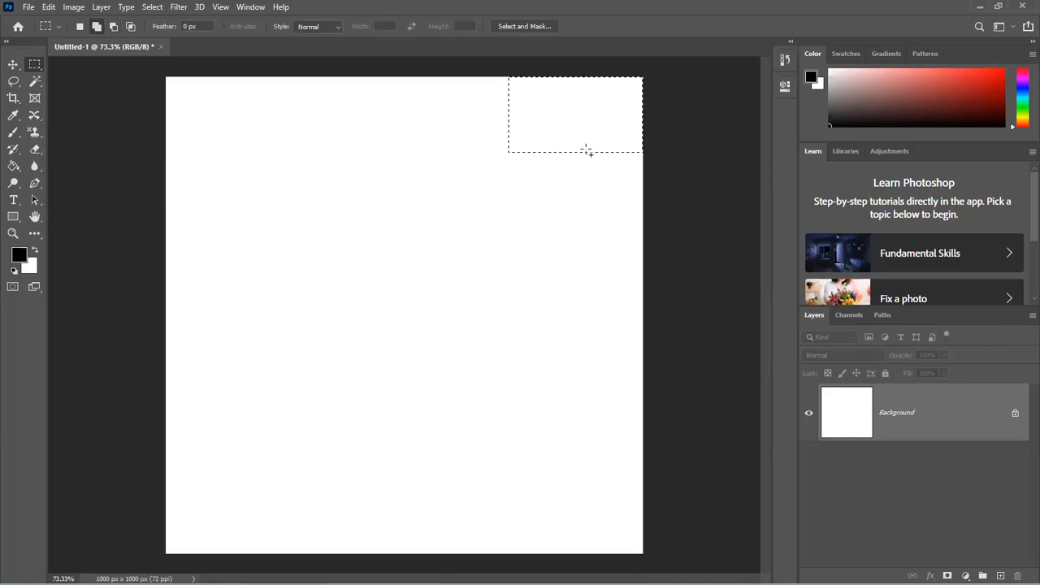
- Activate the Brush tool and reduce the brush size to 175 px
click(14, 134)
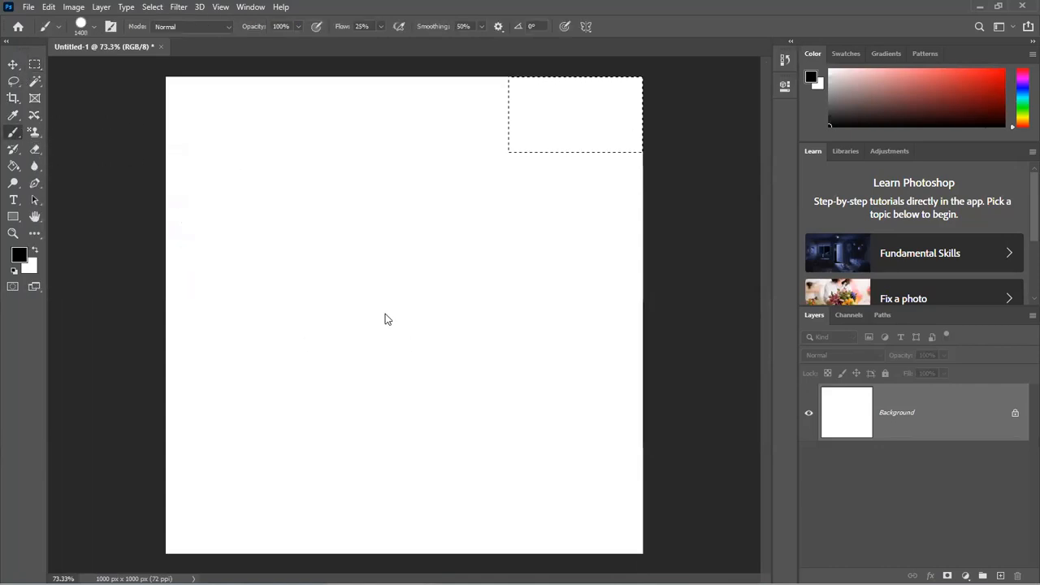
key(bracketleft)
key(bracketleft)
key(bracketleft)
key(bracketleft)
key(bracketleft)
key(bracketleft)
key(bracketleft)
key(bracketleft)
key(bracketleft)
key(bracketleft)
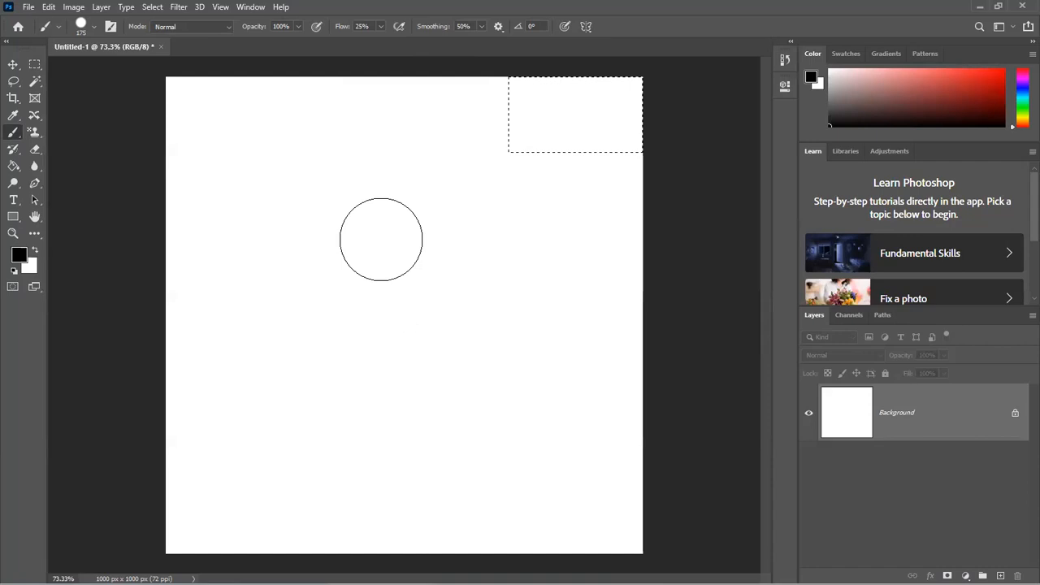
- Deselect the rectangular marquee and restore it with Reselect
key(ctrl+d)
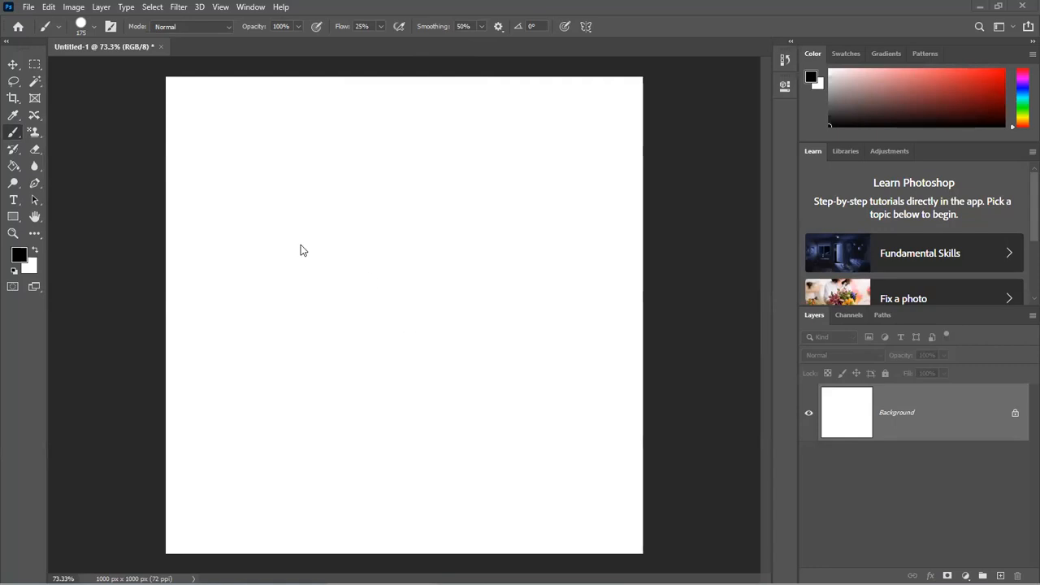
key(ctrl+shift+d)
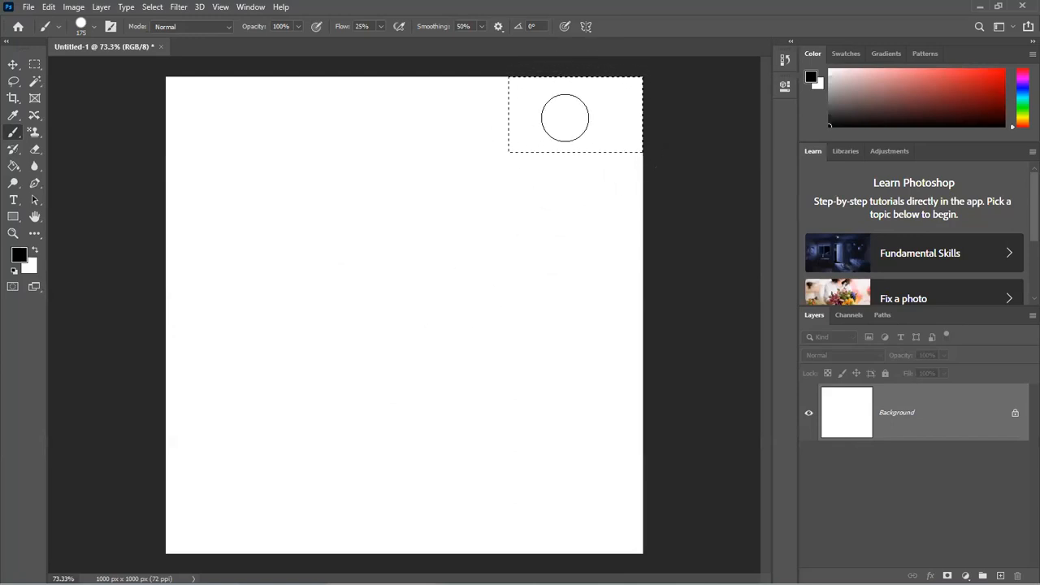
- Paint overlapping black dabs and strokes with a 90 px brush across the inside of the rectangular selection
click(570, 120)
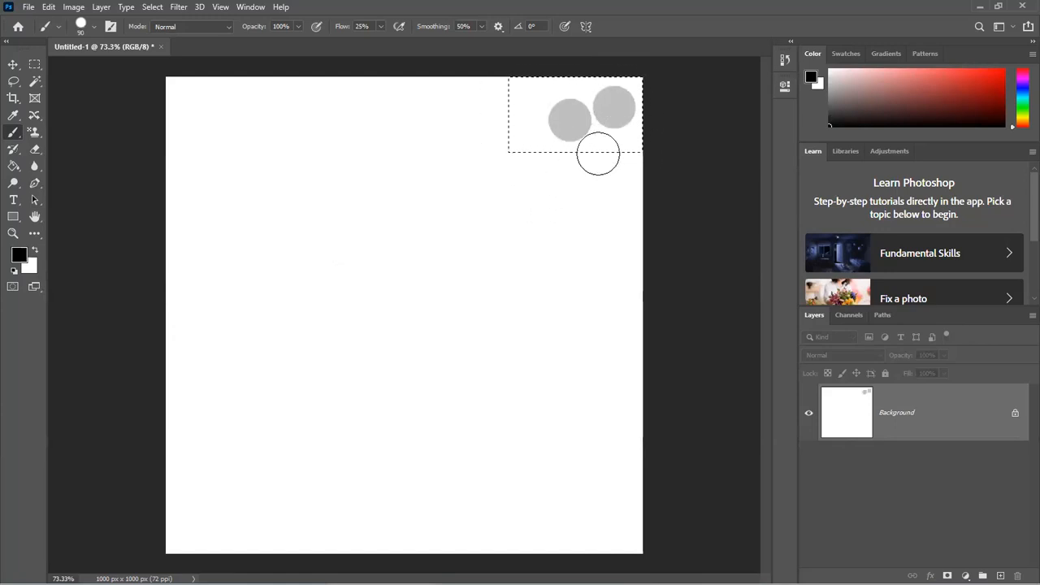
click(568, 97)
click(538, 98)
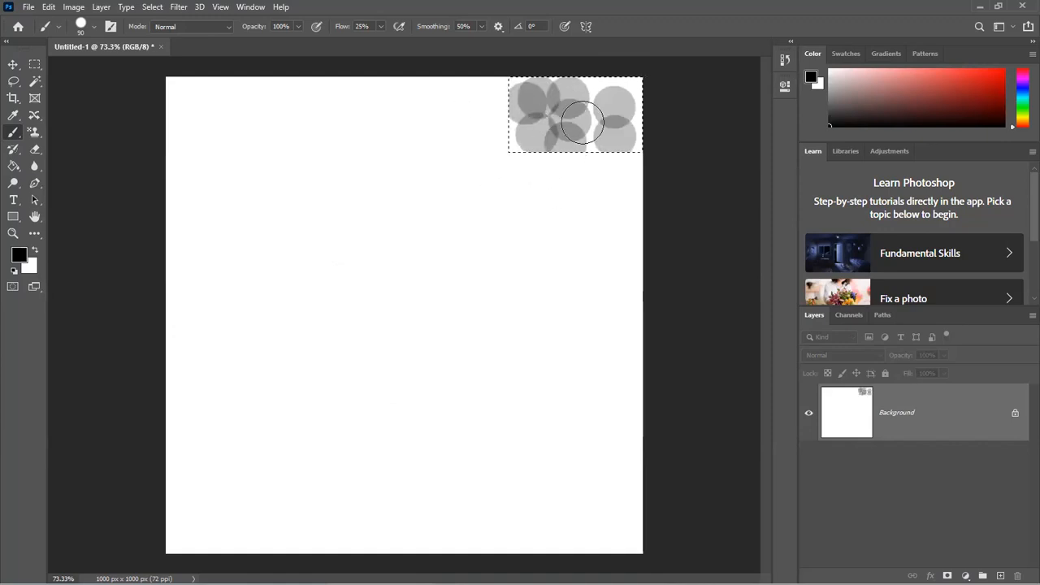
mouse_move(533, 134)
mouse_down()
mouse_move(653, 144)
mouse_move(506, 132)
mouse_move(567, 138)
mouse_up()
mouse_move(534, 104)
mouse_down()
mouse_move(524, 117)
mouse_move(536, 93)
mouse_move(568, 110)
mouse_up()
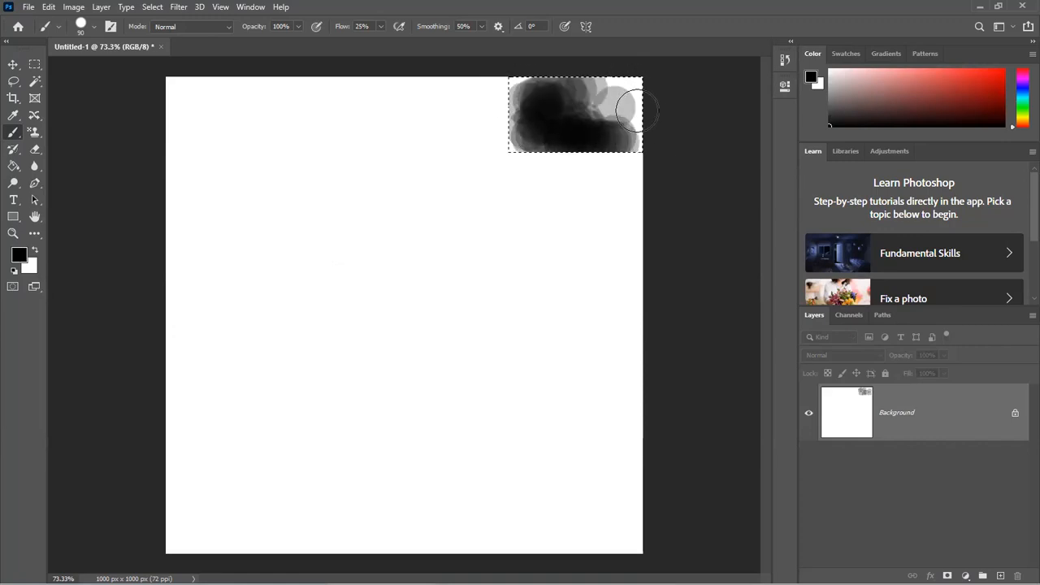
mouse_move(631, 143)
mouse_down()
mouse_move(571, 144)
mouse_move(608, 107)
mouse_move(512, 113)
mouse_up()
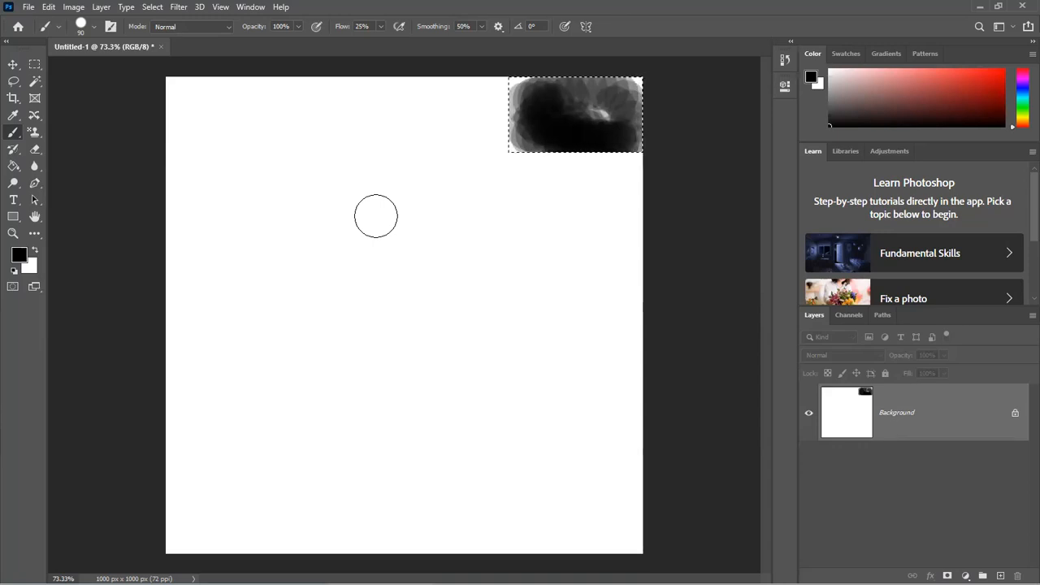
- Move the selected painted rectangle from the canvas corner to the horizontal middle of the canvas, above its center
key(v)
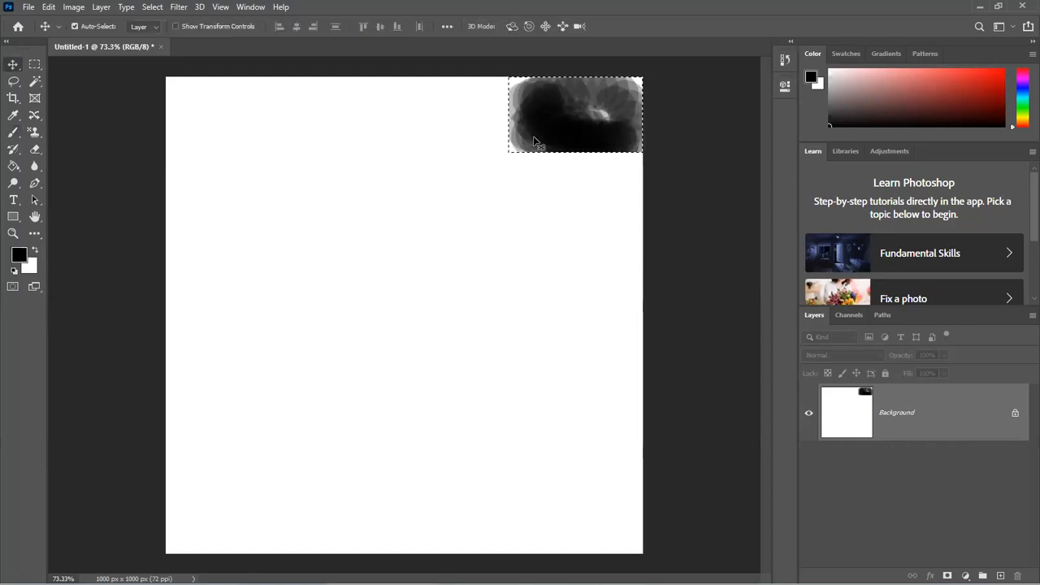
drag(542, 133, 450, 203)
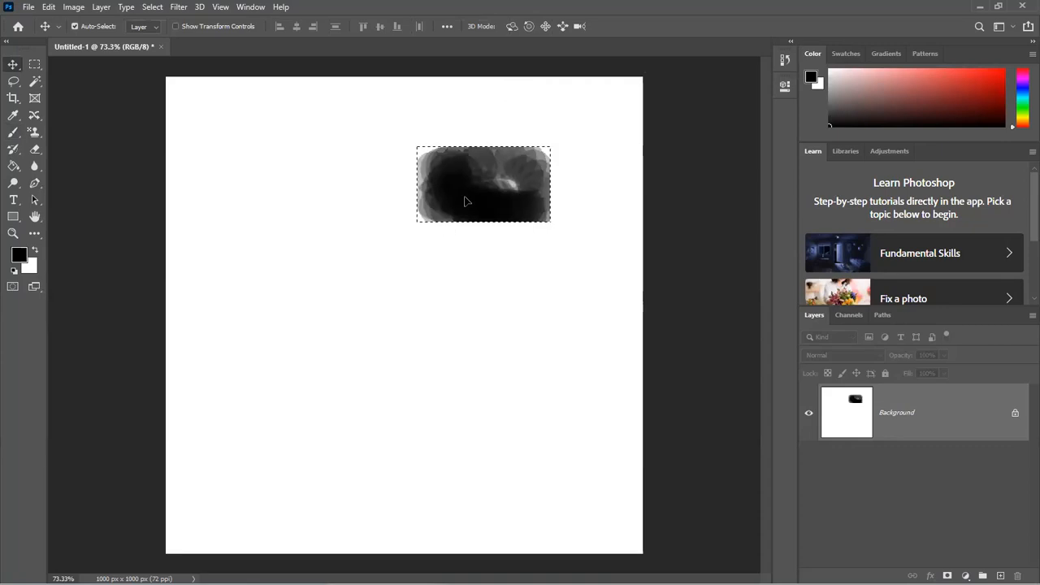
key(ctrl+z)
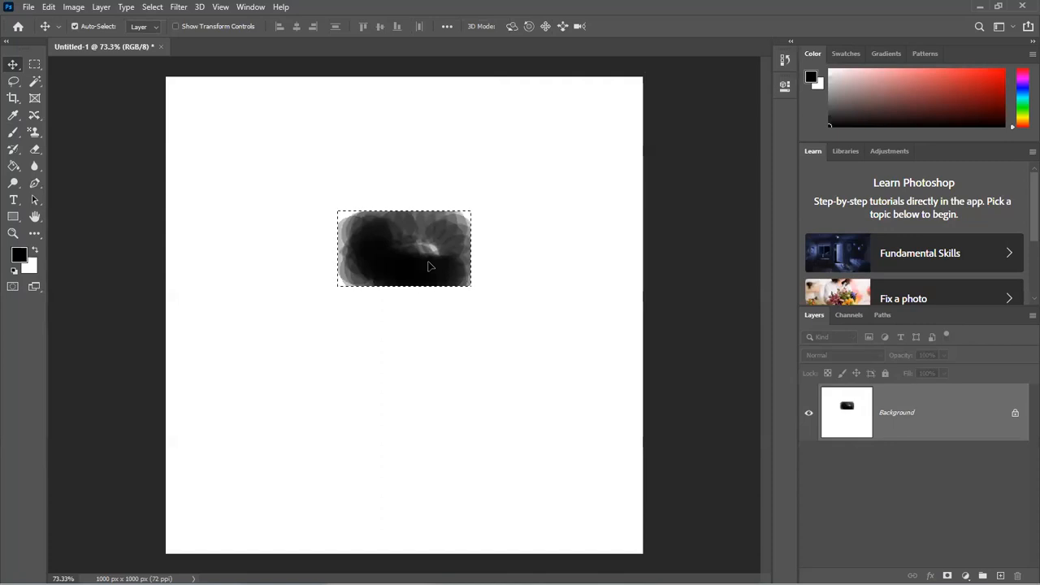
- Deselect the rectangular marquee around the painted area using the Rectangular Marquee tool
click(36, 66)
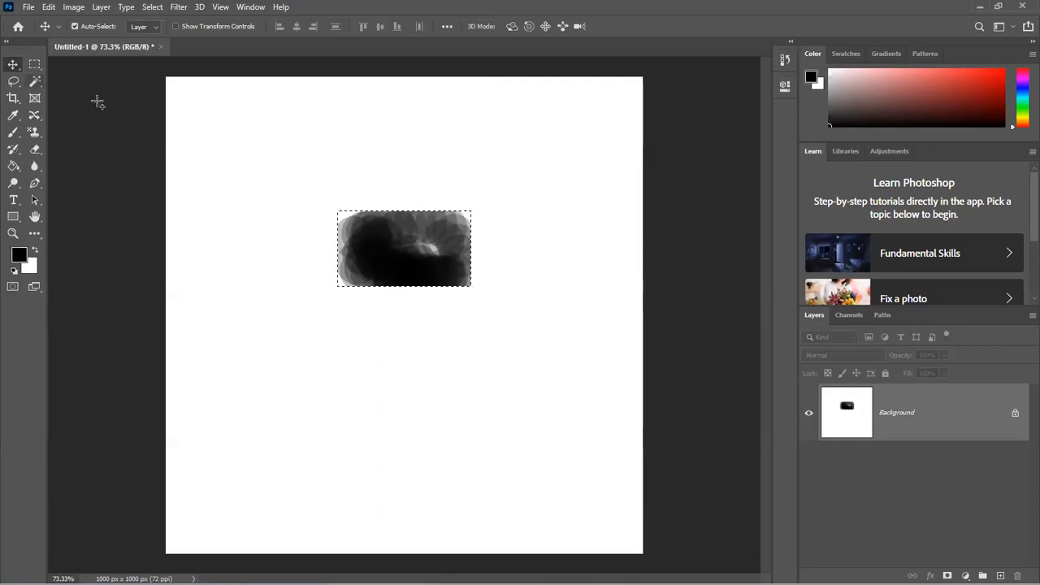
right_click(408, 234)
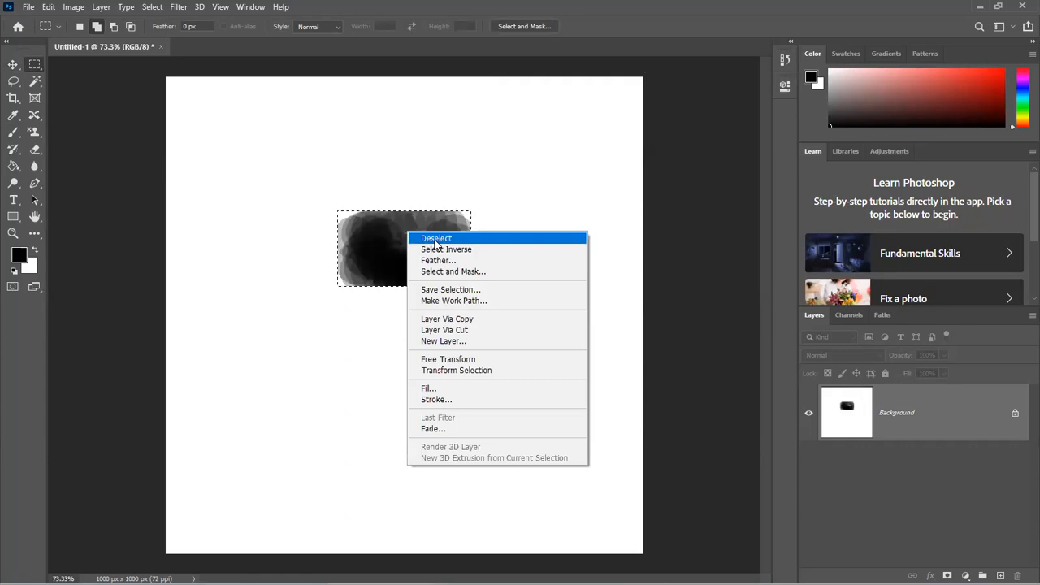
click(435, 241)
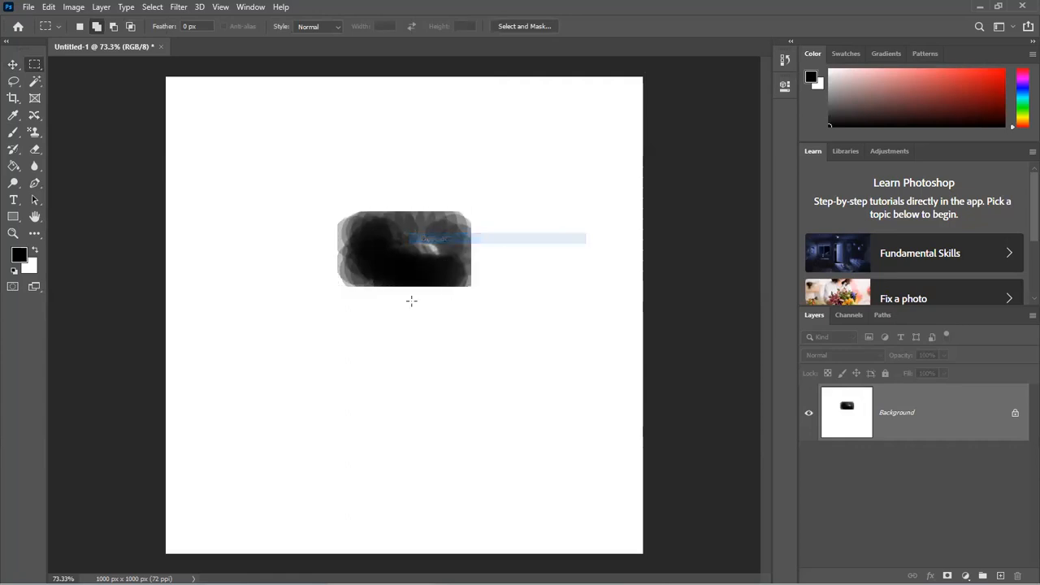
- Try to move the painted Background layer with no active selection, and decline converting it to a normal layer
key(v)
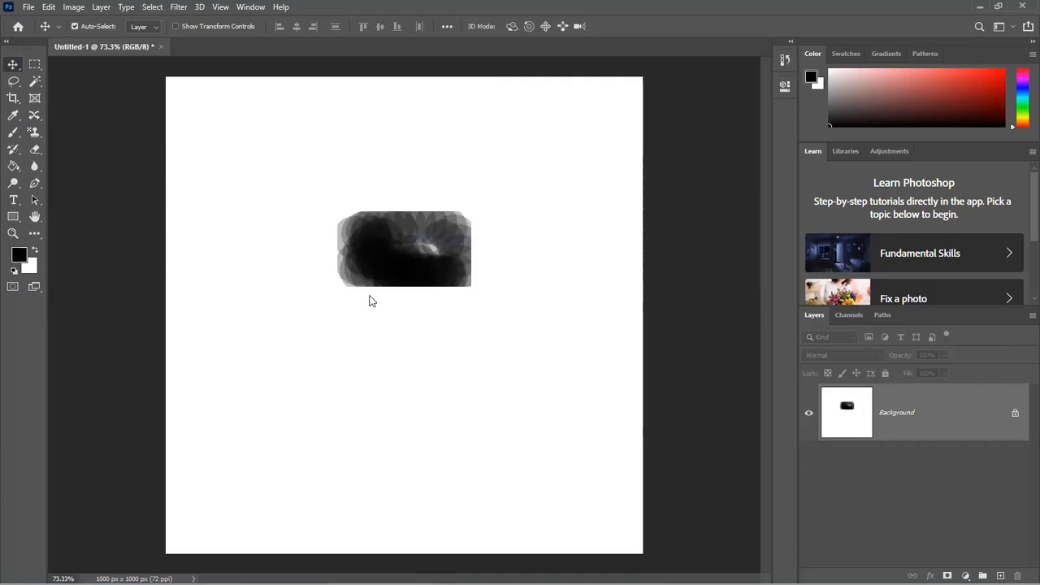
click(369, 302)
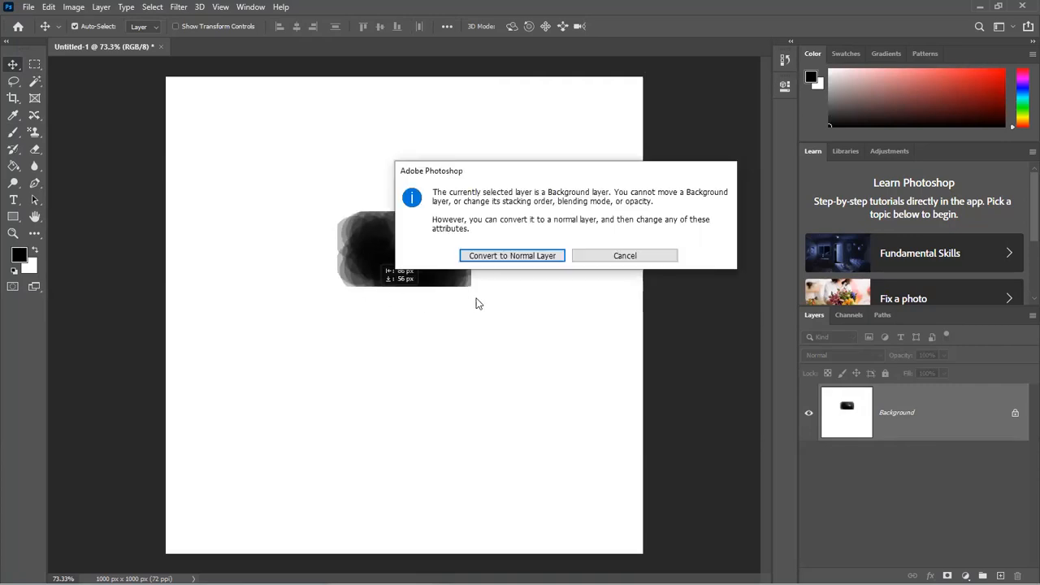
click(592, 258)
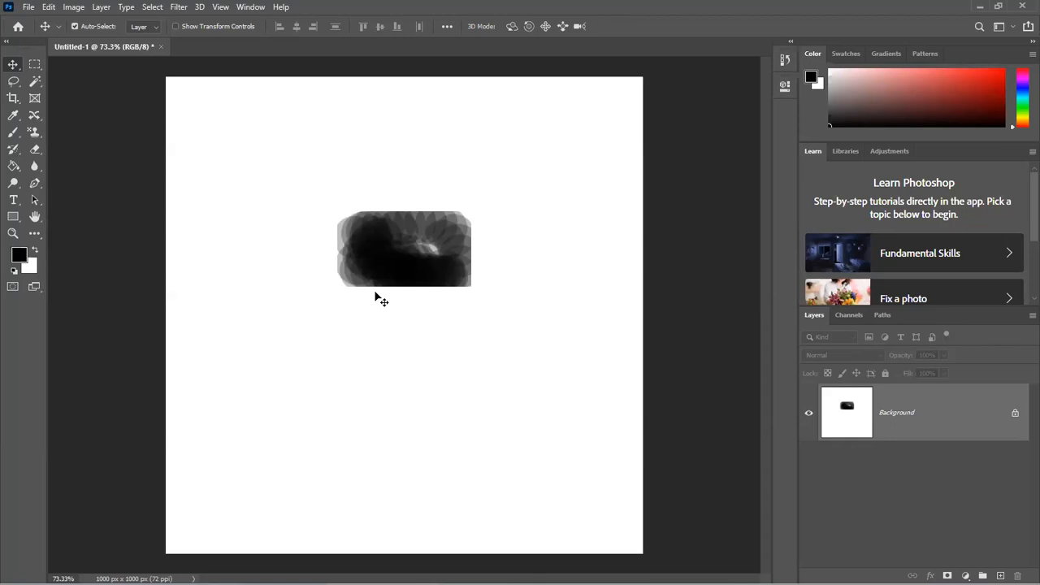
- Undo the painting, moving and selection changes back to the blank white canvas
key(ctrl+z)
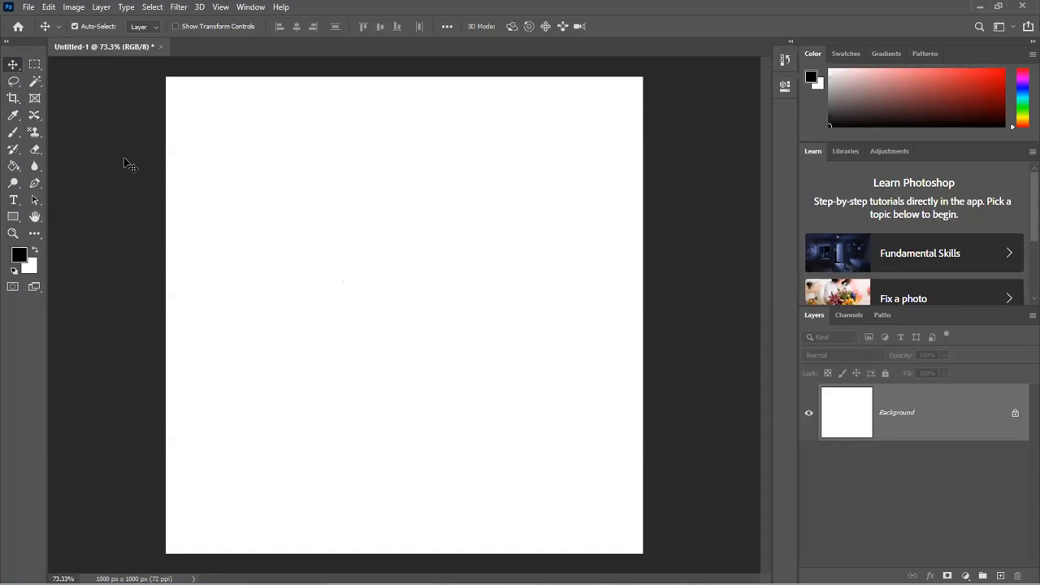
- Draw several rectangular marquees with the Rectangular Marquee tool, each replacing the previous one, ending with one near the canvas center
click(36, 65)
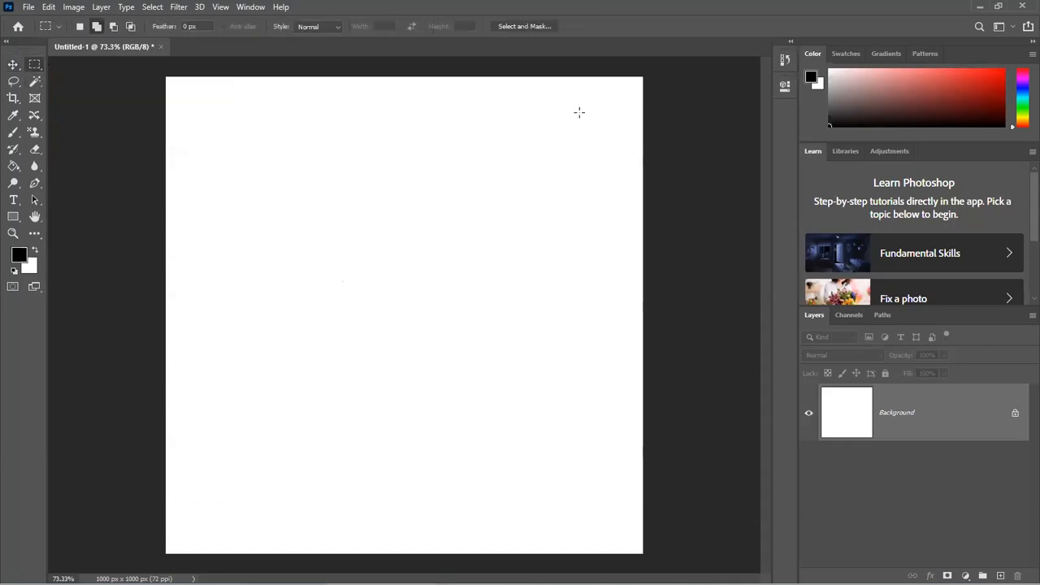
drag(559, 73, 666, 149)
drag(413, 157, 511, 235)
drag(368, 252, 469, 325)
- Add two separate rectangles diagonally above and below the central marquee in Add to Selection mode, and deselect everything in New Selection mode
click(99, 29)
drag(402, 169, 517, 224)
drag(314, 314, 347, 357)
click(78, 27)
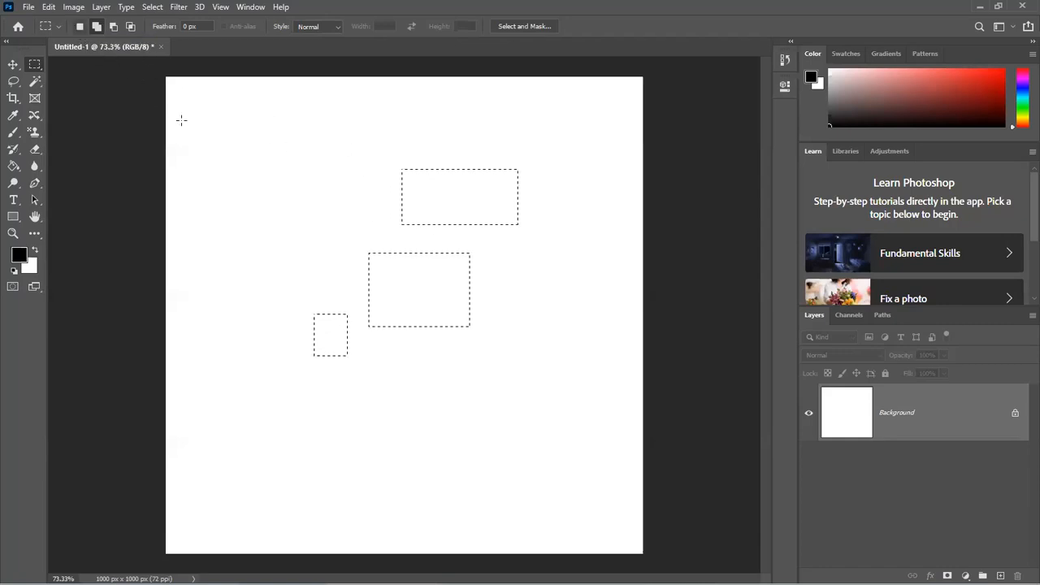
click(290, 194)
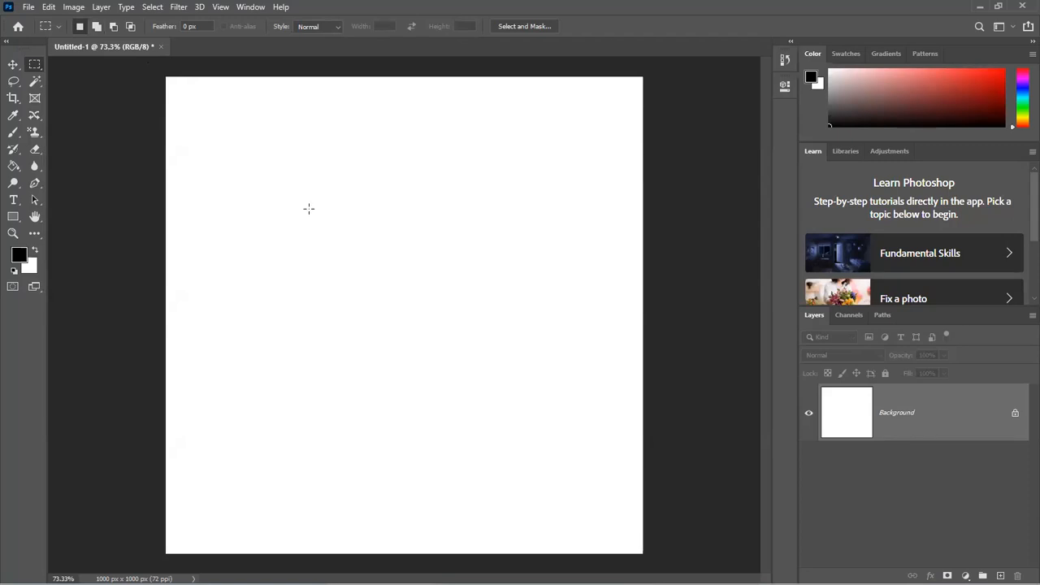
- Build a stepped selection from three overlapping rectangles descending diagonally across the canvas center, and deselect and restore it
drag(375, 274, 306, 204)
drag(415, 301, 423, 317)
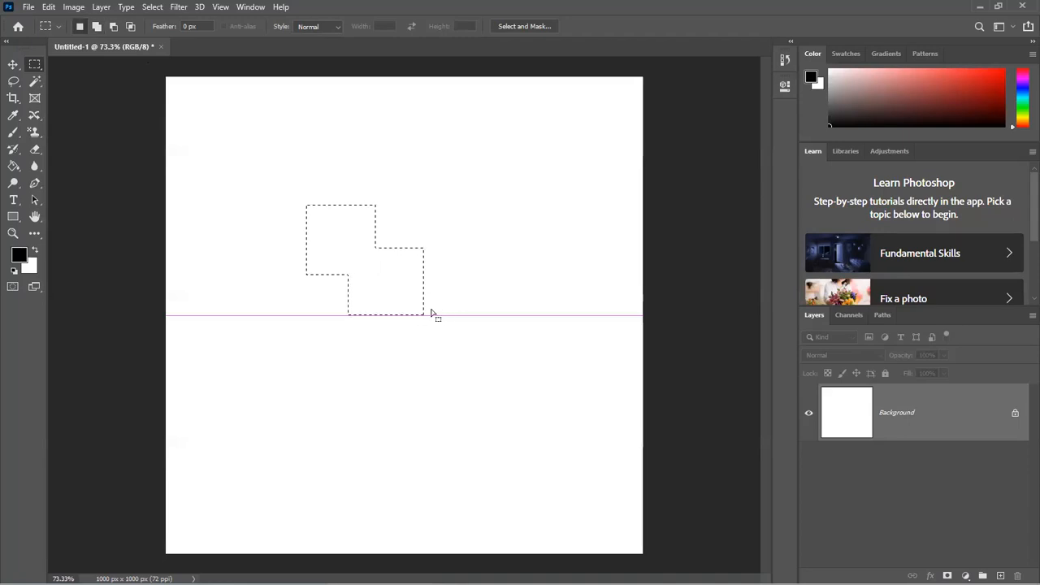
drag(463, 342, 470, 346)
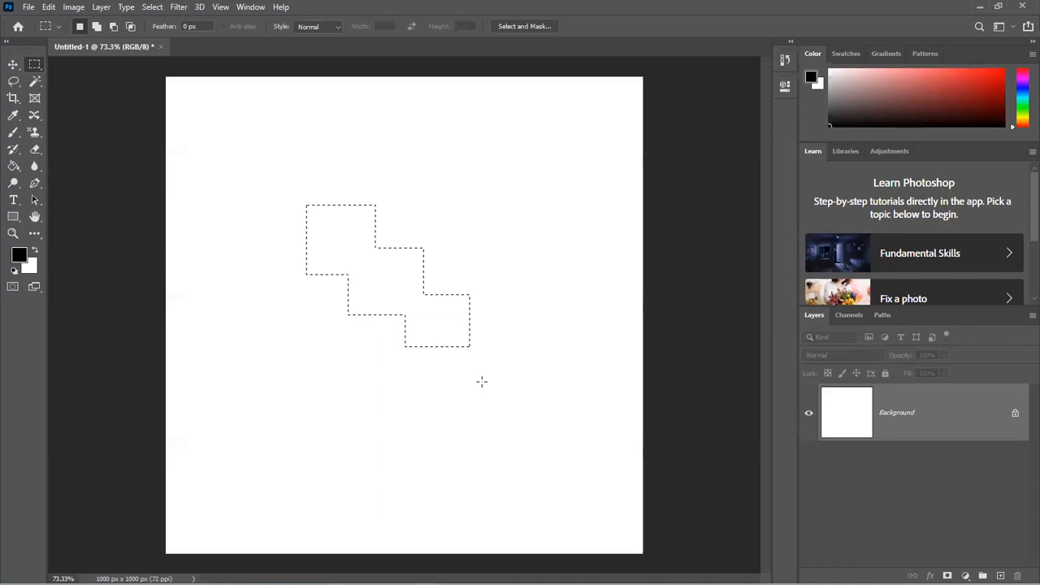
click(465, 263)
key(ctrl+shift+d)
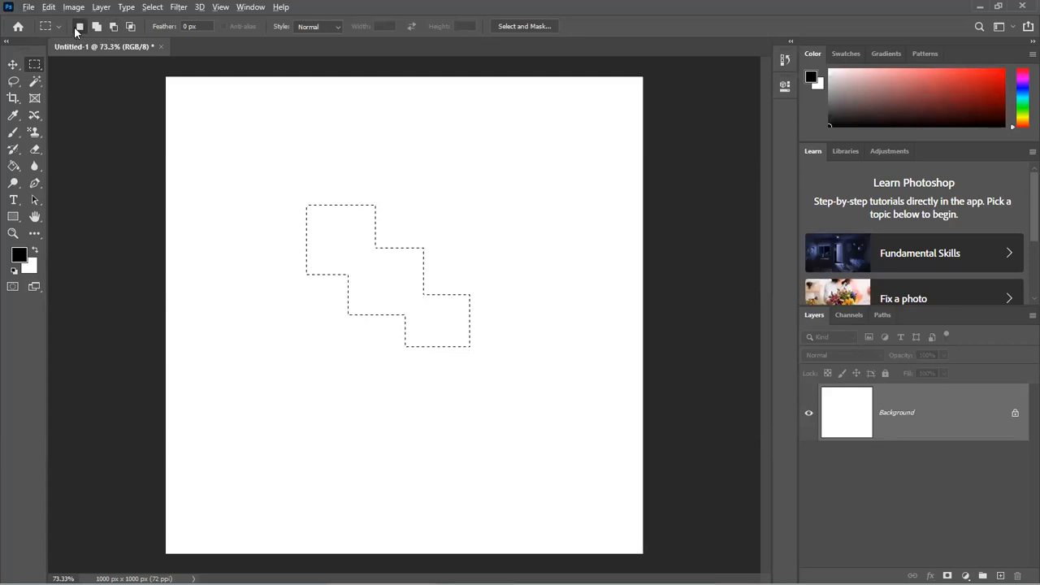
- Subtract a rectangle covering the lower-right part of the stepped selection
key(alt)
key(alt)
key(alt)
drag(403, 236, 507, 366)
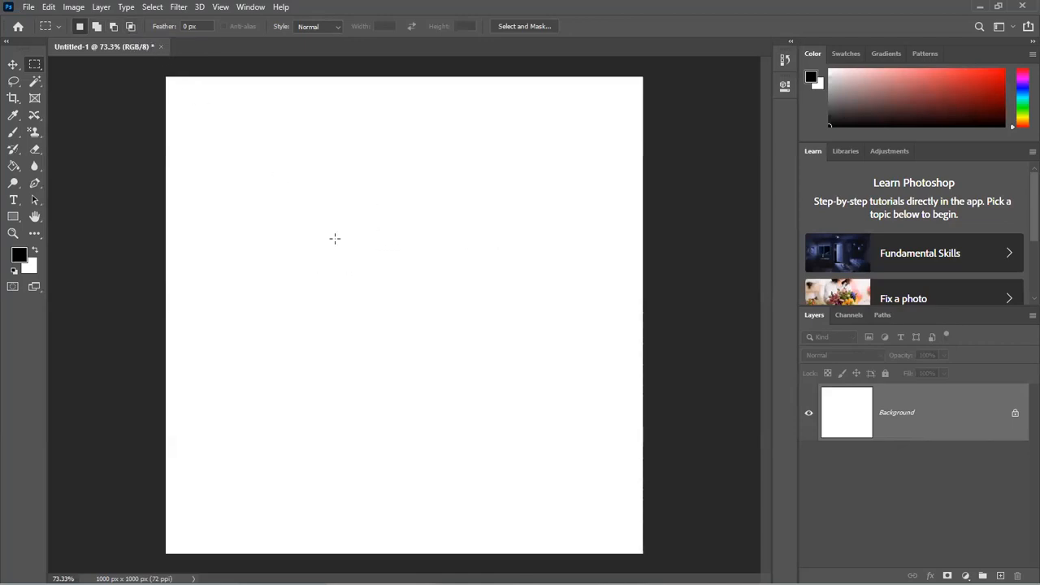
- Draw a new rectangular selection above the canvas center and add an overlapping square of about 162 x 163 px to it
key(shift)
drag(321, 212, 401, 296)
key(ctrl+z)
key(shift)
drag(328, 221, 405, 299)
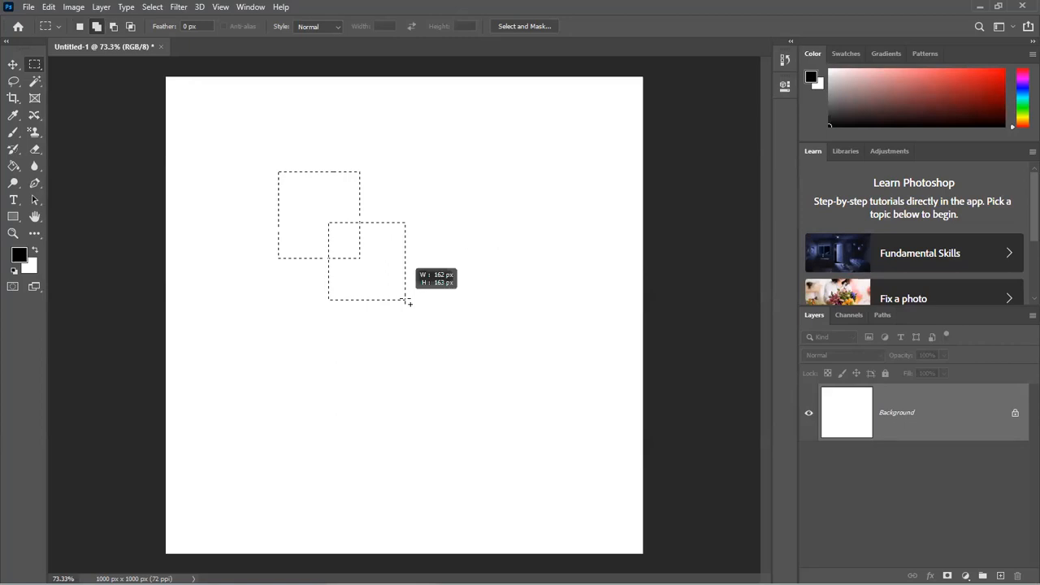
drag(407, 300, 407, 300)
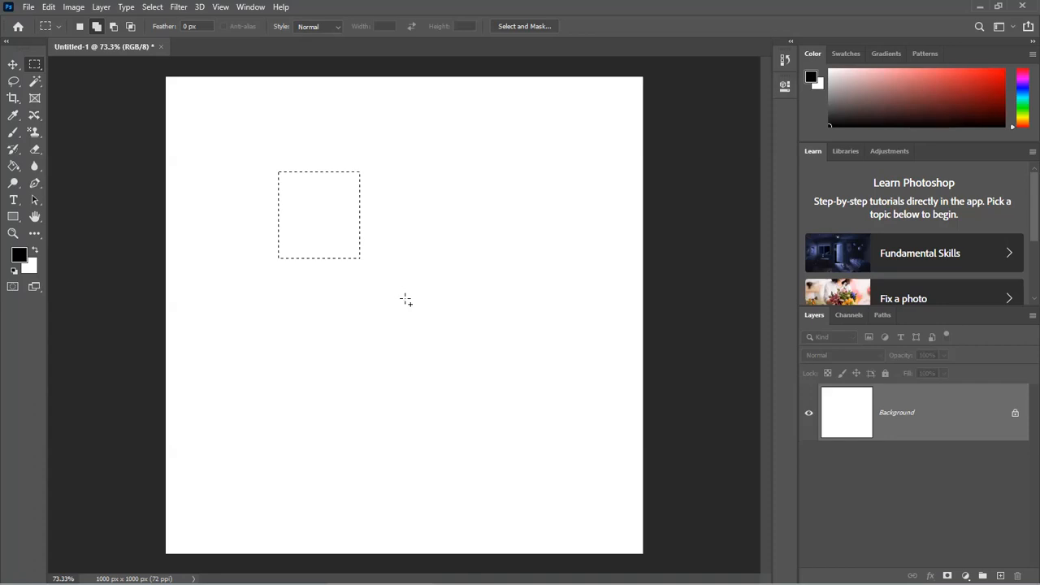
- Intersect the stepped selection with a rectangle of about 183 x 119 px over its upper part, and deselect the result
click(131, 27)
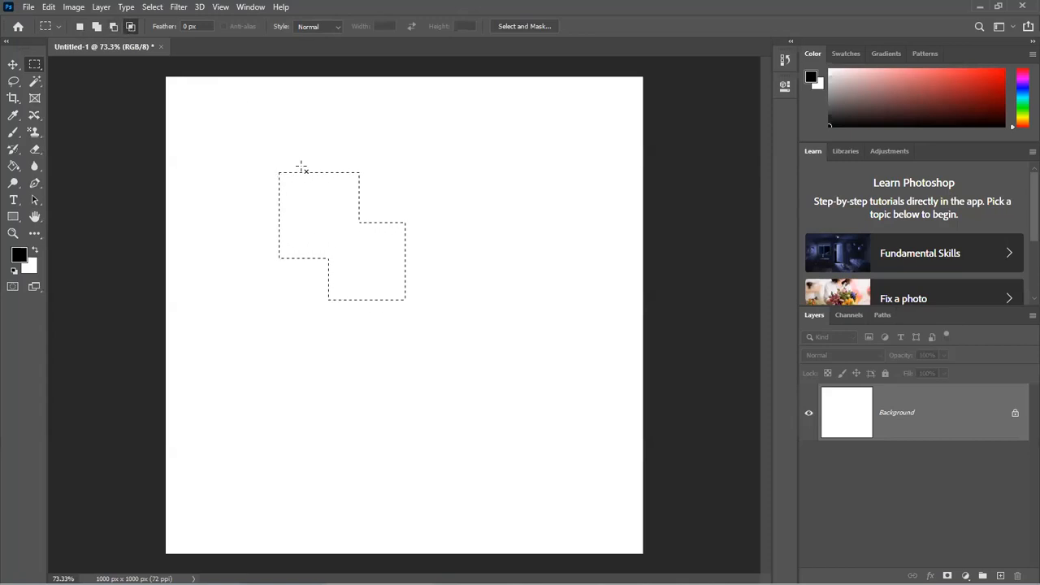
drag(288, 152, 375, 207)
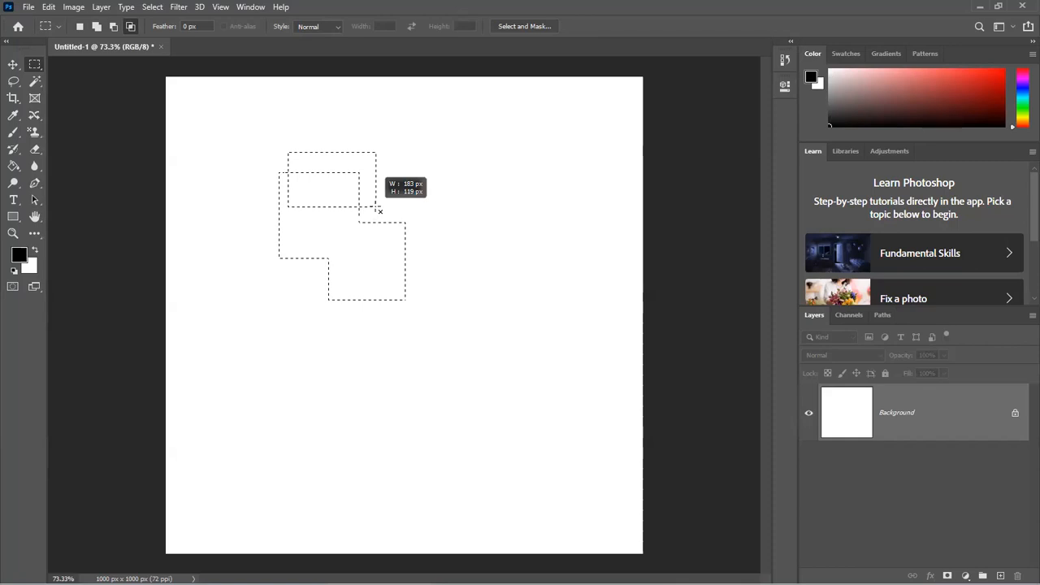
drag(375, 206, 373, 207)
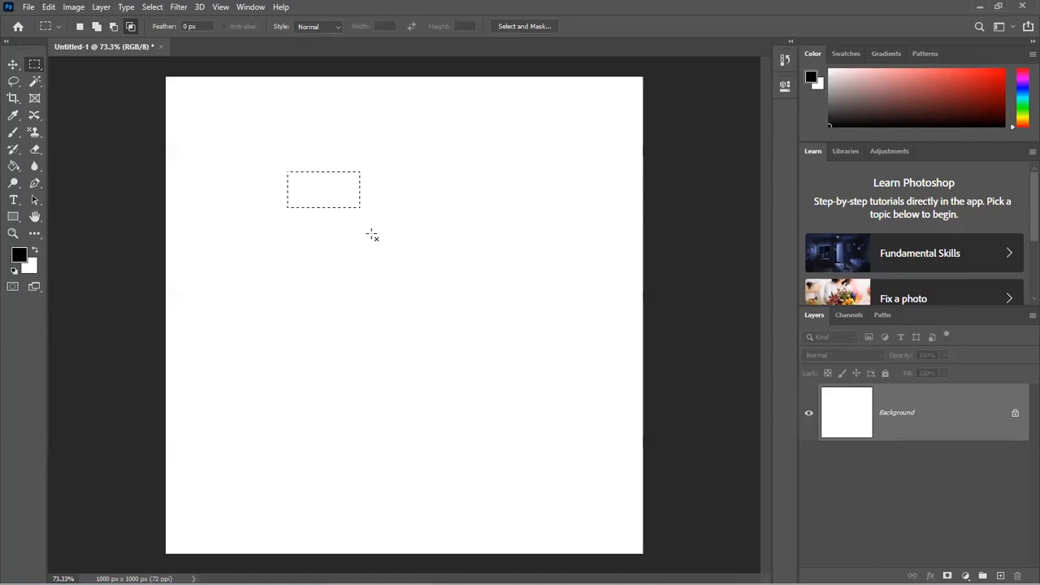
key(ctrl+d)
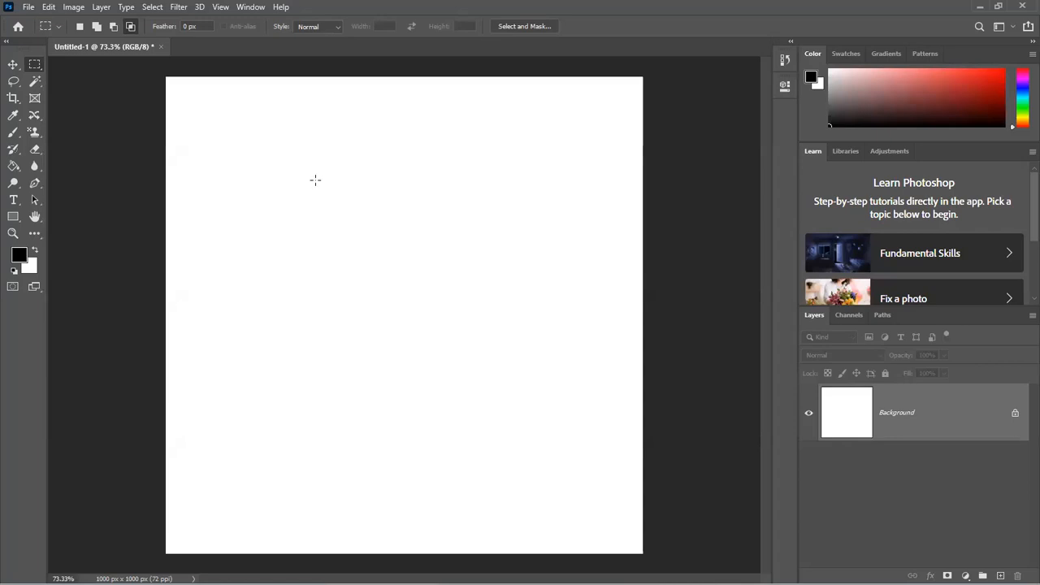
- Fill a large rectangular selection above the canvas center with the black foreground color and deselect it
drag(476, 337, 315, 180)
key(alt+BackSpace)
key(ctrl+d)
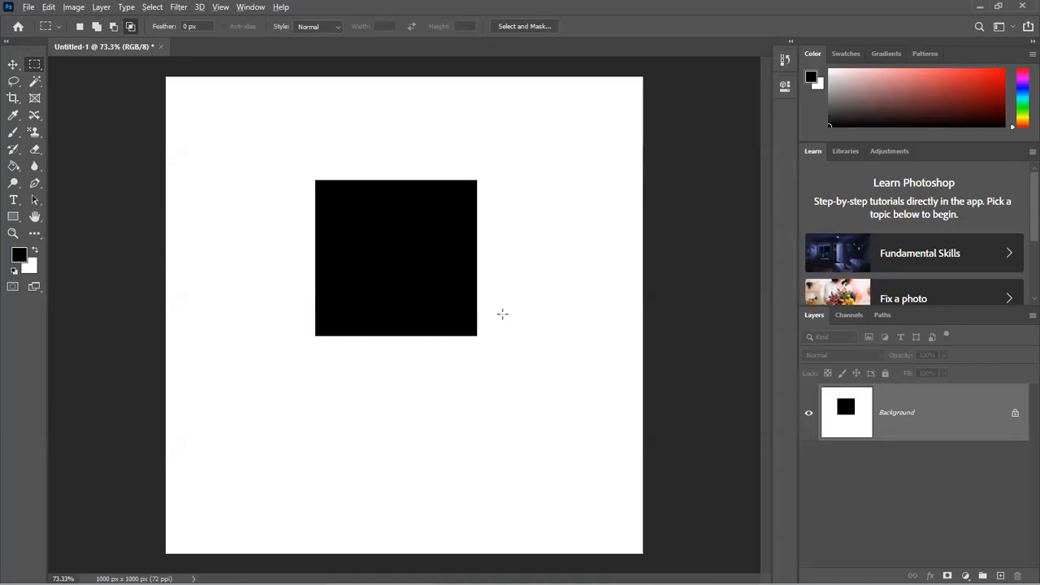
- Inspect the black rectangle's hard edges up close, and clear it from the canvas
scroll(486, 305, up, 5)
drag(384, 214, 439, 289)
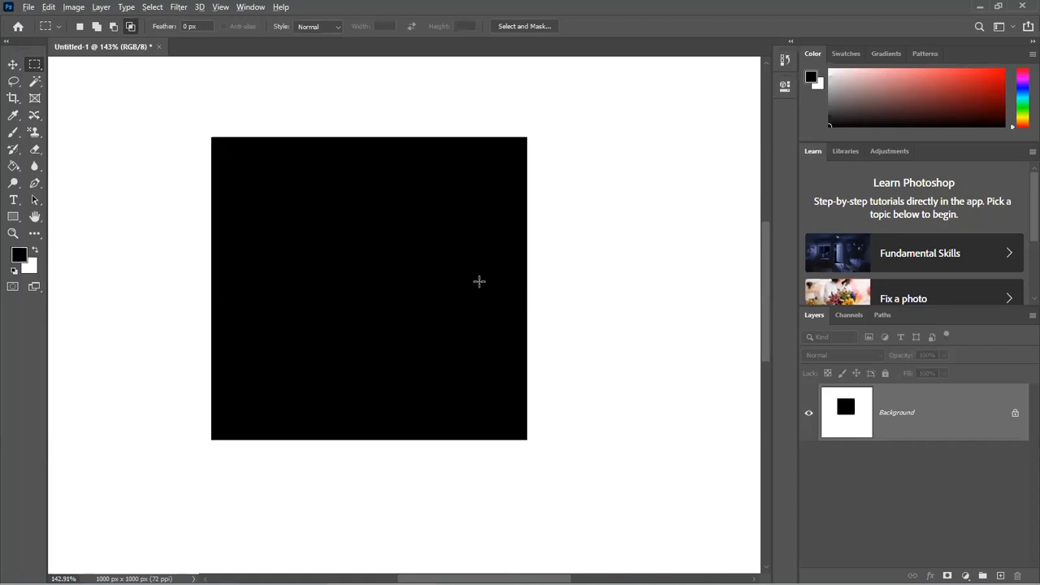
scroll(477, 281, down, 5)
scroll(478, 281, down, 1)
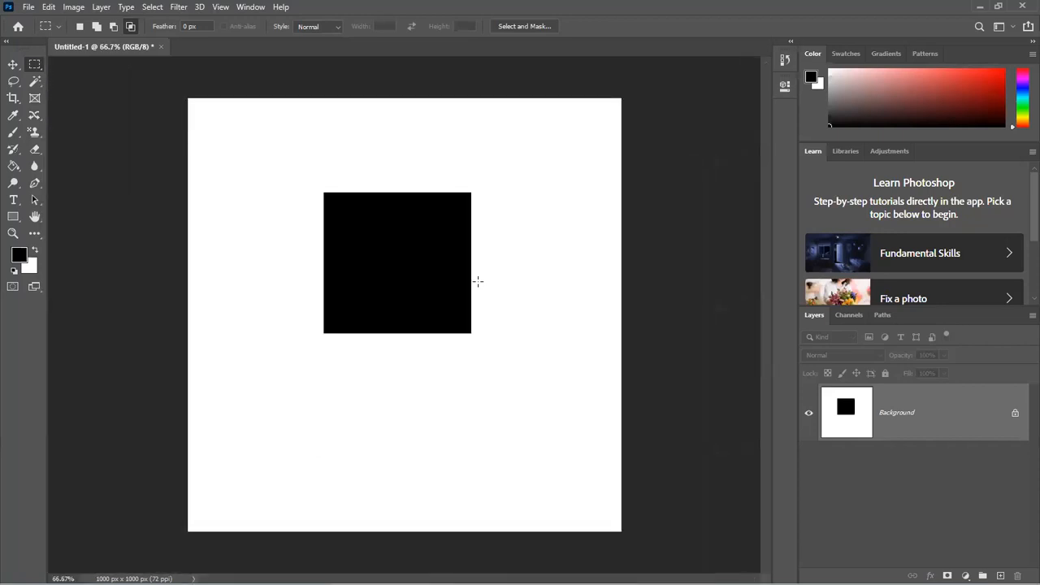
key(ctrl+shift+d)
key(Delete)
key(ctrl+d)
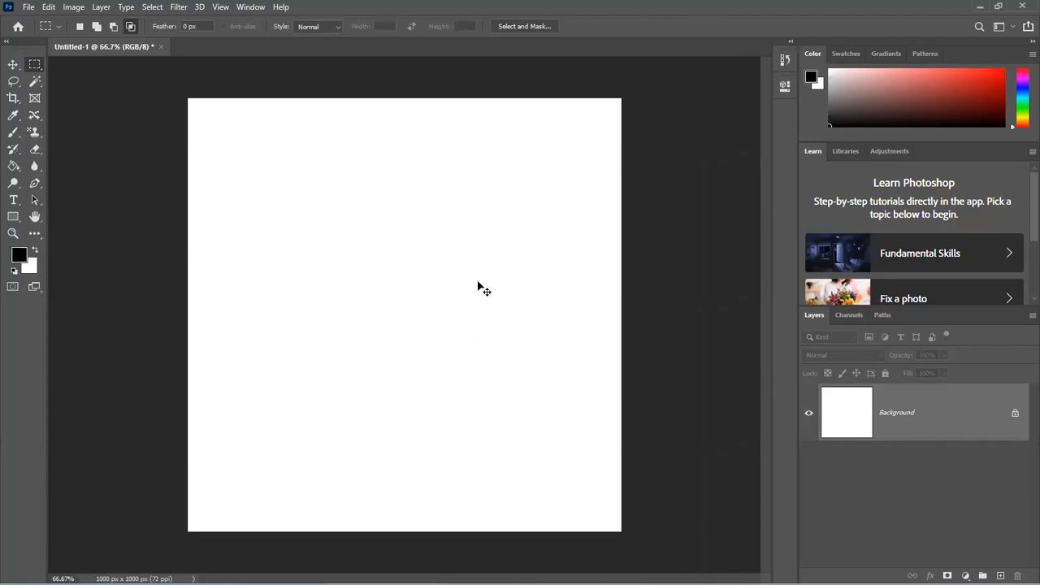
- Set the marquee feather to 10 px and fill a feathered rectangular selection near the canvas center with black
click(187, 26)
text(10)
key(Return)
drag(327, 227, 452, 343)
key(alt)
scroll(454, 360, up, 3)
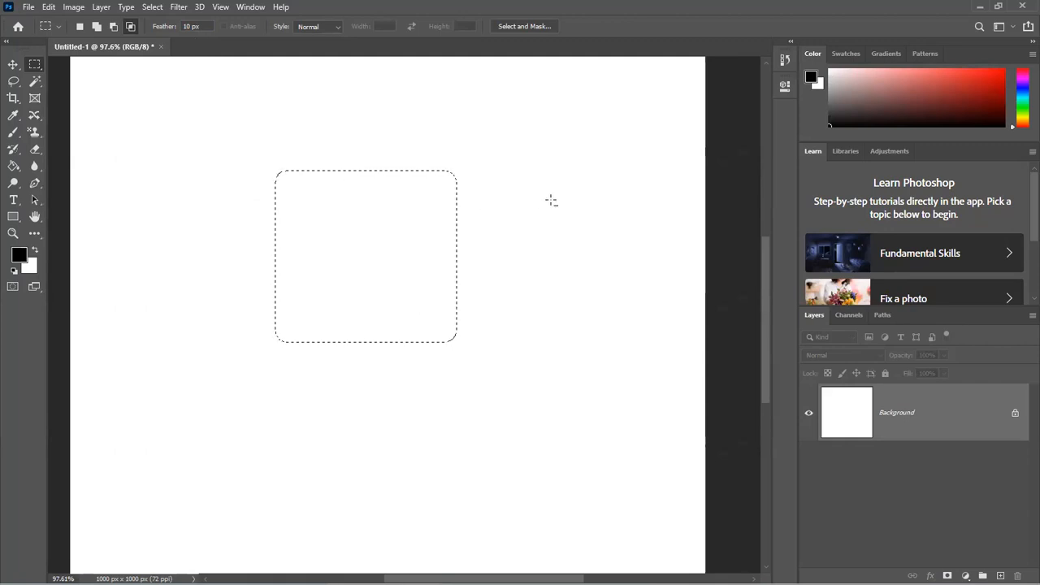
key(alt+BackSpace)
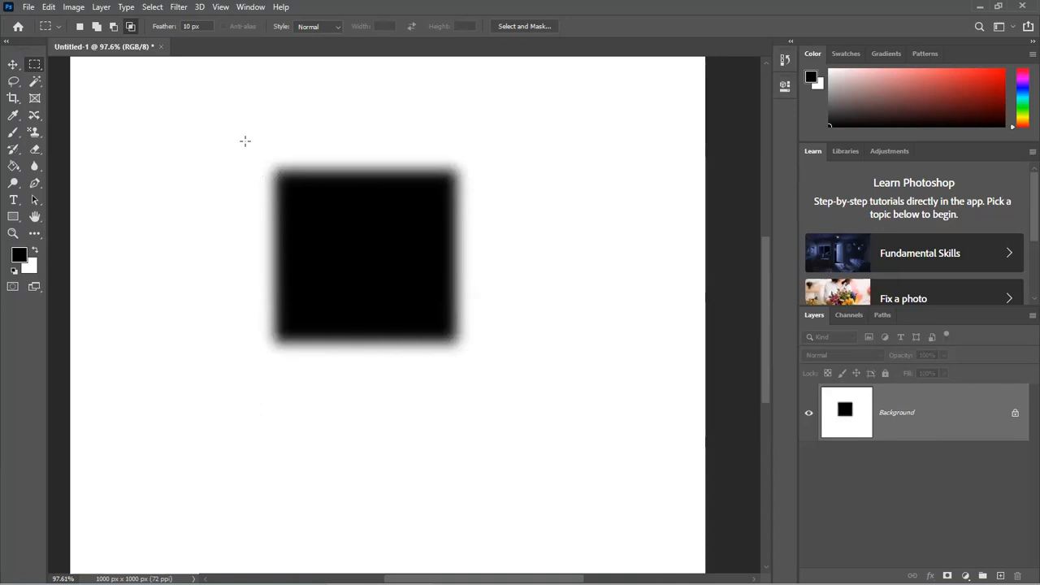
- Set the marquee feather to 50 px and fill a smaller selection to the lower right of the black rectangle with black
click(190, 26)
text(50)
key(Return)
drag(499, 365, 638, 486)
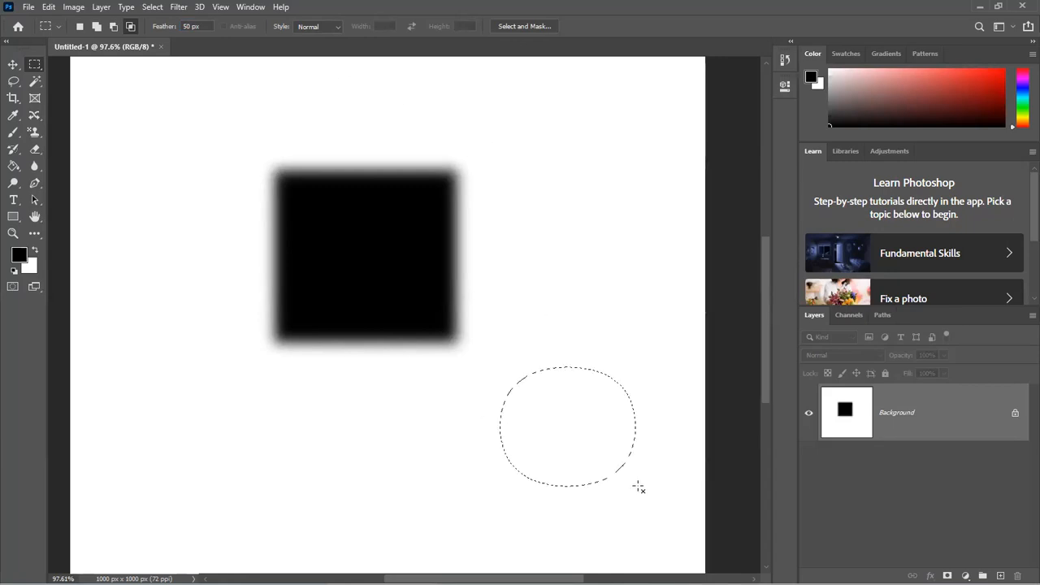
key(alt+BackSpace)
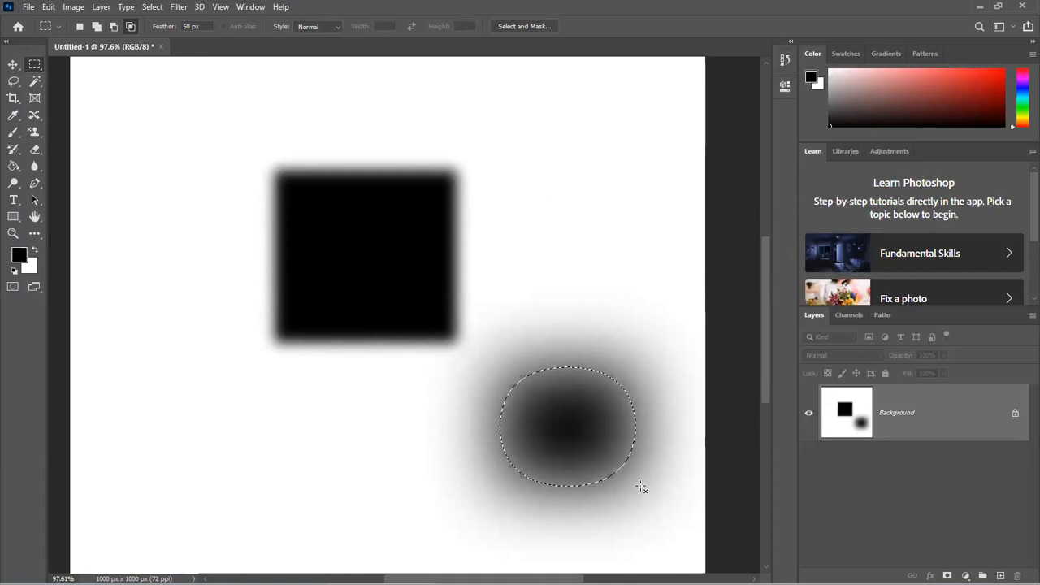
- Undo both feathered fills, reset the marquee feather to 0 px and deselect the remaining marquee
key(BackSpace)
key(ctrl+z)
key(ctrl+z)
key(ctrl+z)
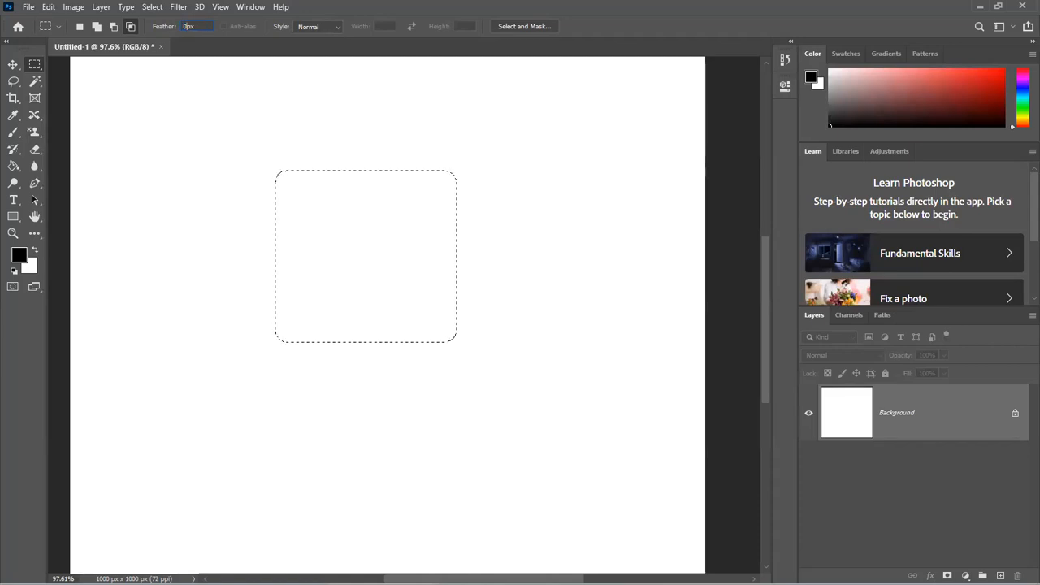
key(Return)
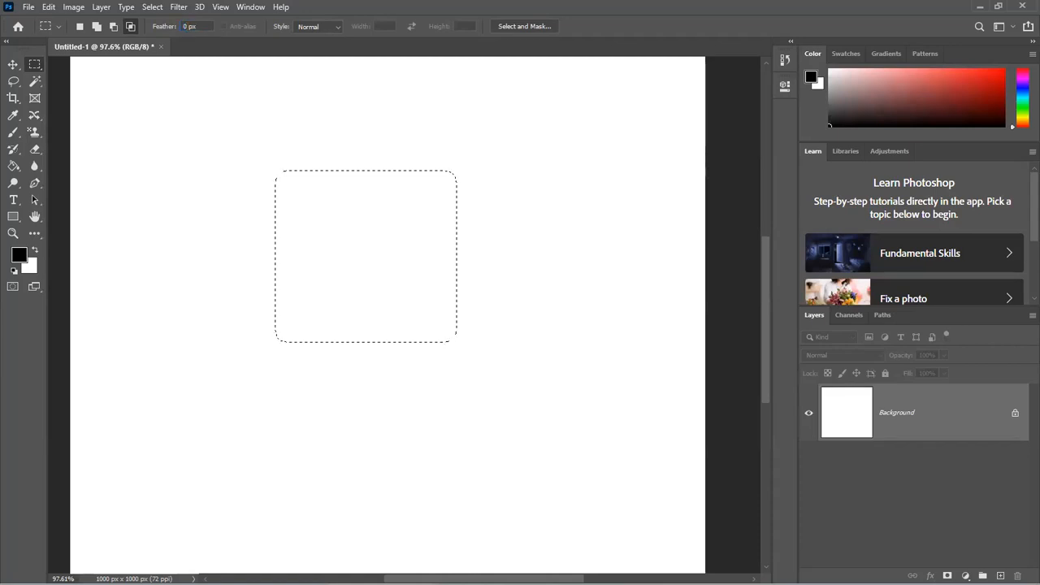
click(243, 96)
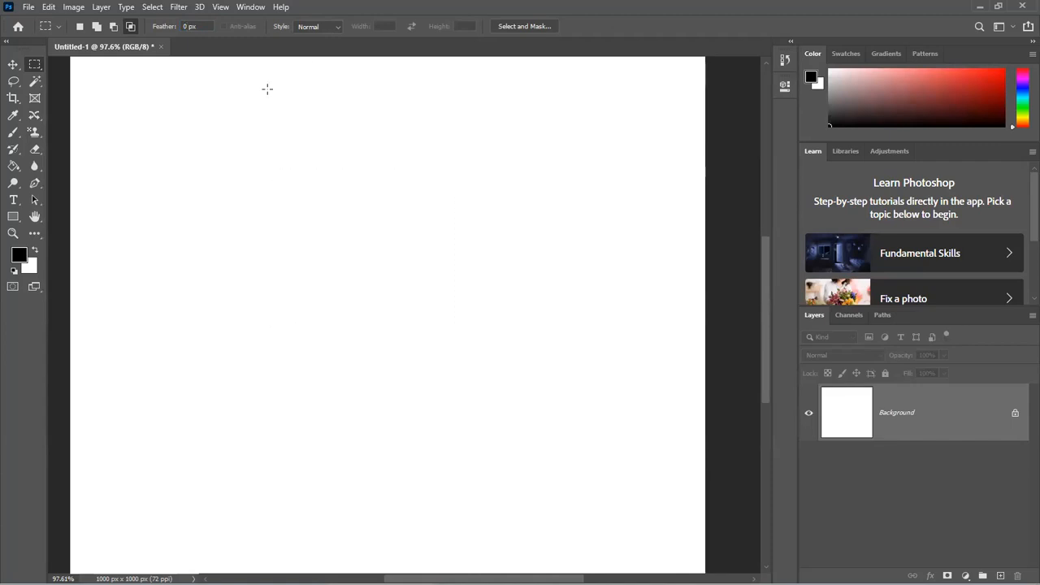
- Review the marquee style options and set the style to Fixed Ratio with width 1 and height 1
click(334, 29)
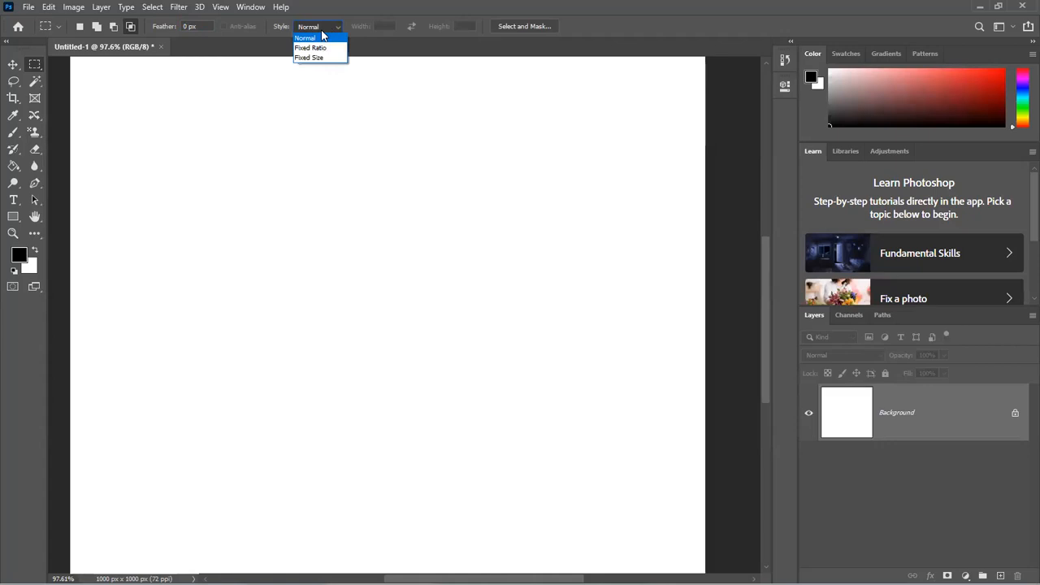
click(322, 35)
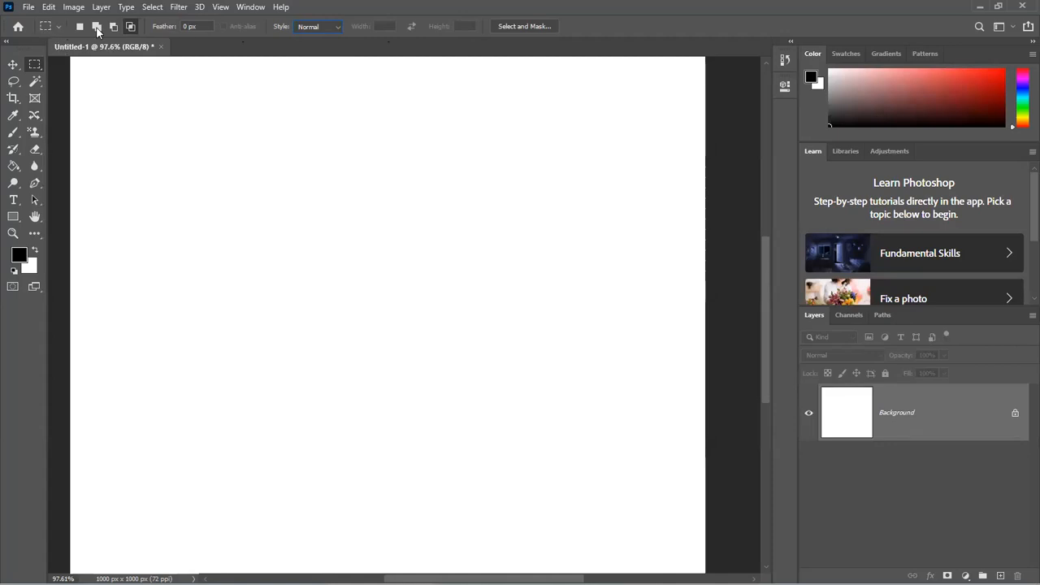
click(317, 27)
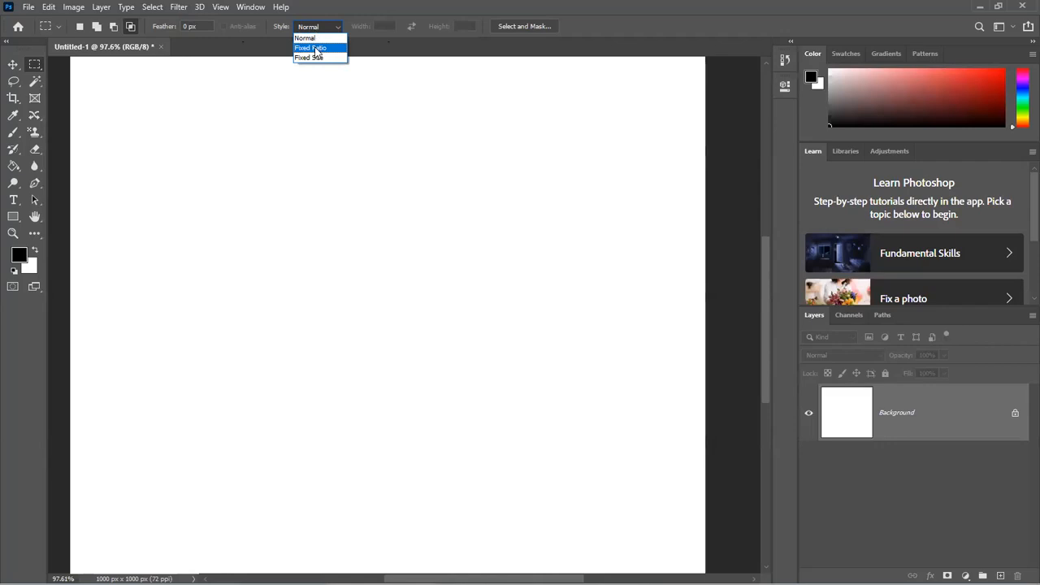
click(317, 49)
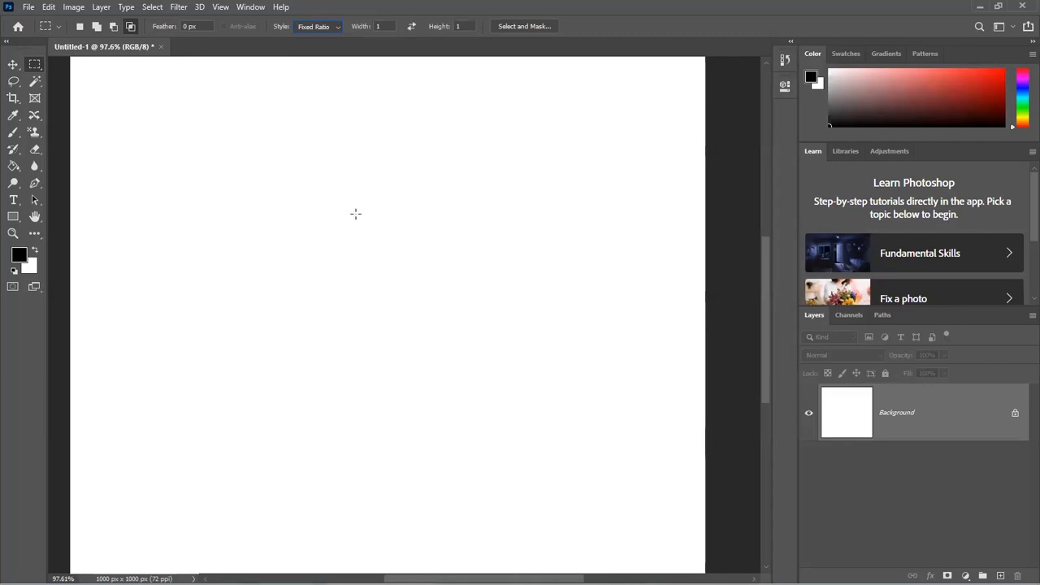
- Try to draw pairs of 1:1 square marquees in Intersect mode, dismissing the warning each time
drag(349, 189, 383, 230)
drag(382, 230, 514, 360)
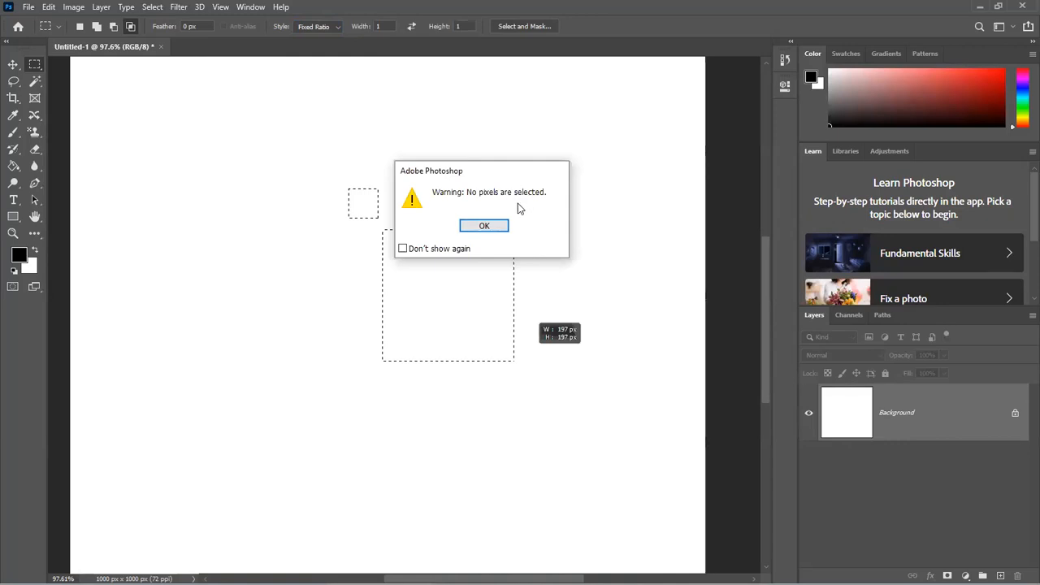
click(499, 225)
drag(355, 179, 470, 287)
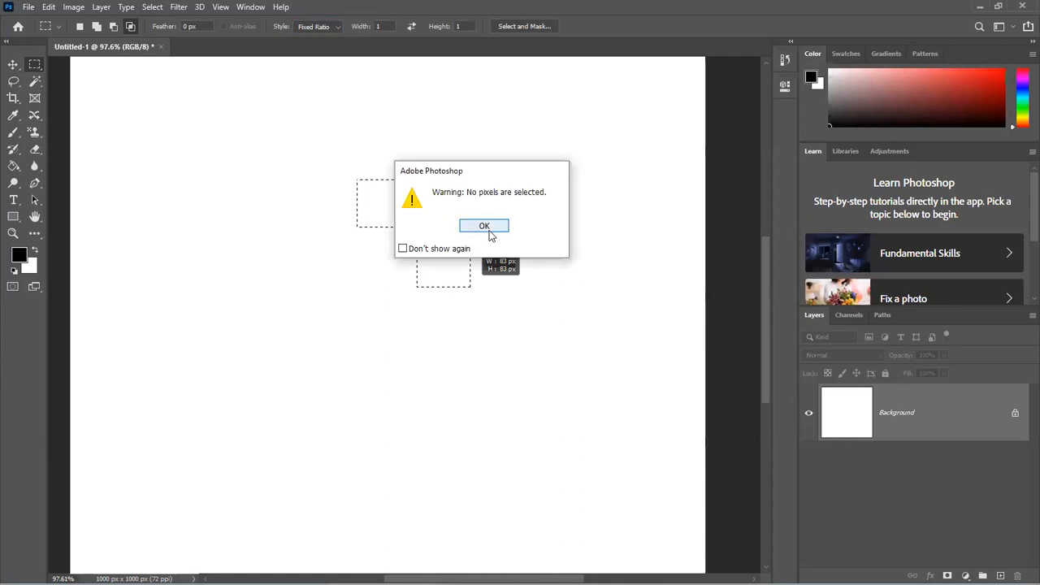
click(487, 229)
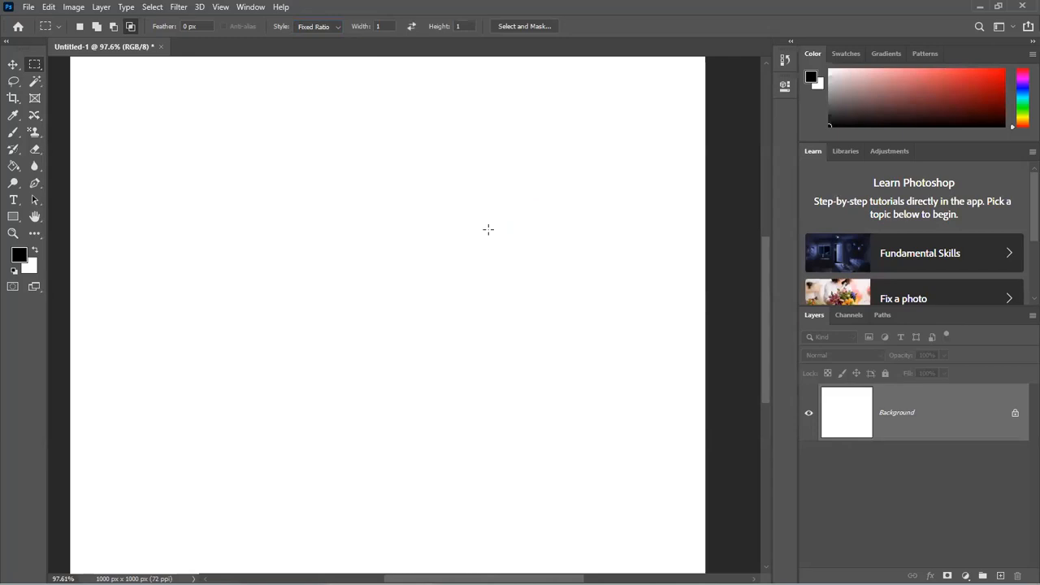
- Set the marquee style to Fixed Size at 500 x 500 px and place a selection in the canvas's lower-right area
click(338, 26)
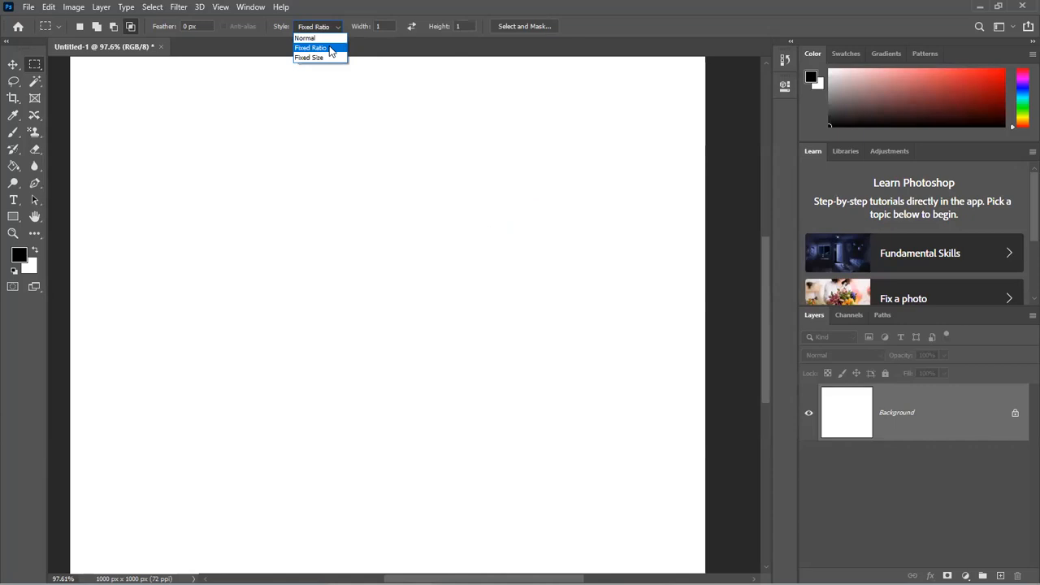
click(333, 59)
click(382, 27)
text(500)
key(Tab)
text(500)
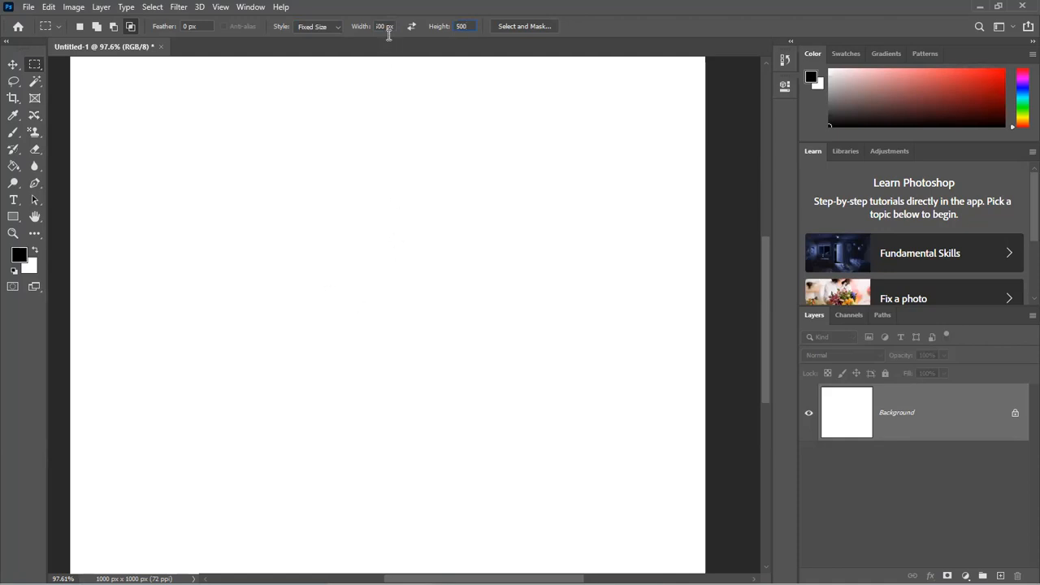
click(379, 345)
scroll(384, 328, down, 1)
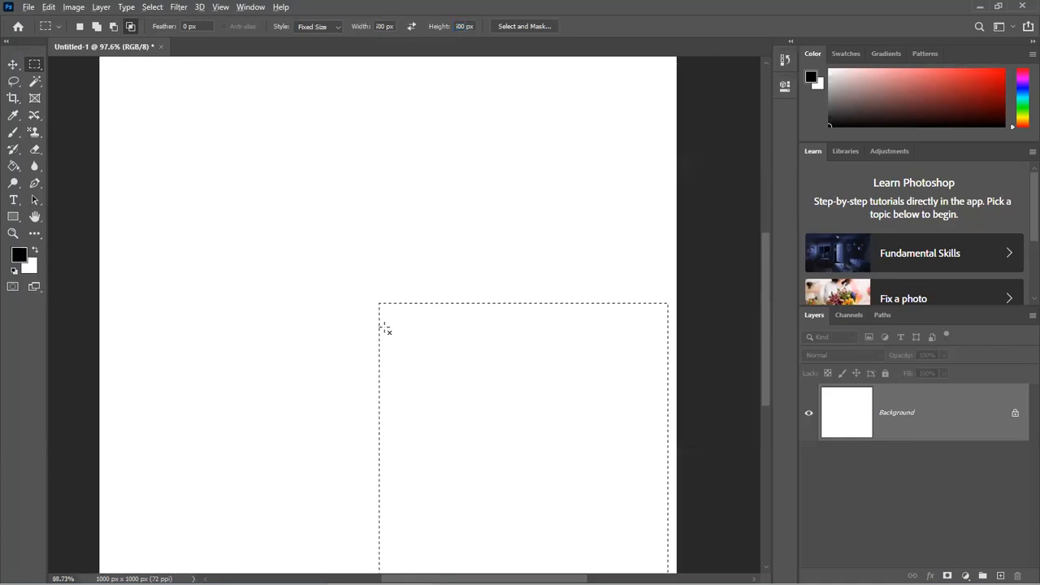
scroll(384, 329, down, 3)
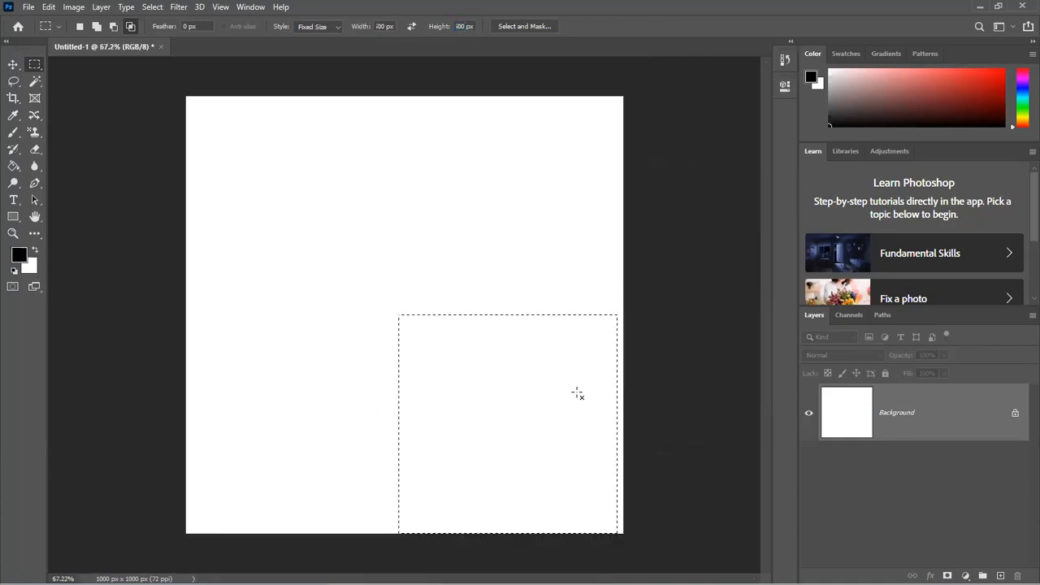
- Fill the fixed-size selection in the canvas's lower-right area with black, deselect it and clear the fill
key(alt+BackSpace)
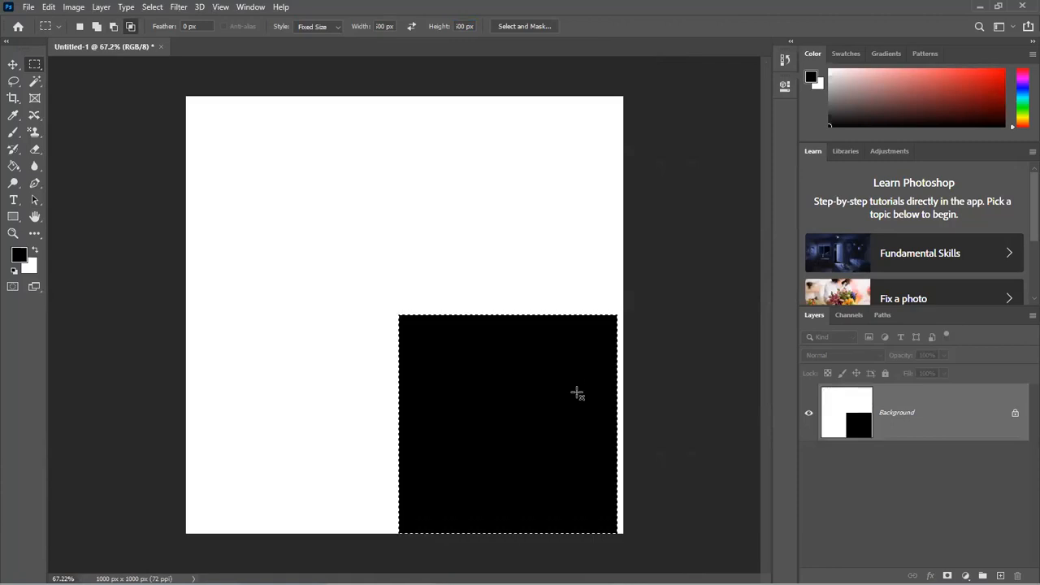
key(ctrl+d)
key(Delete)
- Place a 500 x 500 px marquee near the canvas centre, fill it with black on the Background and deselect
click(311, 201)
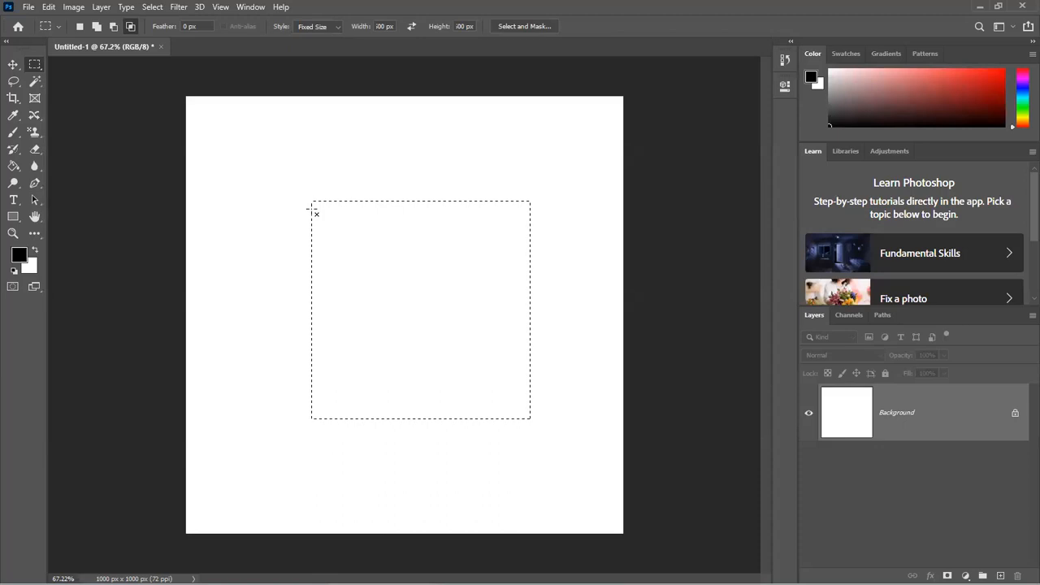
click(304, 197)
key(alt+BackSpace)
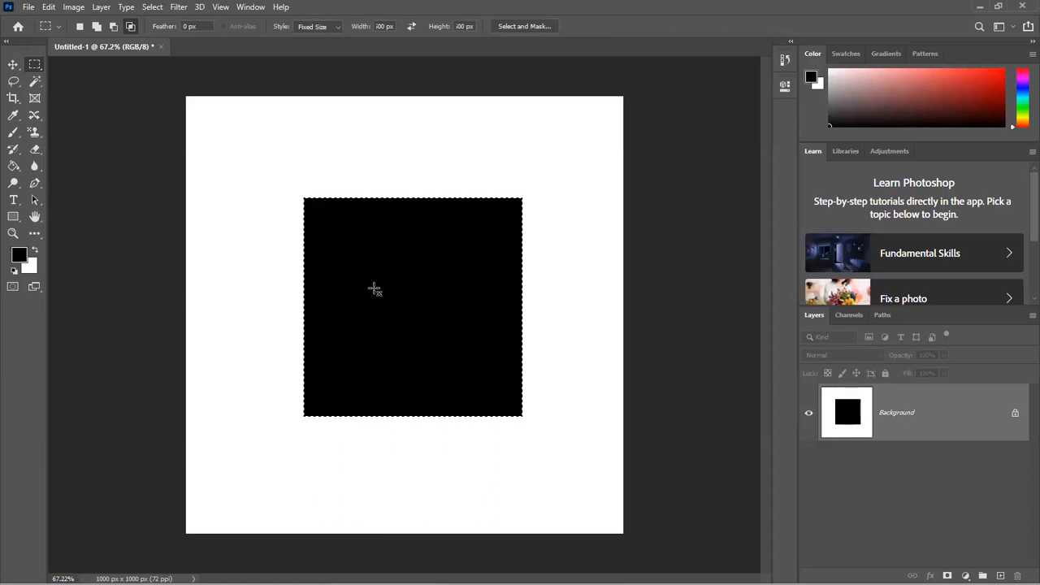
key(ctrl+d)
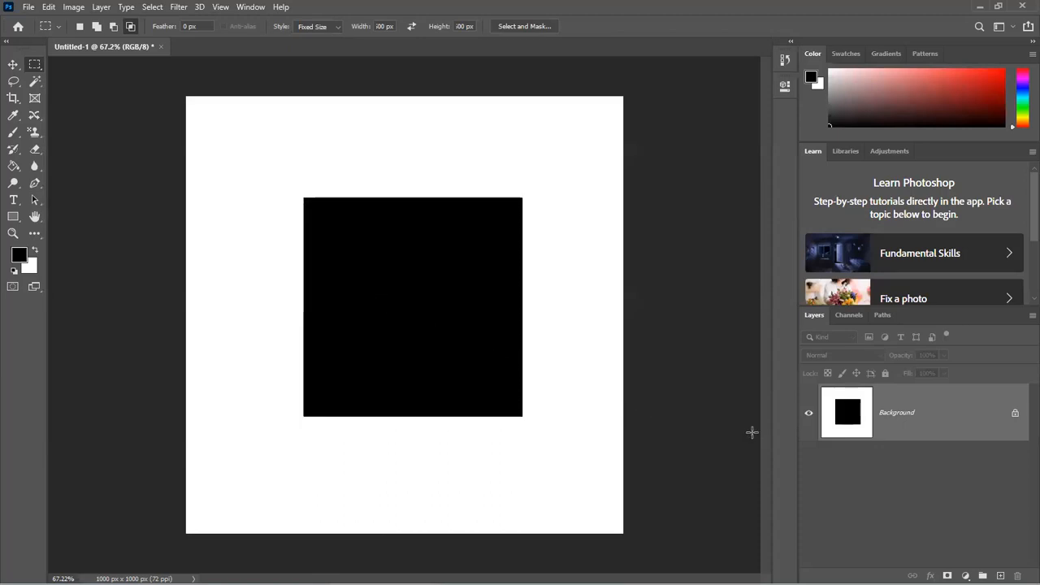
- Switch to the Move tool, create a new empty layer above the Background and toggle the Background's visibility
key(v)
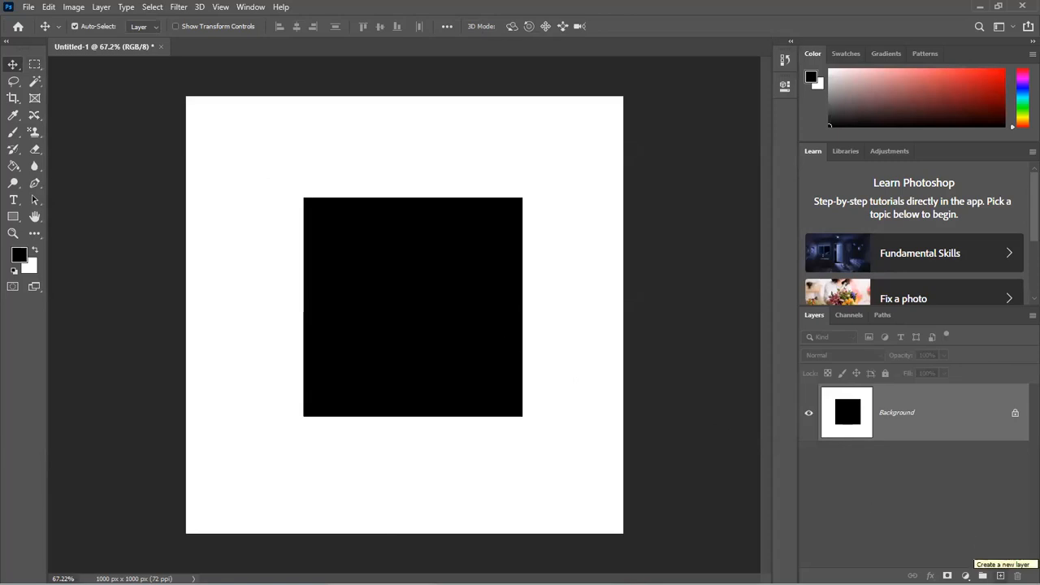
click(1000, 575)
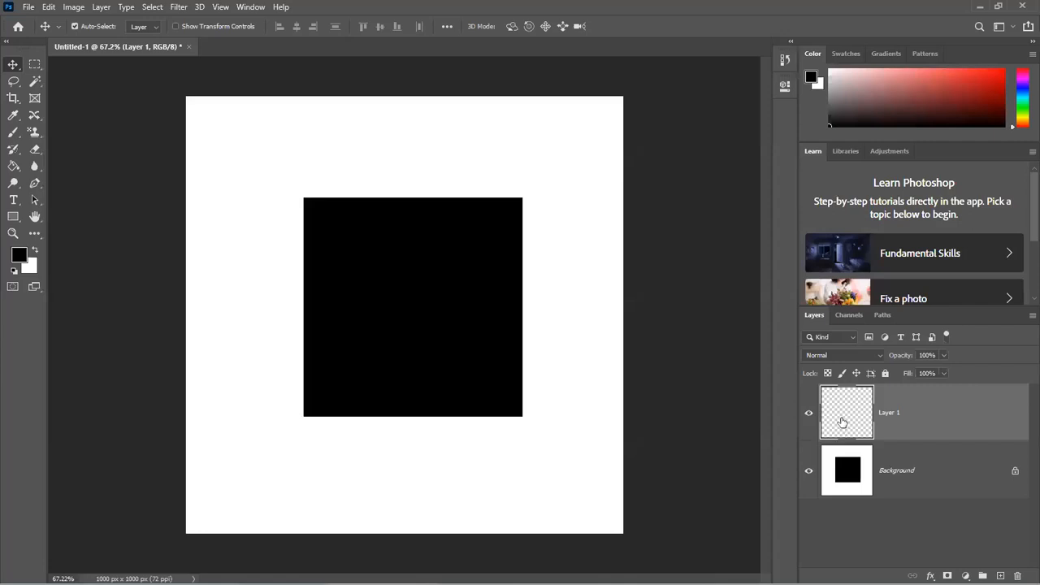
click(808, 470)
- Undo the latest edits, back to a plain white canvas with the empty Layer 1 kept
key(ctrl+z)
key(ctrl+z)
key(ctrl+z)
key(ctrl+z)
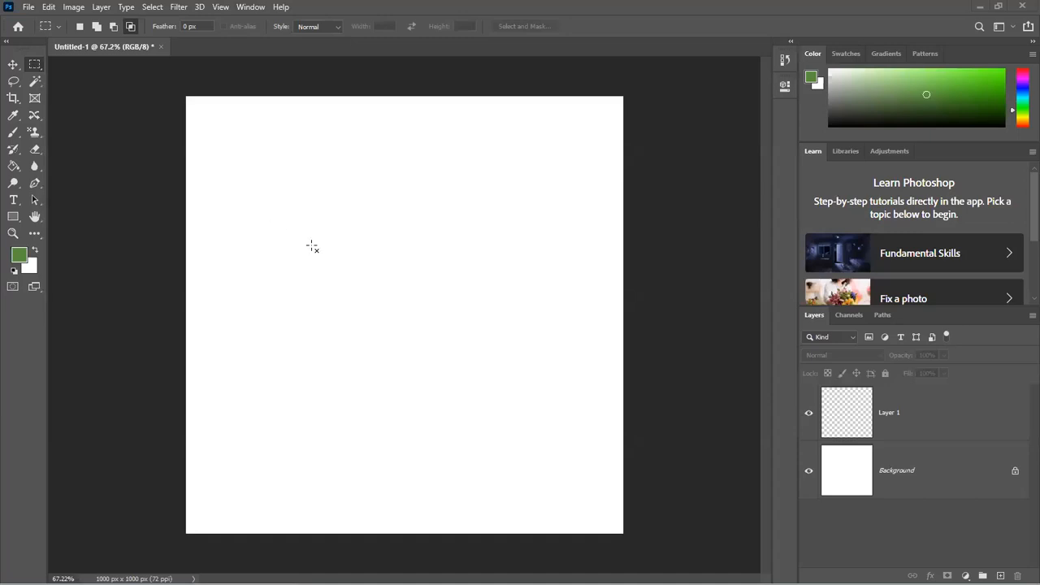
- Fill a small rectangular marquee with green on Layer 1, deselect it and move the rectangle to the canvas's upper-left area
drag(325, 209, 425, 291)
click(392, 261)
key(ctrl+z)
click(907, 428)
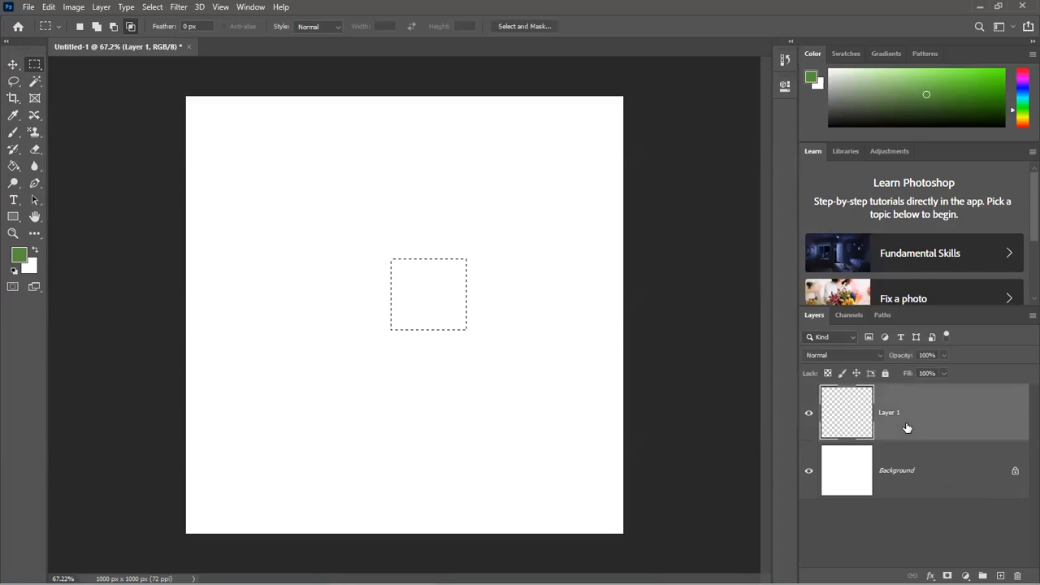
key(alt+BackSpace)
key(ctrl+d)
key(v)
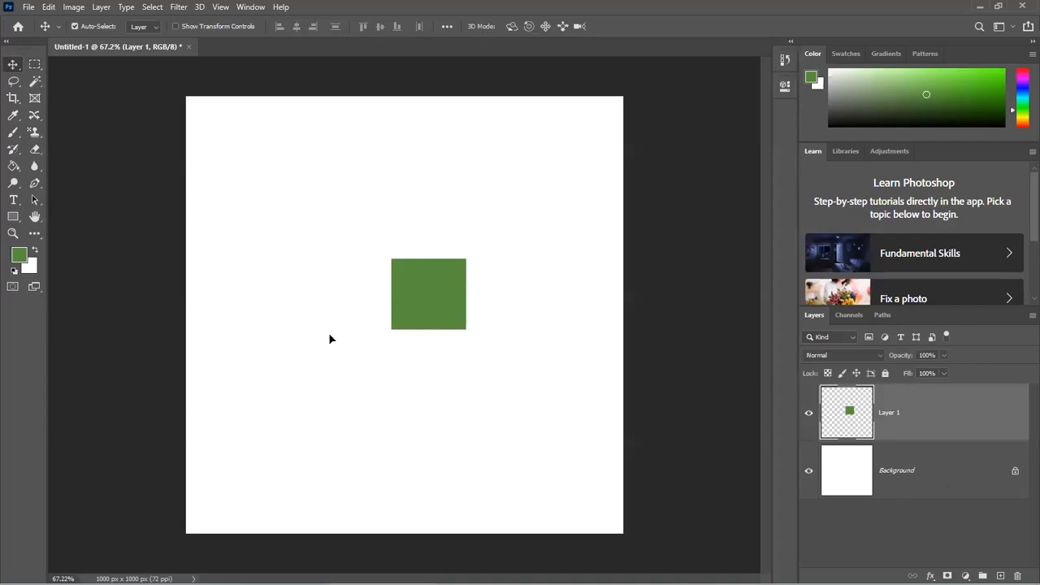
drag(443, 309, 447, 317)
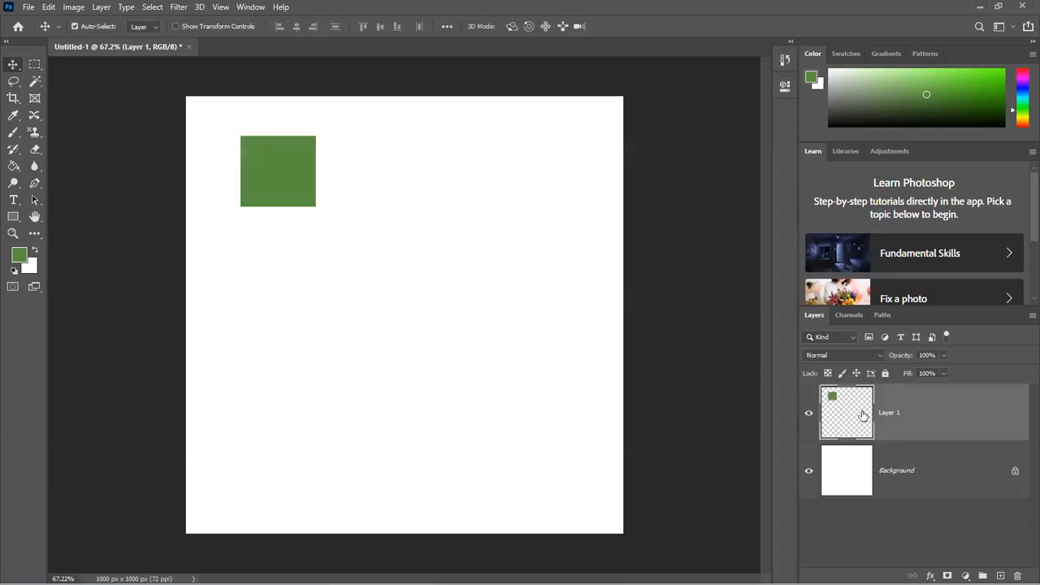
- Duplicate Layer 1 in the layer stack, move the copy to the canvas centre and delete the copy
drag(862, 415, 1000, 575)
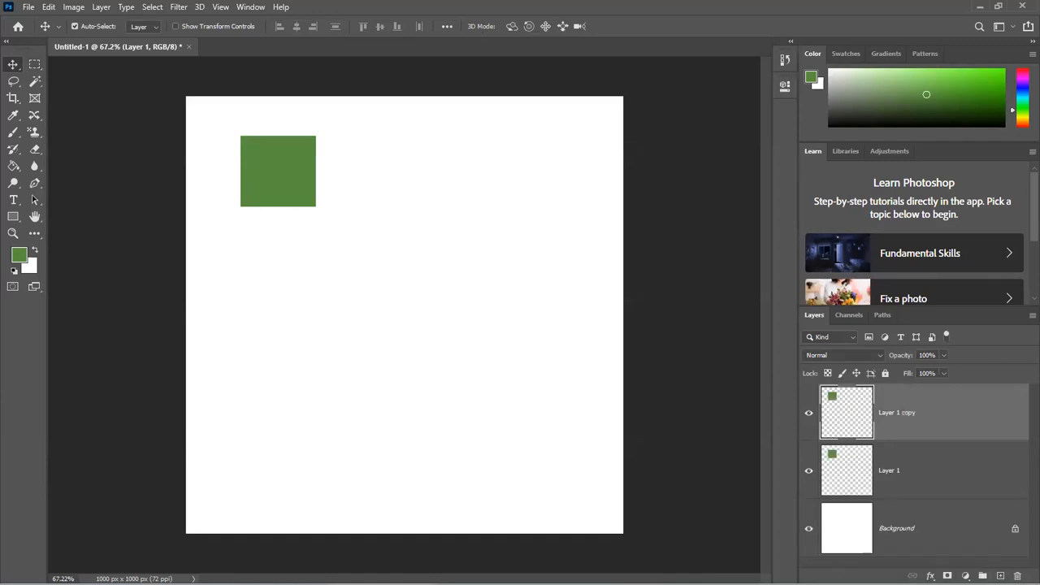
drag(284, 184, 411, 289)
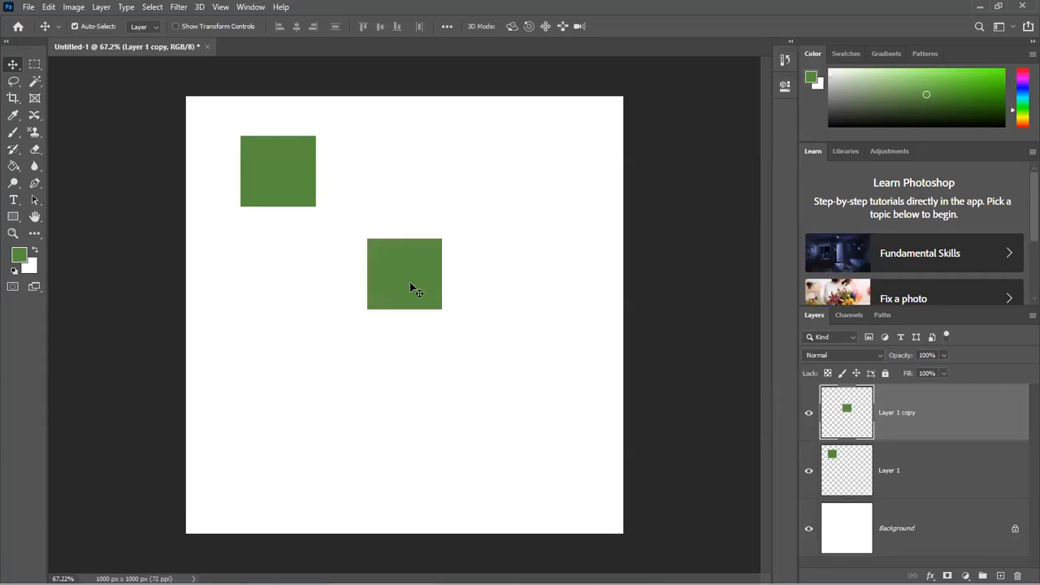
key(Delete)
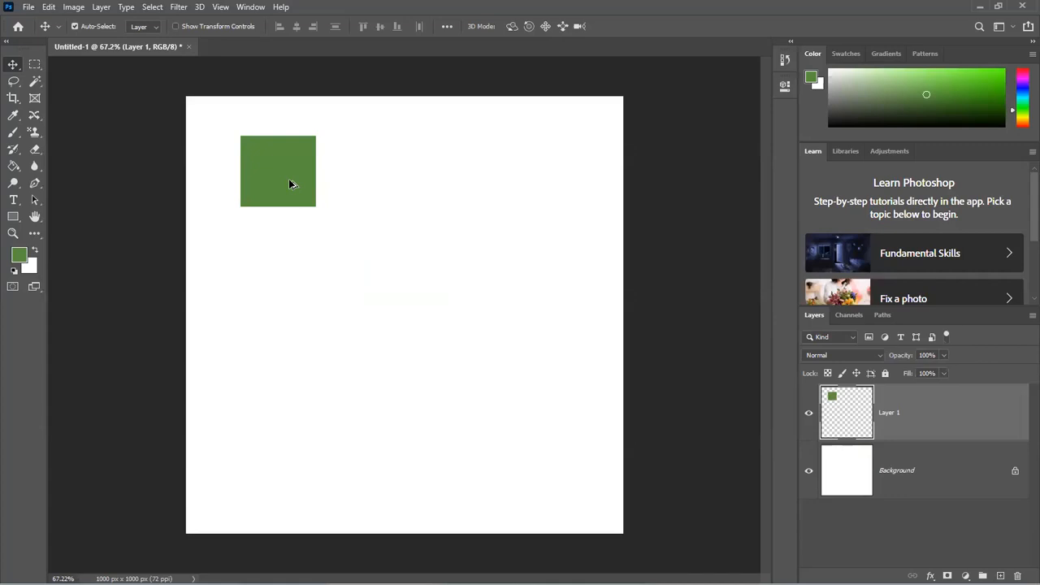
- Make six copies of the green rectangle directly on the canvas, lining up two of them in a row with the original
alt+drag(290, 184, 406, 284)
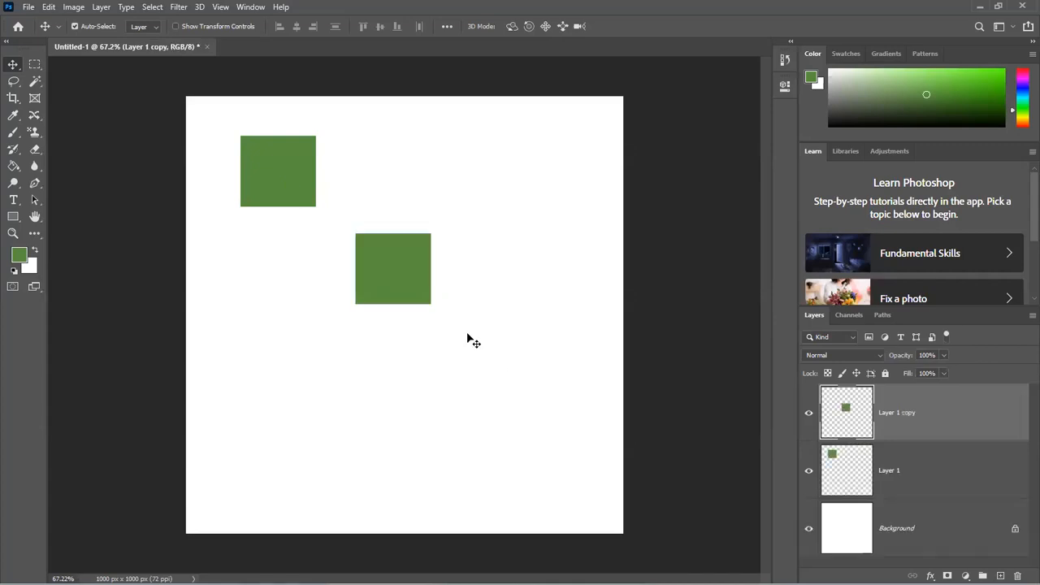
alt+drag(382, 288, 293, 373)
alt+drag(421, 275, 511, 206)
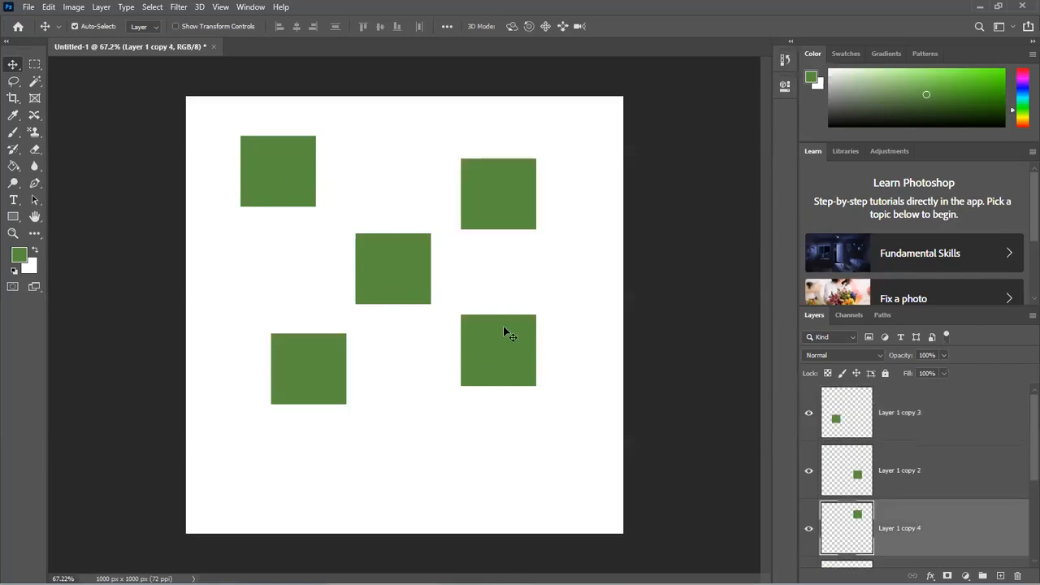
alt+drag(503, 334, 414, 414)
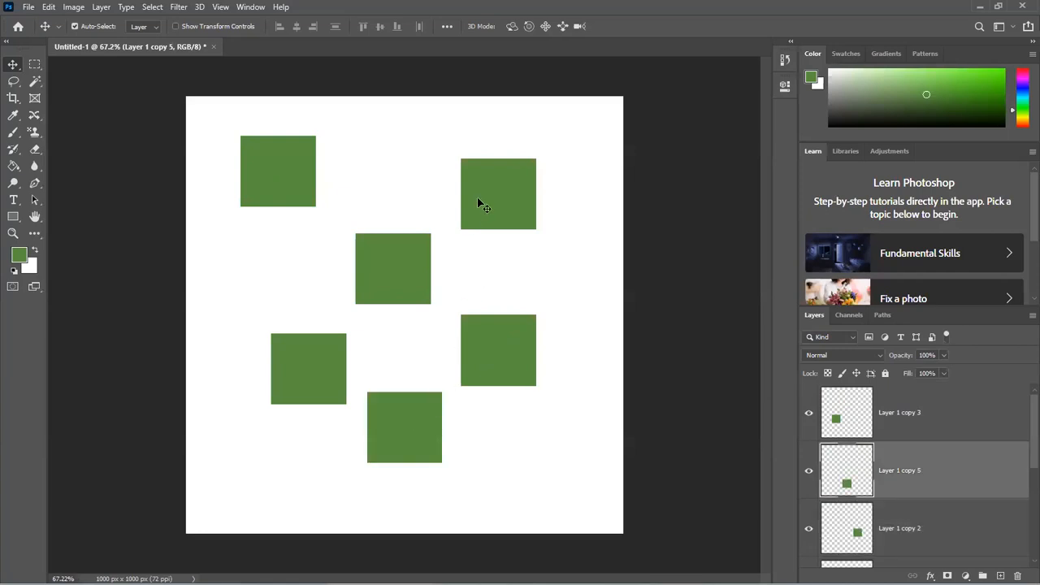
drag(464, 192, 383, 177)
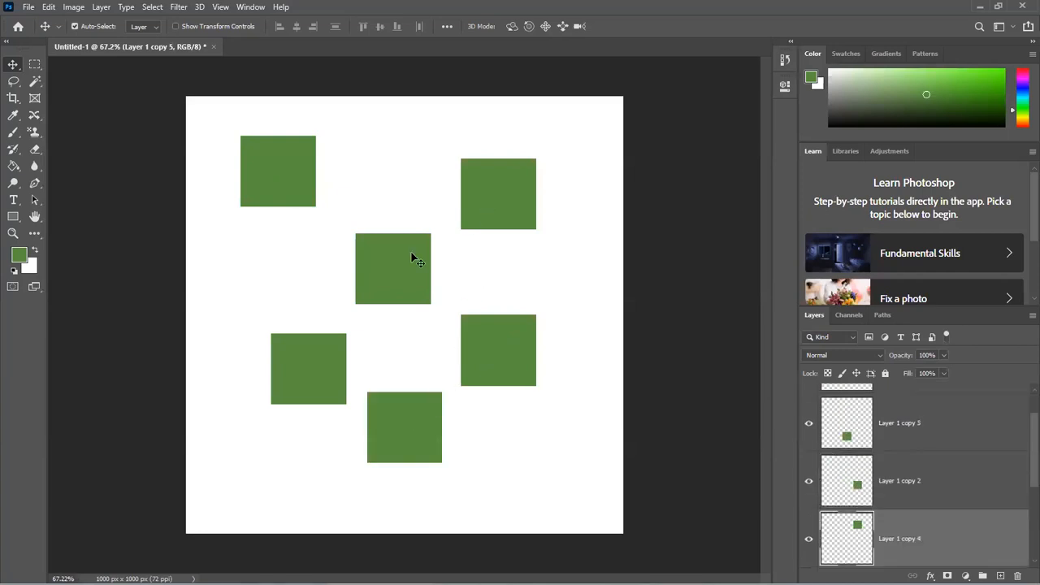
alt+drag(412, 276, 543, 181)
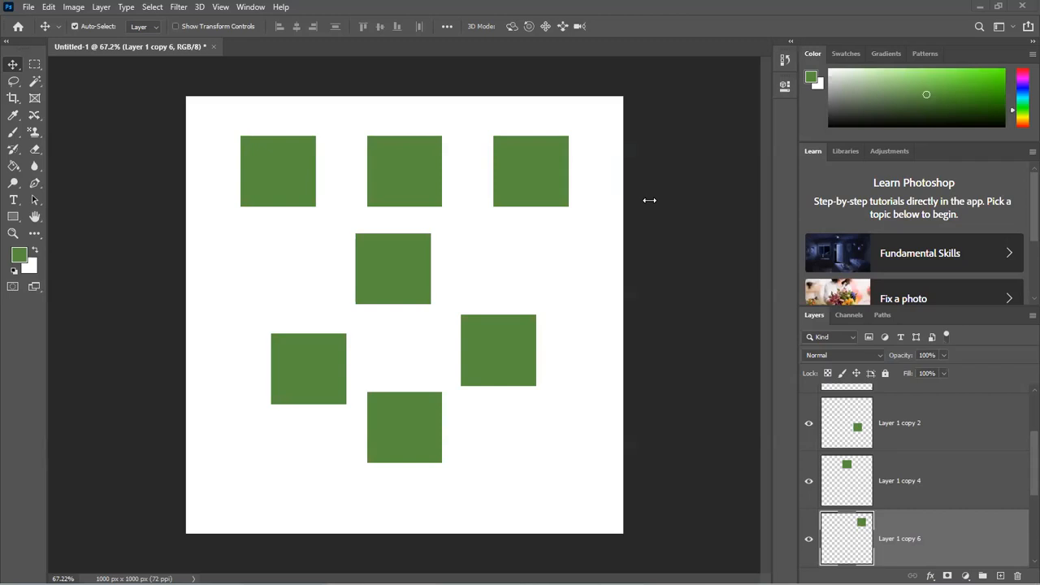
- Load the rectangle on Layer 1 copy 2 as a selection and set the foreground colour to bright pink
ctrl+click(853, 432)
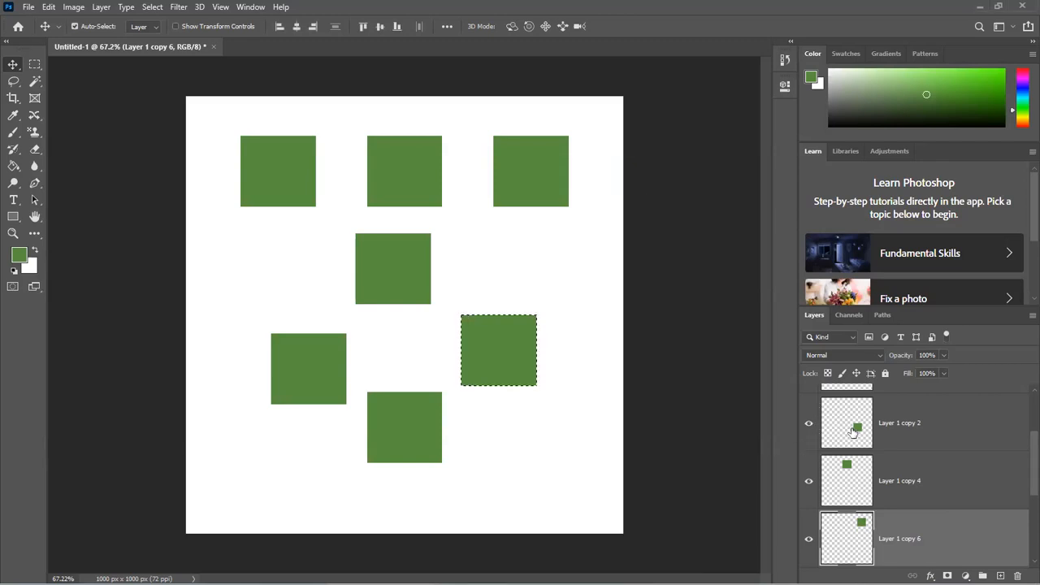
click(1022, 75)
click(949, 86)
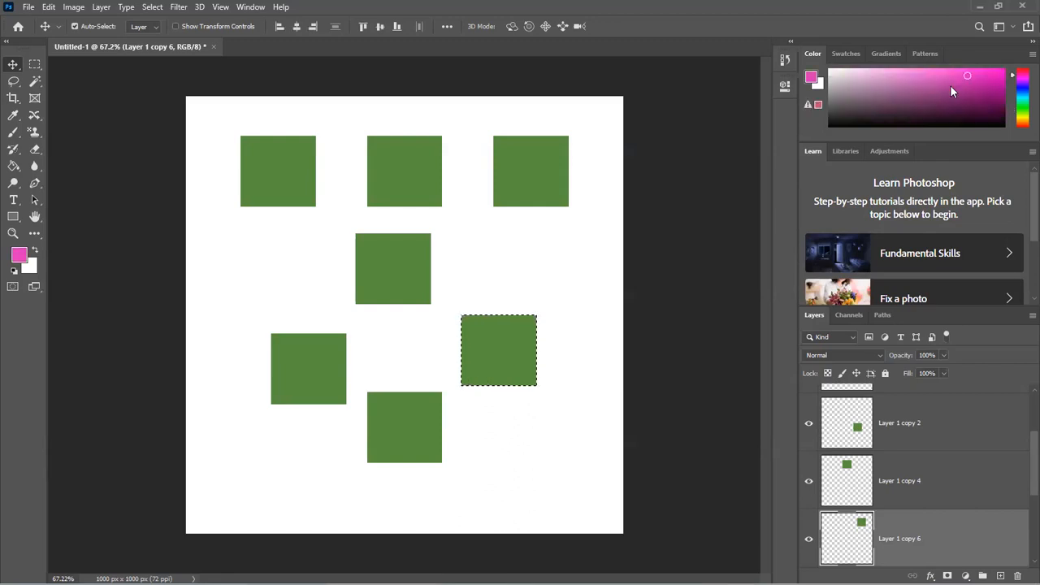
click(655, 195)
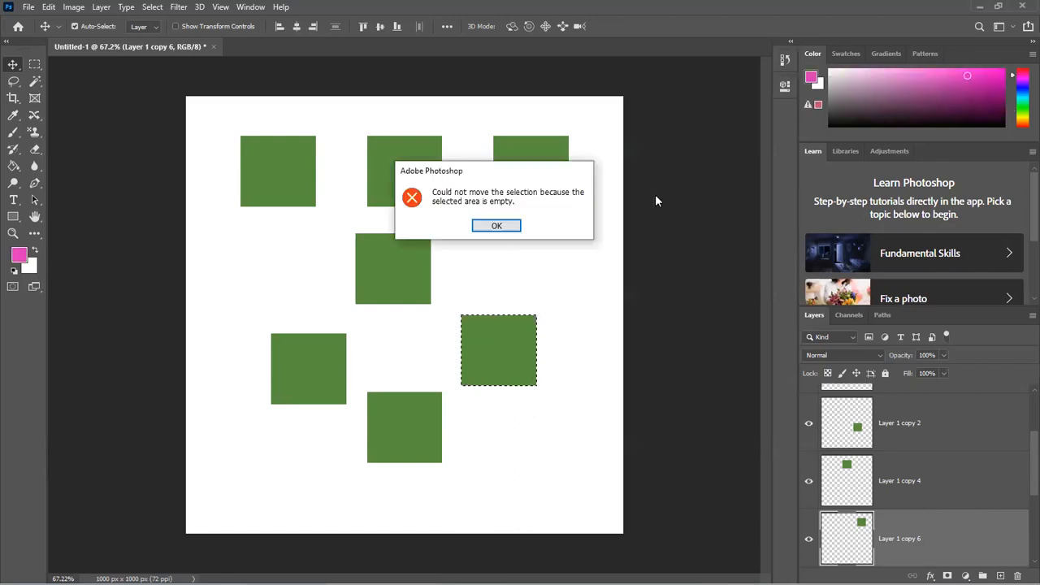
click(499, 224)
- Fill the selection with pink on Layer 1 copy 6, move the pink rectangle up and to the right, and deselect
key(alt+BackSpace)
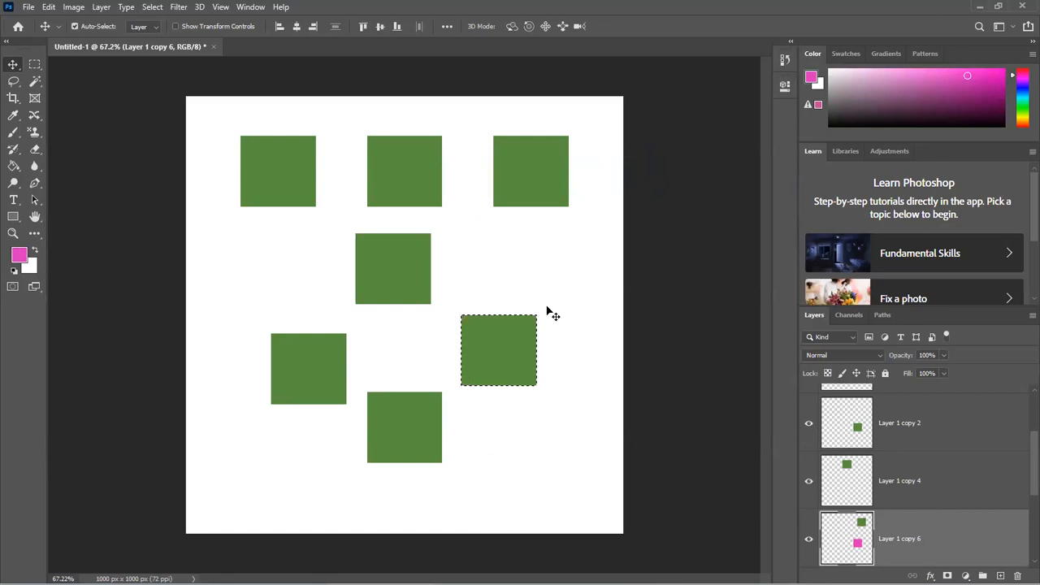
drag(522, 360, 576, 277)
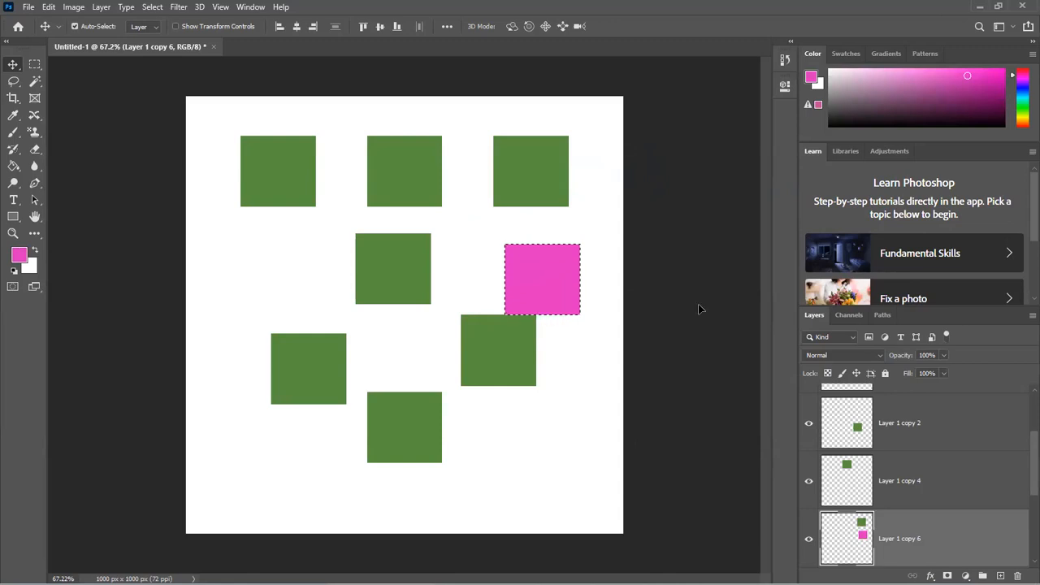
key(ctrl+d)
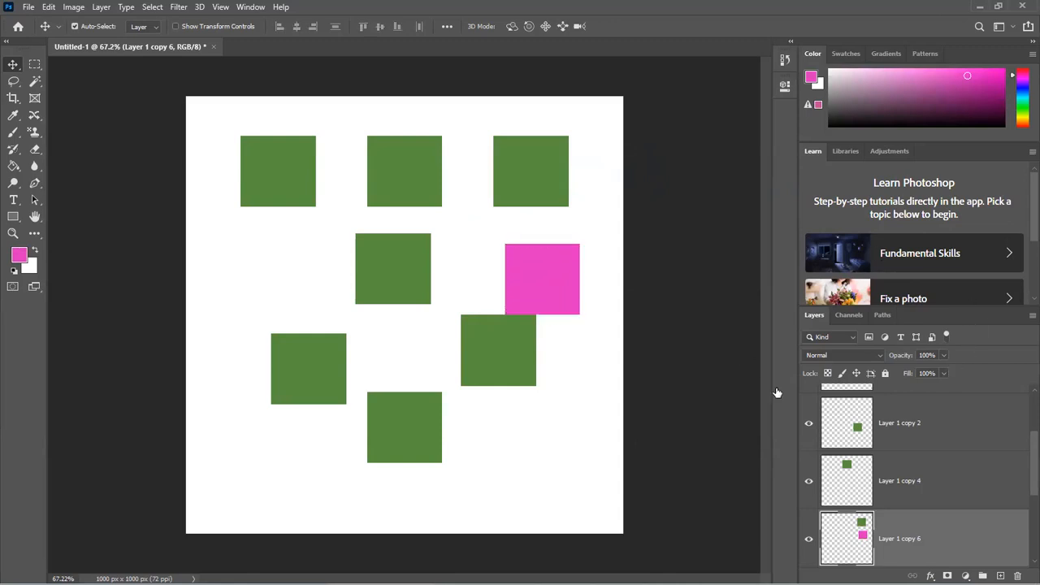
- Select the layers one after another through the whole stack to examine which rectangle each layer holds
click(857, 430)
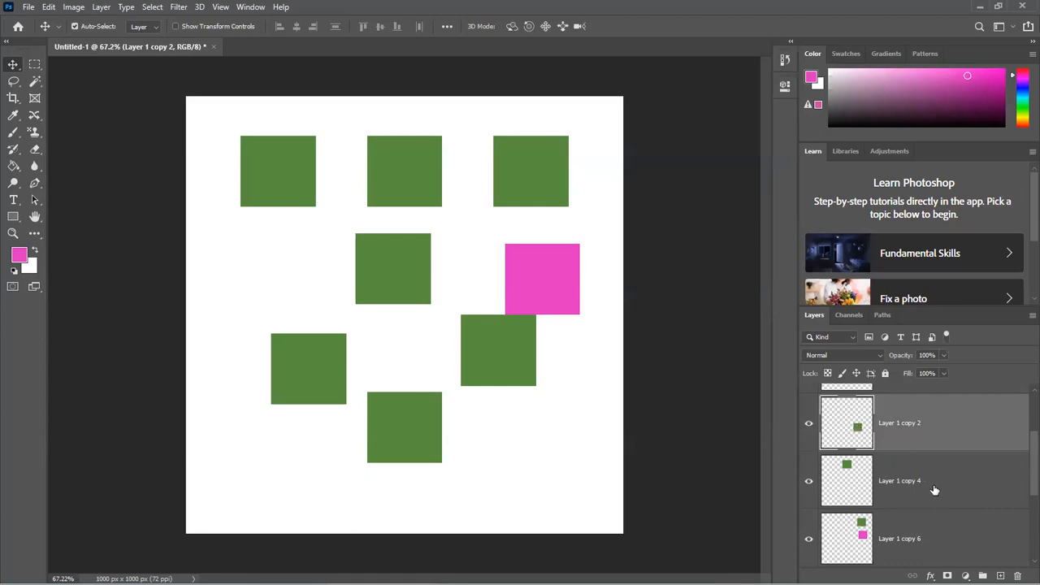
scroll(934, 490, down, 3)
scroll(934, 490, up, 5)
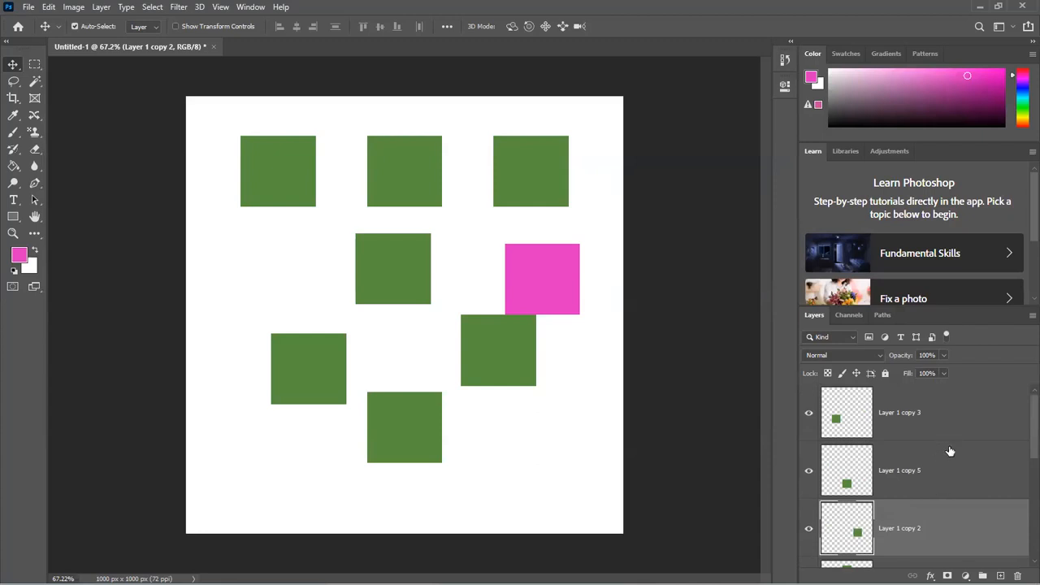
click(945, 486)
click(943, 527)
scroll(941, 529, down, 1)
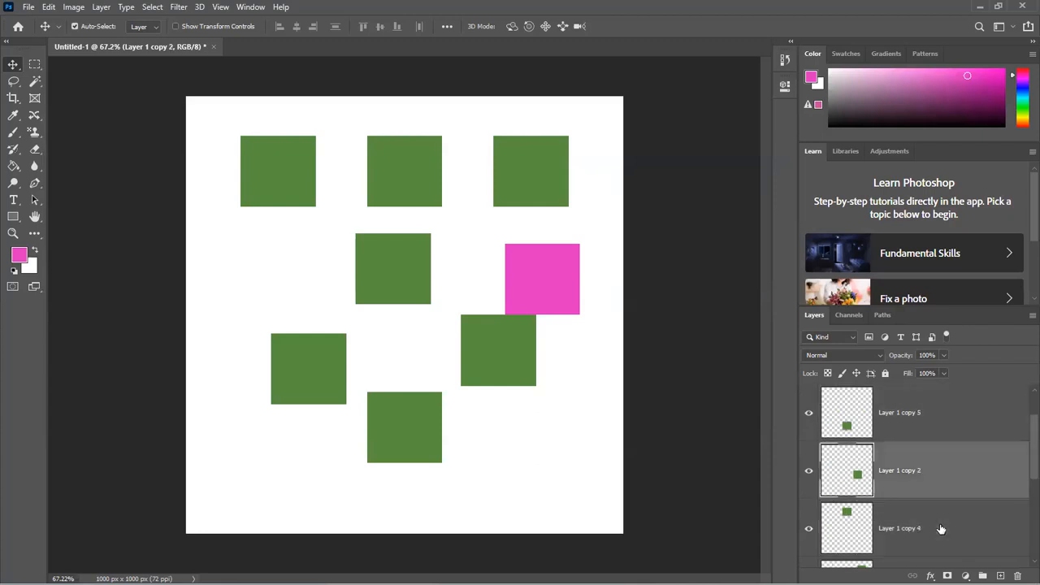
click(941, 529)
scroll(926, 491, down, 2)
click(926, 491)
click(930, 526)
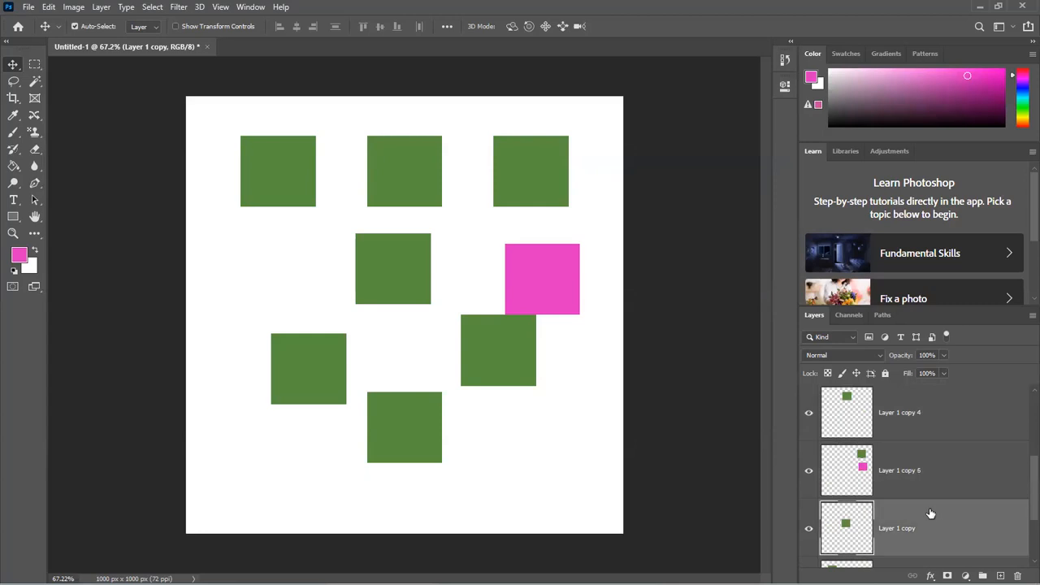
scroll(931, 512, down, 2)
click(932, 501)
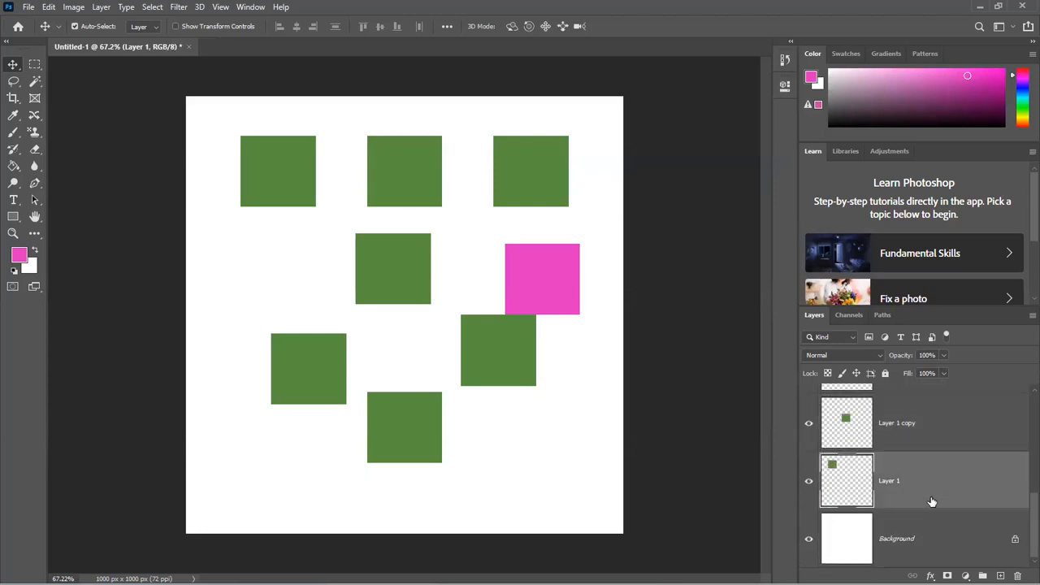
scroll(931, 497, up, 5)
click(940, 425)
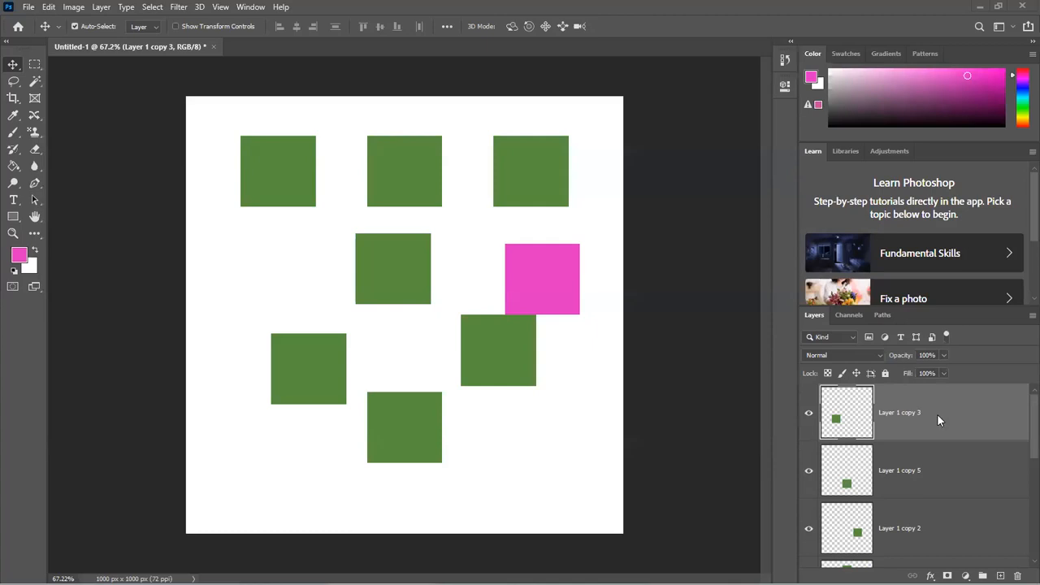
scroll(939, 420, down, 6)
scroll(938, 420, up, 6)
click(943, 447)
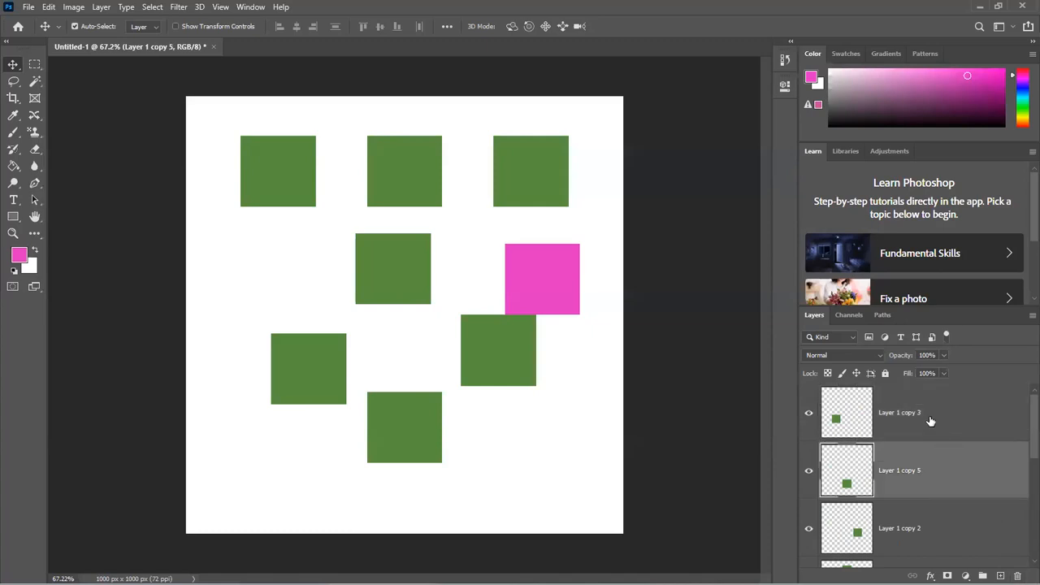
- Delete all the Layer 1 copies one after another, starting with Layer 1 copy 3, and keep only Layer 1 and the Background
click(894, 421)
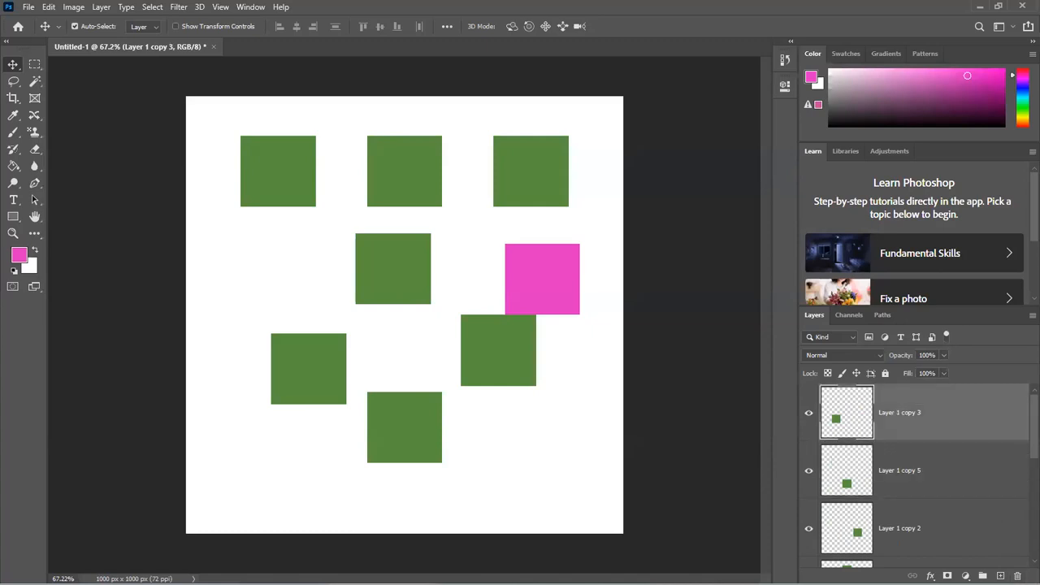
key(Delete)
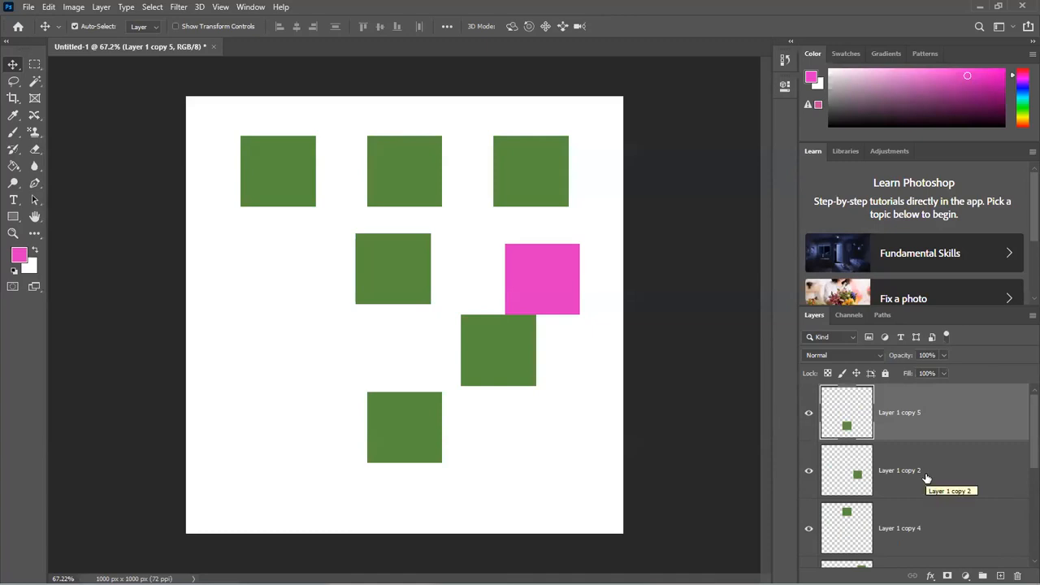
key(Delete)
key(Delete)
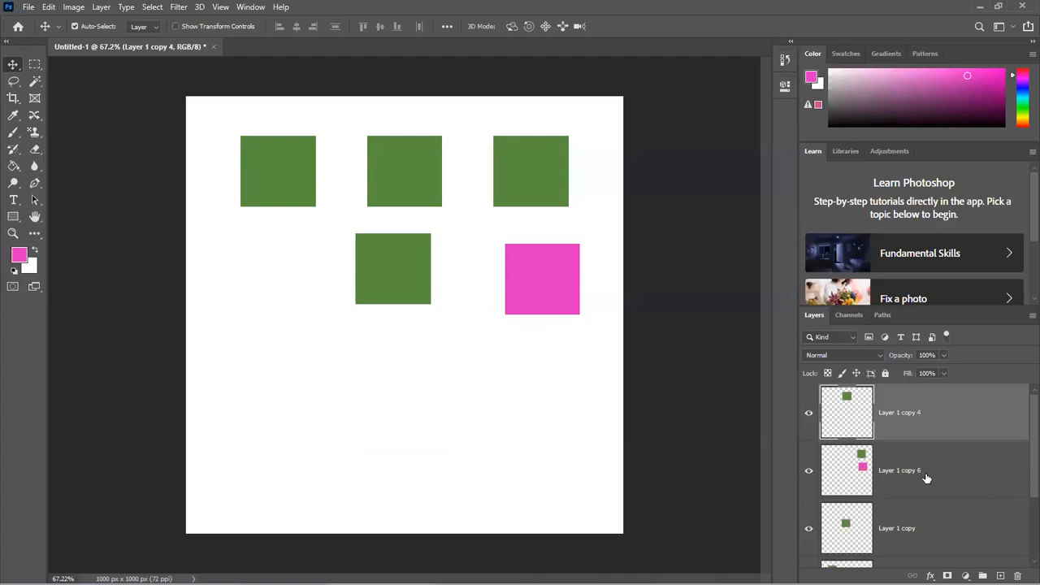
key(Delete)
key(Delete)
key(Delete)
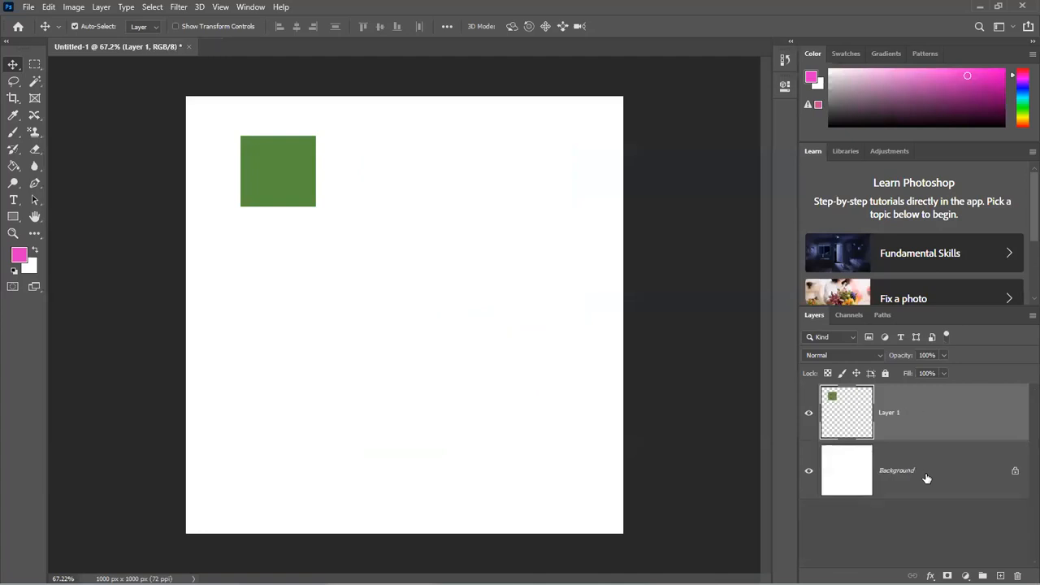
- Delete Layer 1 with the green rectangle so that only the Background is kept
key(Delete)
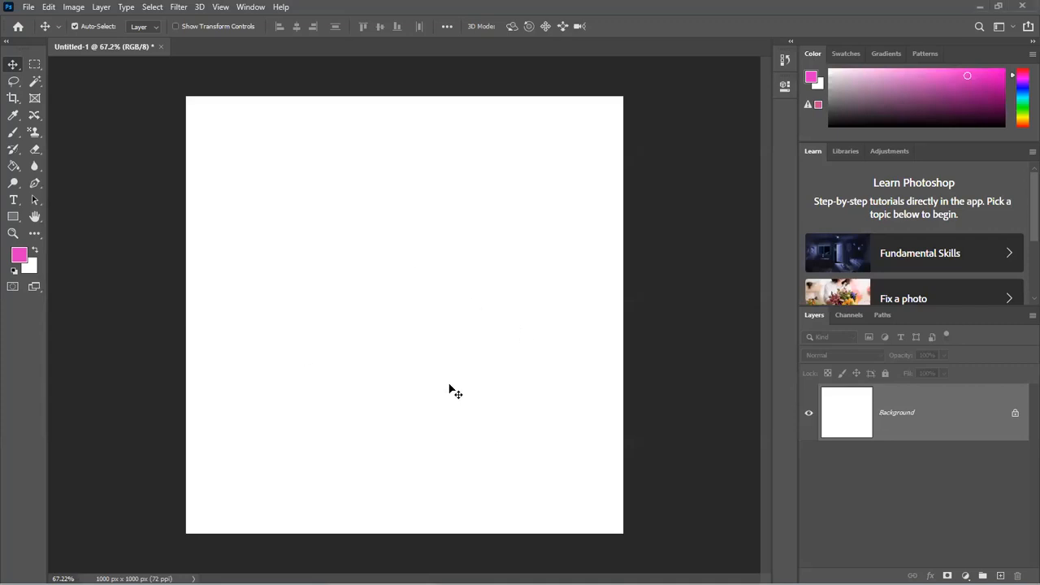
- Duplicate the Background layer and undo it, and duplicate it once more and delete the copy
key(ctrl+j)
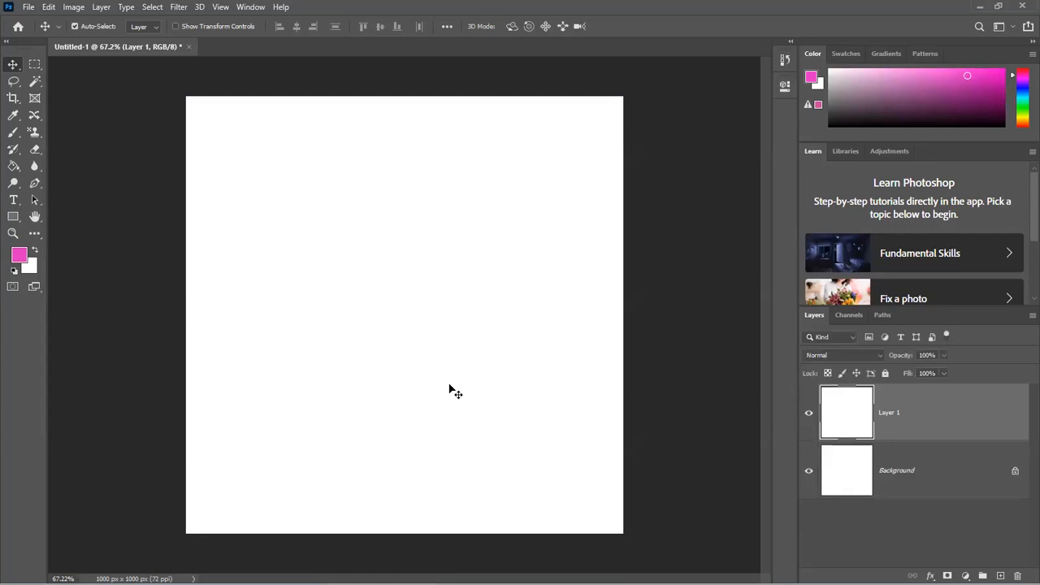
key(ctrl+z)
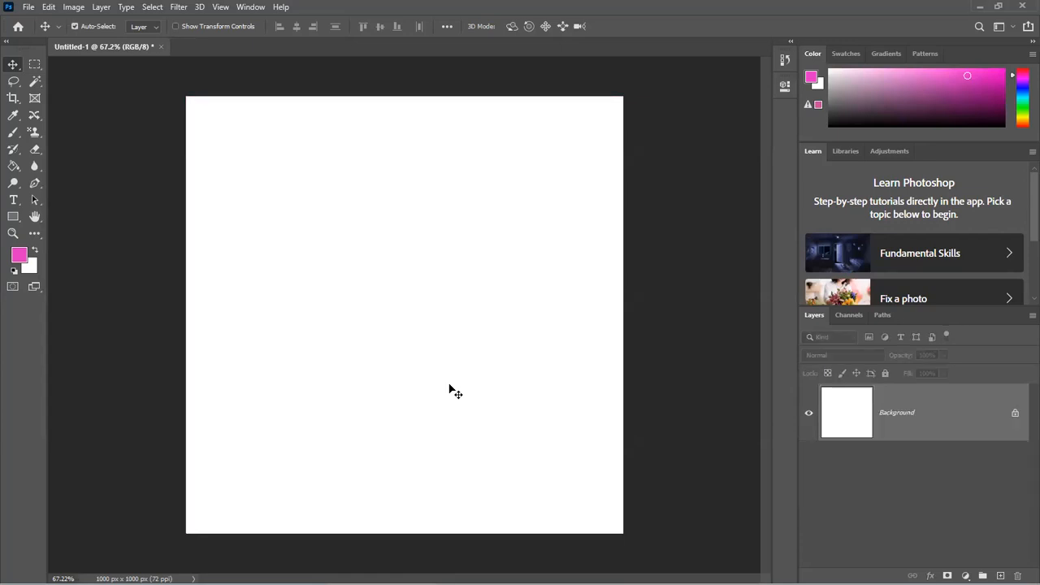
key(ctrl)
key(ctrl+j)
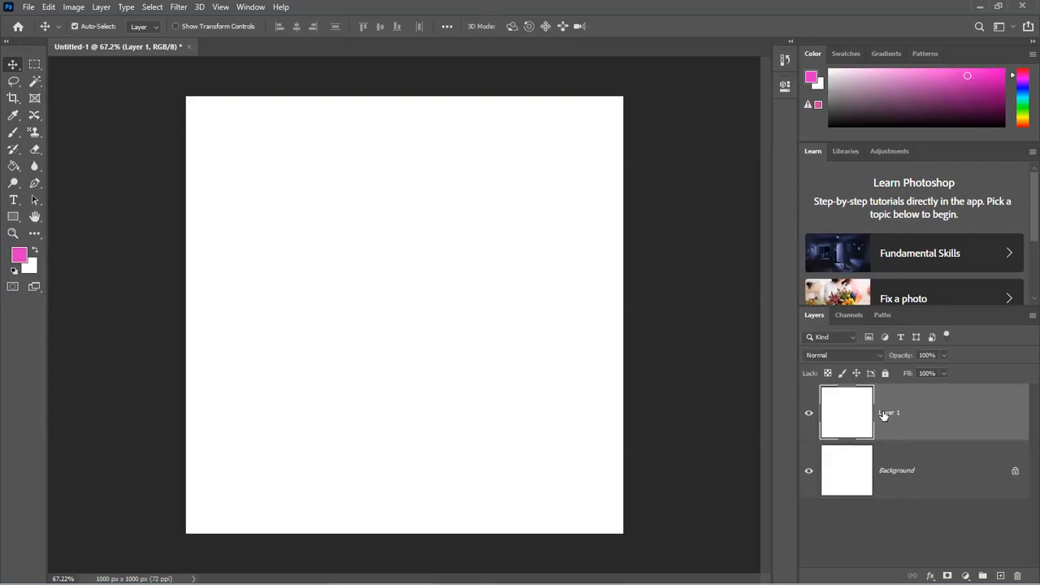
key(Delete)
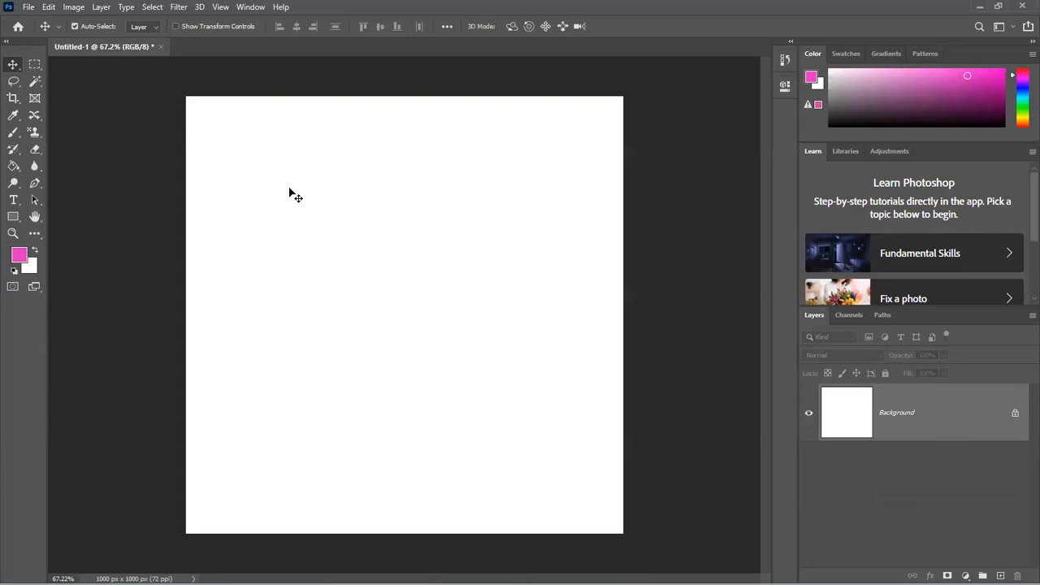
- Draw an elliptical selection with a 50 px feather above the canvas centre and fill it with the pink foreground colour
click(35, 66)
right_click(35, 65)
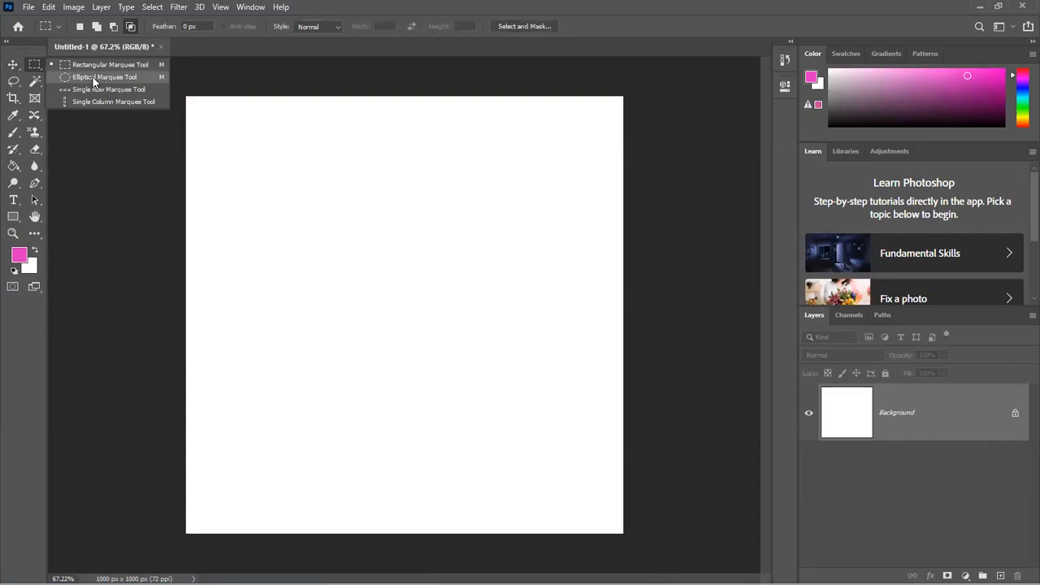
click(93, 77)
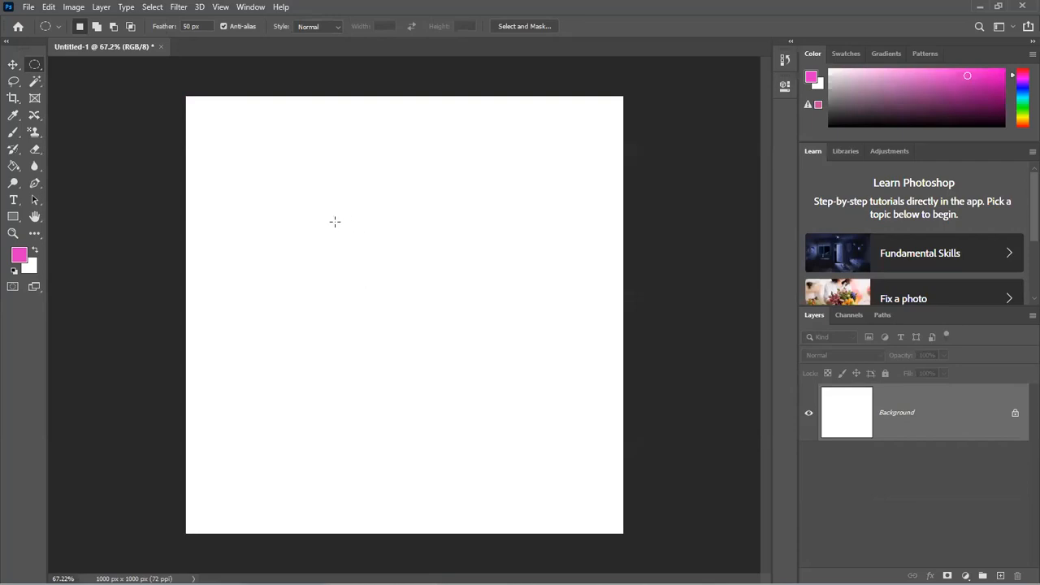
drag(463, 338, 333, 225)
key(alt+BackSpace)
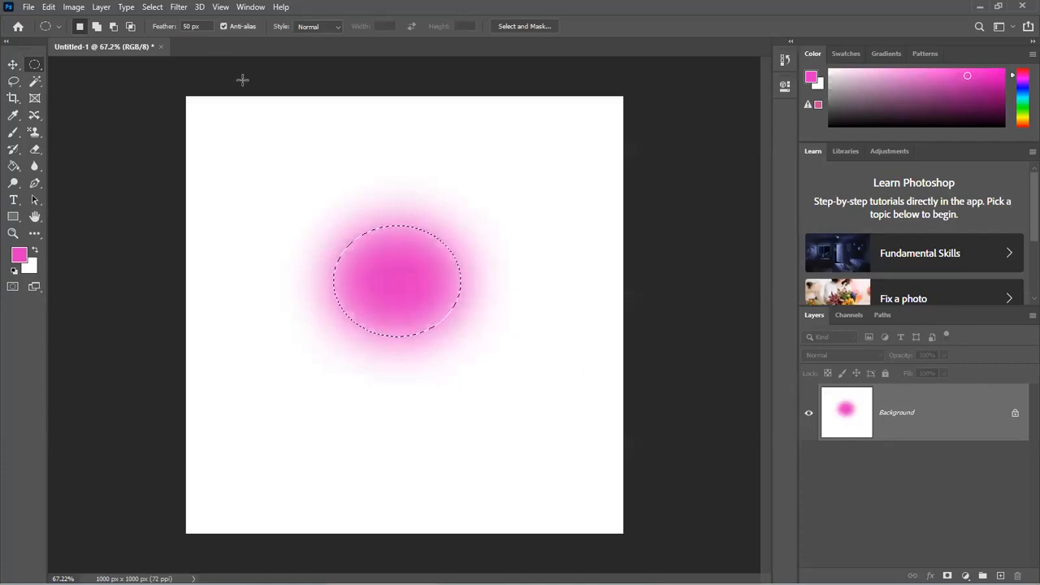
- Set the Elliptical Marquee's feather to 0 px and deselect the soft pink ellipse
text(0)
key(Return)
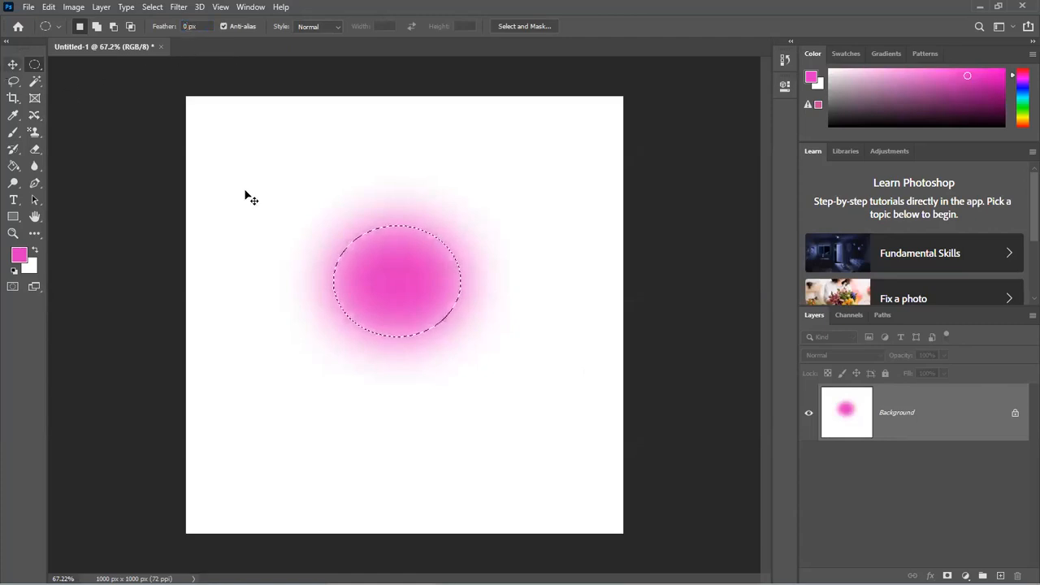
key(v)
key(ctrl+d)
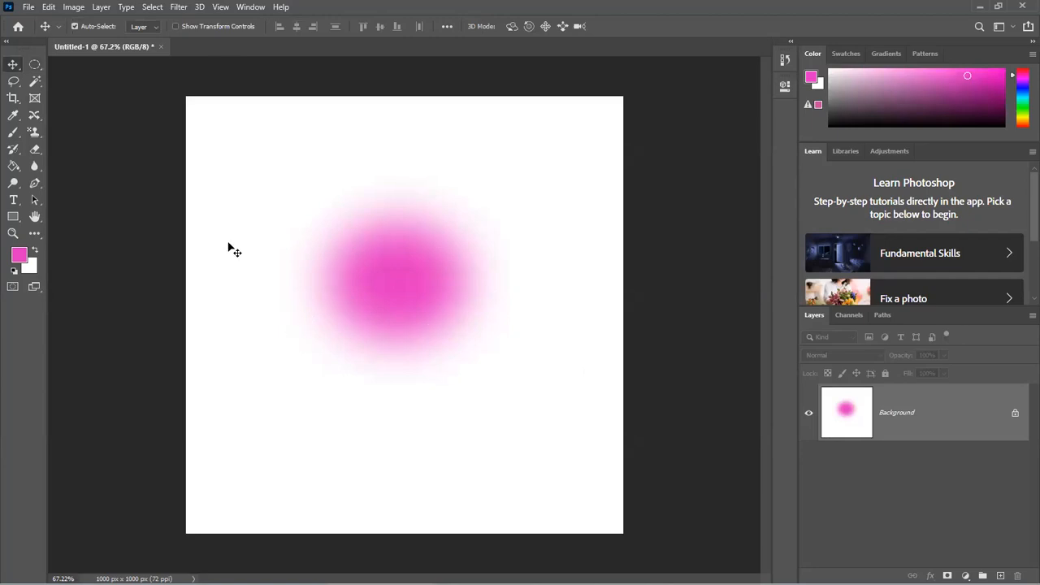
- Draw a wide, sharp-edged elliptical selection below the soft ellipse, fill it with pink and deselect
click(35, 64)
drag(306, 376, 514, 475)
key(alt+BackSpace)
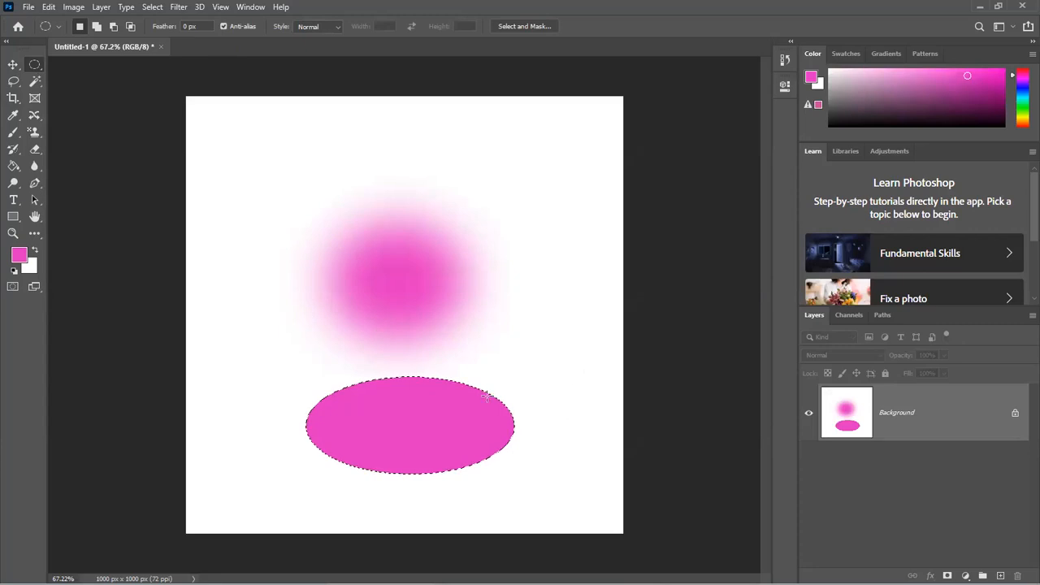
key(ctrl+d)
- Draw a pink-filled circle in the upper right of the canvas, and clear the whole Background with white
alt+scroll(488, 398, up, 1)
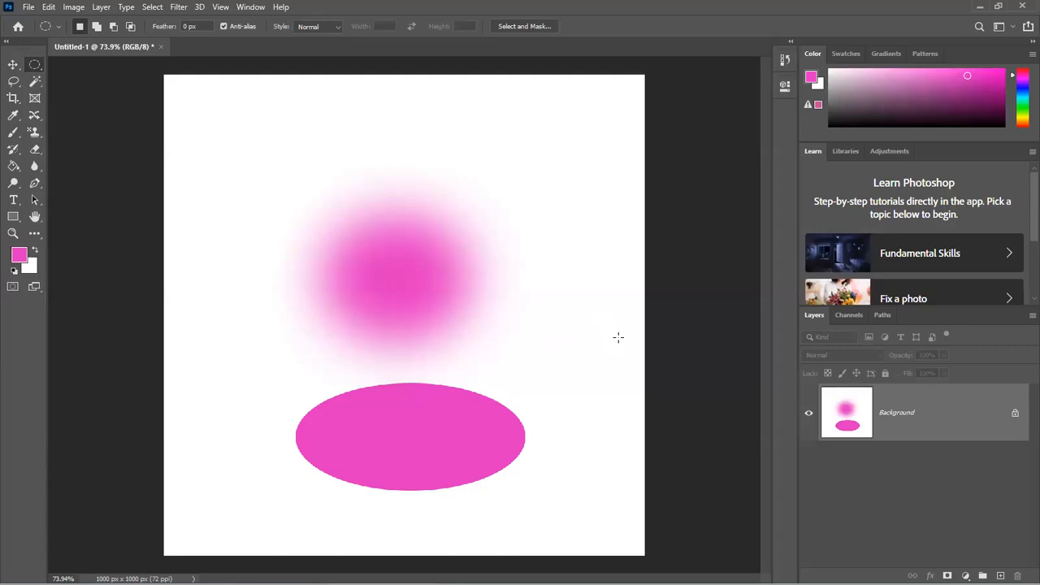
drag(621, 169, 465, 338)
key(alt+BackSpace)
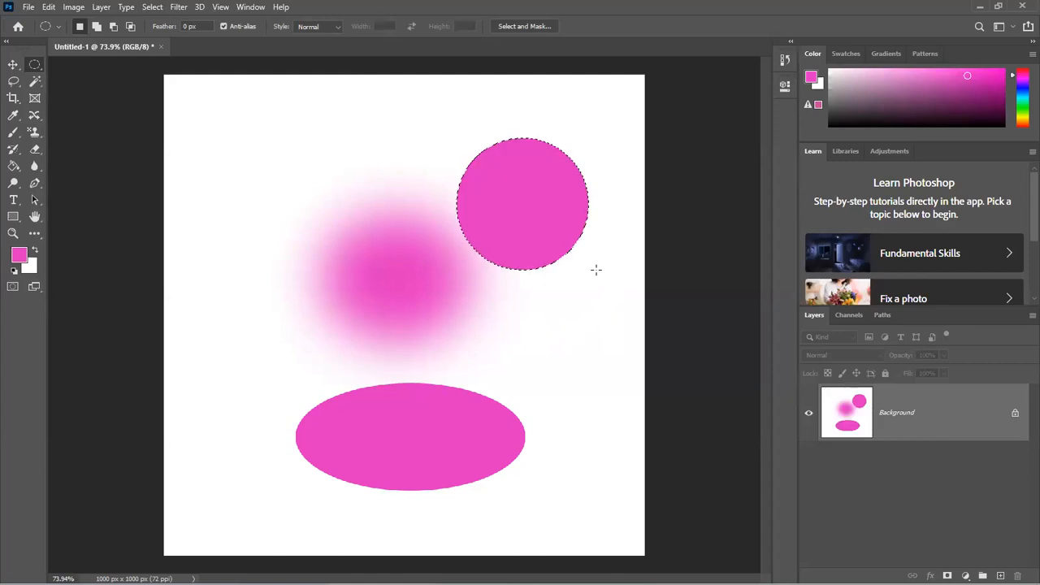
key(ctrl+d)
key(ctrl+BackSpace)
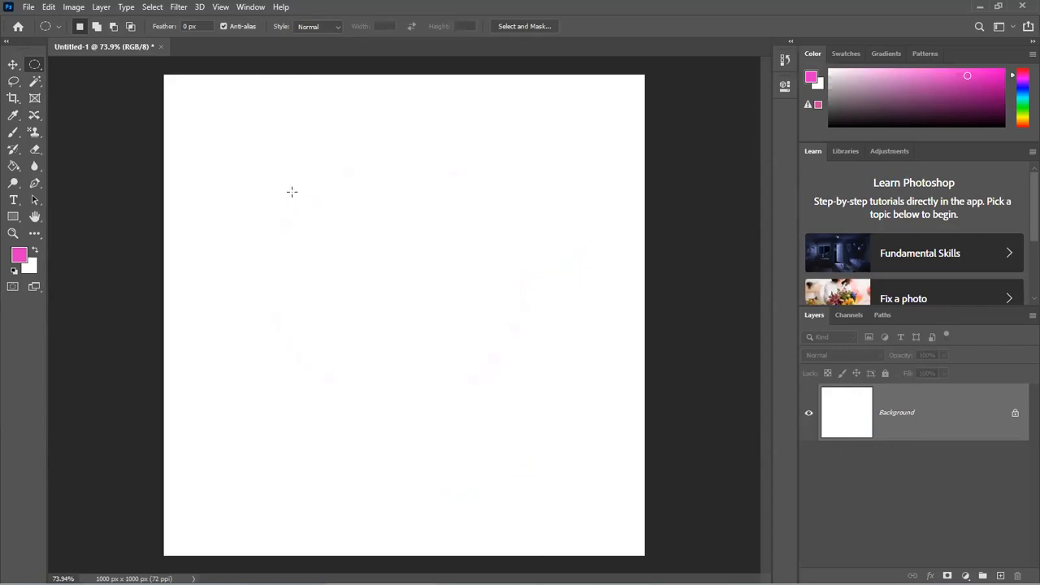
- Try circular selections near the canvas centre in Add to selection mode, and discard them
drag(421, 319, 293, 192)
click(100, 29)
drag(439, 301, 445, 306)
key(ctrl+d)
drag(294, 186, 444, 319)
click(345, 259)
- Add an overlapping ellipse of about 246 x 236 px to a new circular selection near the centre, and deselect
drag(323, 236, 449, 363)
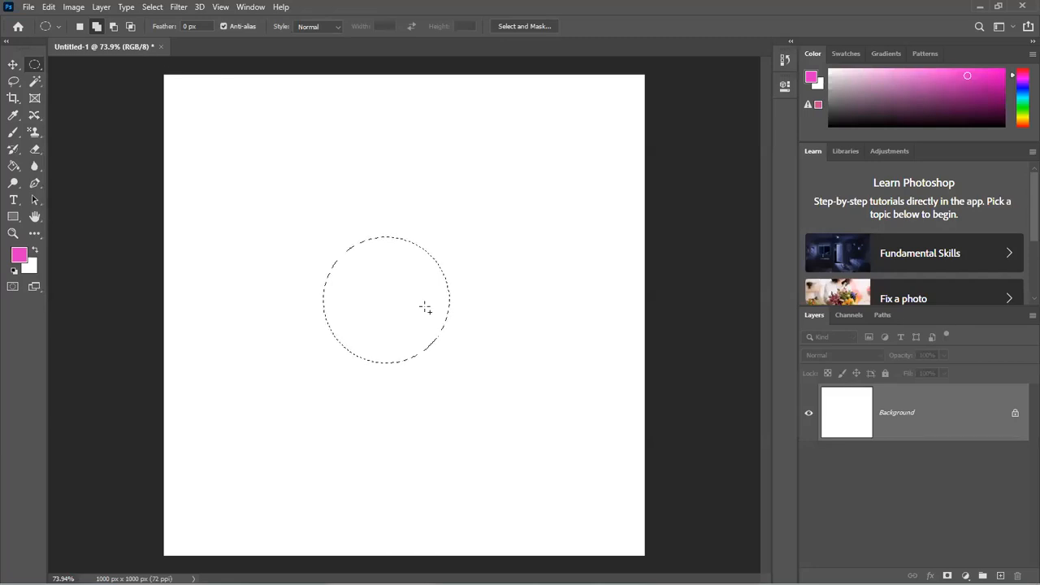
drag(462, 346, 343, 232)
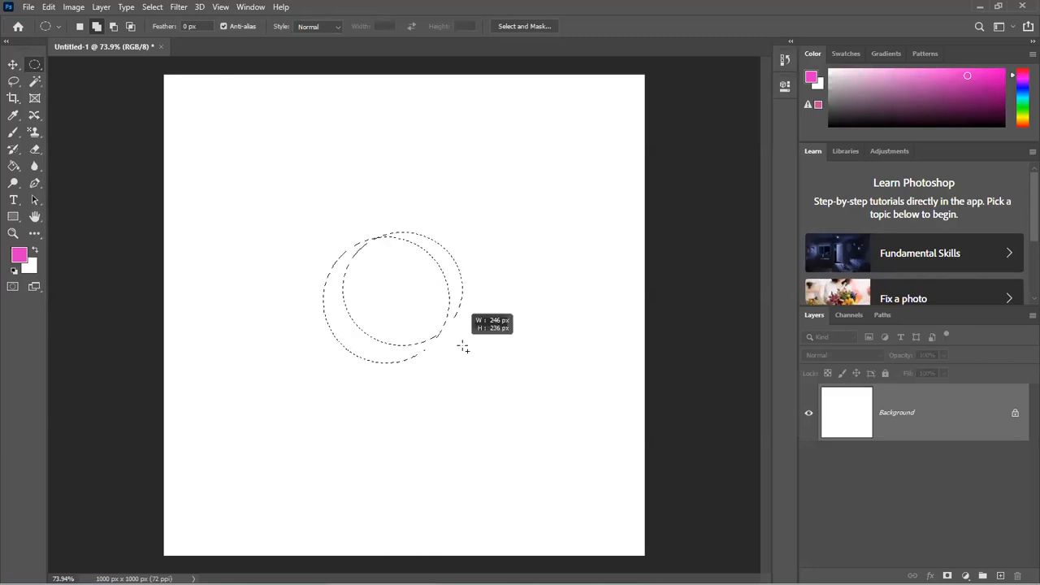
drag(463, 346, 463, 347)
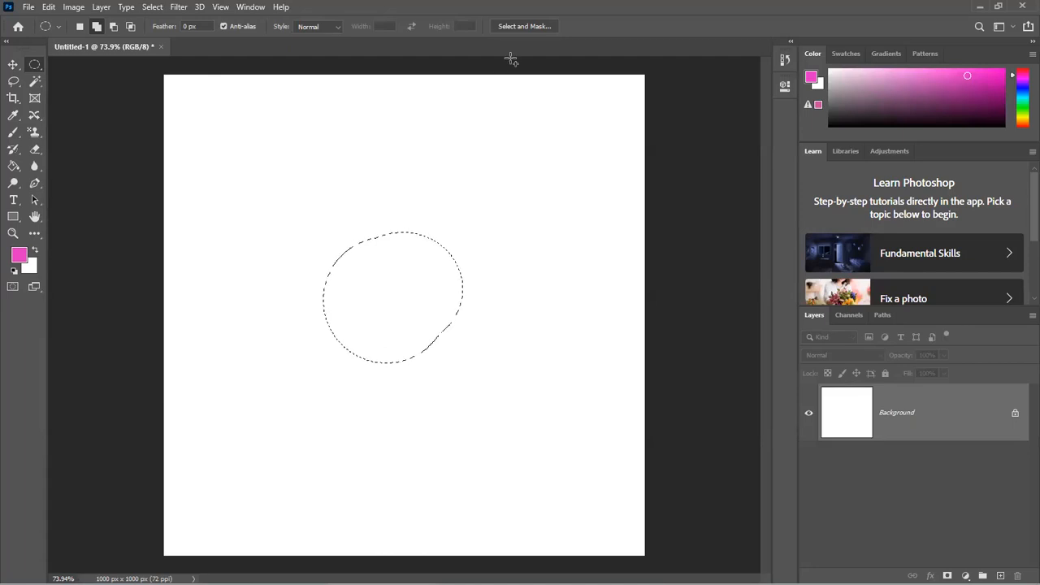
key(ctrl+d)
key(ctrl+z)
key(ctrl+d)
key(ctrl+z)
key(ctrl+d)
- Draw a circular selection, cut an overlapping circle out of it in Subtract from selection mode, and deselect
drag(333, 232, 466, 360)
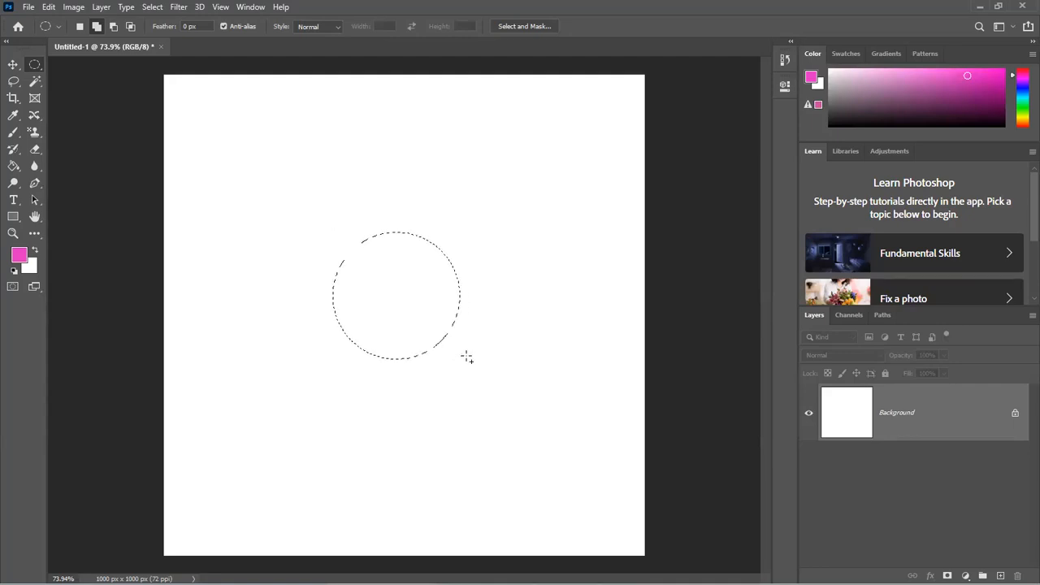
click(113, 26)
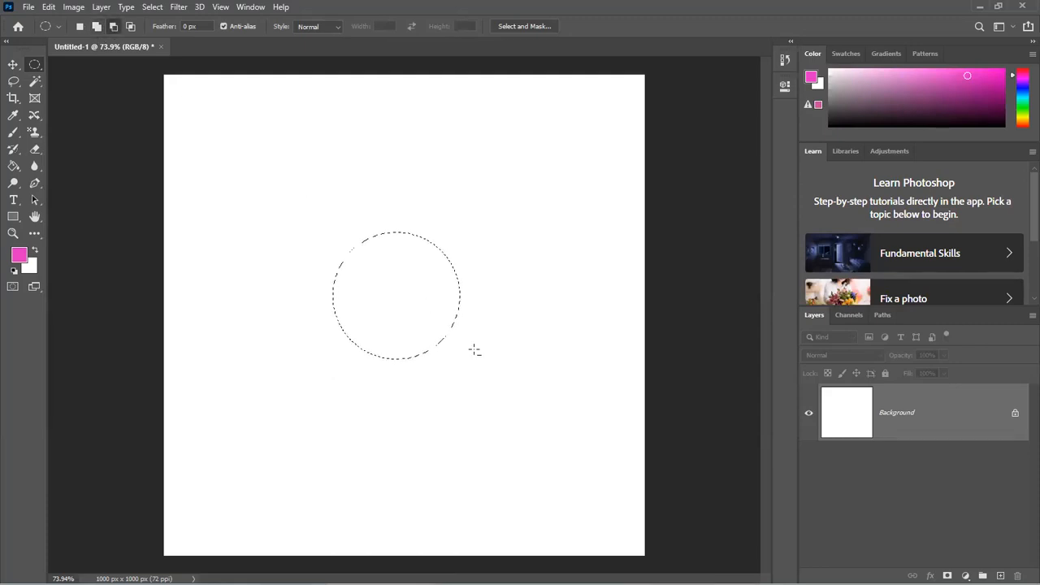
drag(340, 220, 486, 355)
key(ctrl+d)
- Subtract an overlapping circle from a new circular selection near the centre, and fill the crescent with pink
drag(460, 383, 343, 232)
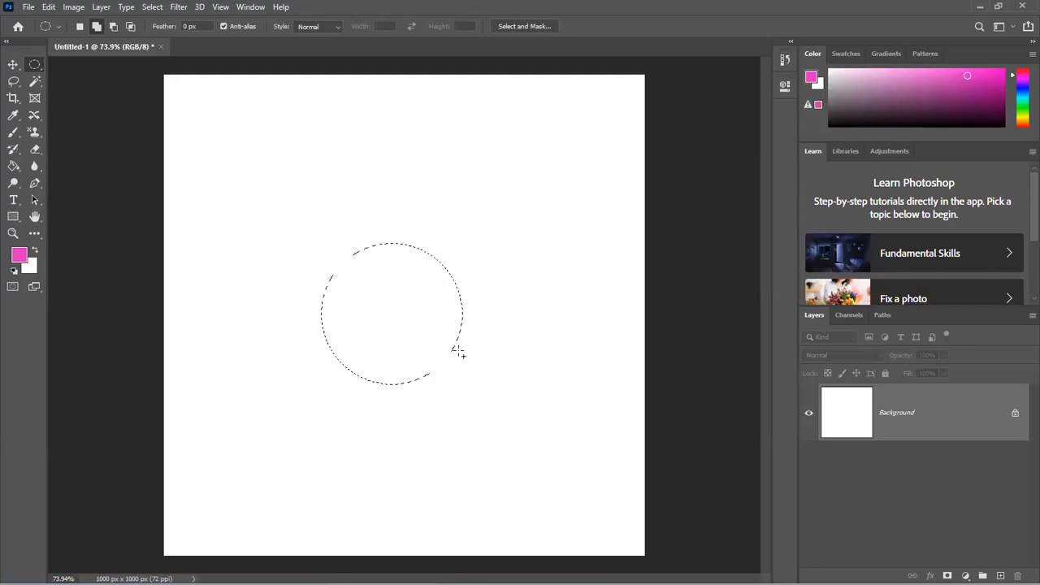
drag(499, 368, 348, 220)
key(ctrl+z)
drag(457, 328, 486, 368)
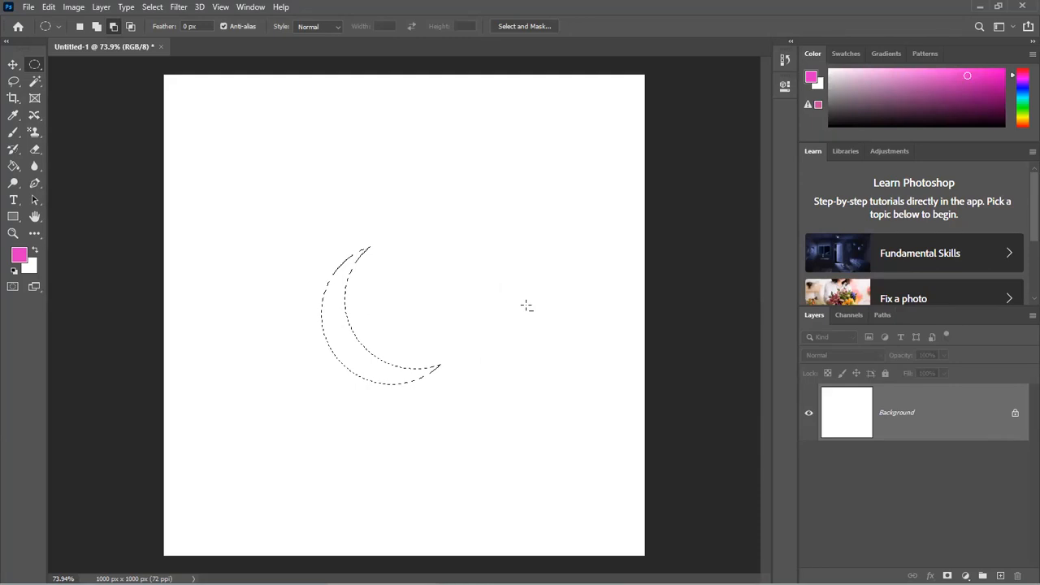
key(alt+BackSpace)
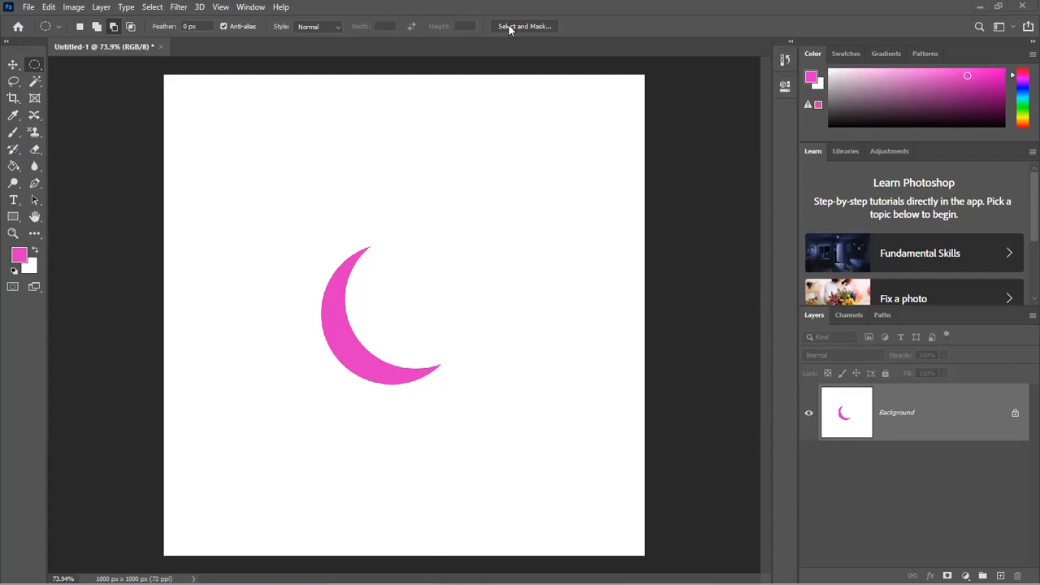
- Clear the crescent by filling the Background with white, and reset the foreground and background colours to black and white
right_click(34, 67)
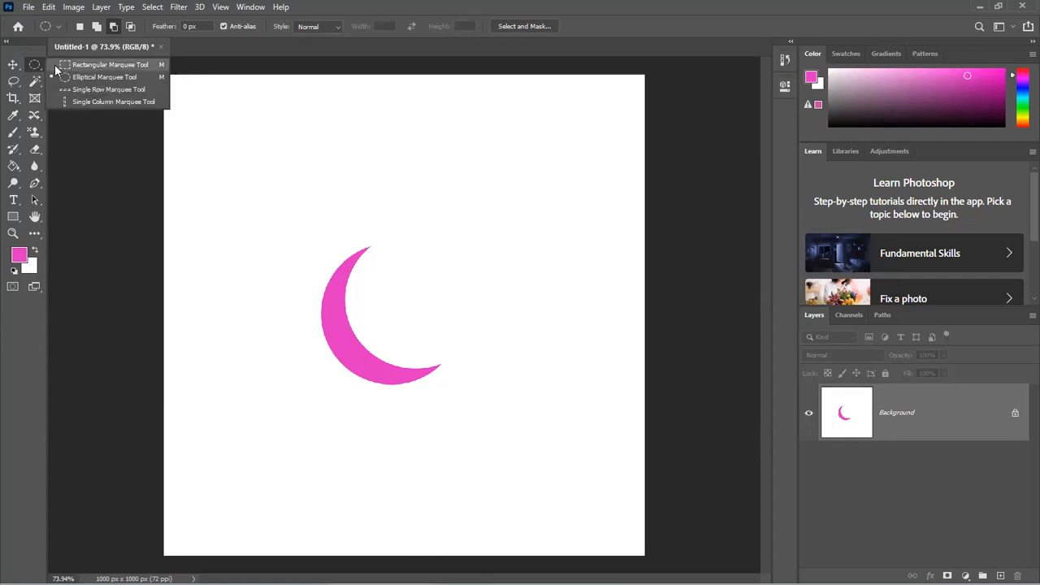
click(93, 81)
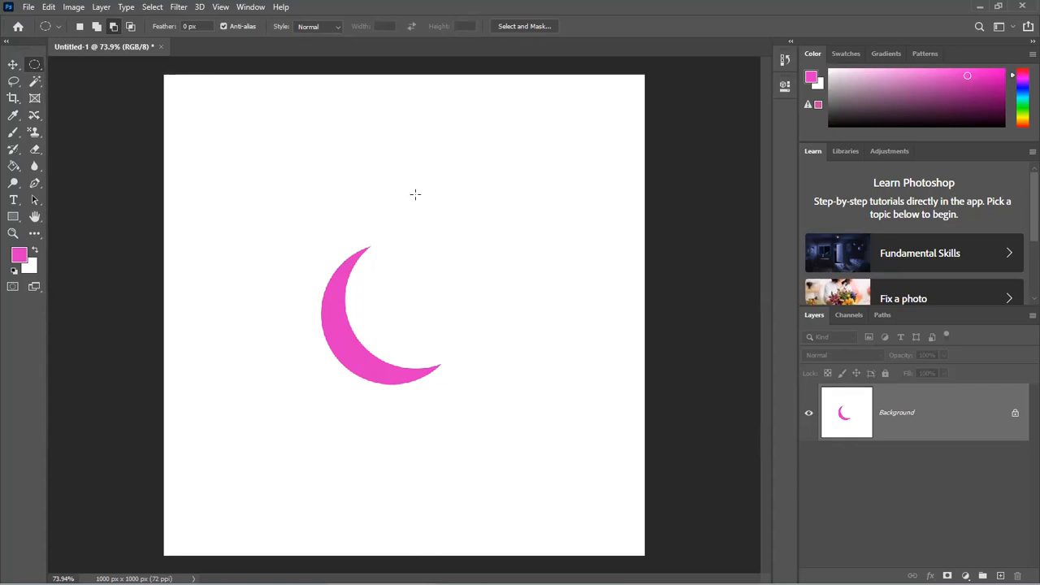
drag(555, 327, 557, 327)
key(ctrl+d)
key(ctrl+BackSpace)
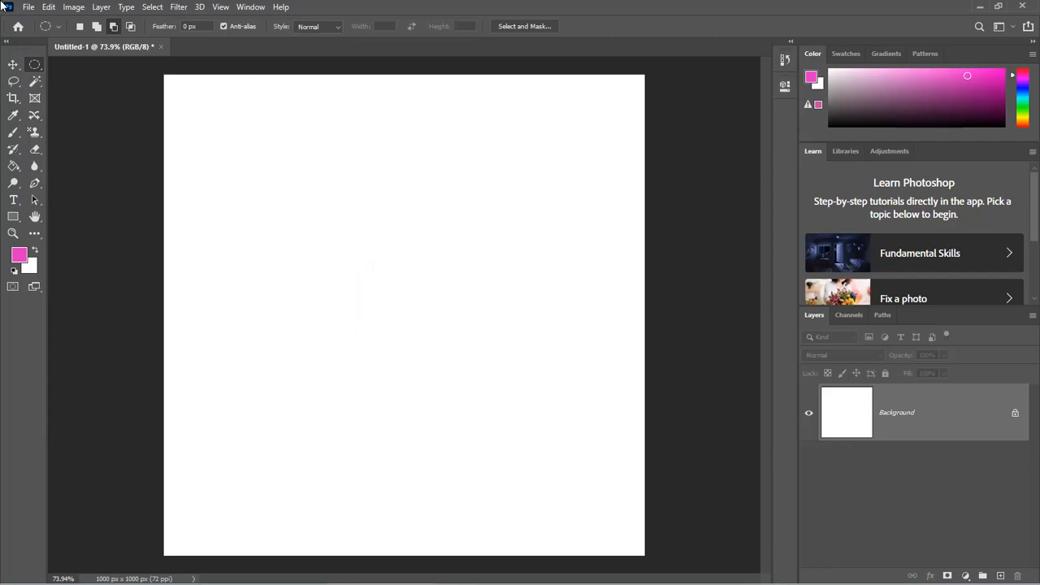
key(d)
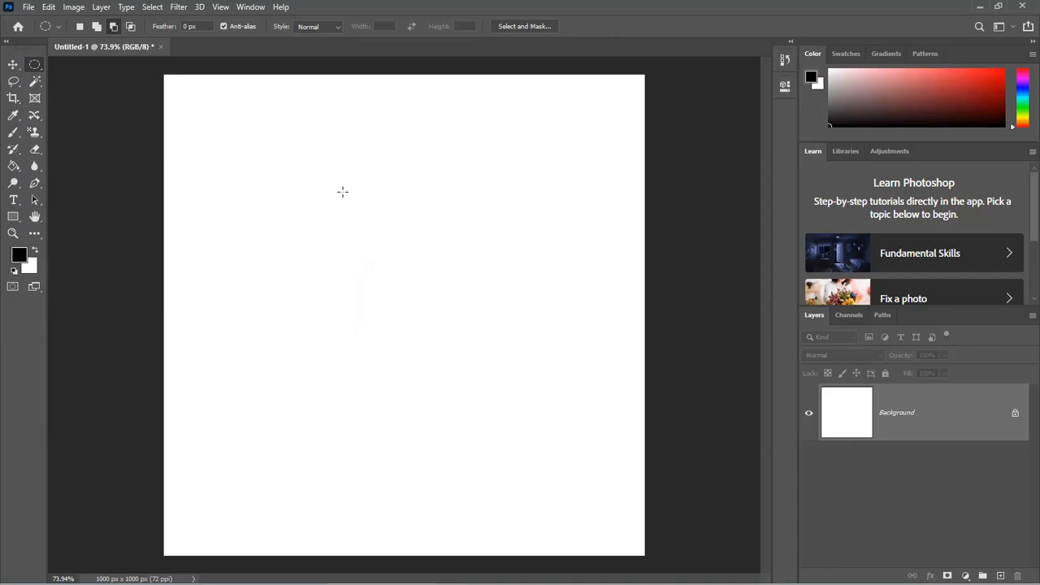
- Select one pixel row across the canvas middle with the Single Row Marquee tool, fill it with black and deselect
right_click(39, 68)
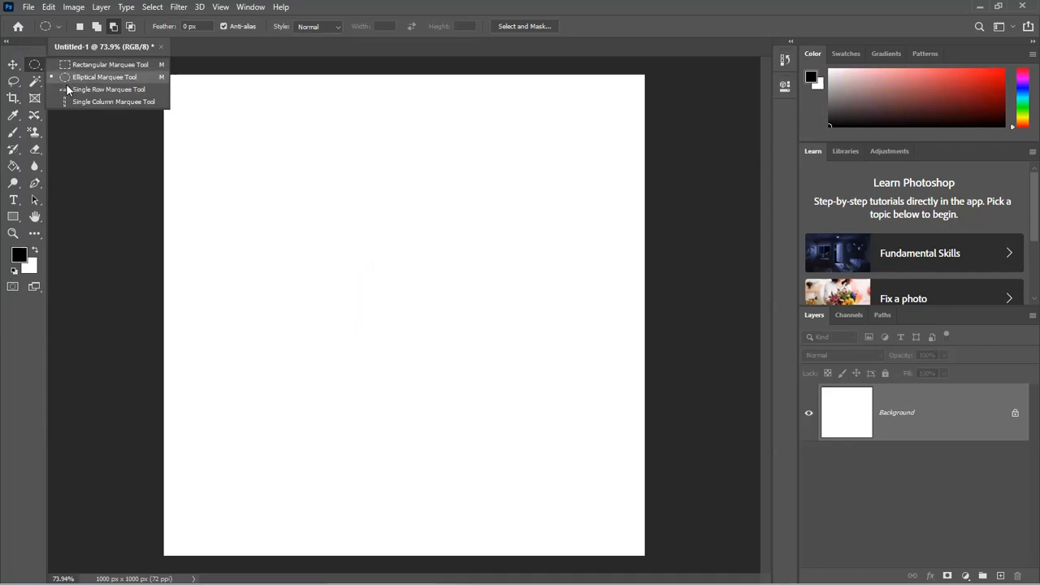
click(68, 90)
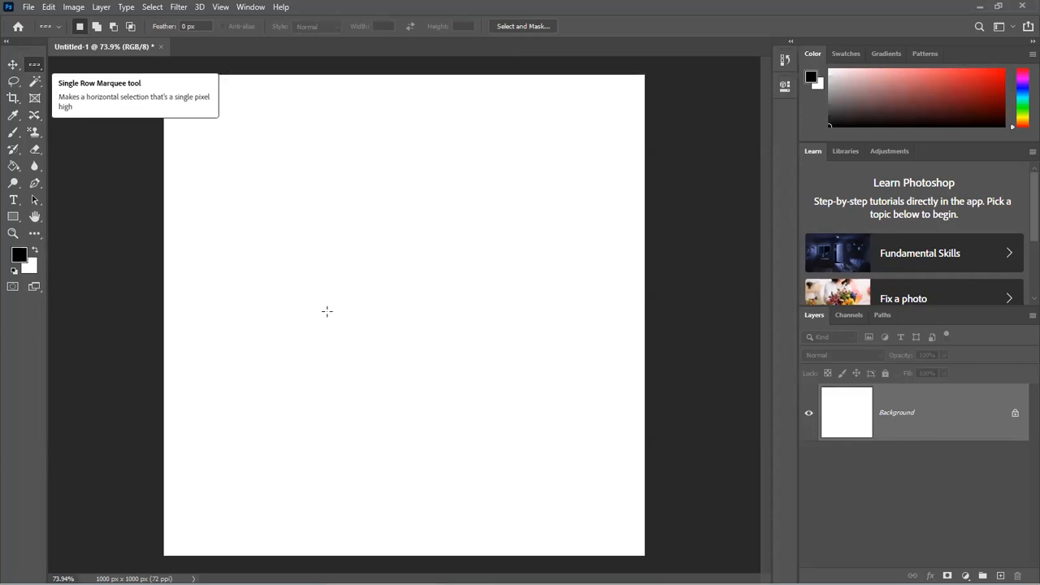
click(280, 305)
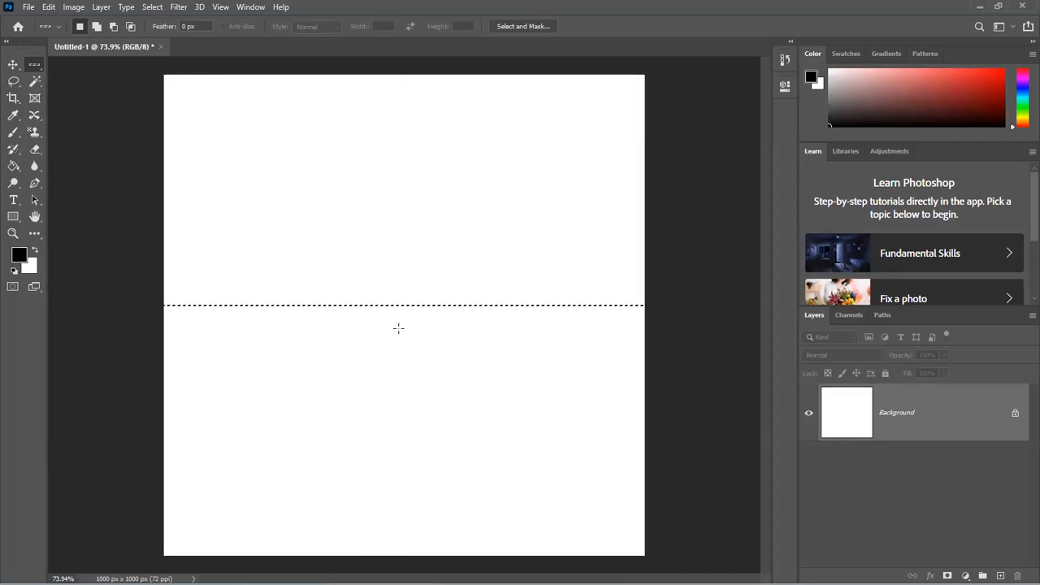
key(alt)
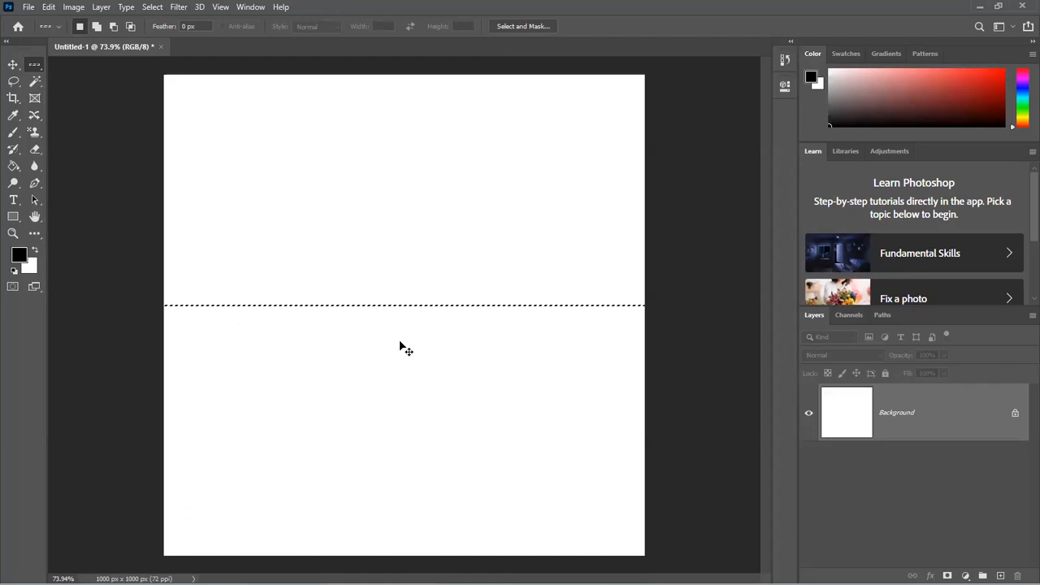
key(alt+BackSpace)
key(ctrl+d)
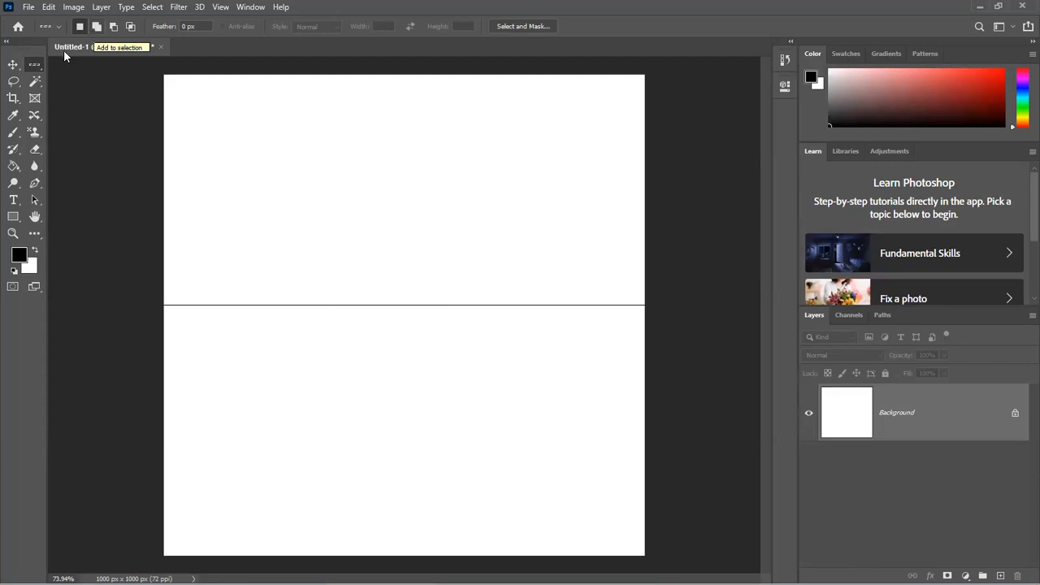
- Select three separate single-pixel columns at and beyond the canvas middle with the Single Column Marquee tool
right_click(34, 65)
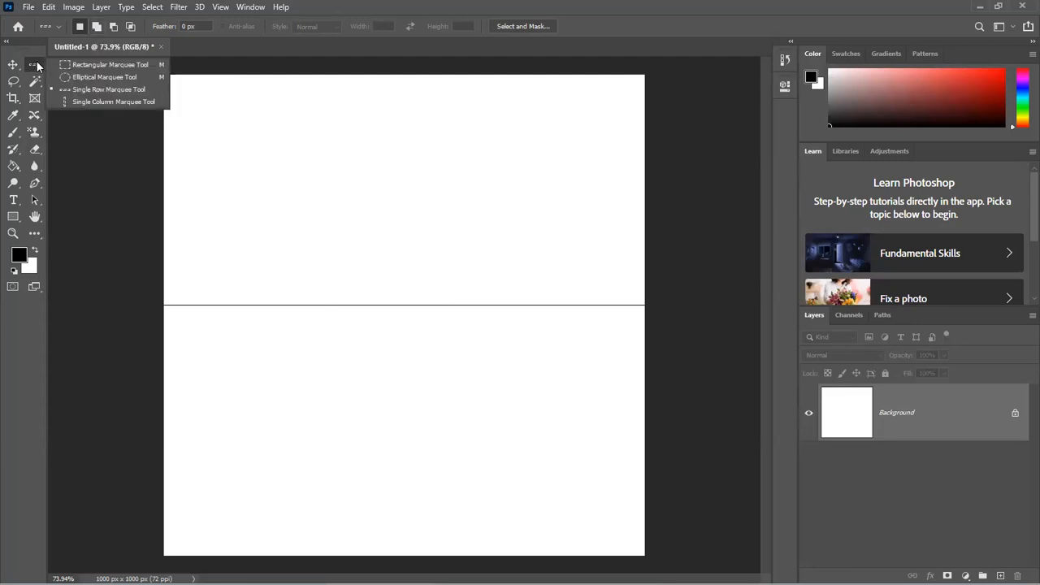
click(70, 103)
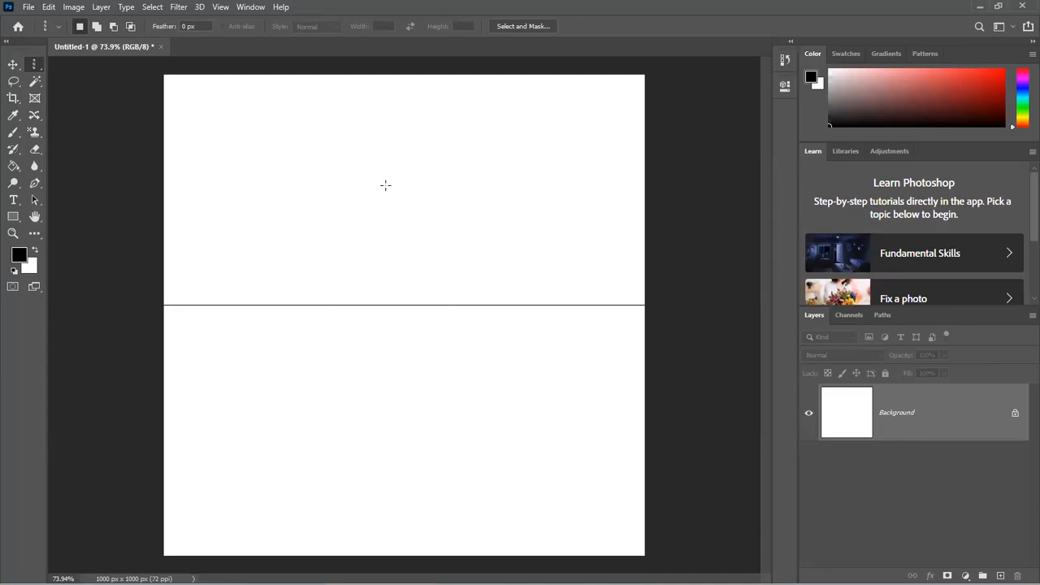
click(391, 231)
shift+click(444, 197)
shift+click(513, 185)
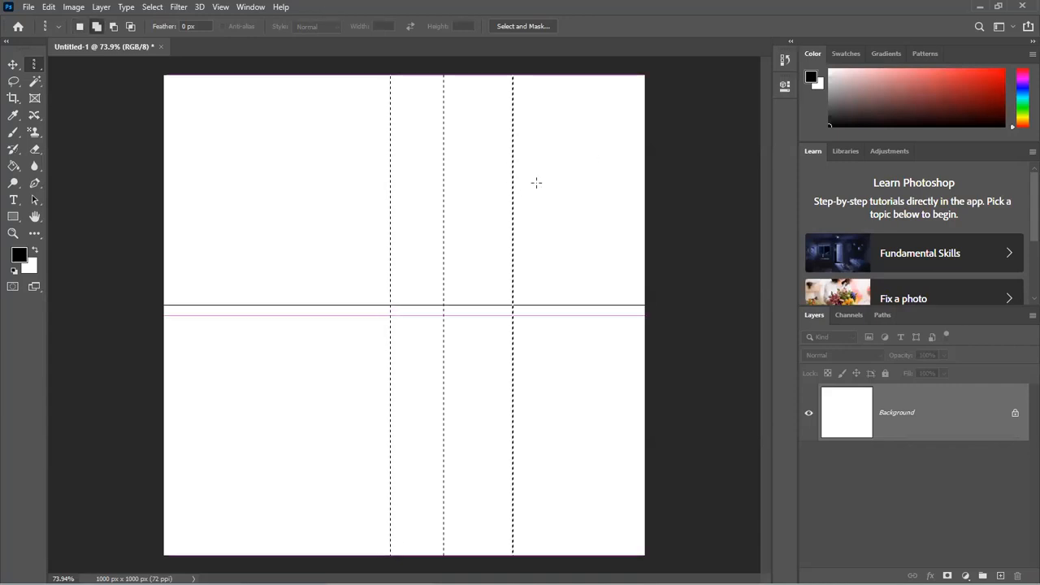
- Set the foreground colour to red, fill the three selected columns with it and deselect
drag(944, 120, 870, 81)
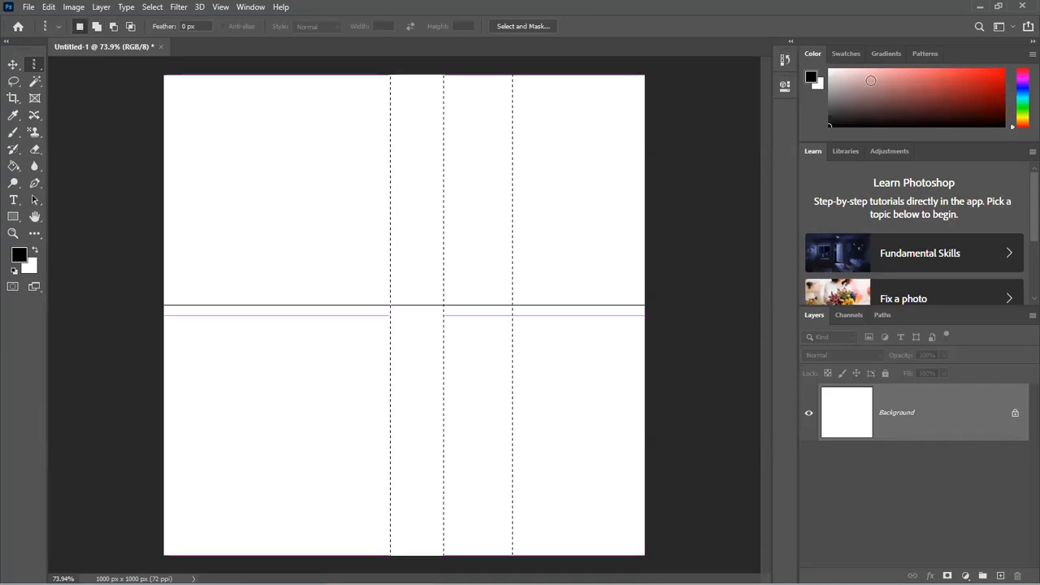
click(987, 77)
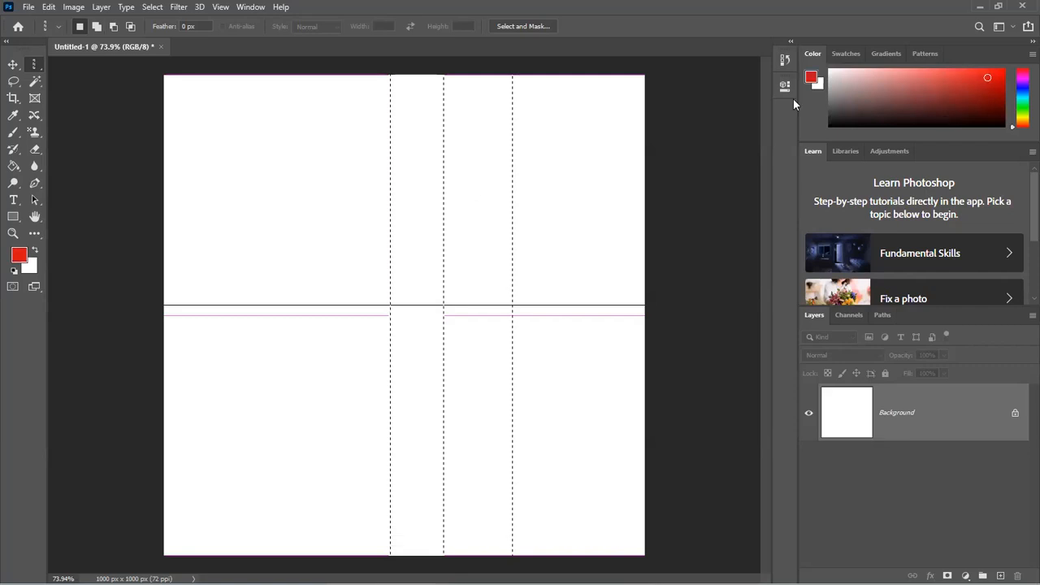
key(alt+BackSpace)
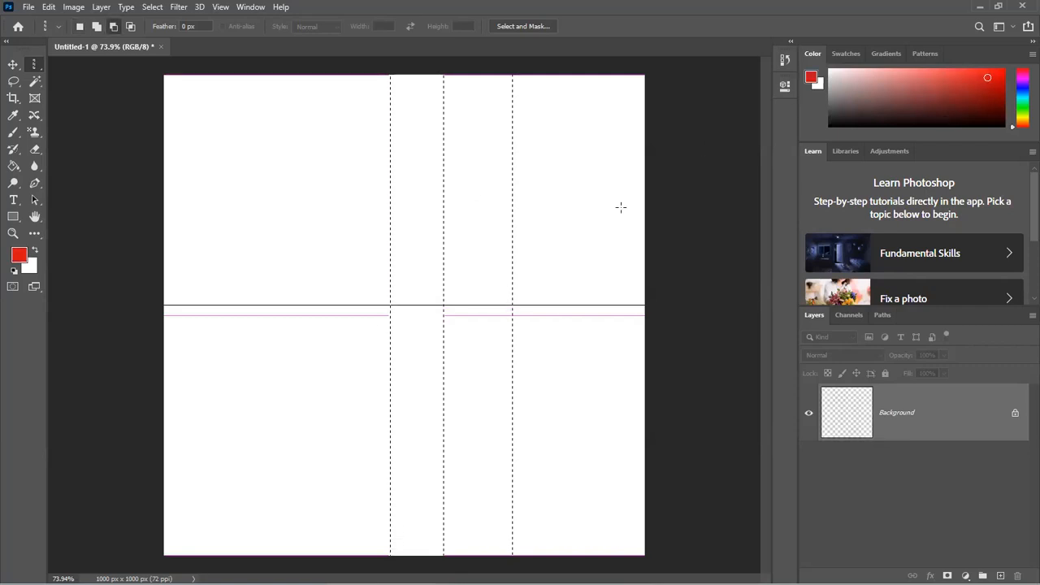
key(ctrl+d)
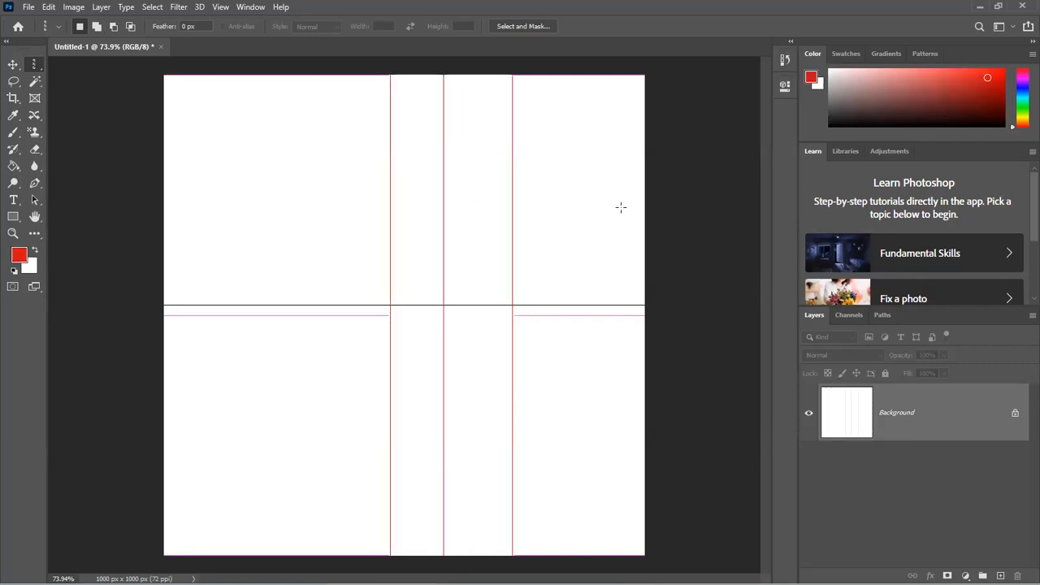
scroll(496, 311, up, 2)
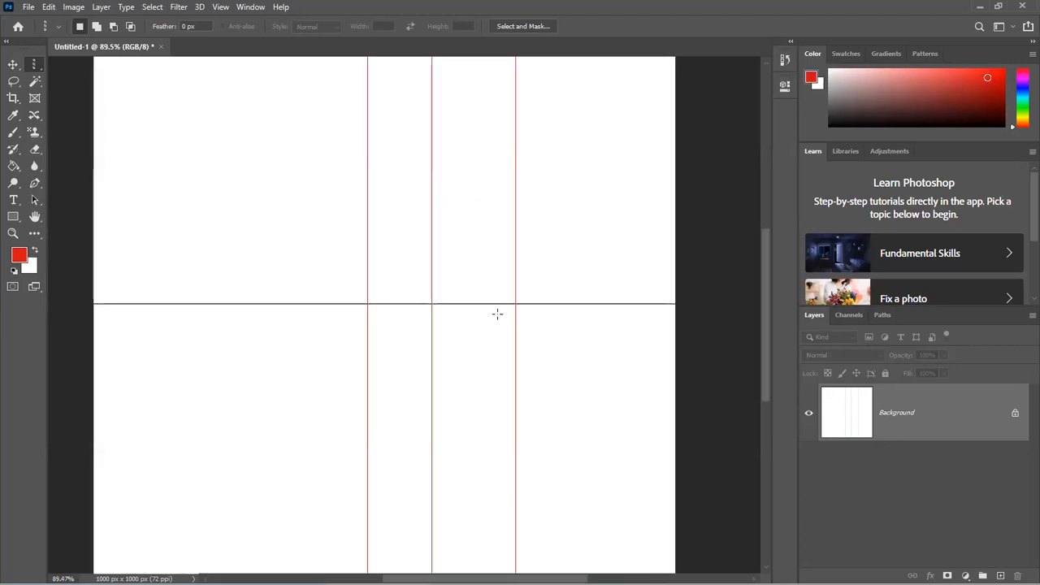
scroll(479, 342, down, 2)
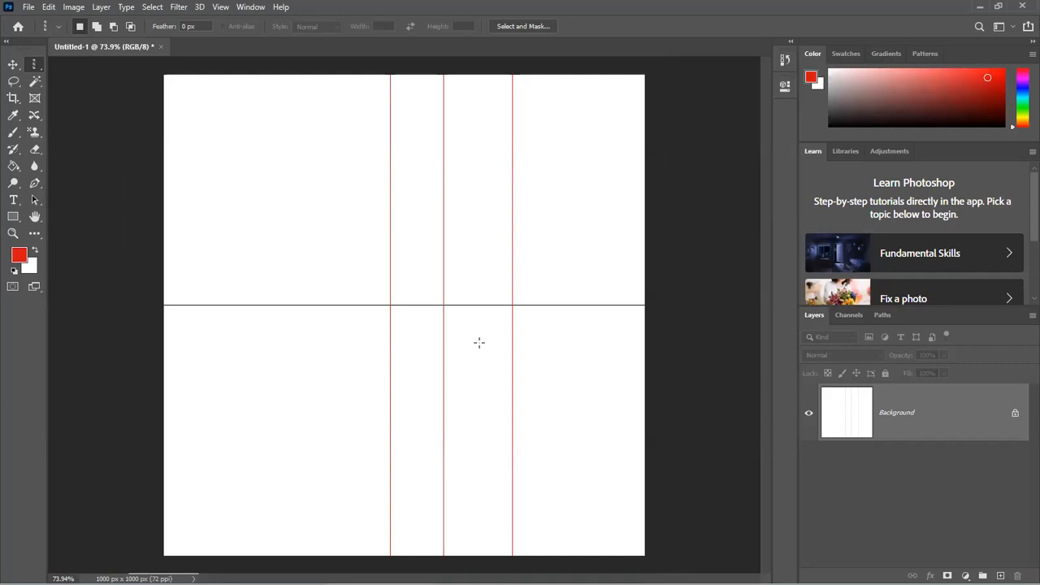
- On a canvas cleared to white, make a circular selection up and left of centre and fill it with red on a new layer
key(ctrl+Delete)
key(shift+m)
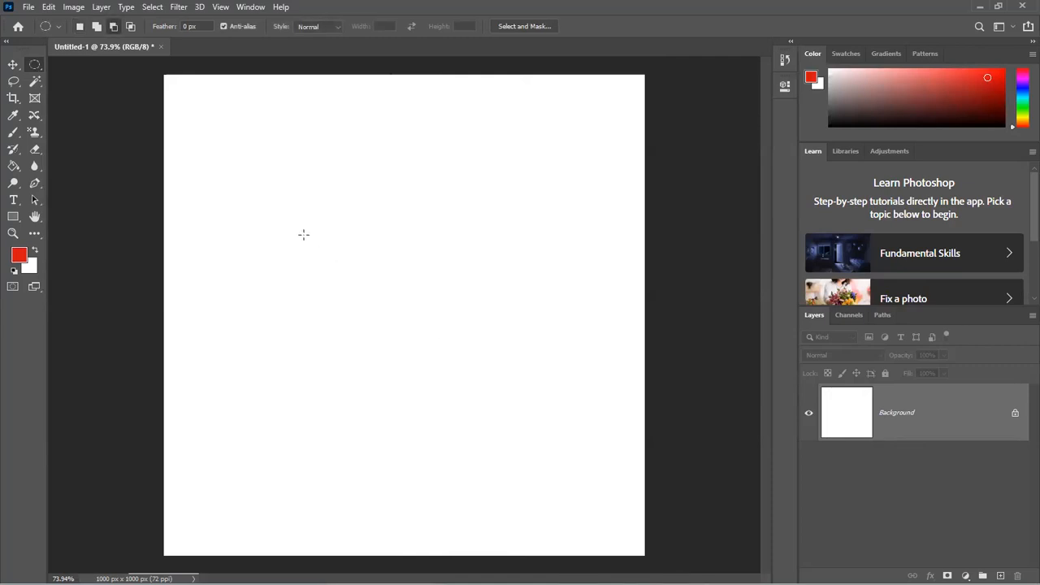
drag(294, 228, 415, 341)
click(1000, 576)
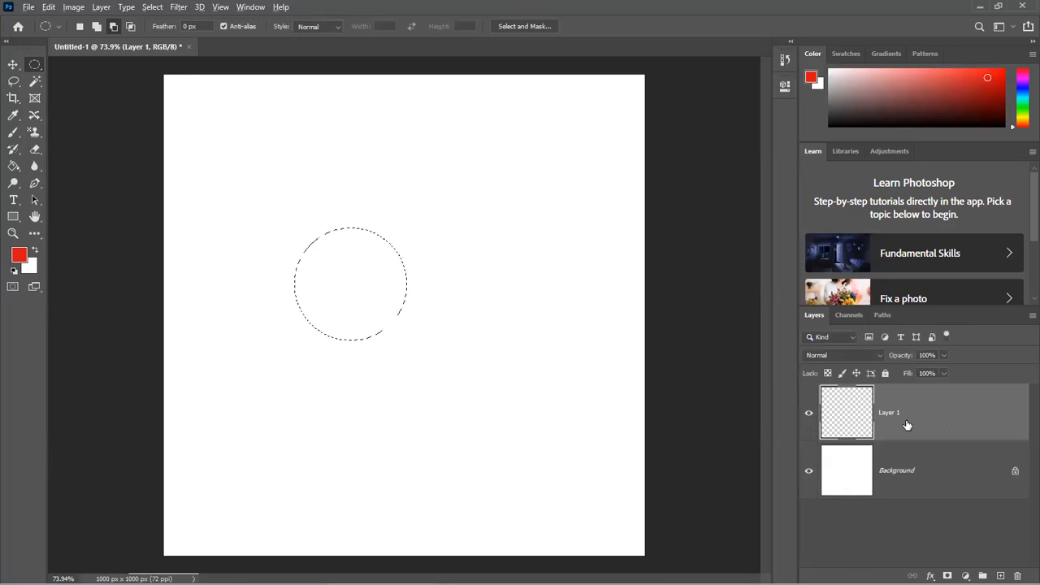
key(alt+BackSpace)
key(ctrl+d)
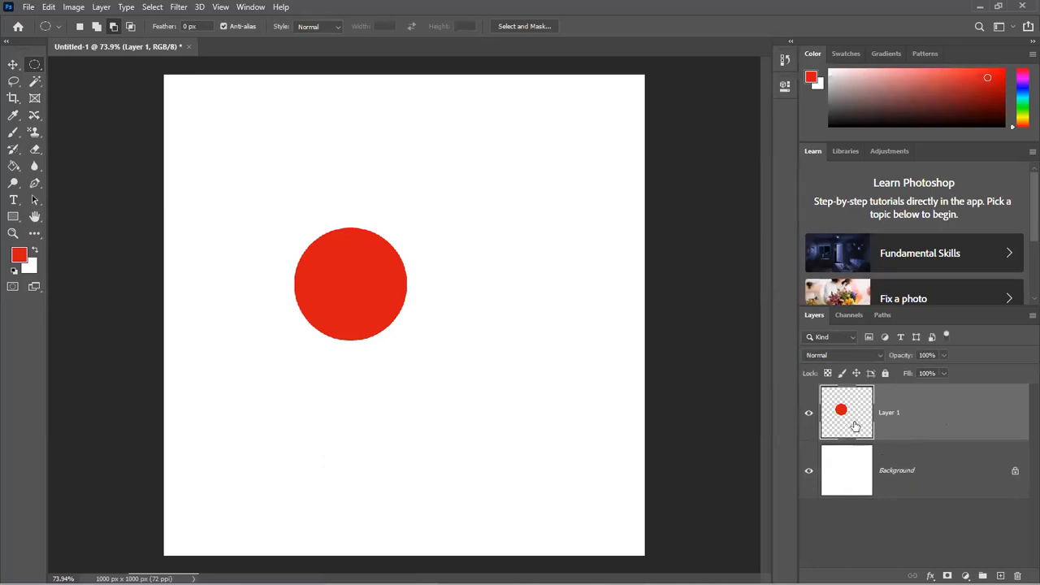
- Move the red circle to the canvas centre, and try filling its layer with red without a selection before undoing that fill
key(v)
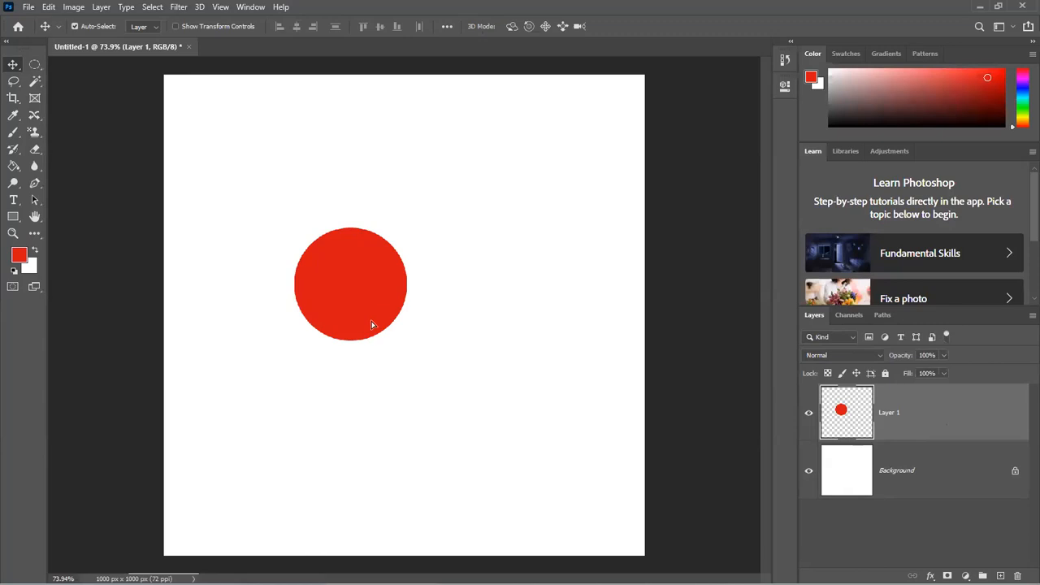
drag(371, 325, 434, 342)
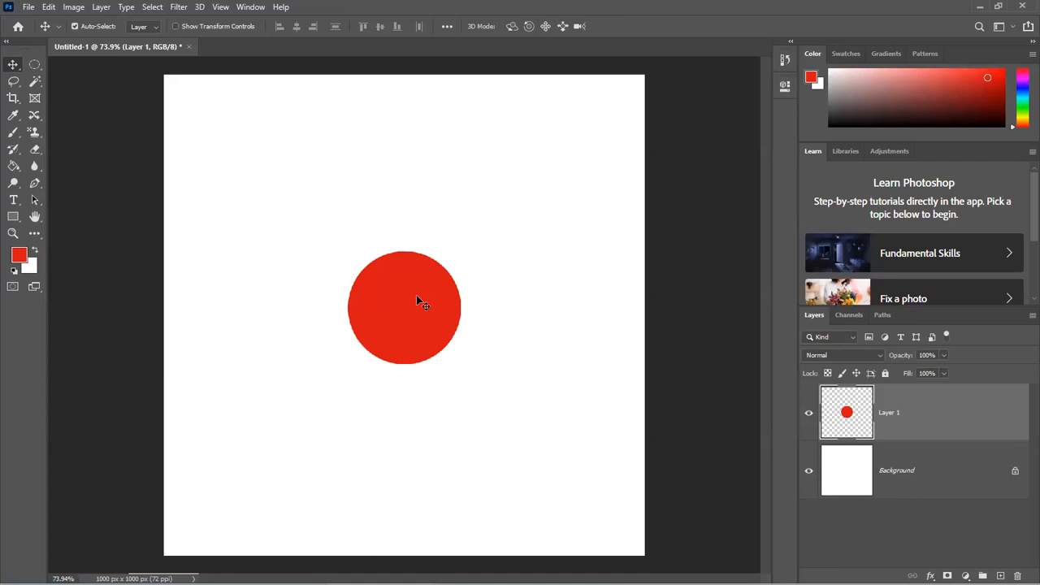
drag(417, 298, 418, 296)
key(alt+BackSpace)
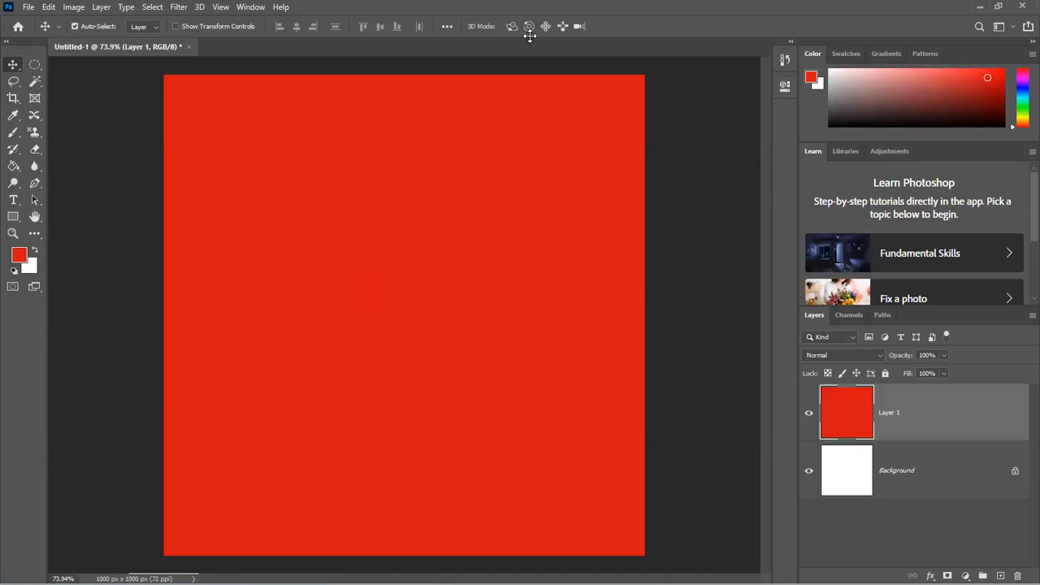
key(ctrl+z)
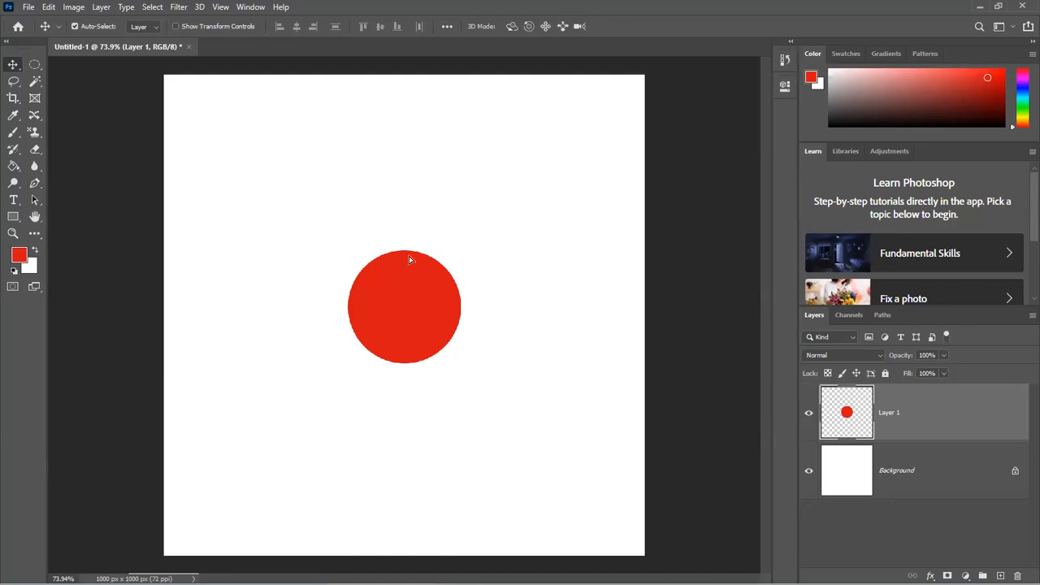
- Move the red circle straight up above the centre, and undo another full-layer fill tried on it
drag(383, 303, 406, 255)
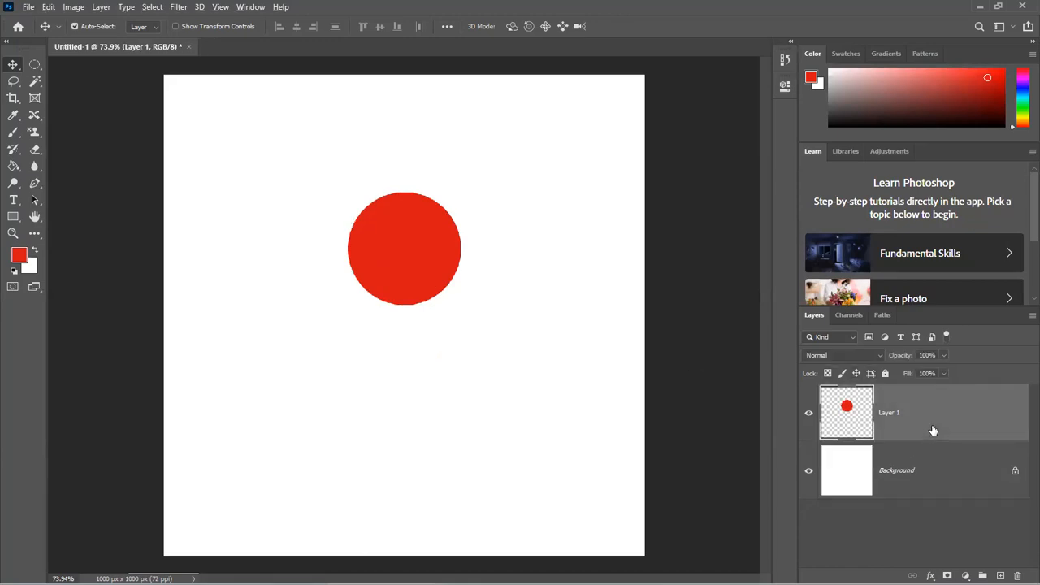
key(alt+BackSpace)
key(ctrl+z)
- Load the circle on Layer 1 as a selection, fill it with lime green and deselect
key(ctrl)
ctrl+click(847, 418)
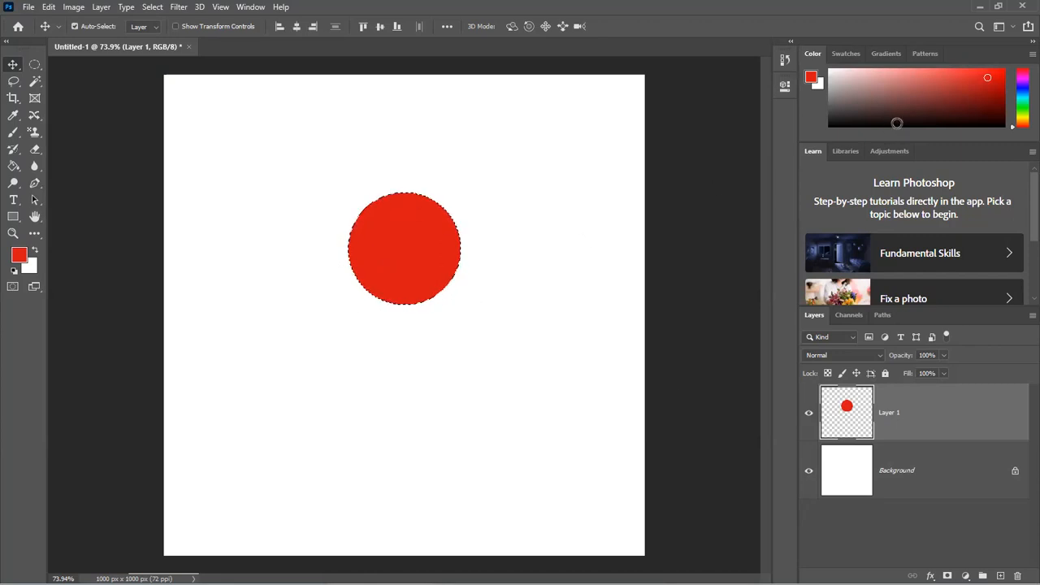
click(1021, 114)
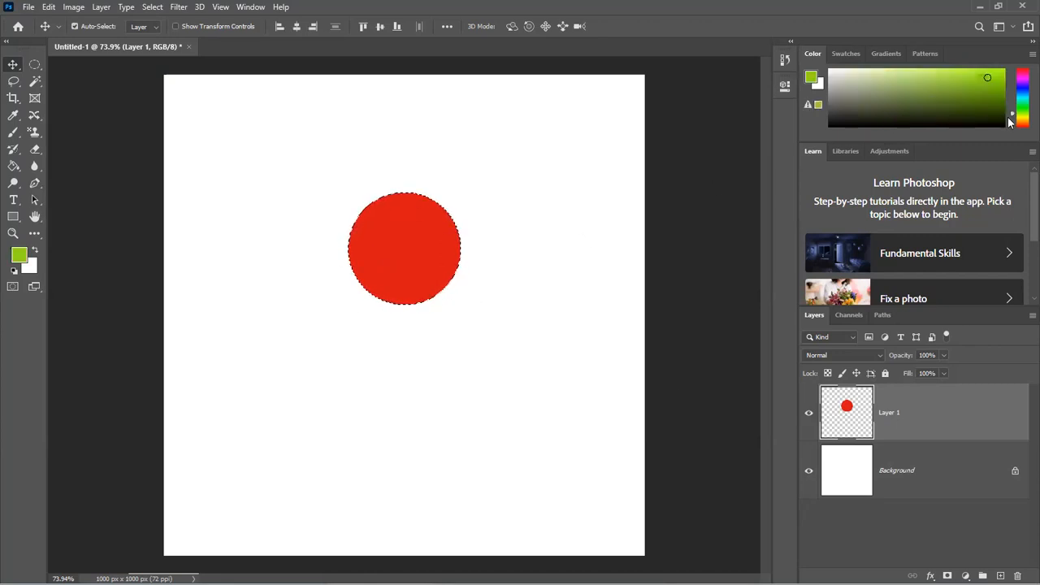
click(969, 71)
key(alt+BackSpace)
key(ctrl+d)
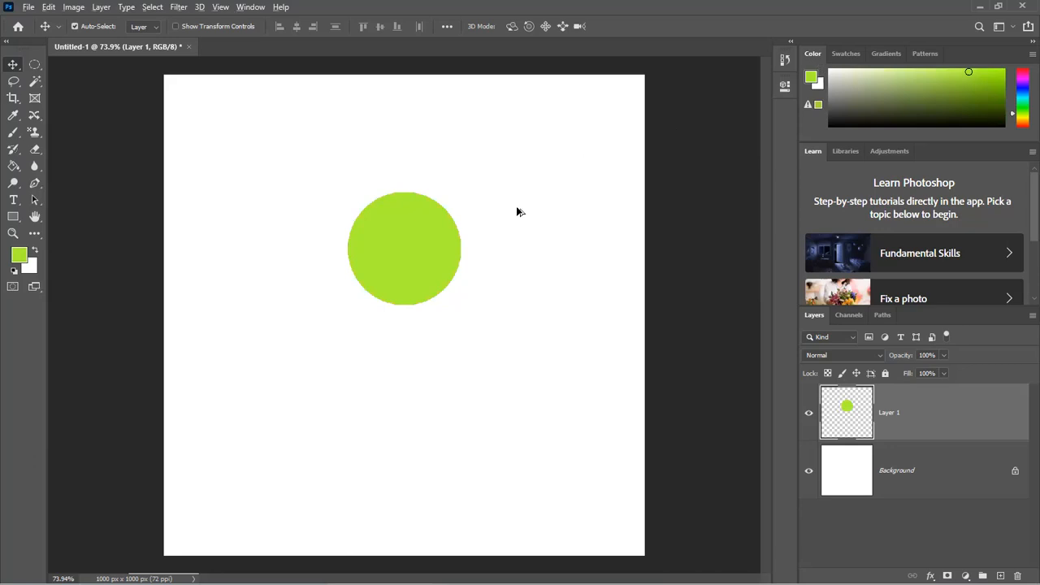
- Reposition the green circle with the Background hidden, show the Background again and delete Layer 1
scroll(471, 274, up, 1)
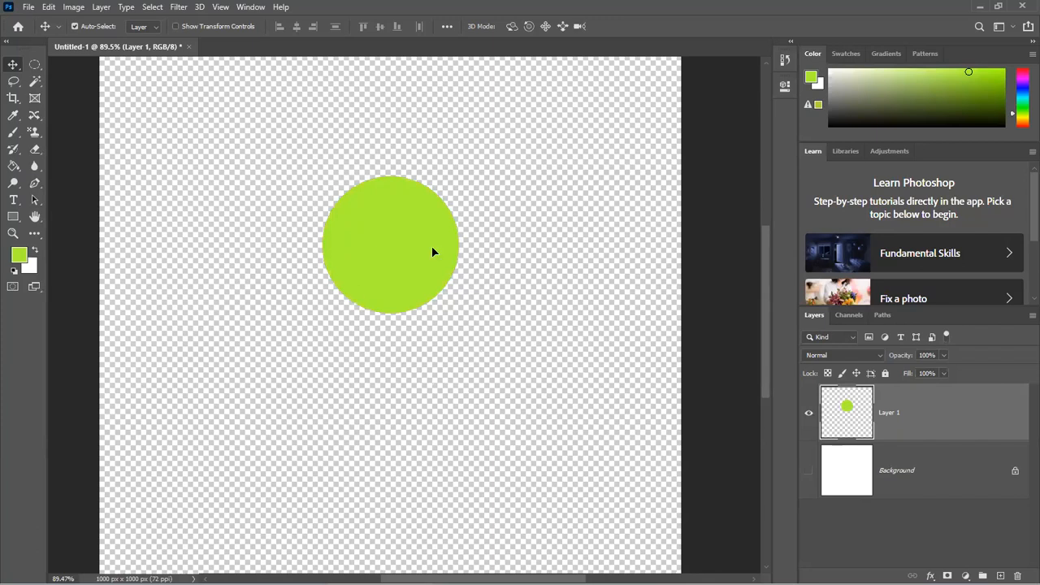
key(ctrl+z)
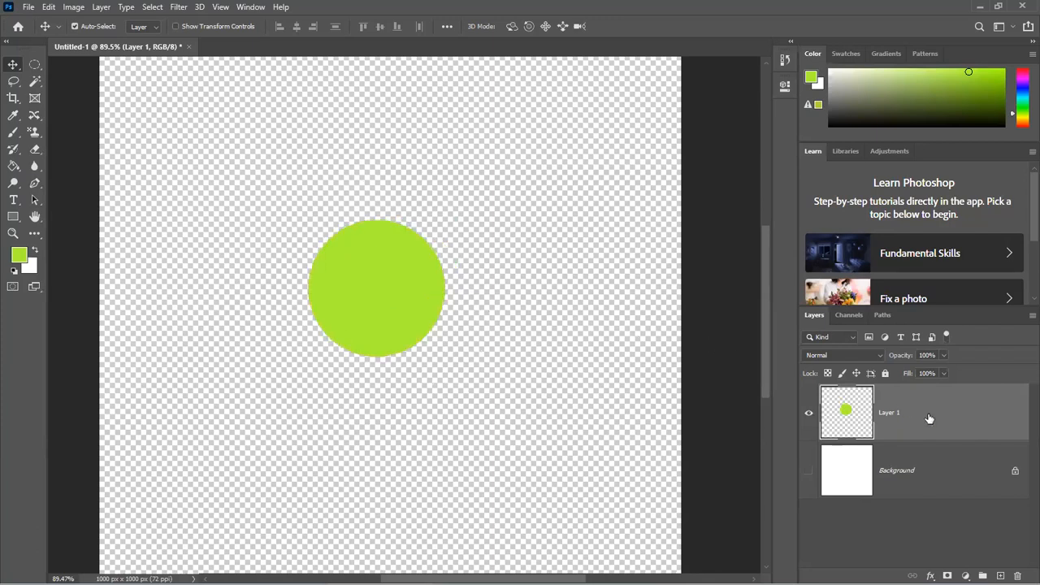
click(808, 471)
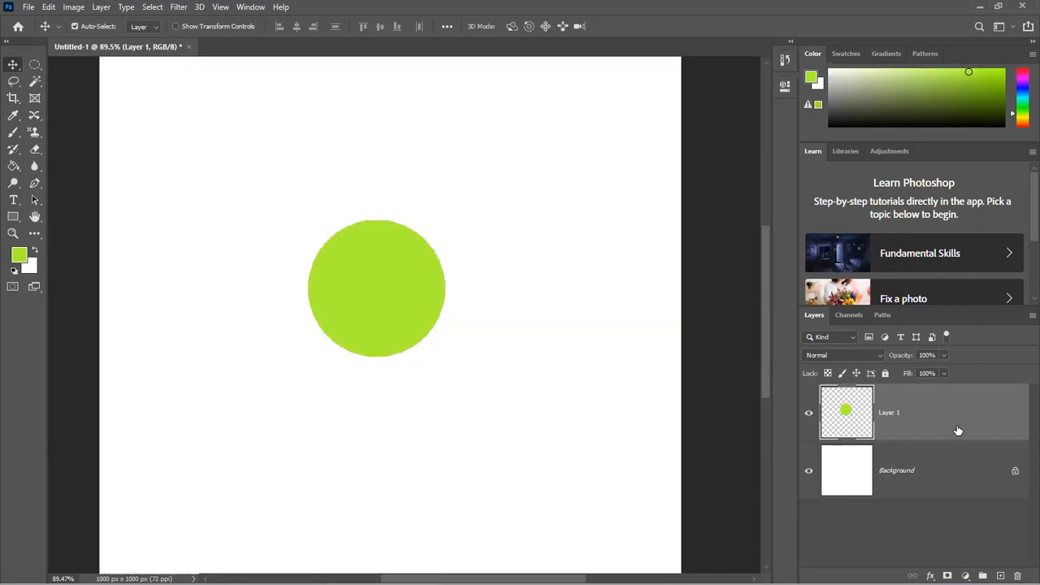
key(Delete)
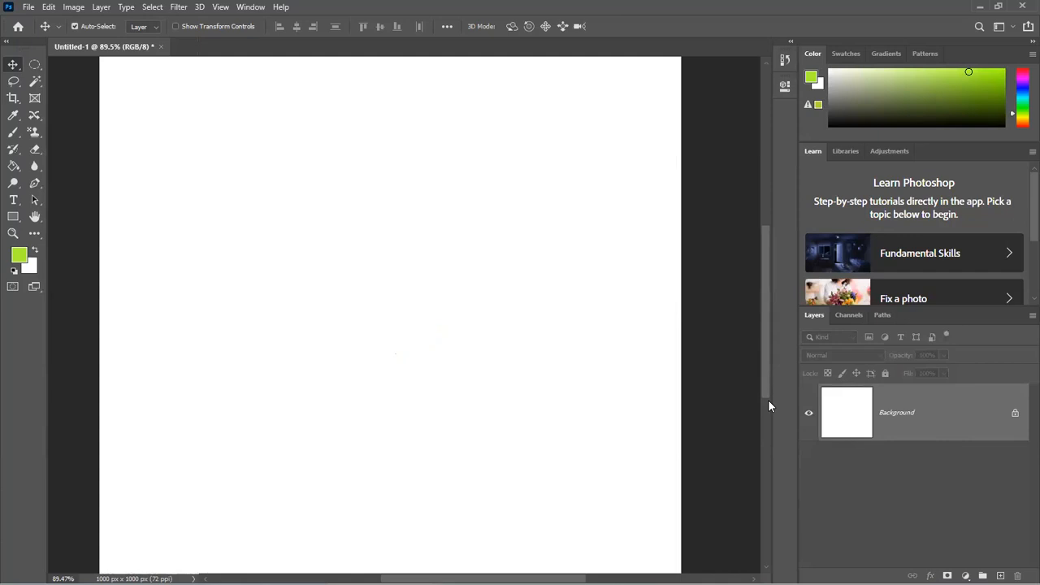
- Switch from the Elliptical Marquee tool to the Lasso tool
key(m)
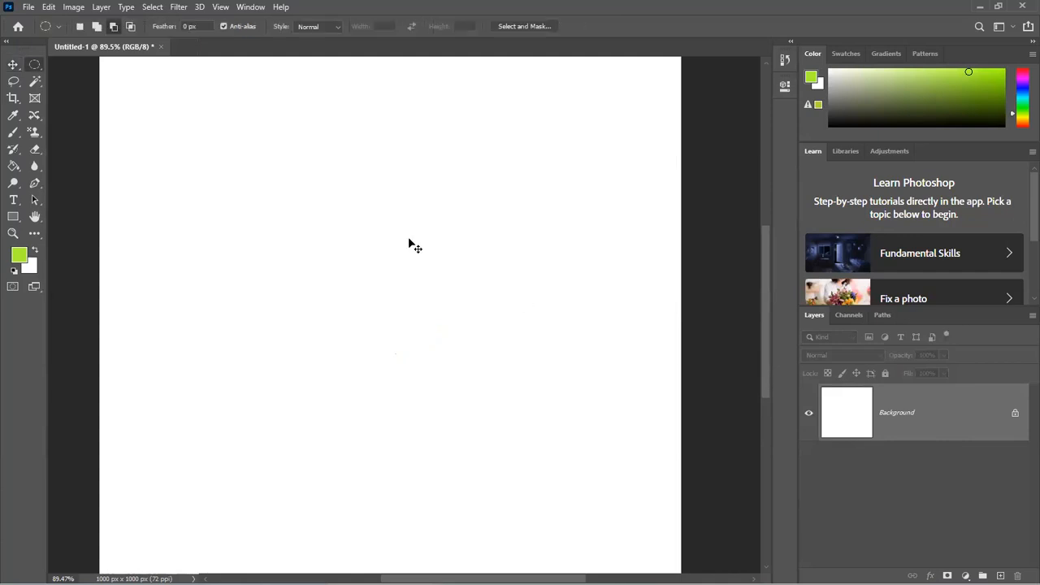
right_click(34, 65)
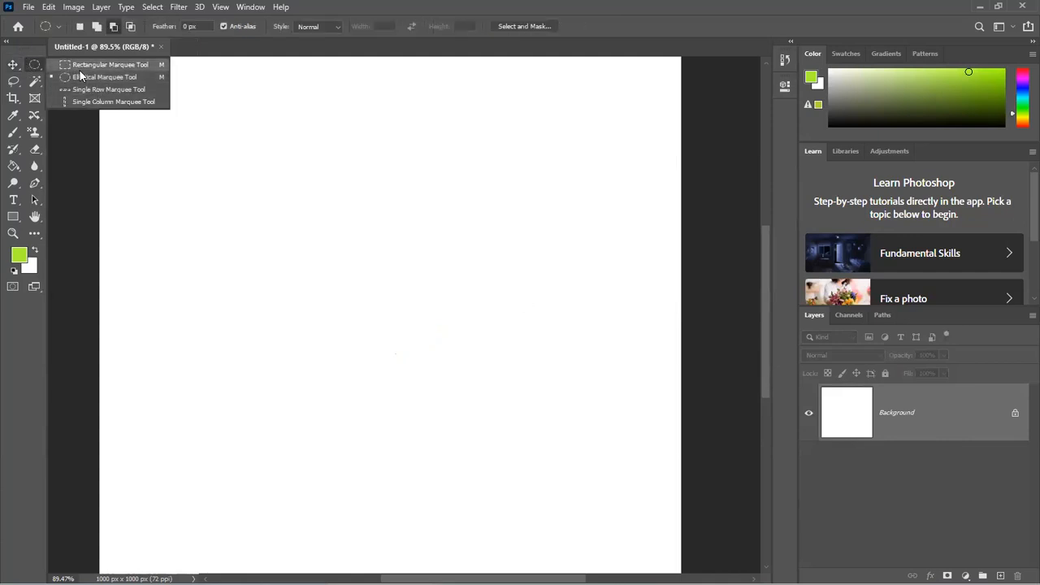
click(15, 82)
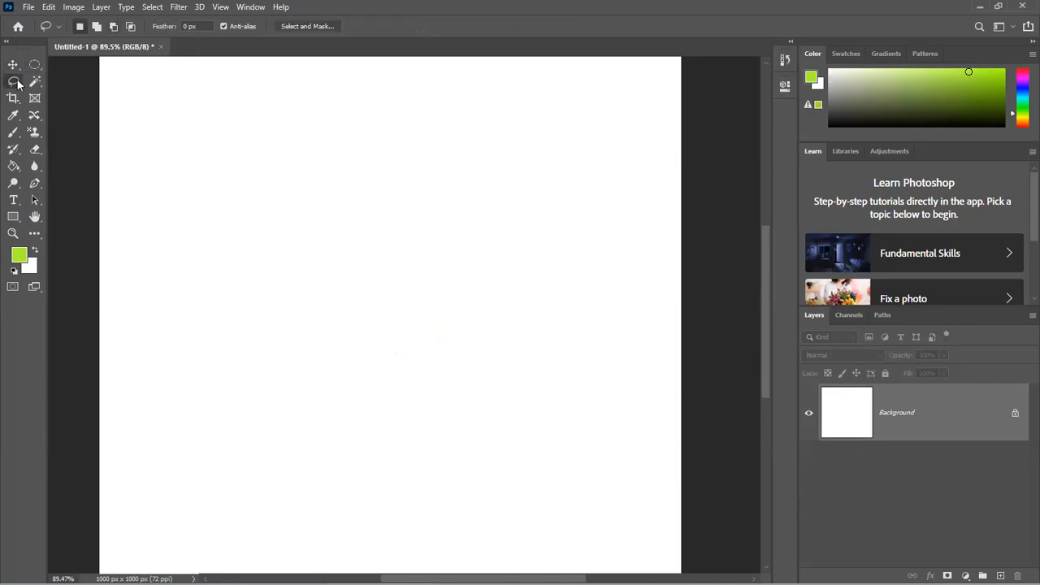
right_click(18, 81)
click(34, 76)
- Open the image 4ONE from the PHOTOSHOP IMAGES folder on the BACKUP (G:) drive
click(29, 7)
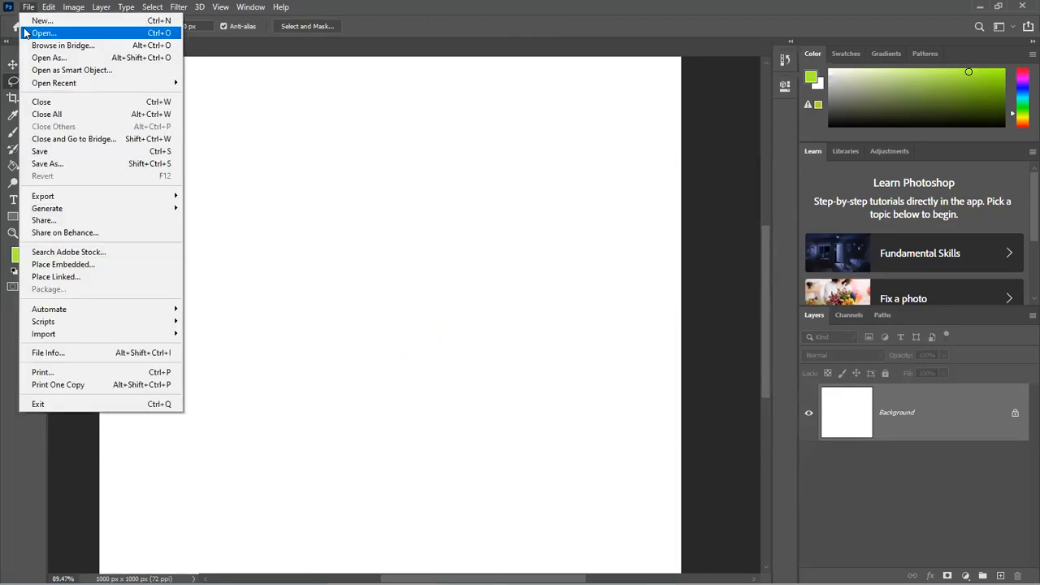
click(41, 33)
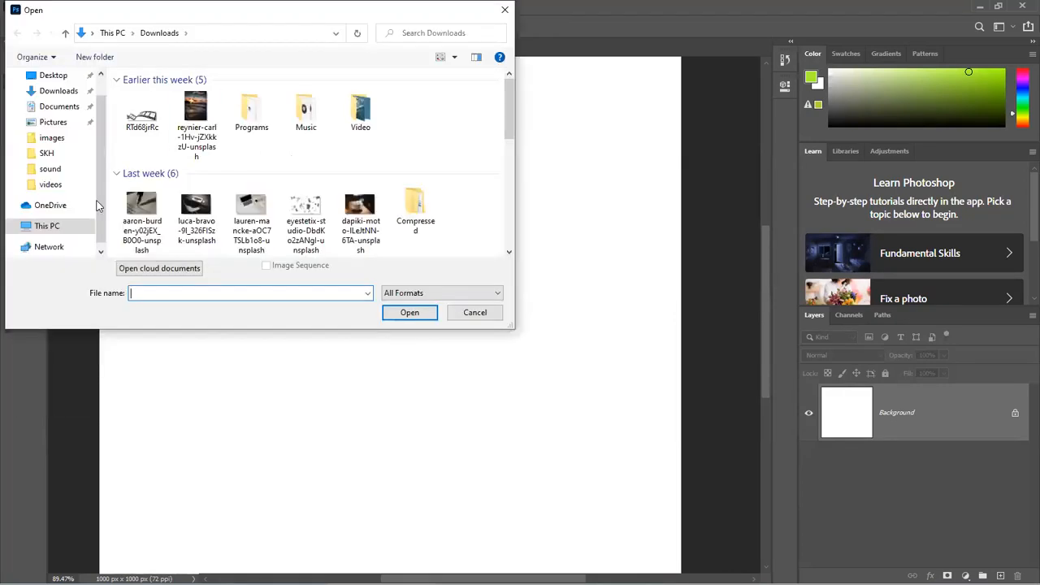
click(46, 223)
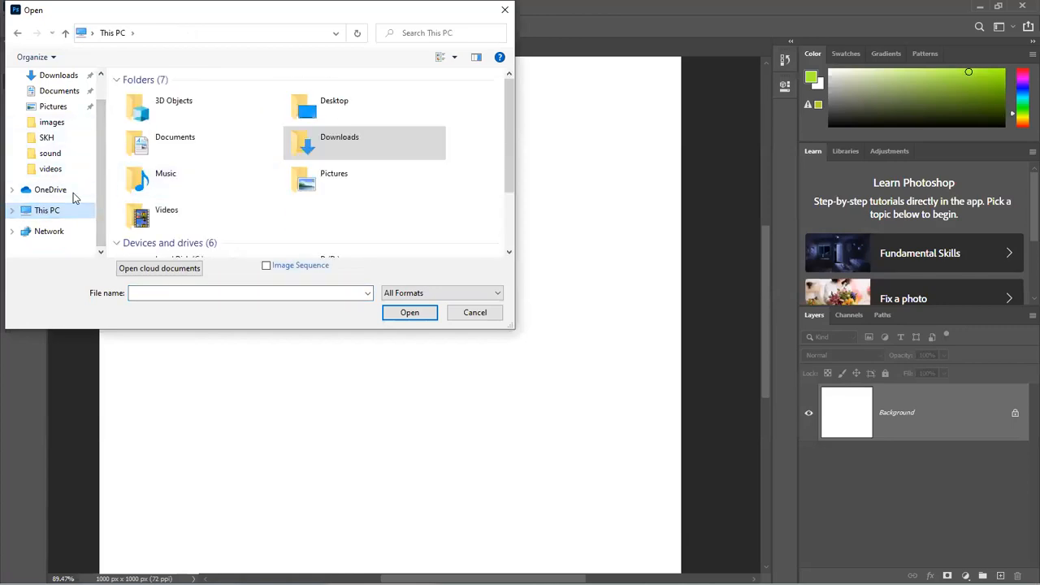
drag(508, 82, 503, 130)
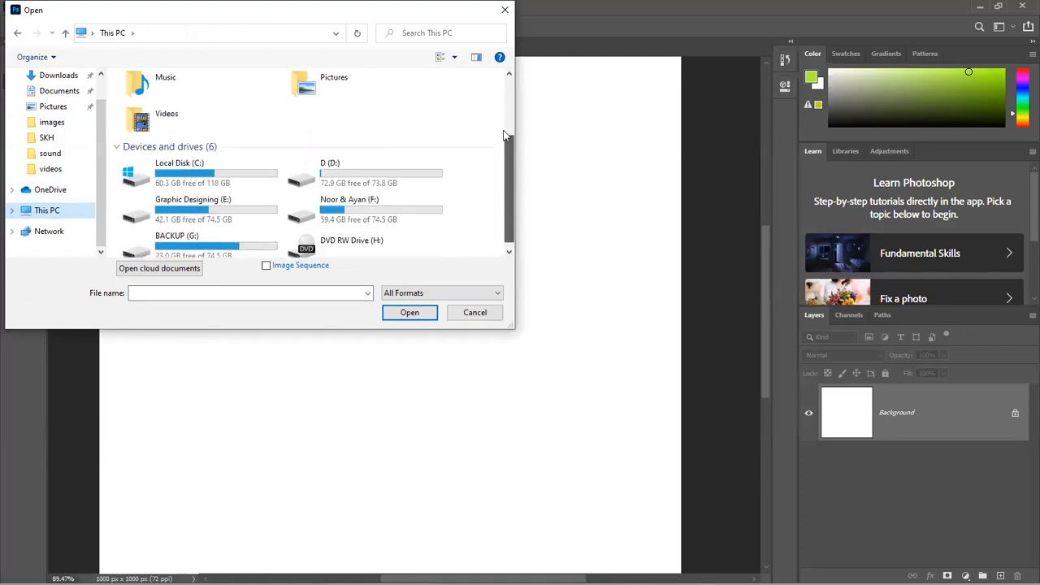
double_click(195, 240)
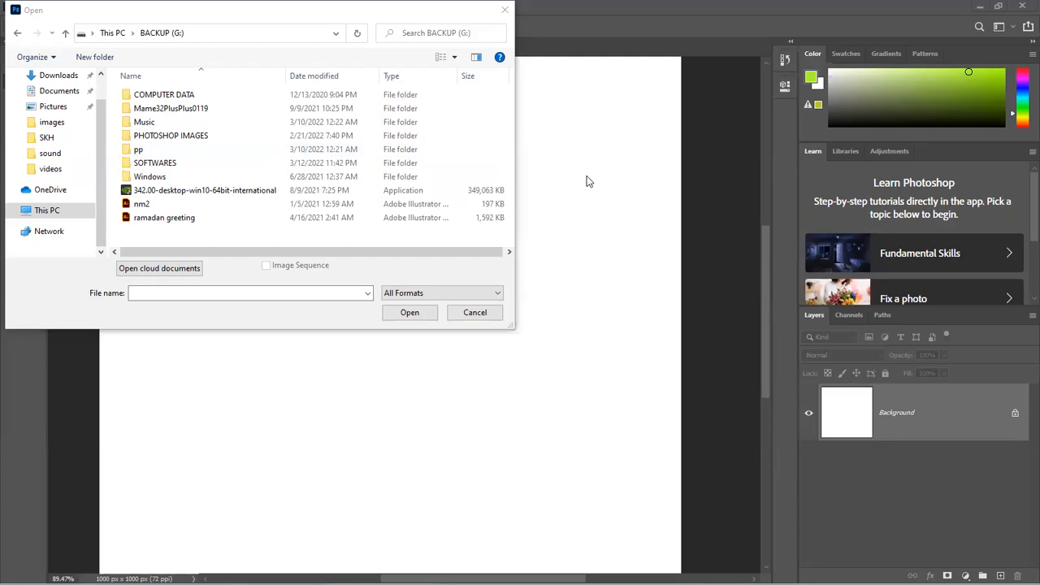
double_click(179, 138)
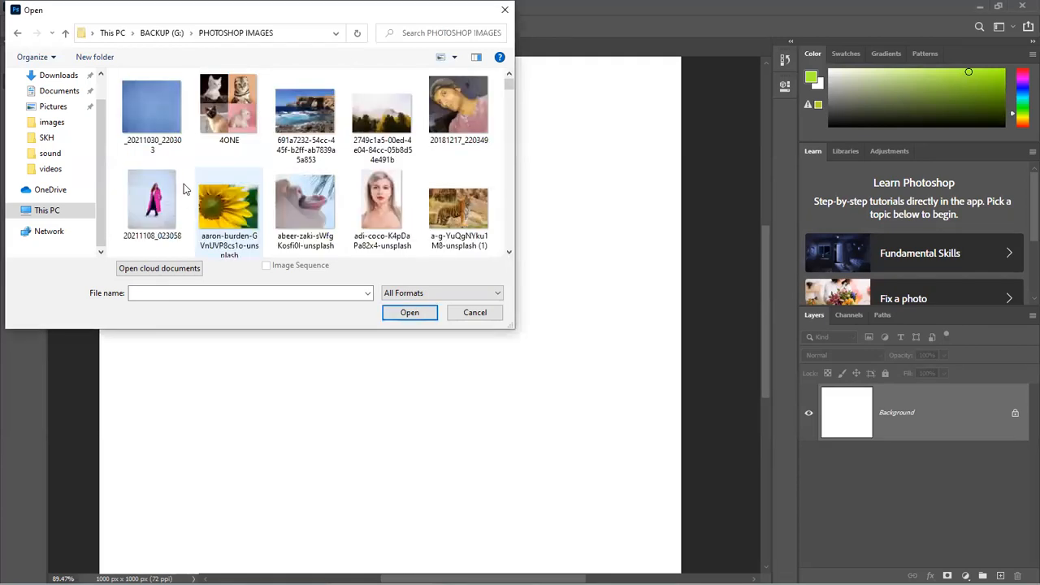
double_click(250, 126)
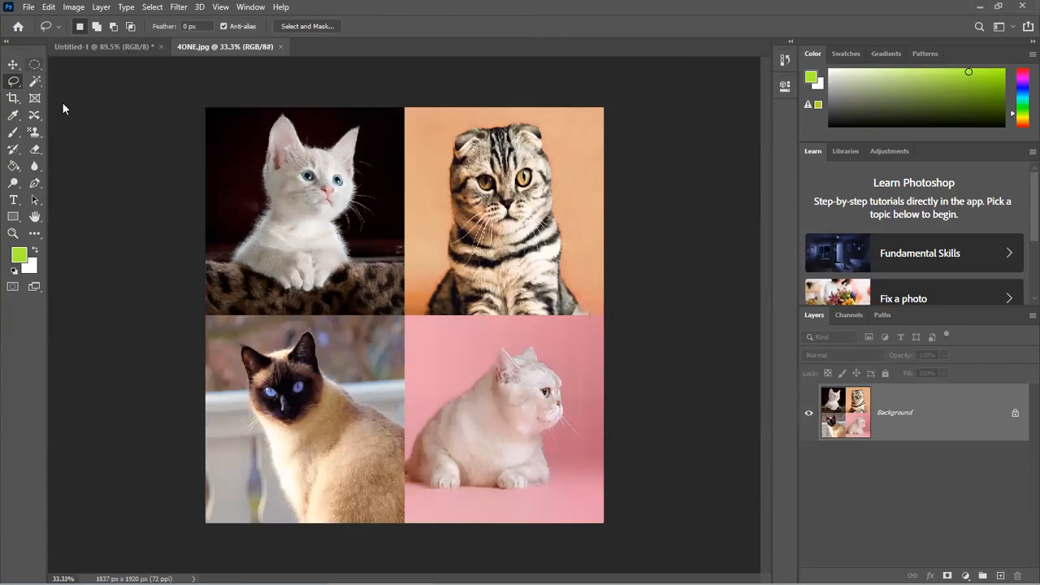
- Draw an elliptical selection around the head and chest of the white kitten with the Elliptical Marquee tool
key(m)
drag(361, 263, 372, 265)
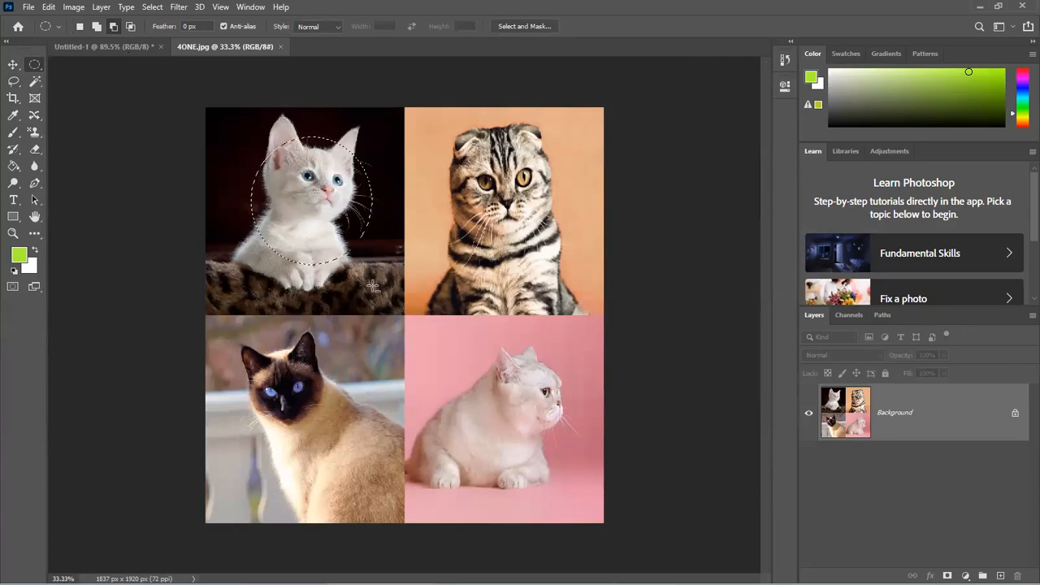
- Fill the elliptical selection over the white kitten with the green foreground colour and undo the fill
key(alt+BackSpace)
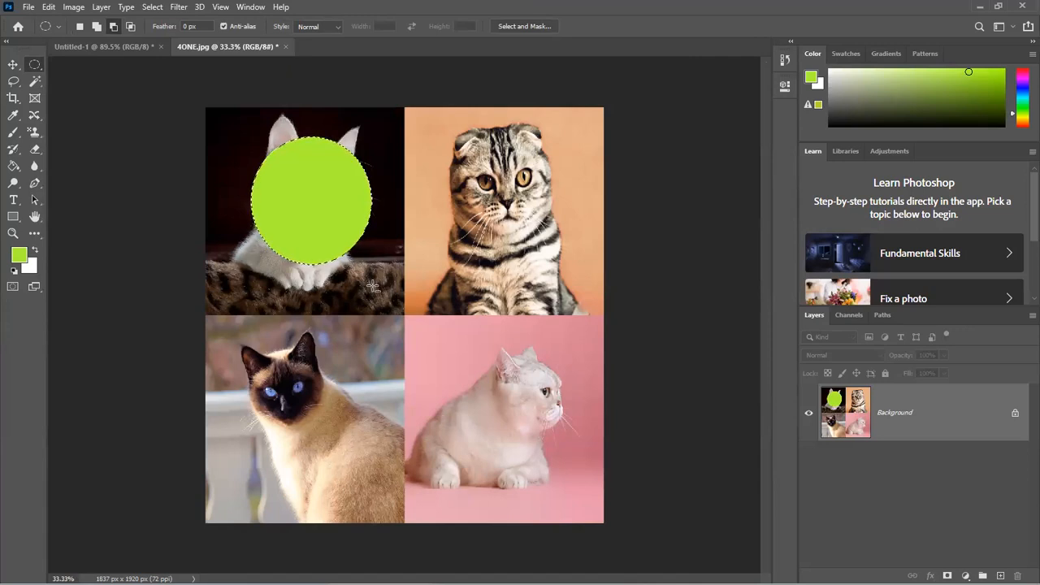
key(ctrl+z)
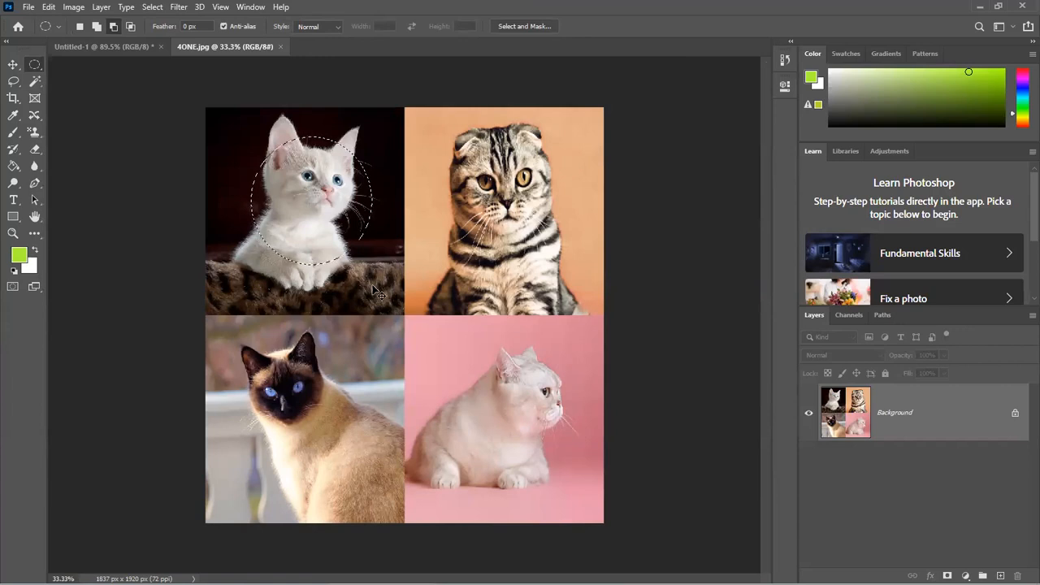
- Copy the elliptical kitten selection to a new layer and move the copy toward the canvas centre with the Background hidden
key(ctrl+j)
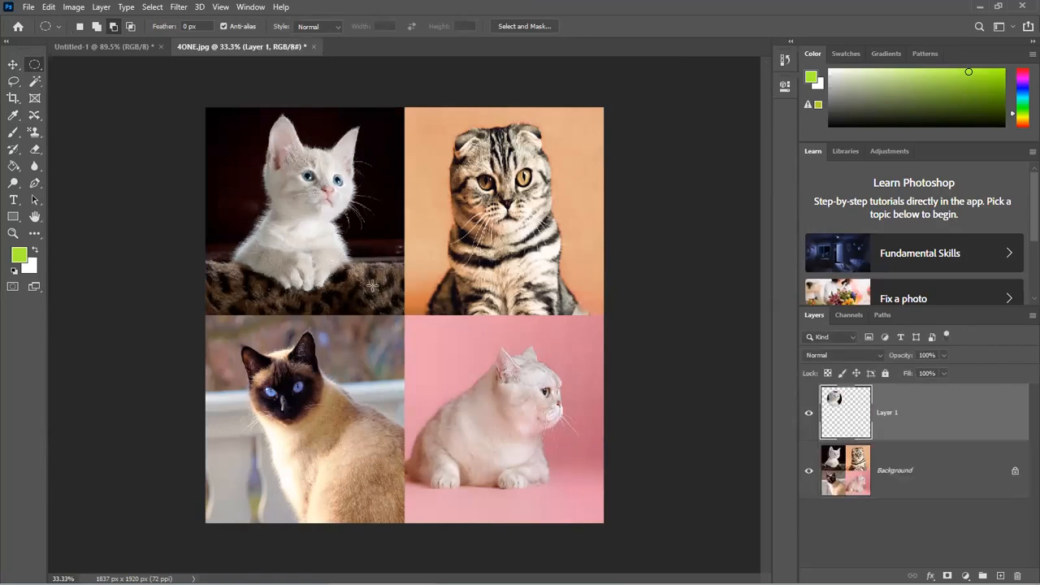
click(809, 472)
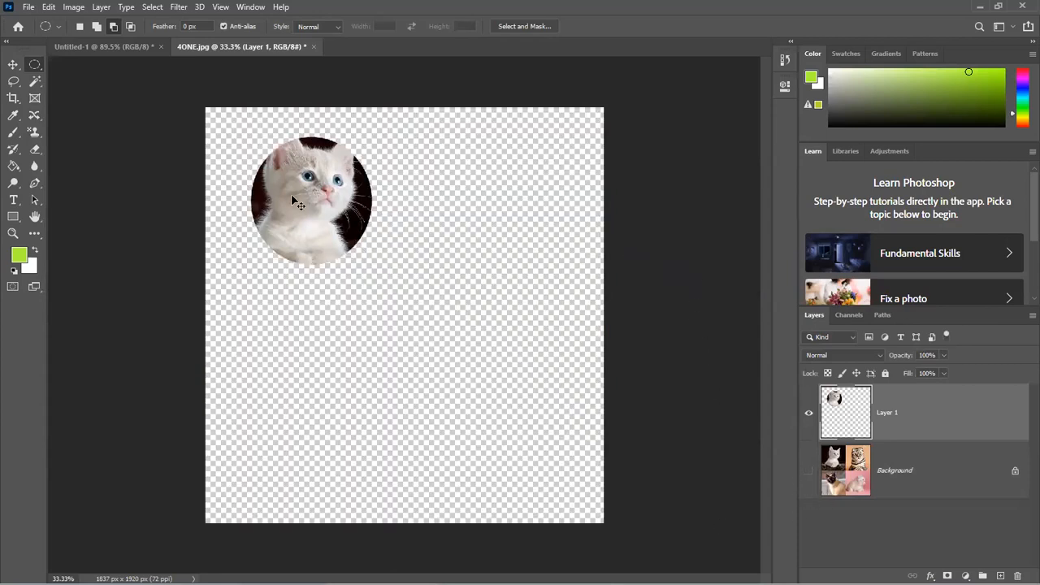
key(v)
drag(326, 235, 409, 267)
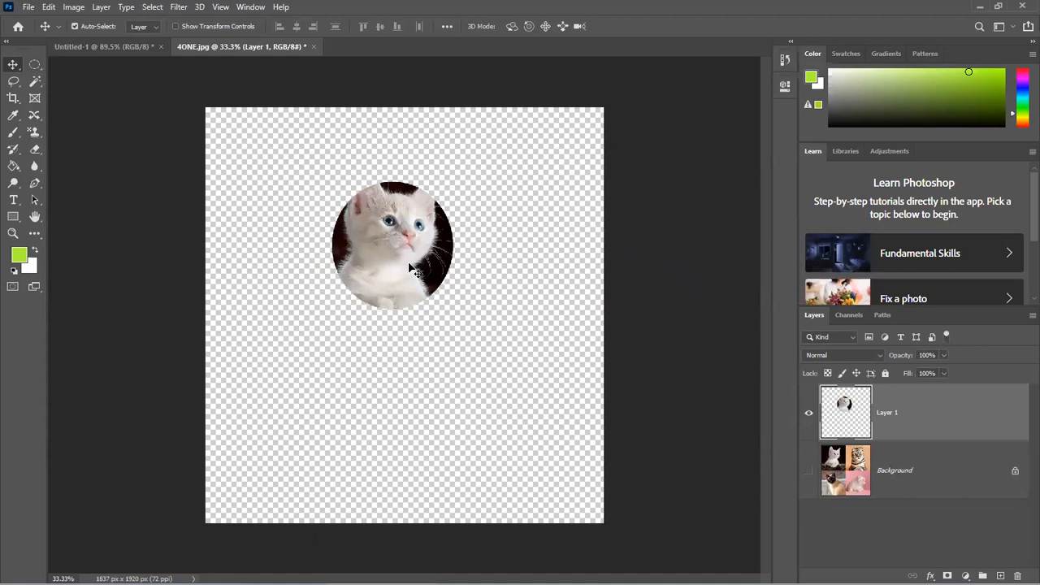
- Undo the move and the hiding of the Background, and delete the layer with the oval kitten copy
key(ctrl+z)
key(ctrl+z)
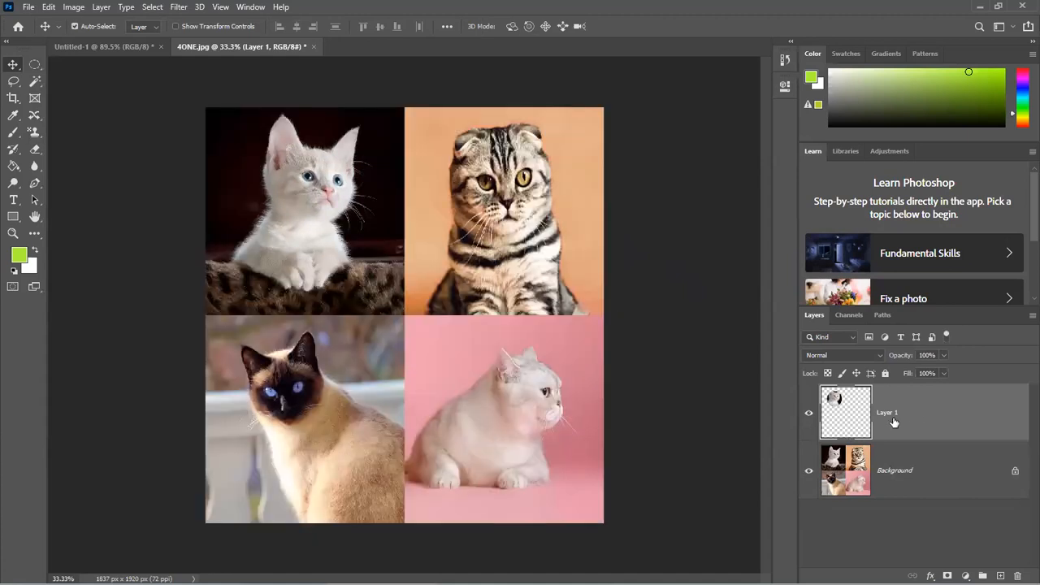
key(Delete)
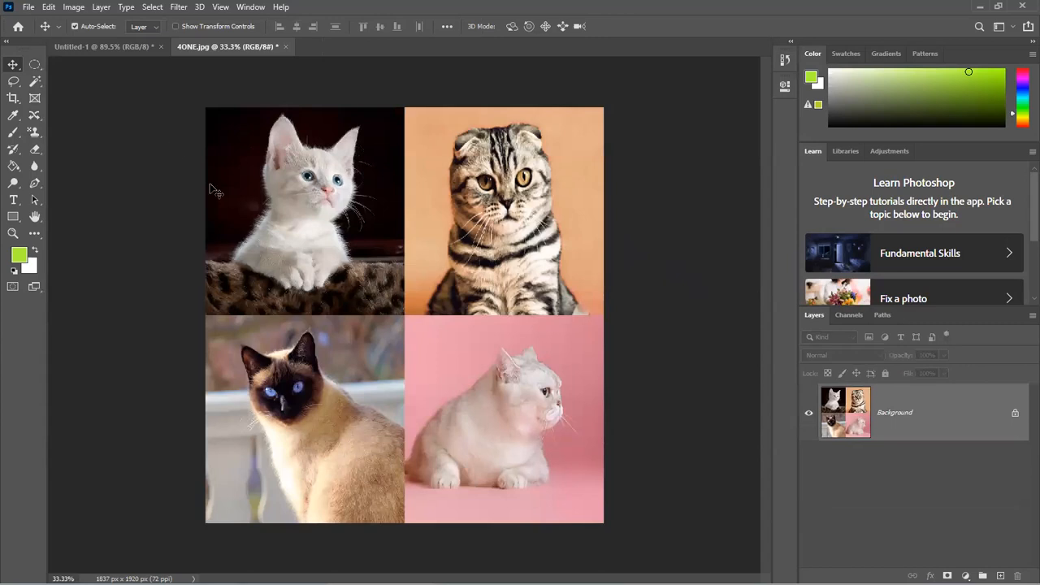
- Copy the white kitten's panel to a new layer with a rectangular marquee selection and move it over the cat on the pink background
drag(36, 65, 61, 72)
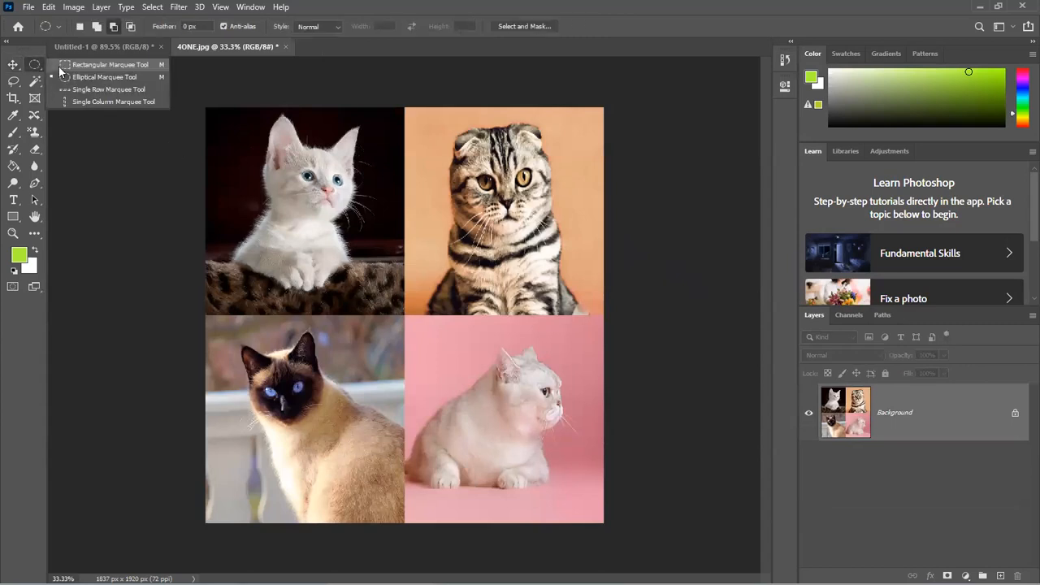
click(59, 67)
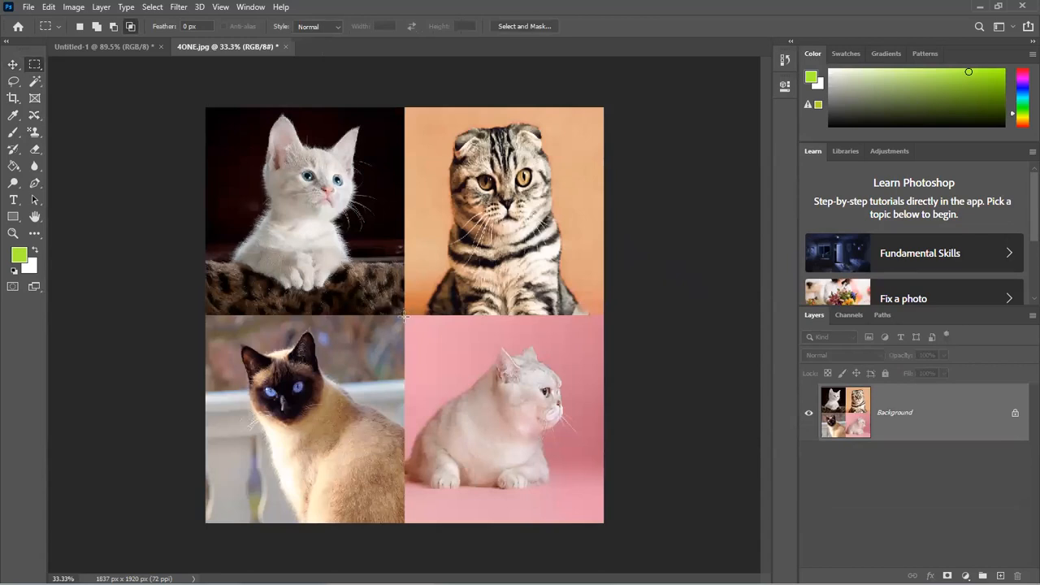
drag(206, 108, 405, 318)
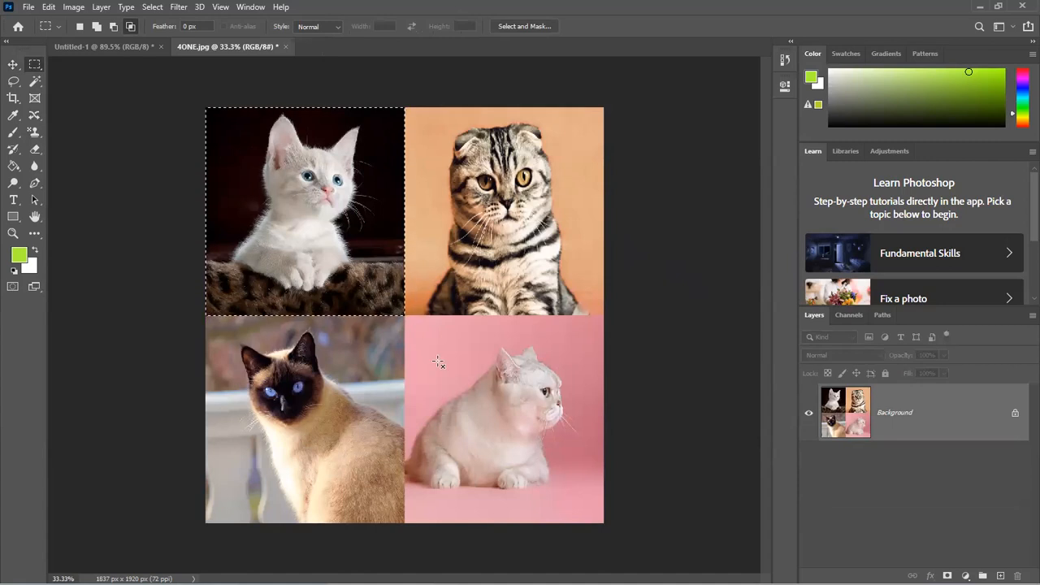
key(ctrl+j)
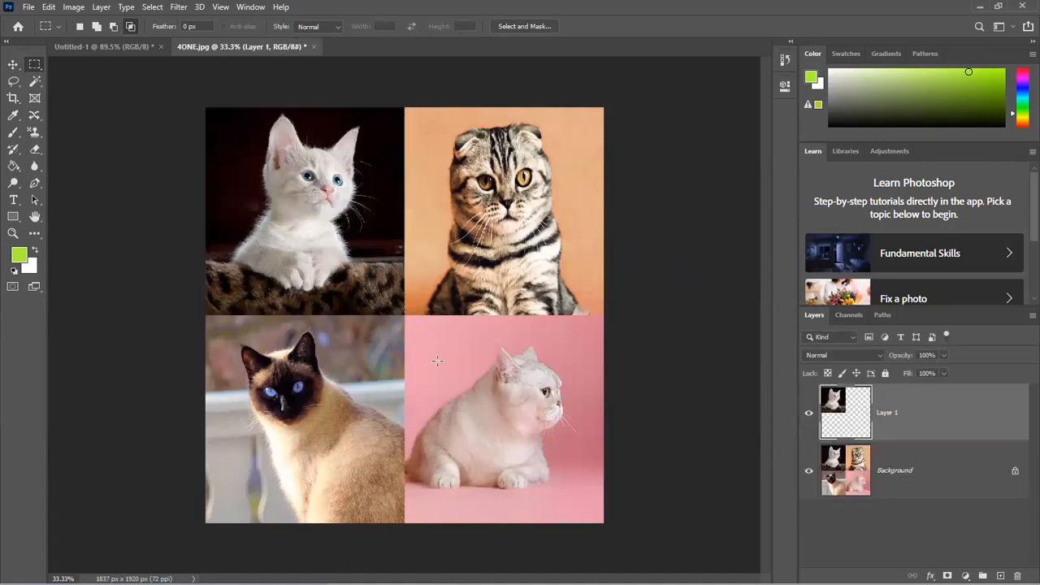
key(v)
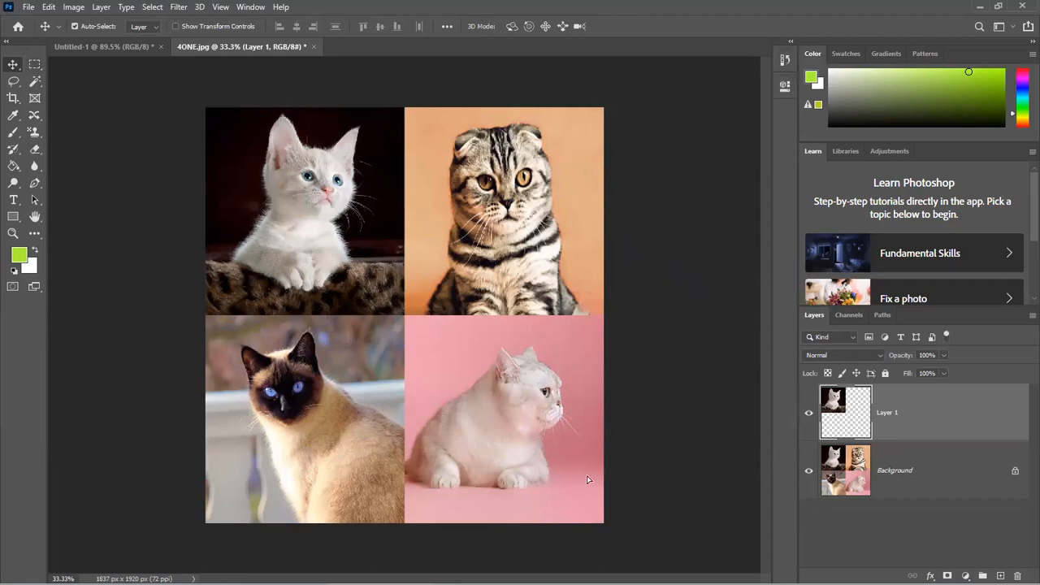
drag(590, 485, 593, 487)
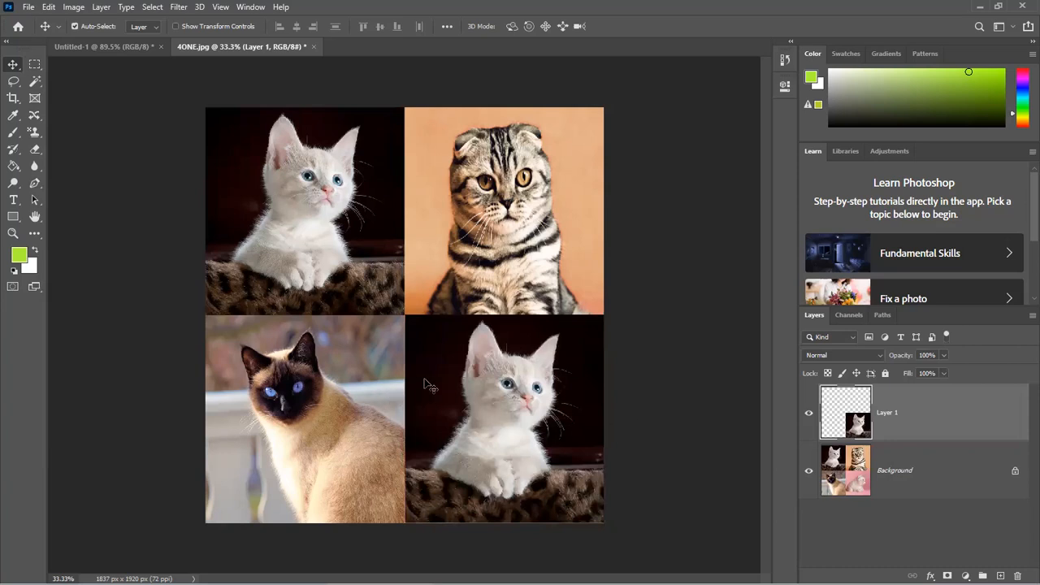
- Select the Siamese cat's panel with the Rectangular Marquee, try copying it while Layer 1 is active, undo the copy and keep the selection
click(35, 65)
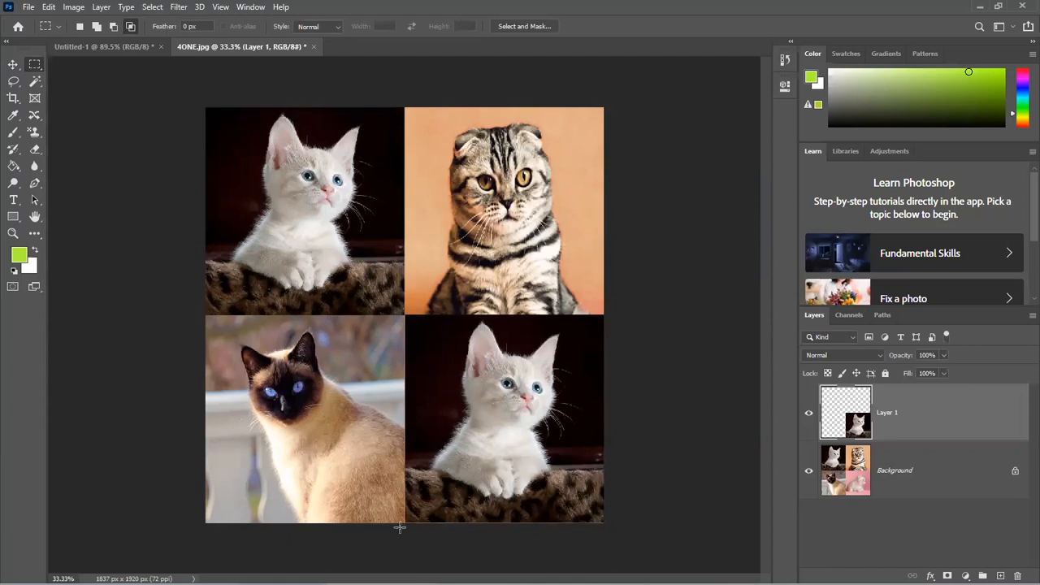
drag(400, 527, 405, 528)
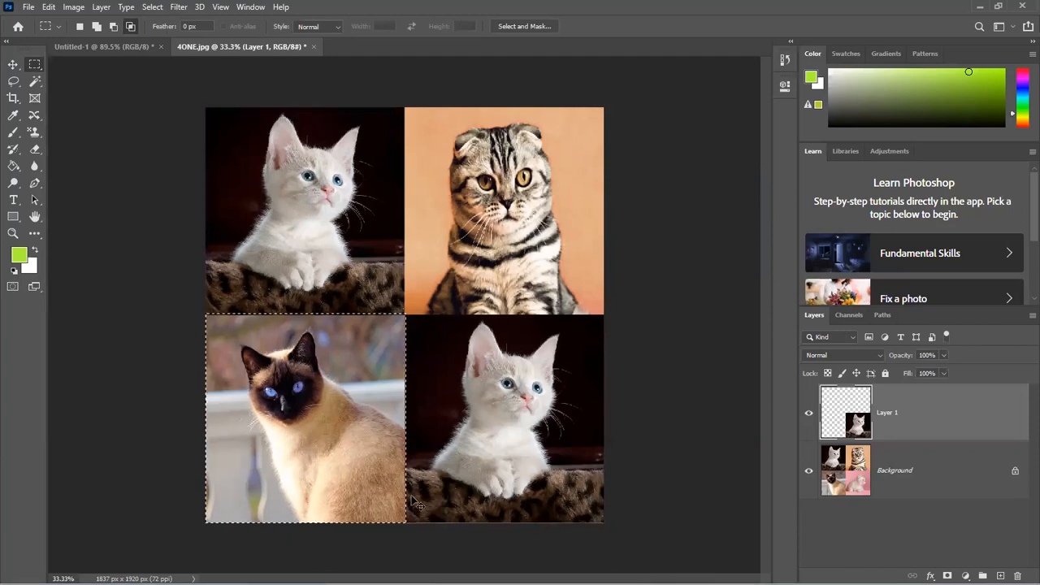
key(ctrl+j)
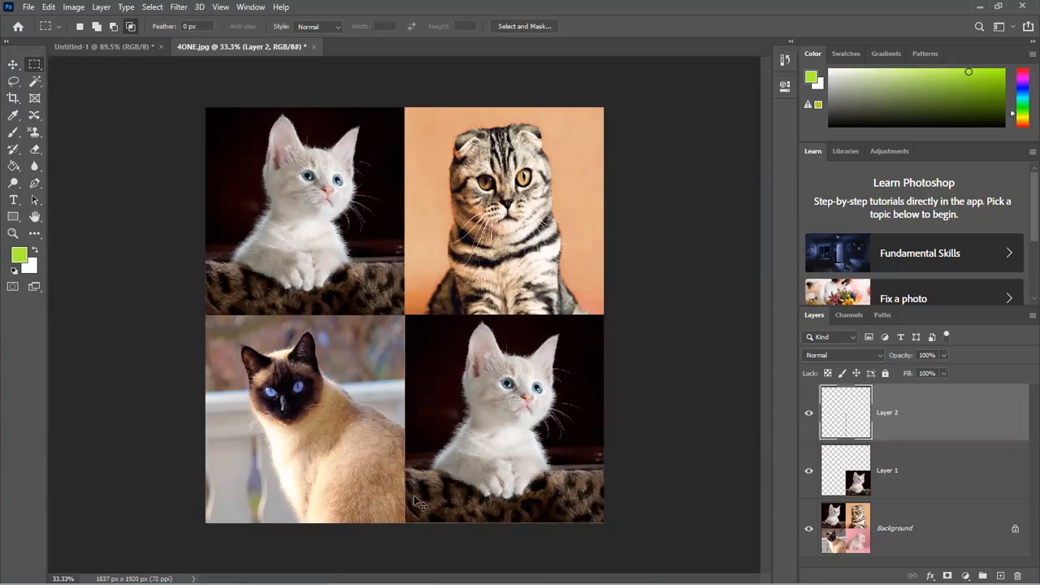
key(ctrl+z)
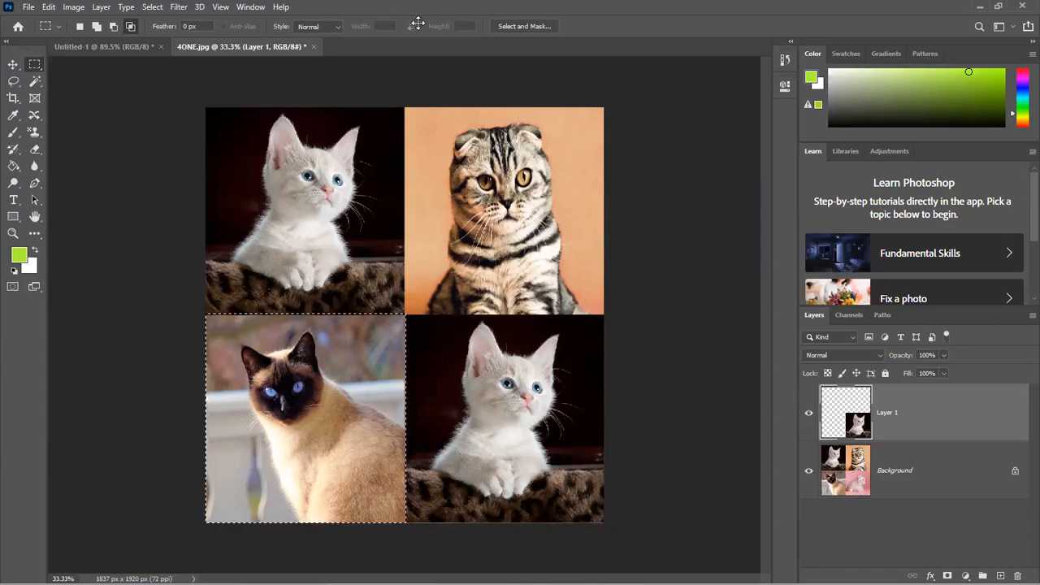
key(ctrl+d)
key(ctrl+shift+d)
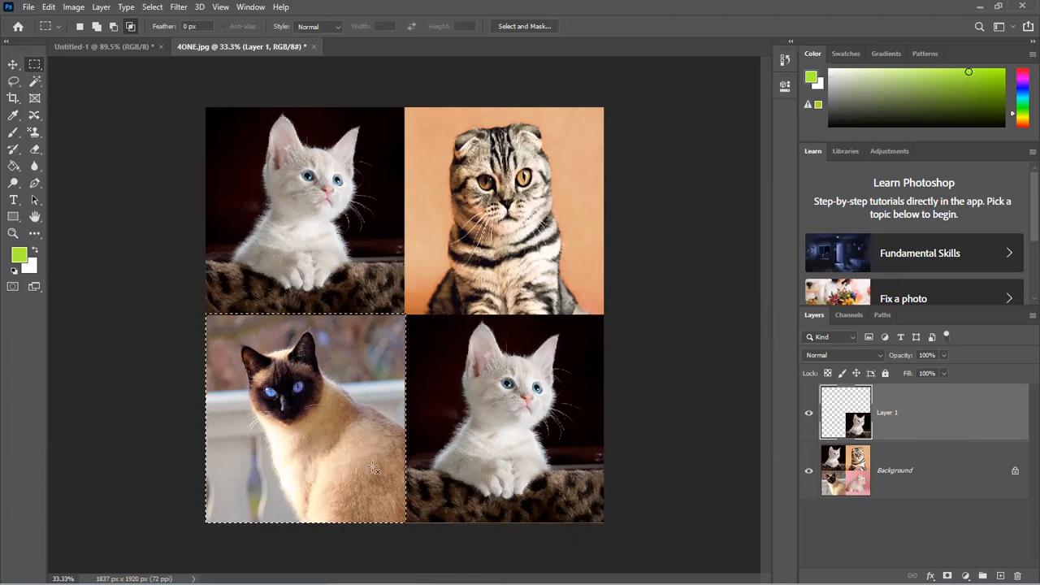
- Copy the selected Siamese cat panel from the Background to a new layer and move the copy up over the white kitten
click(810, 473)
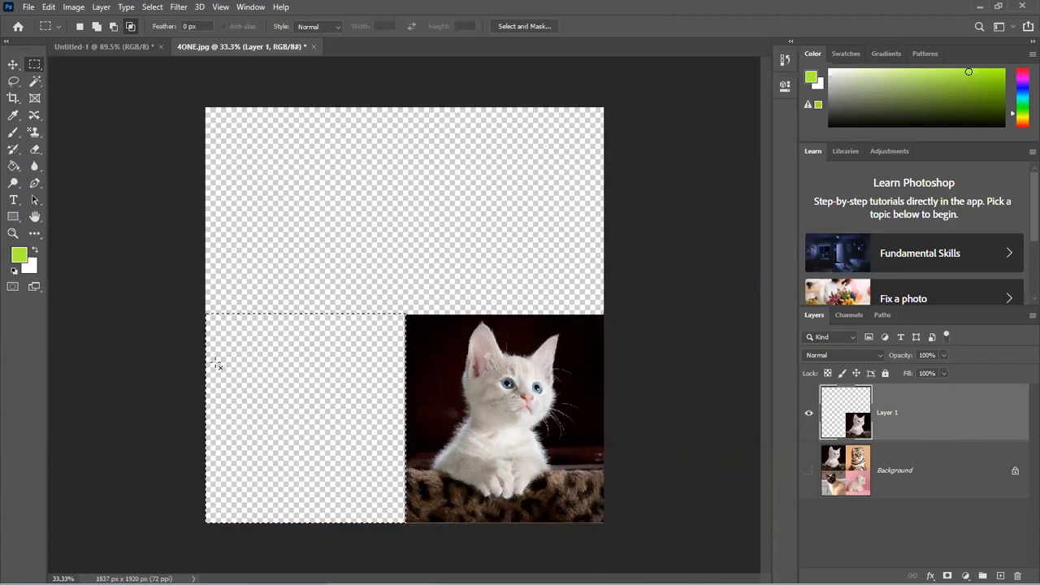
click(809, 472)
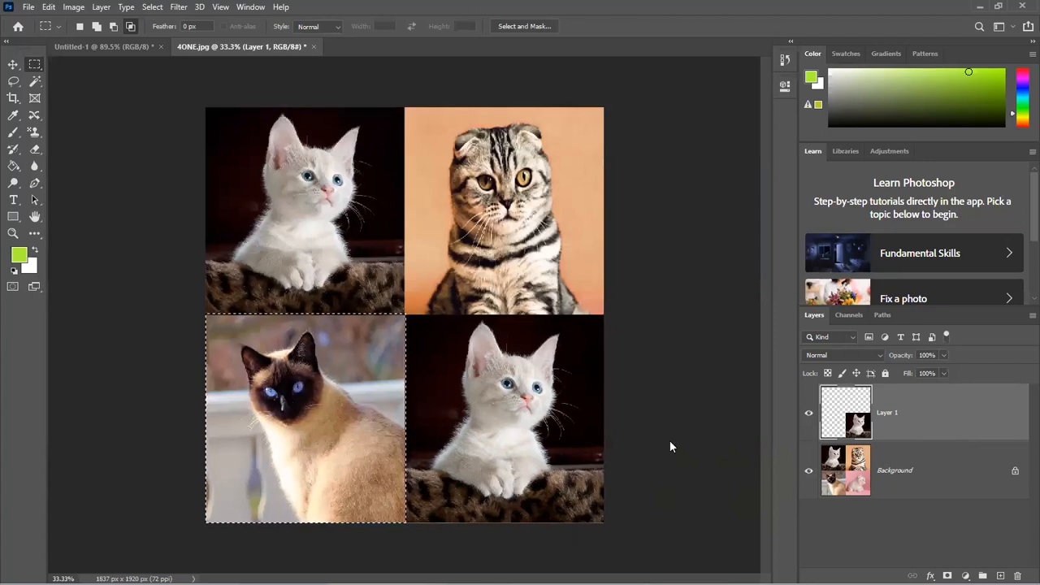
click(872, 470)
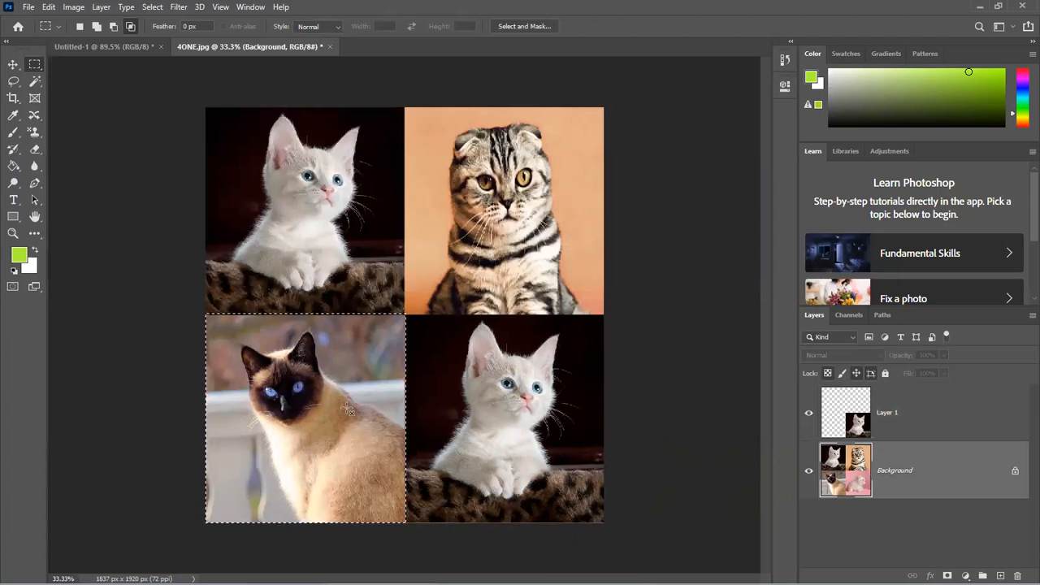
key(ctrl+j)
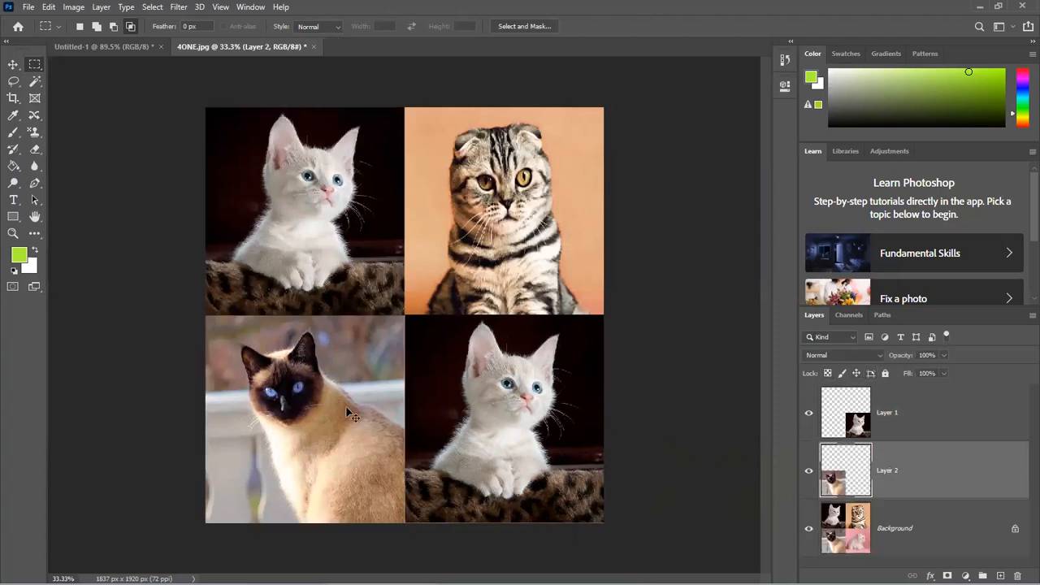
key(v)
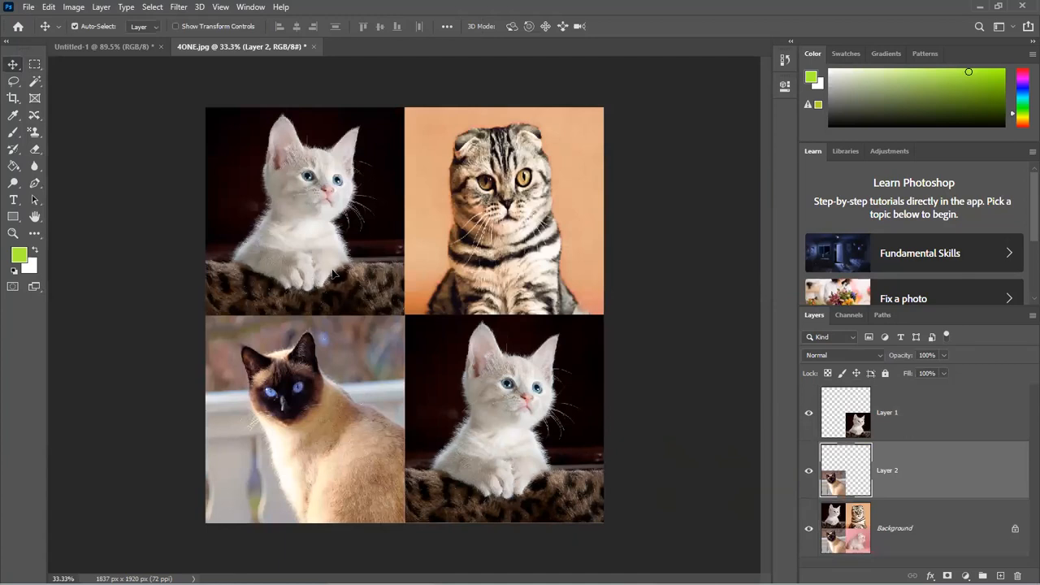
drag(346, 415, 363, 246)
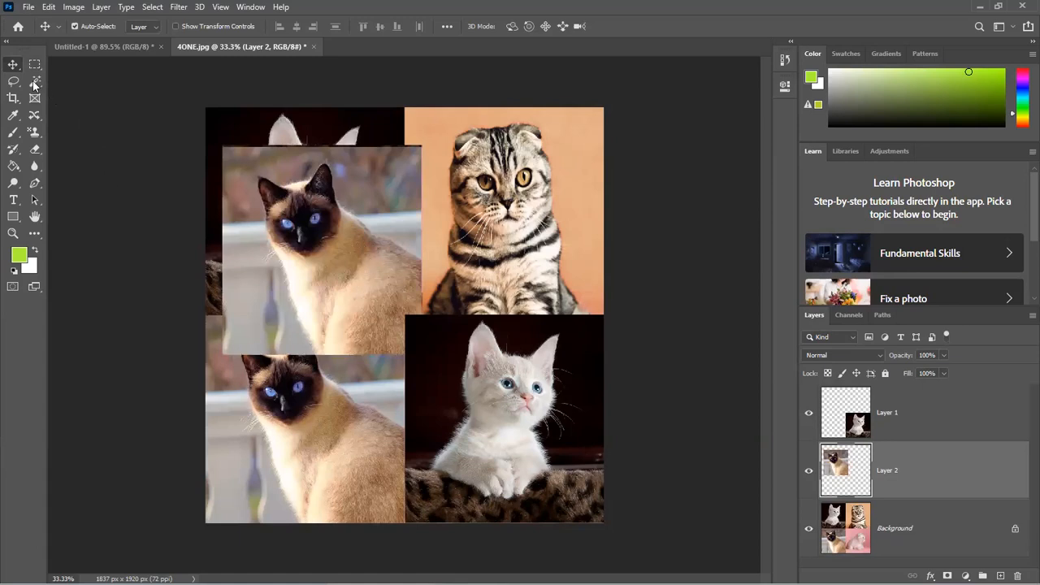
- Hide Layer 1 and Layer 2, and draw and nudge a circular marquee selection around the striped cat's head
drag(35, 67, 62, 78)
click(808, 469)
click(809, 413)
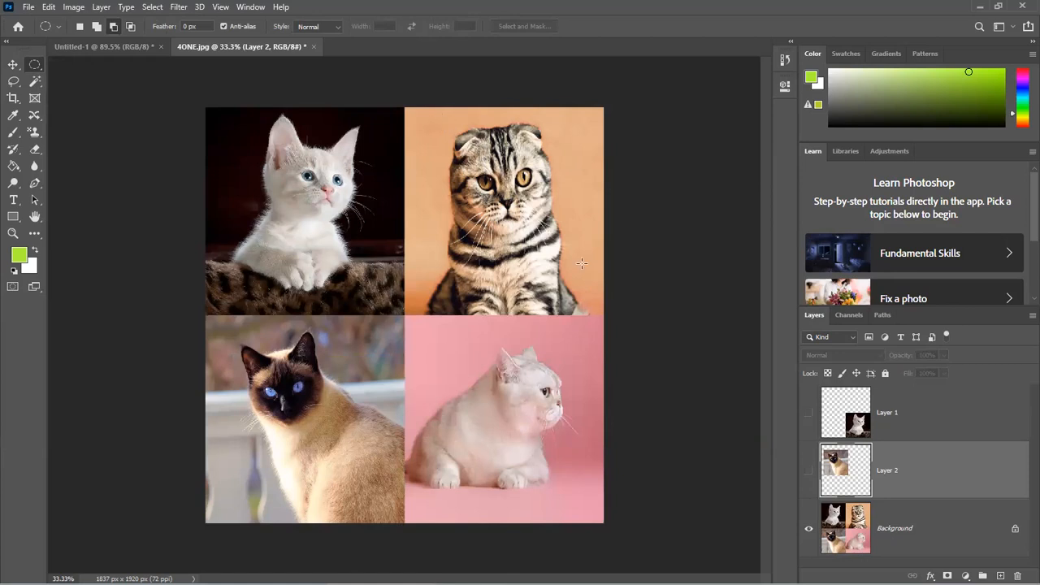
drag(582, 266, 589, 271)
key(Left)
key(Left)
key(Left)
key(Left)
key(Left)
key(Left)
key(Left)
key(Left)
key(Left)
key(Left)
key(Left)
key(Left)
key(Left)
key(Left)
key(Left)
key(Left)
key(Left)
key(Left)
key(Left)
key(Left)
key(Up)
key(Up)
key(Up)
key(Up)
key(Up)
key(Up)
key(Up)
key(Up)
key(Up)
key(Up)
key(Up)
key(Up)
key(Up)
key(Up)
key(Up)
key(Up)
key(Up)
key(Up)
key(Up)
key(Up)
- Copy the circled striped cat's head from the Background to a new layer and move it to the canvas centre with the Background hidden
click(898, 528)
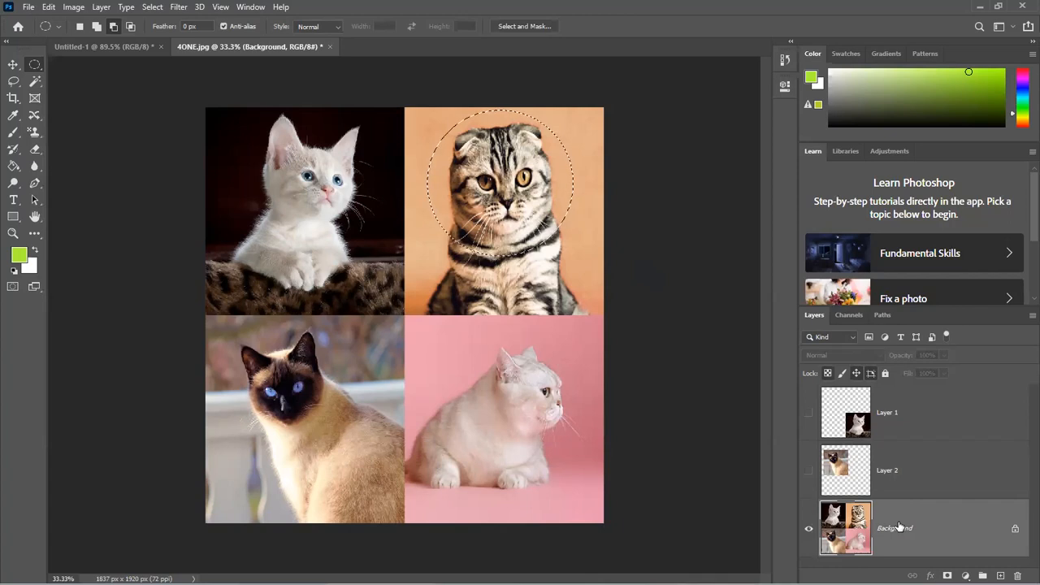
key(ctrl+j)
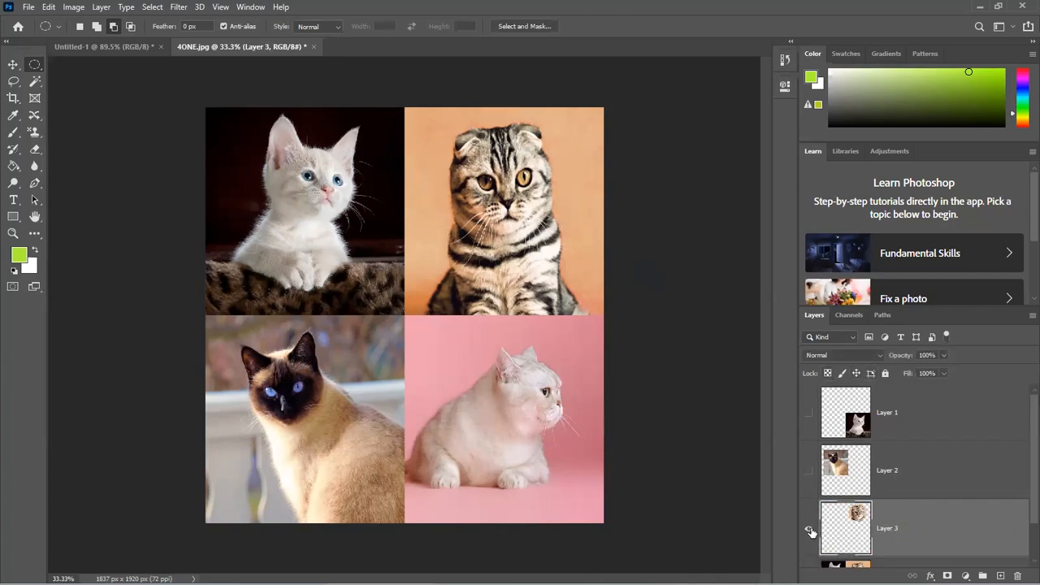
scroll(811, 529, down, 1)
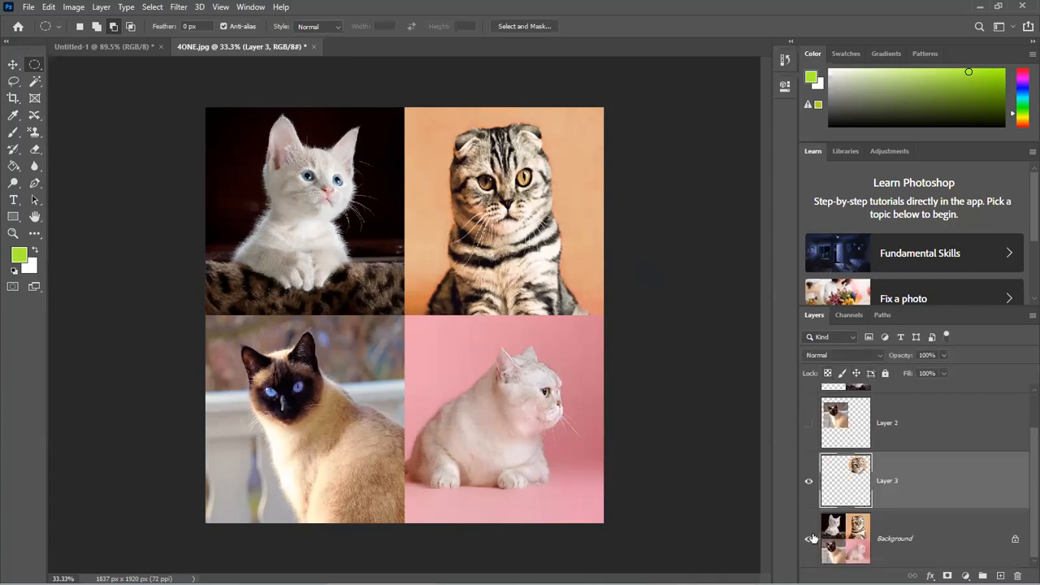
click(808, 529)
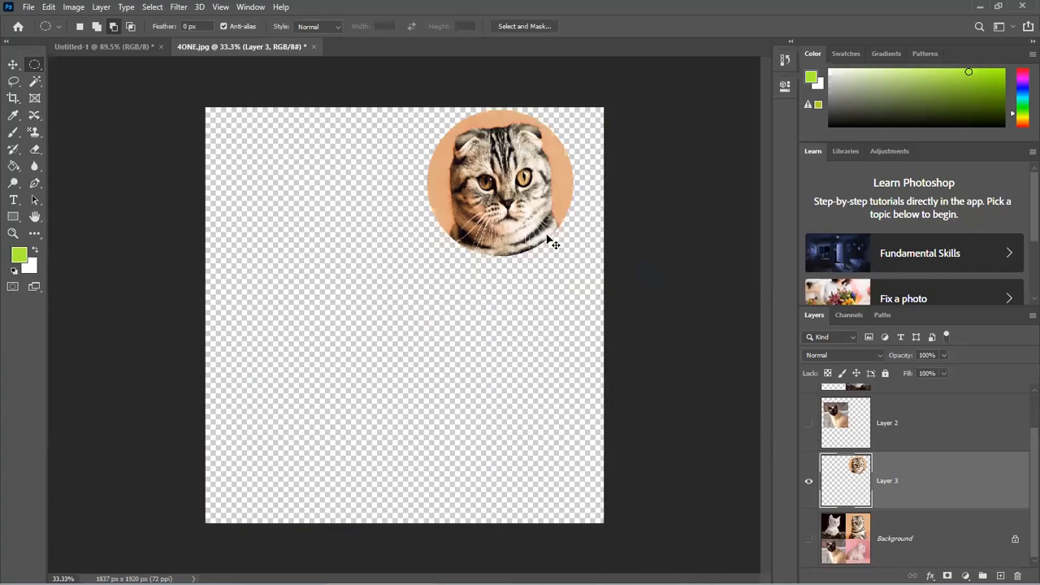
key(v)
drag(495, 227, 406, 359)
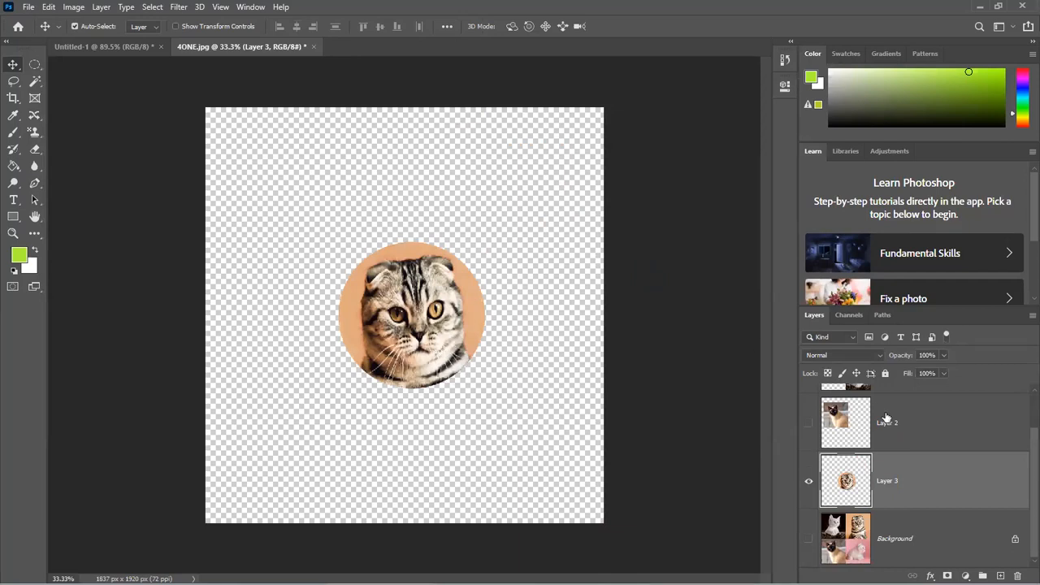
- Delete Layer 1, Layer 2 and Layer 3 so only the Background remains
scroll(937, 428, up, 1)
click(937, 428)
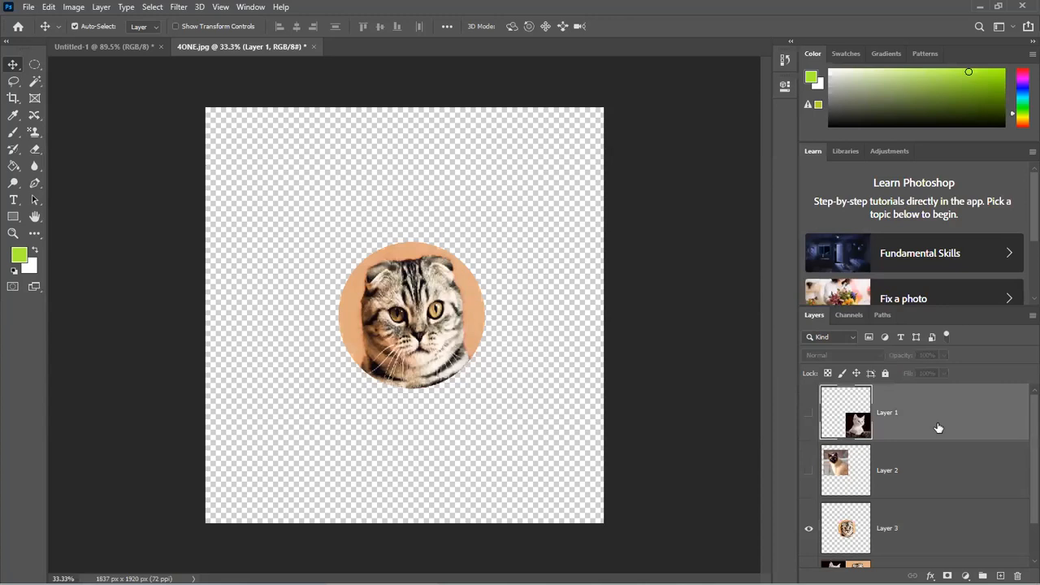
key(Delete)
key(Delete)
key(Delete)
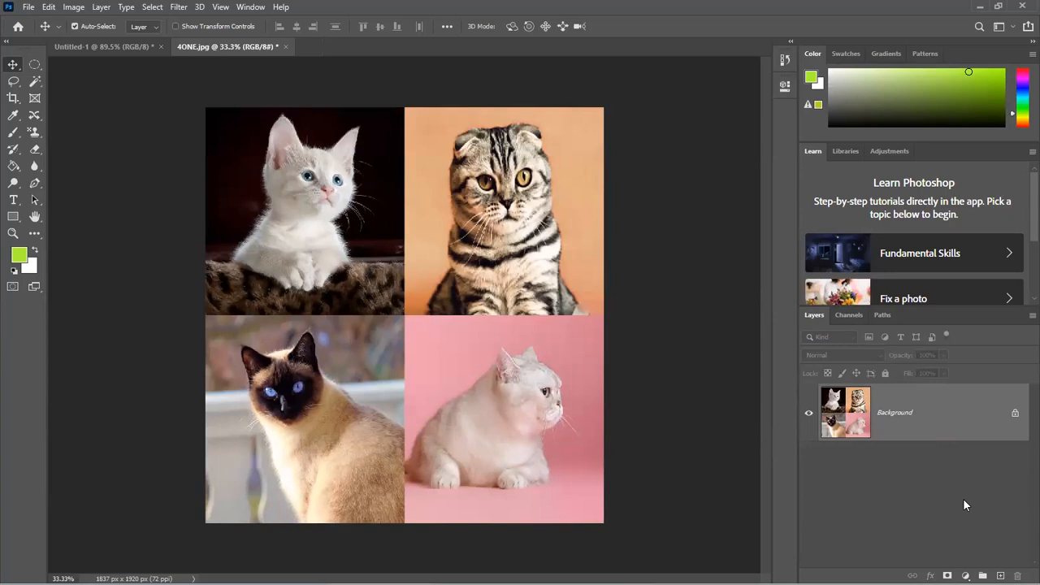
- Reset the colours to the default black and white, and copy the white kitten's panel to a new layer with a rectangular marquee selection
key(d)
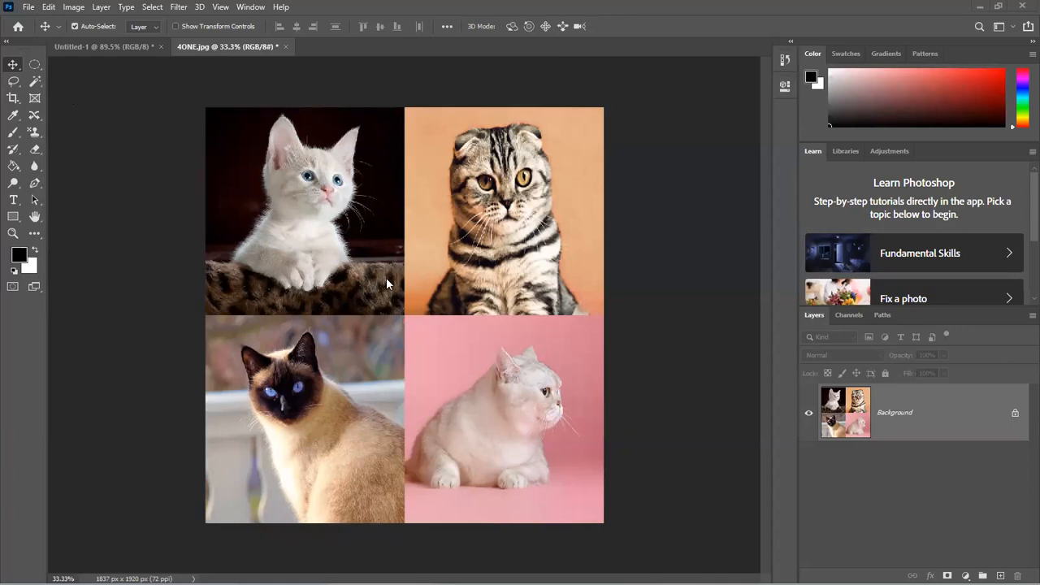
click(35, 64)
right_click(35, 64)
click(106, 65)
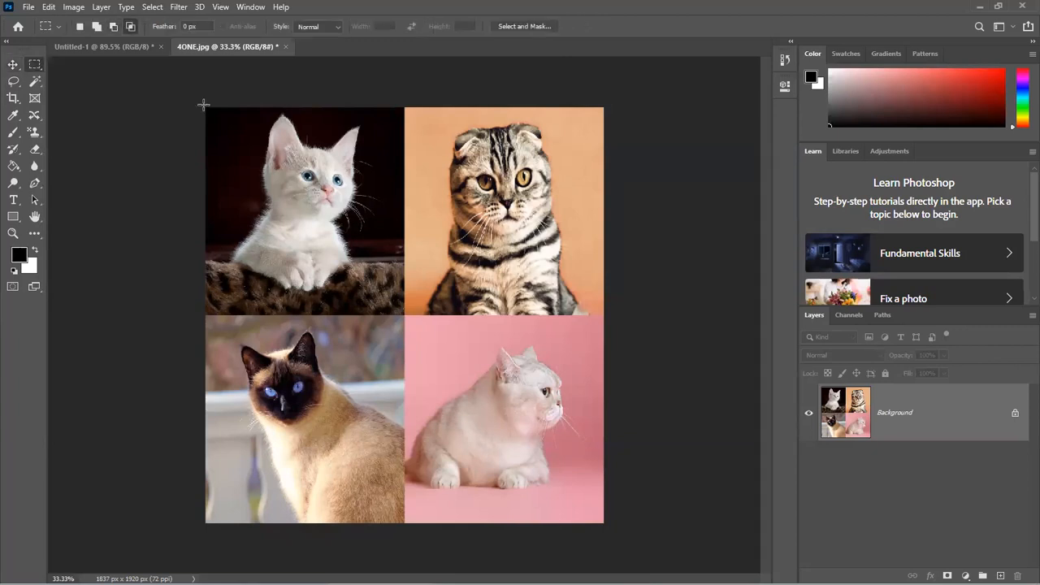
drag(407, 316, 409, 322)
key(ctrl+j)
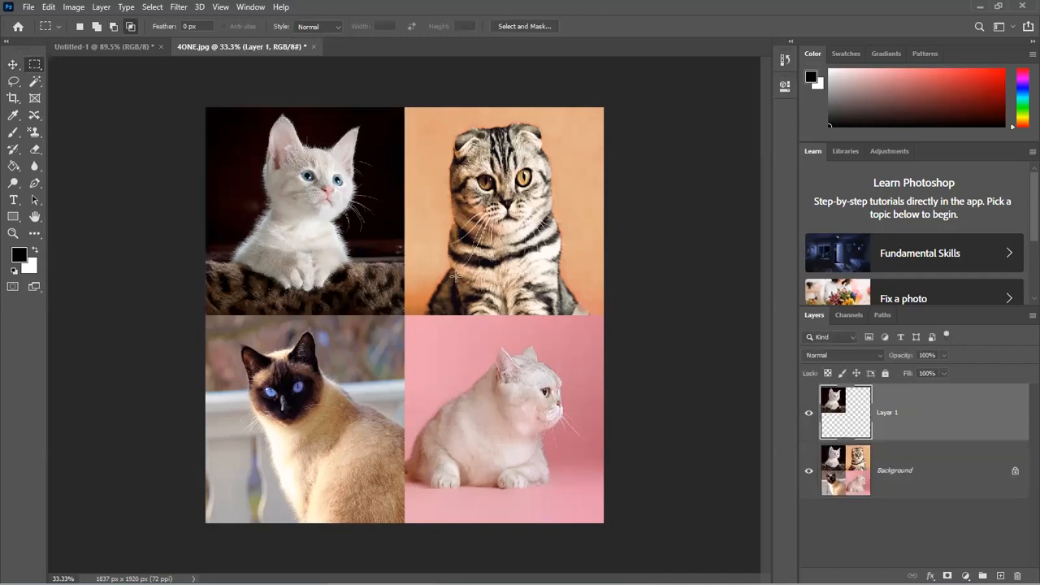
- Hide the Background and move the white kitten's panel on Layer 1 to the middle of the canvas
click(808, 470)
key(v)
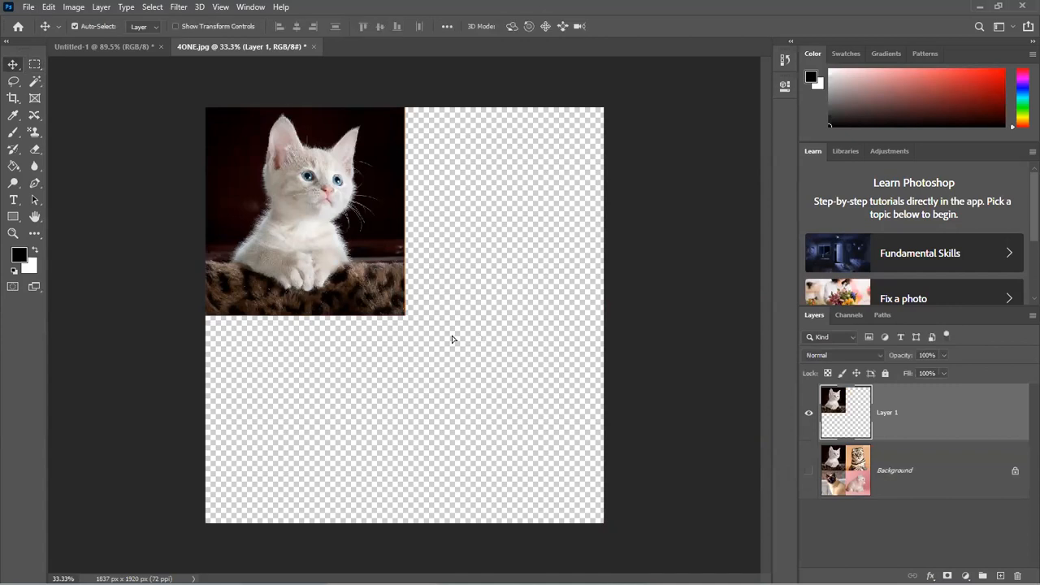
drag(453, 339, 552, 417)
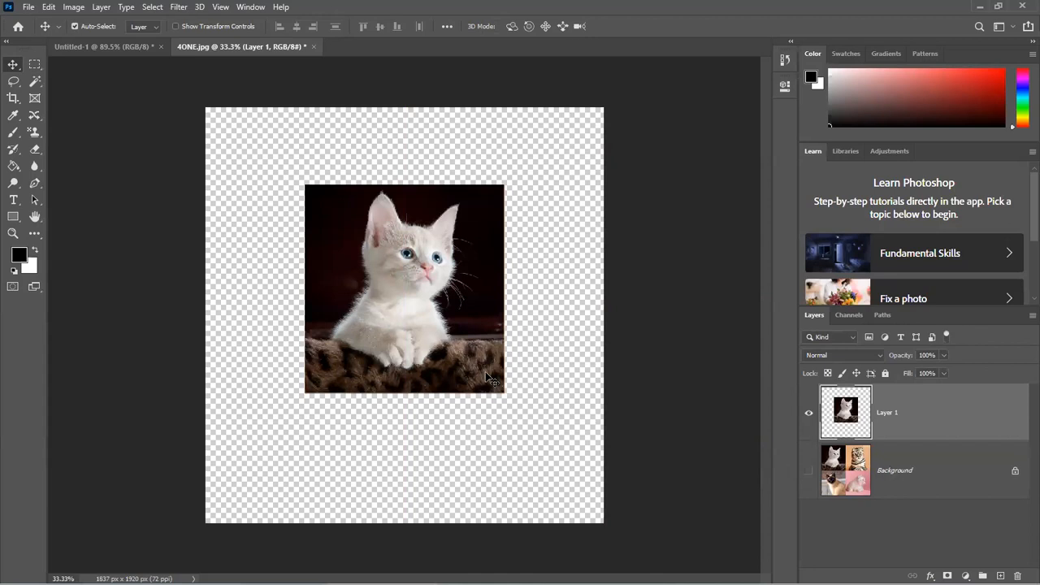
- Scale the kitten panel down to a tiny thumbnail about its centre, apply it, and enlarge it again to about two thirds of the canvas width
key(ctrl)
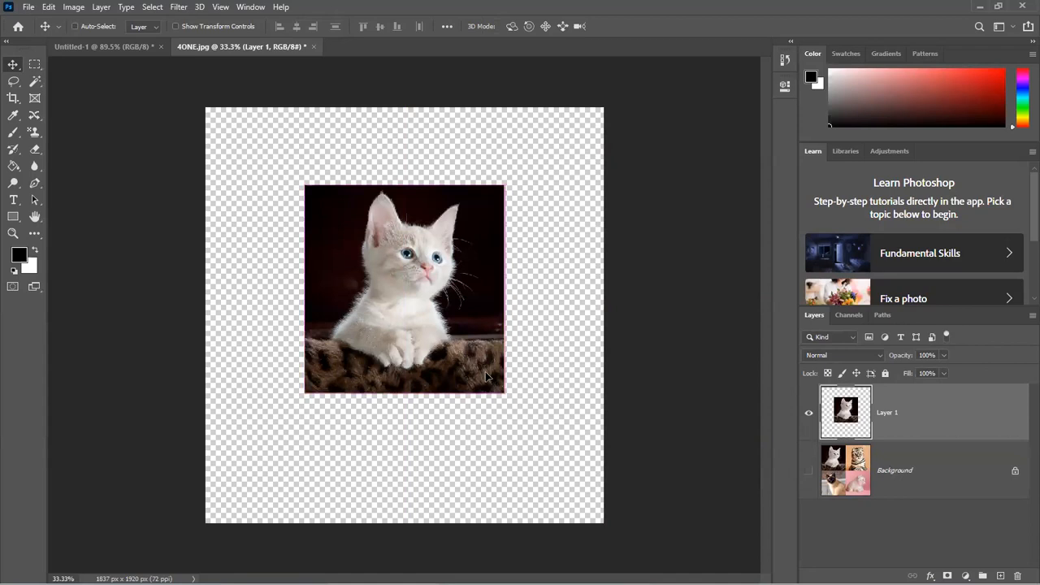
key(ctrl+t)
drag(445, 334, 404, 297)
key(Return)
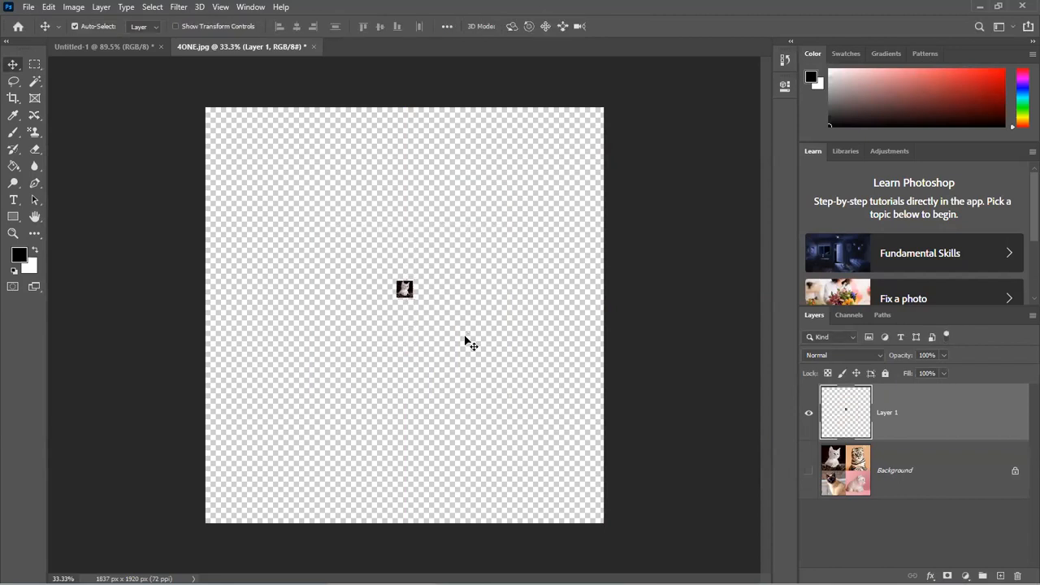
key(ctrl+t)
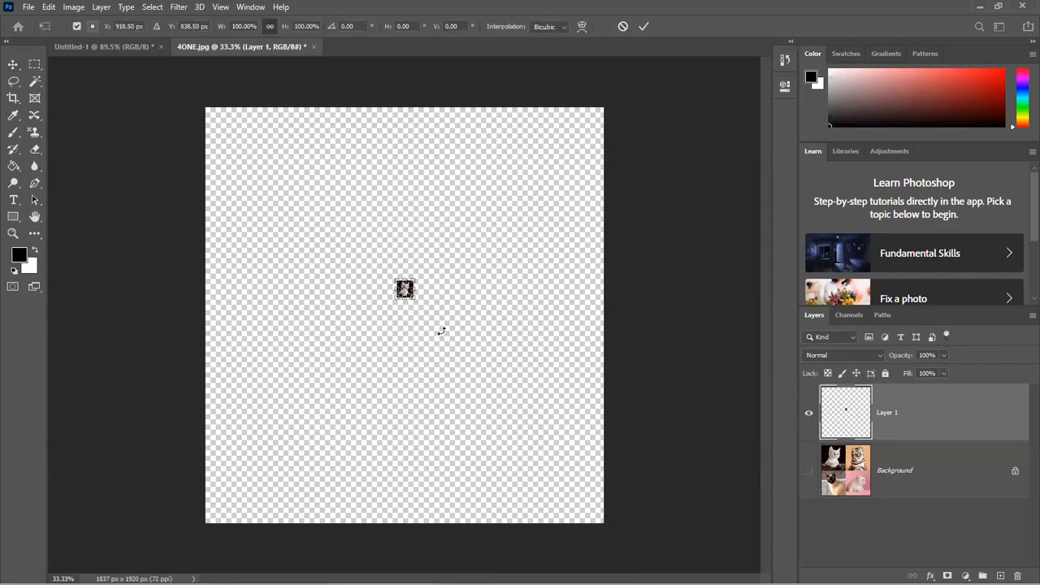
drag(414, 301, 534, 425)
key(Return)
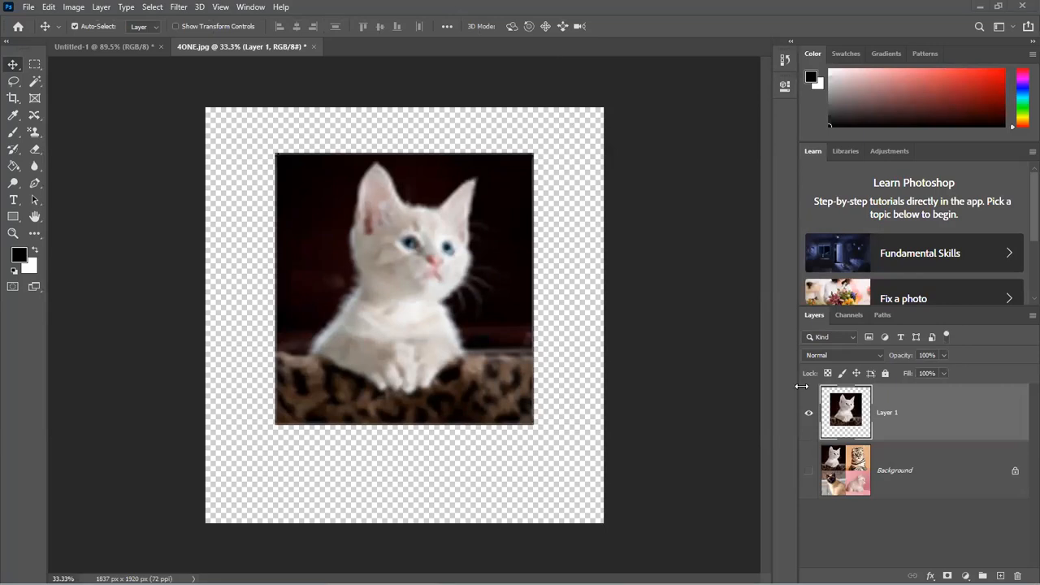
- Delete Layer 1 with the Background shown again, and close the 4ONE.jpg document
click(809, 470)
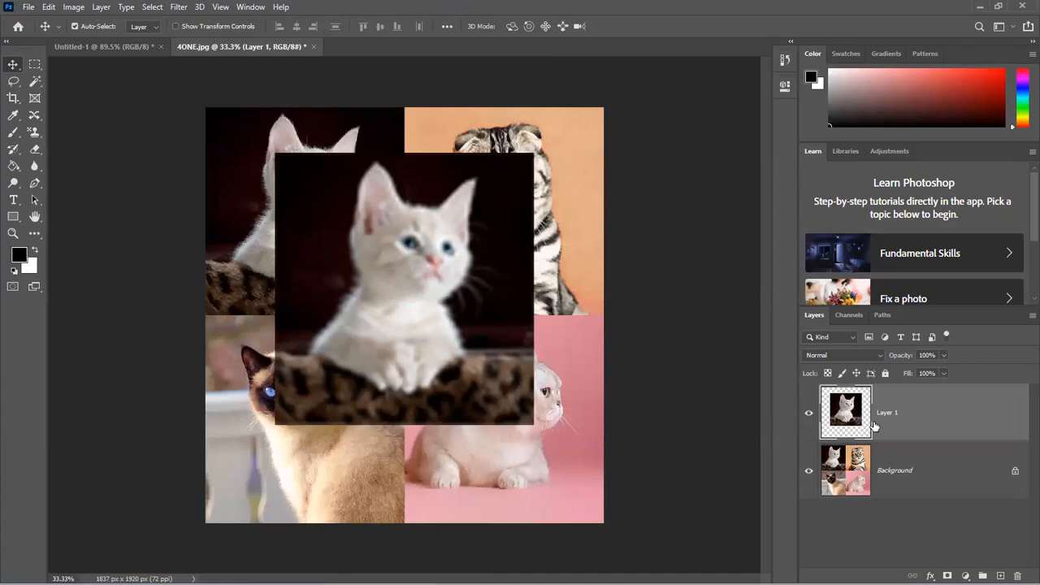
key(Delete)
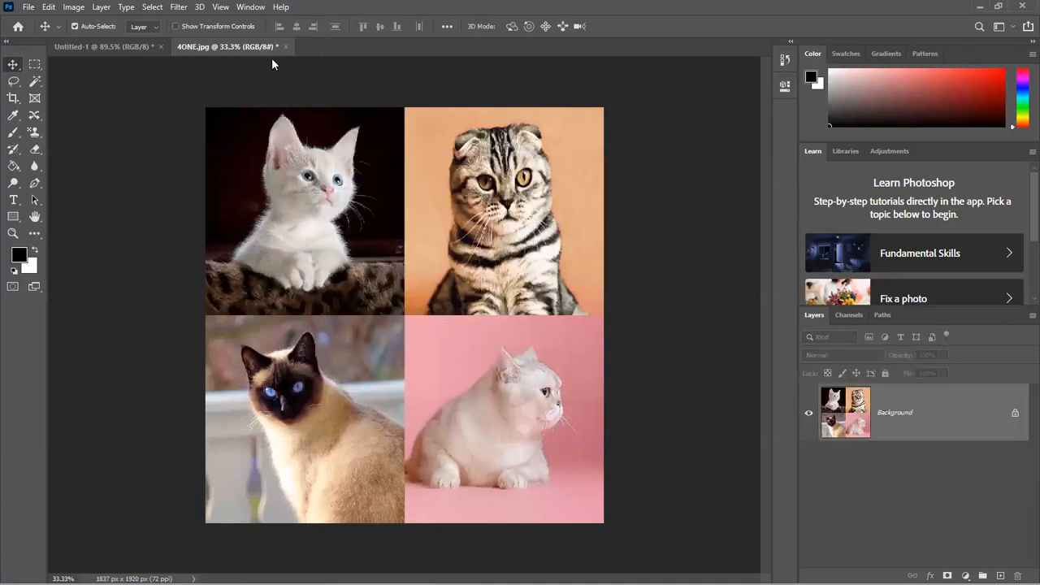
key(ctrl+w)
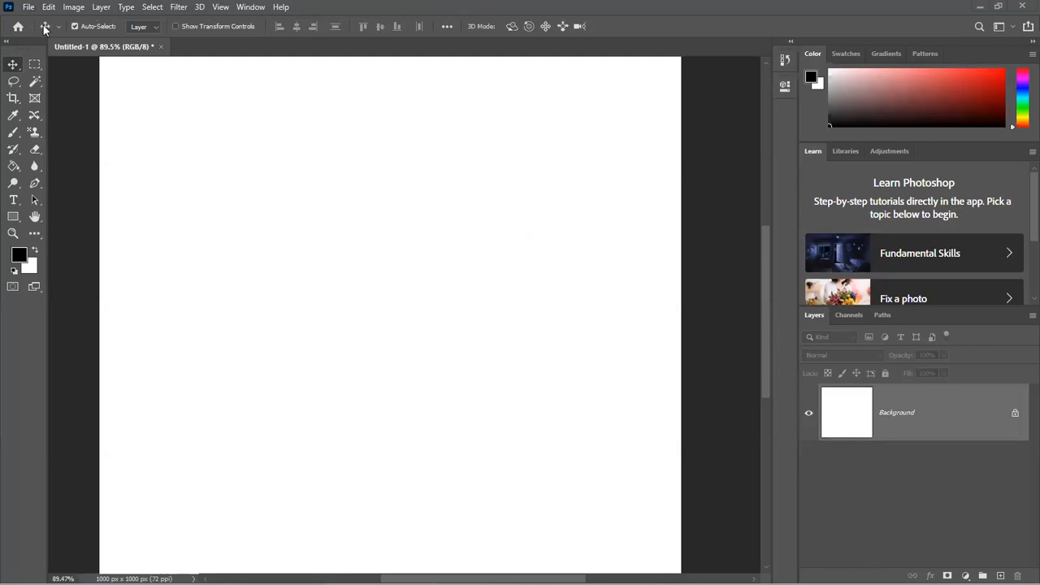
- Open the image element5-digital-OyCl7Y4y0Bk-unsplash from the PHOTOSHOP IMAGES folder
key(ctrl+o)
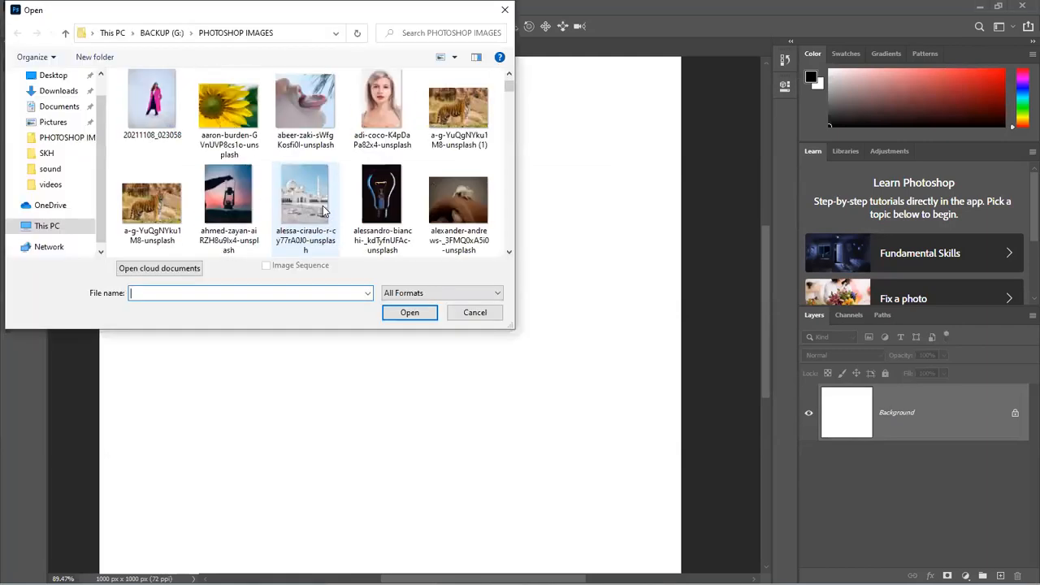
scroll(323, 209, down, 6)
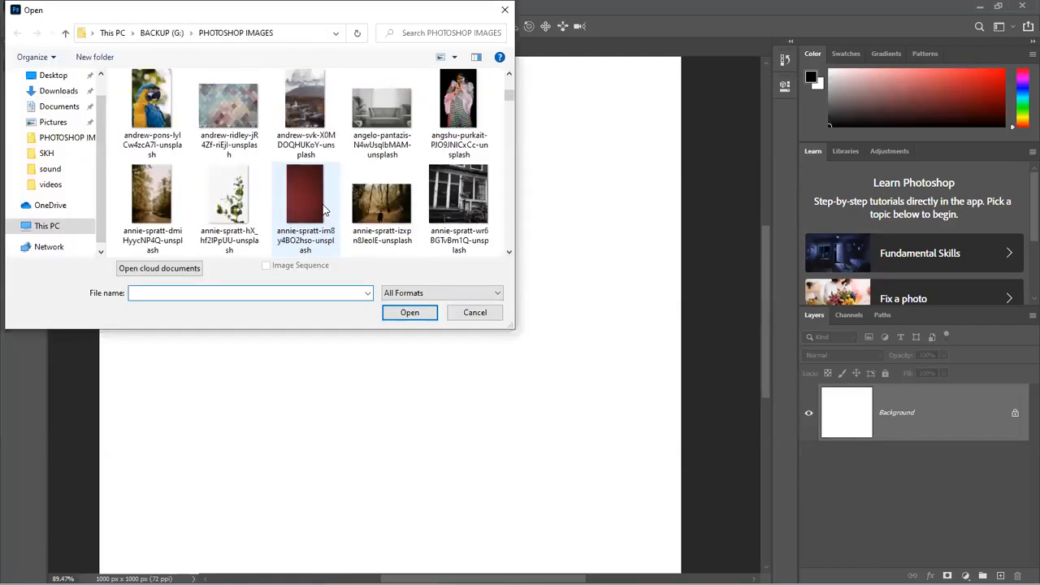
scroll(323, 210, down, 5)
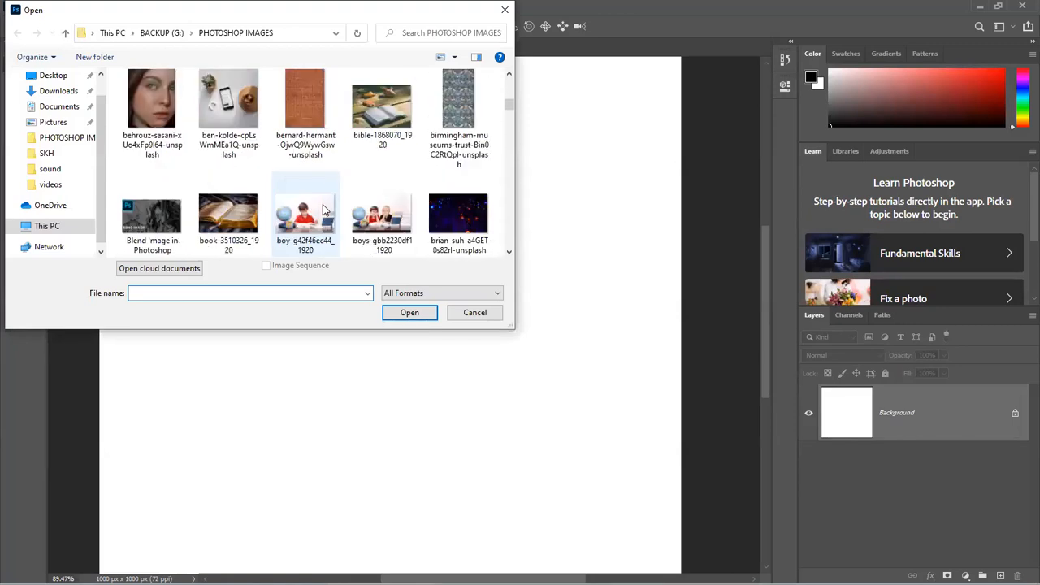
scroll(323, 210, down, 3)
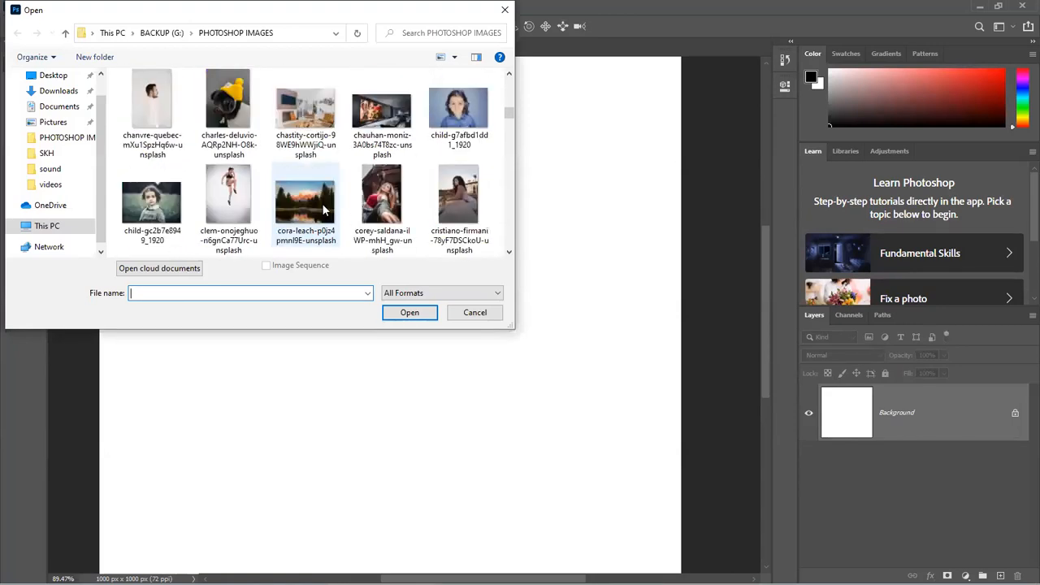
scroll(322, 210, down, 5)
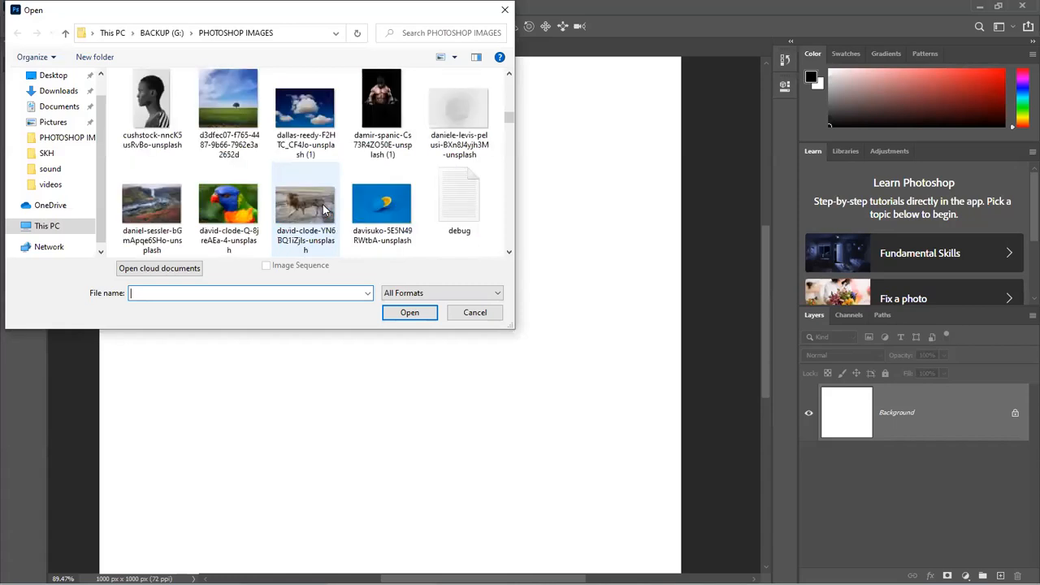
scroll(322, 209, down, 1)
scroll(323, 210, down, 2)
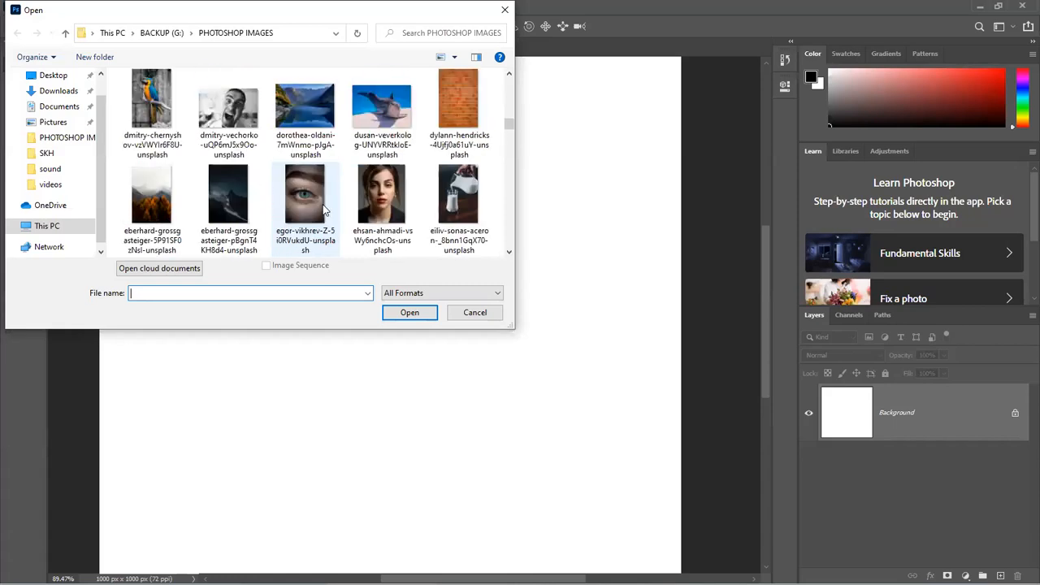
scroll(323, 209, down, 1)
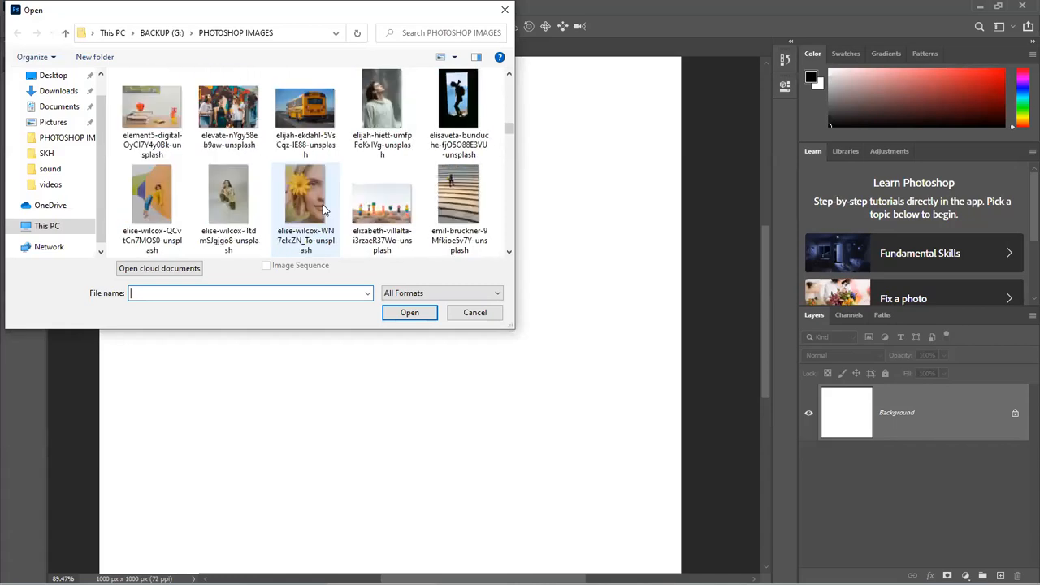
double_click(152, 108)
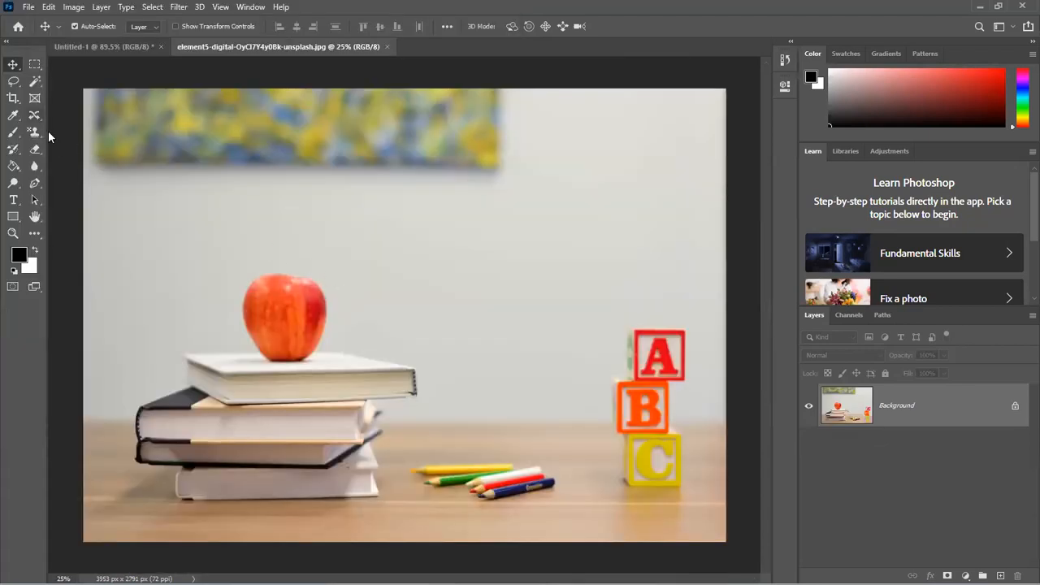
- Select the red apple on the books by tracing a freehand outline around it with the Lasso tool
click(13, 81)
click(55, 83)
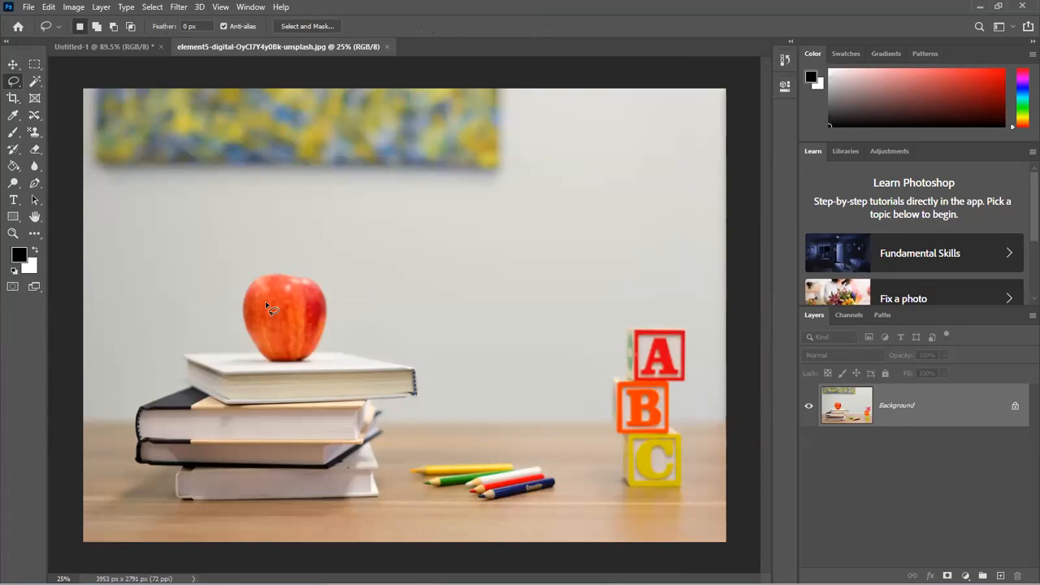
scroll(265, 300, up, 5)
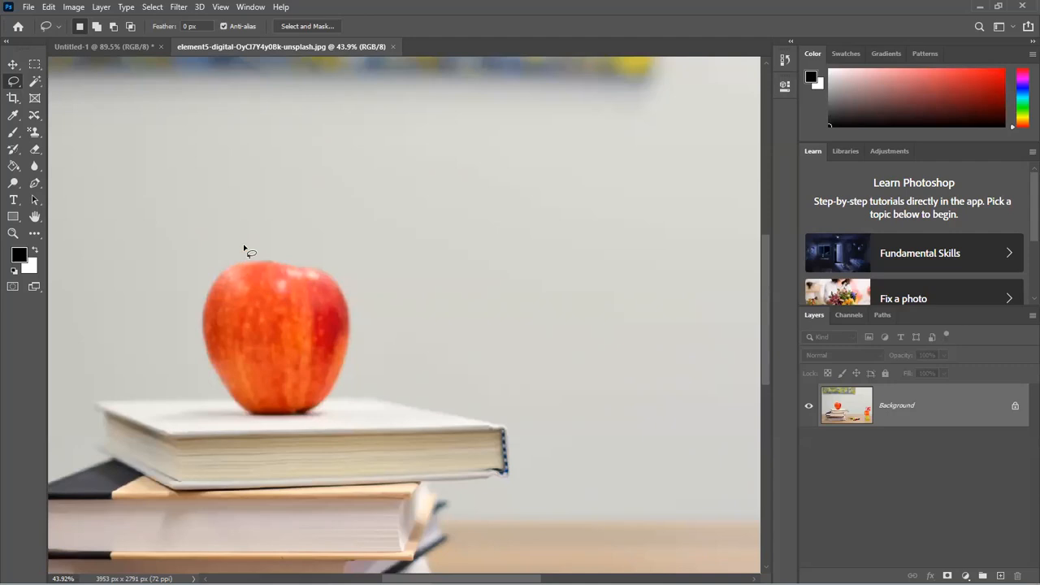
drag(242, 247, 226, 252)
scroll(242, 331, up, 5)
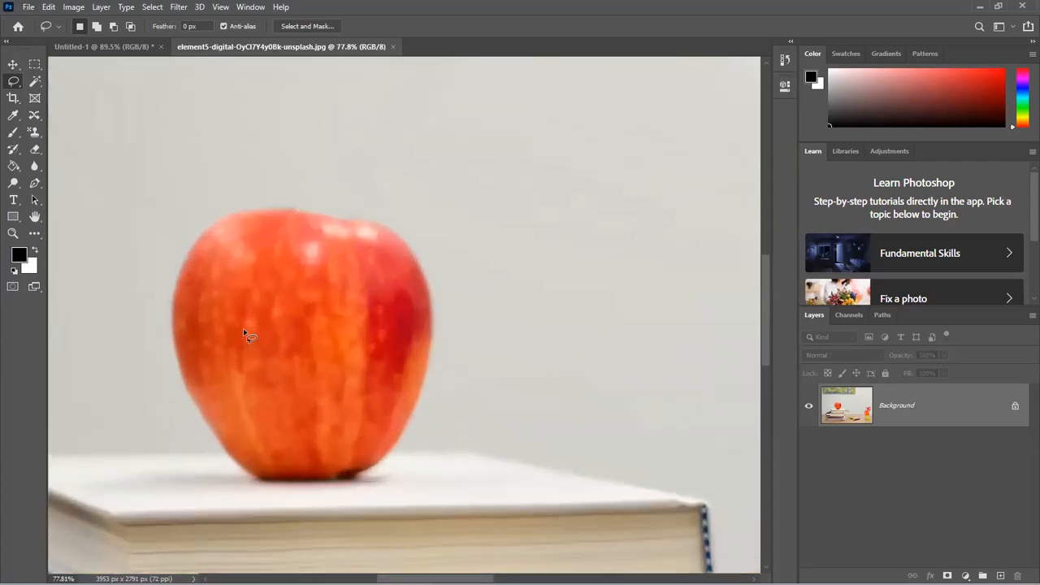
scroll(245, 335, up, 2)
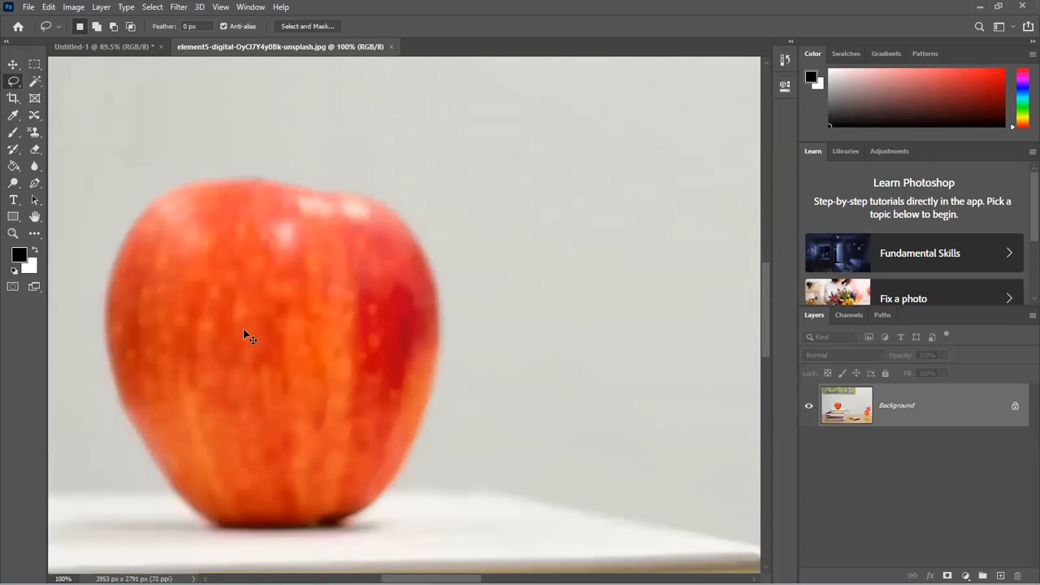
key(ctrl+minus)
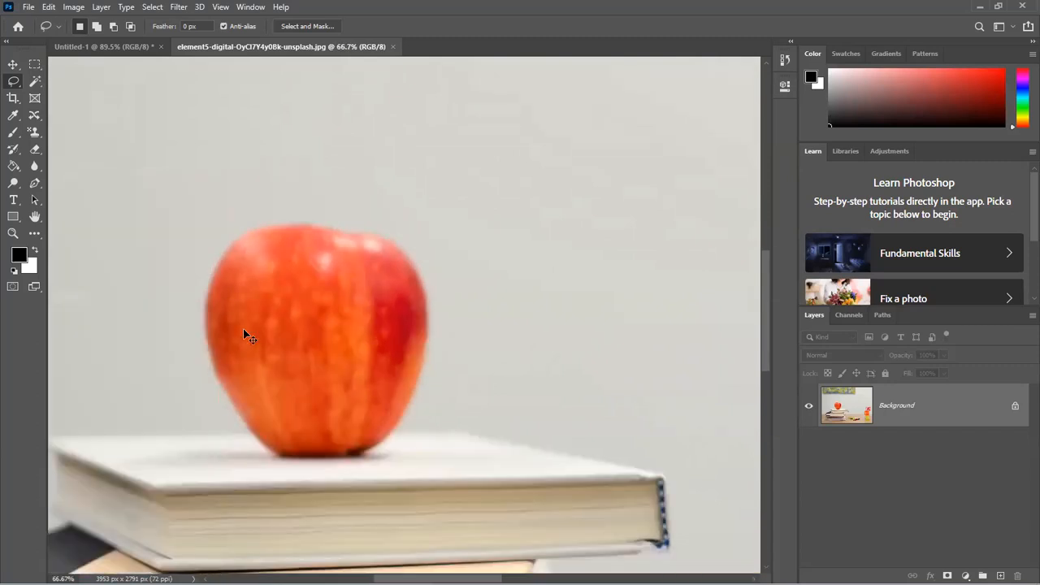
key(ctrl+plus)
key(ctrl+minus)
key(ctrl+plus)
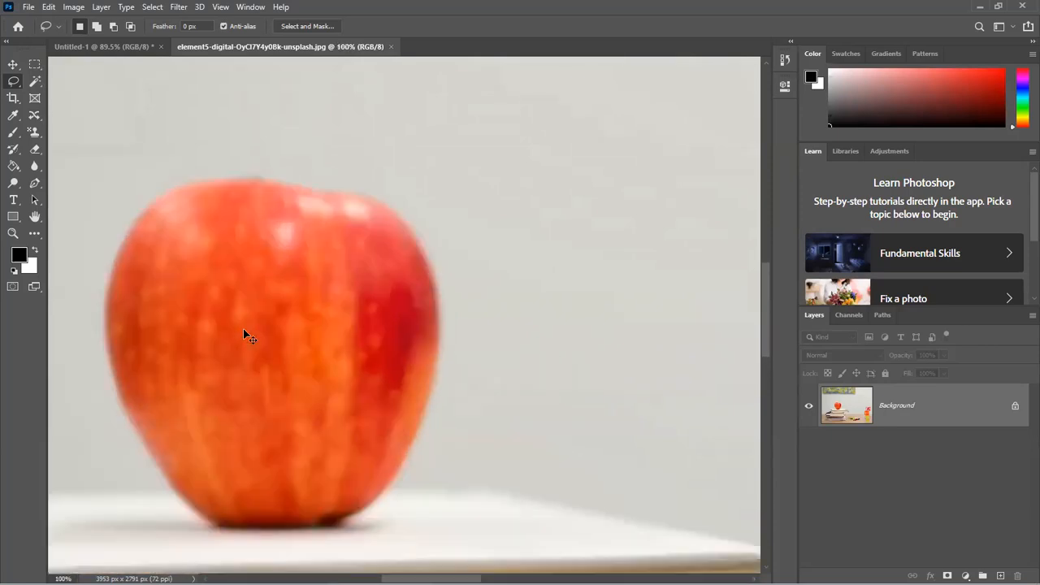
key(ctrl+minus)
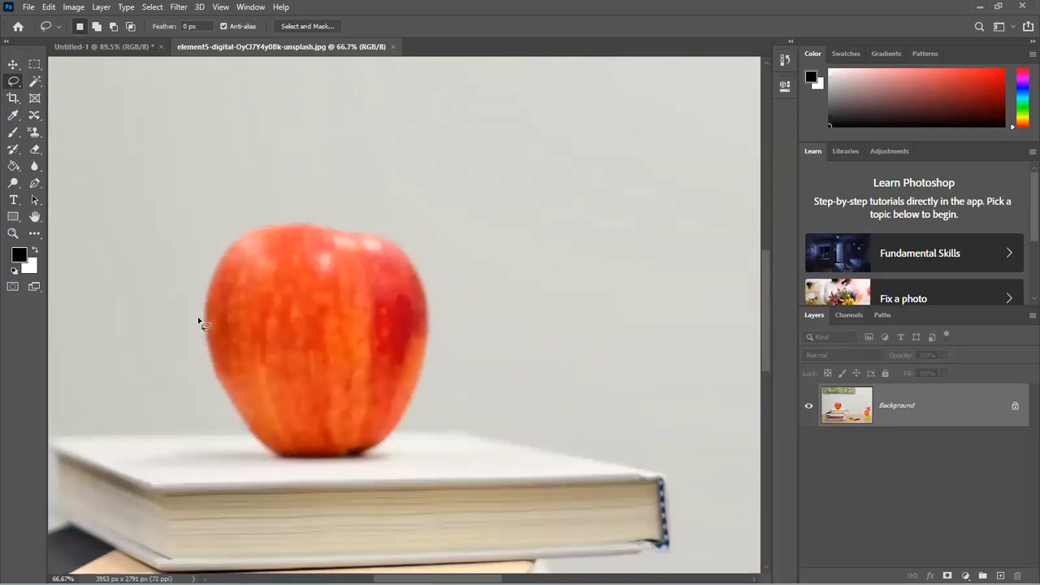
scroll(212, 311, up, 3)
scroll(239, 274, up, 1)
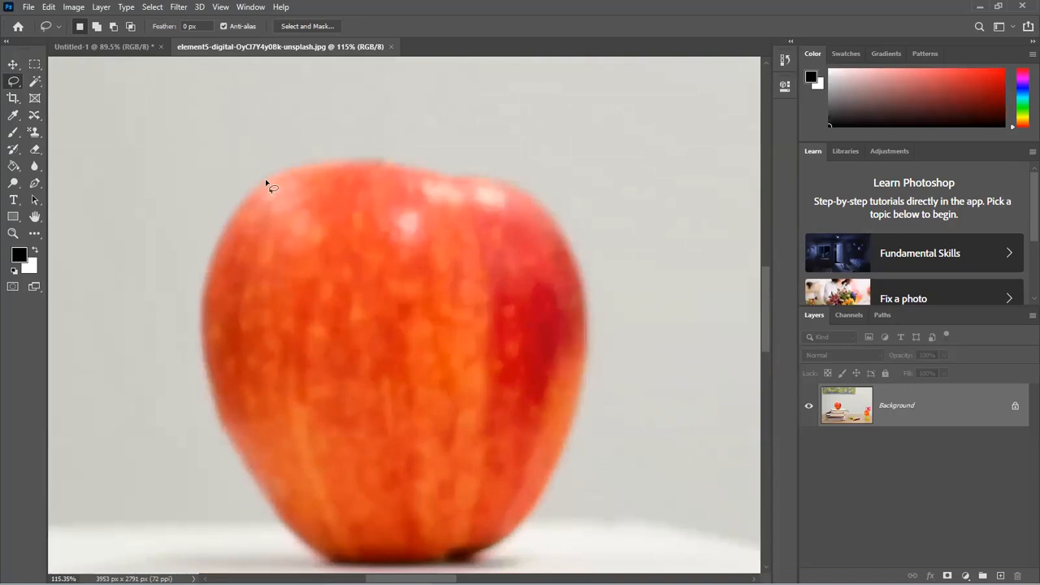
mouse_move(266, 182)
mouse_down()
mouse_move(211, 249)
mouse_move(197, 306)
mouse_move(197, 365)
mouse_move(244, 474)
mouse_move(325, 559)
mouse_move(485, 562)
mouse_move(520, 541)
mouse_move(571, 453)
mouse_move(597, 343)
mouse_move(587, 268)
mouse_move(549, 196)
mouse_move(502, 172)
mouse_move(423, 159)
mouse_move(344, 161)
mouse_move(267, 181)
mouse_up()
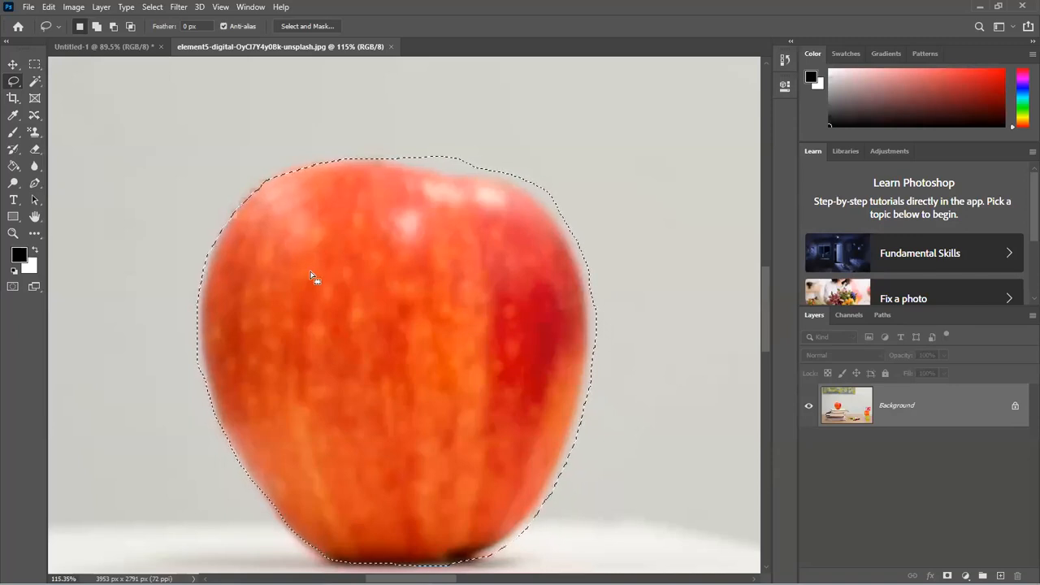
- Check the apple cutout on a trial layer copy with the Background layer hidden, and undo the copy
key(ctrl+j)
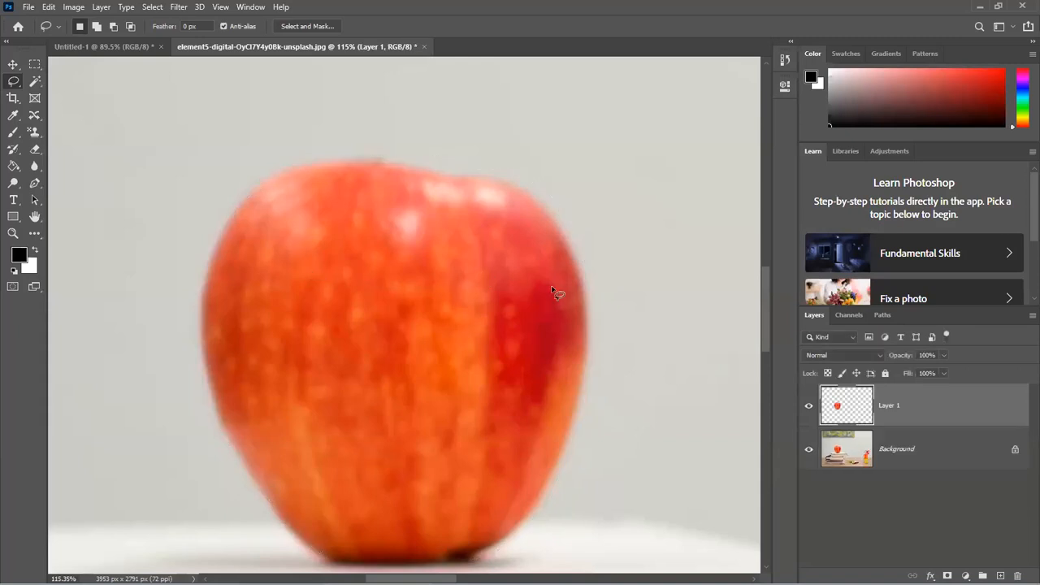
click(808, 450)
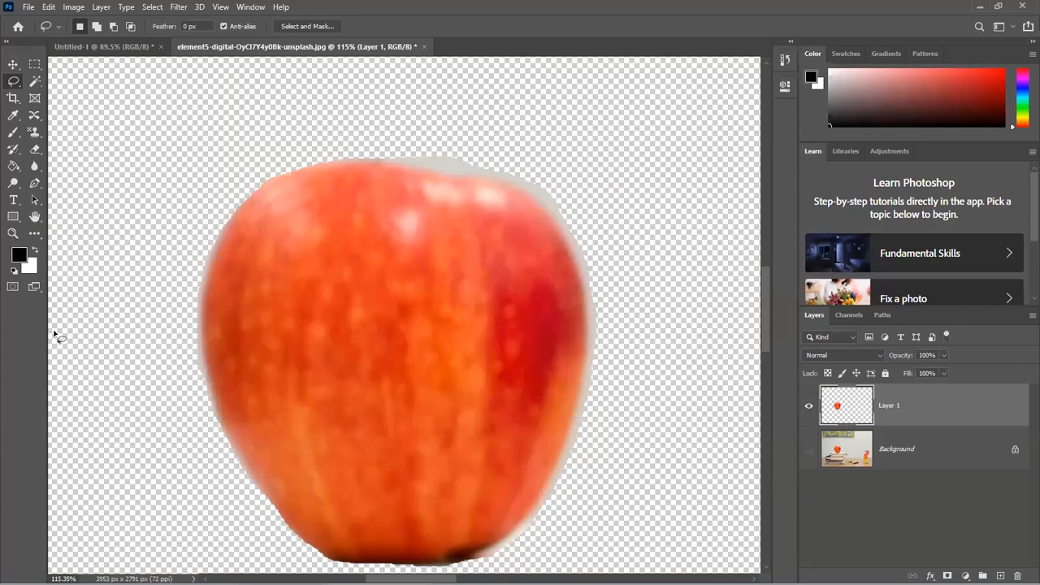
click(809, 450)
key(ctrl+z)
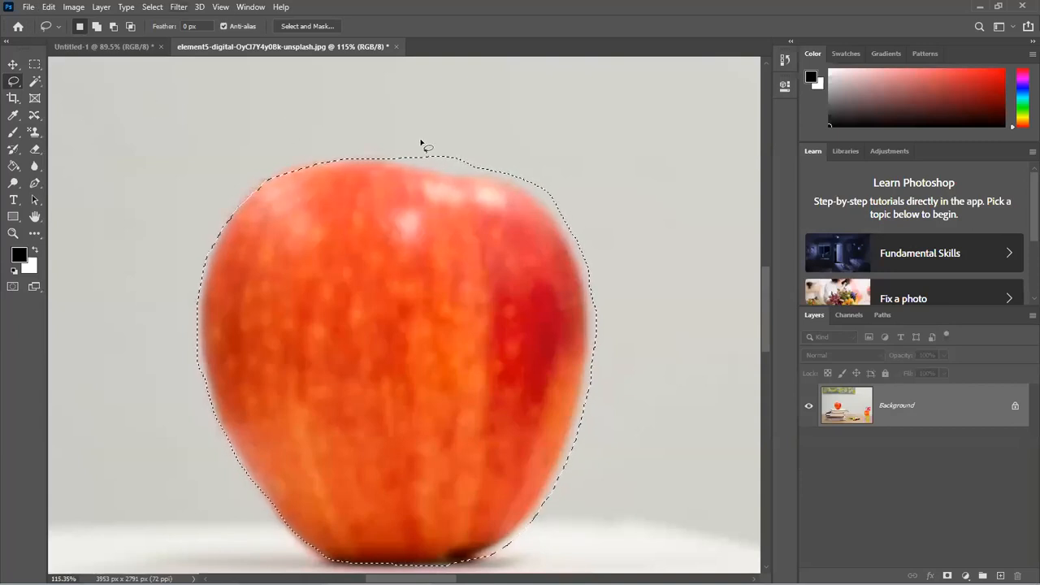
- Subtract the excess background from the apple selection along its upper edge, right side and lower-right edge with the Lasso tool
mouse_move(409, 151)
mouse_down()
mouse_move(540, 196)
mouse_move(558, 176)
mouse_move(514, 134)
mouse_move(467, 128)
mouse_move(415, 147)
mouse_move(467, 152)
mouse_move(405, 149)
mouse_move(453, 168)
mouse_move(461, 159)
mouse_move(438, 143)
mouse_move(396, 143)
mouse_move(445, 170)
mouse_up()
mouse_move(553, 195)
mouse_down()
mouse_move(598, 334)
mouse_move(615, 225)
mouse_move(574, 190)
mouse_move(560, 199)
mouse_move(577, 275)
mouse_up()
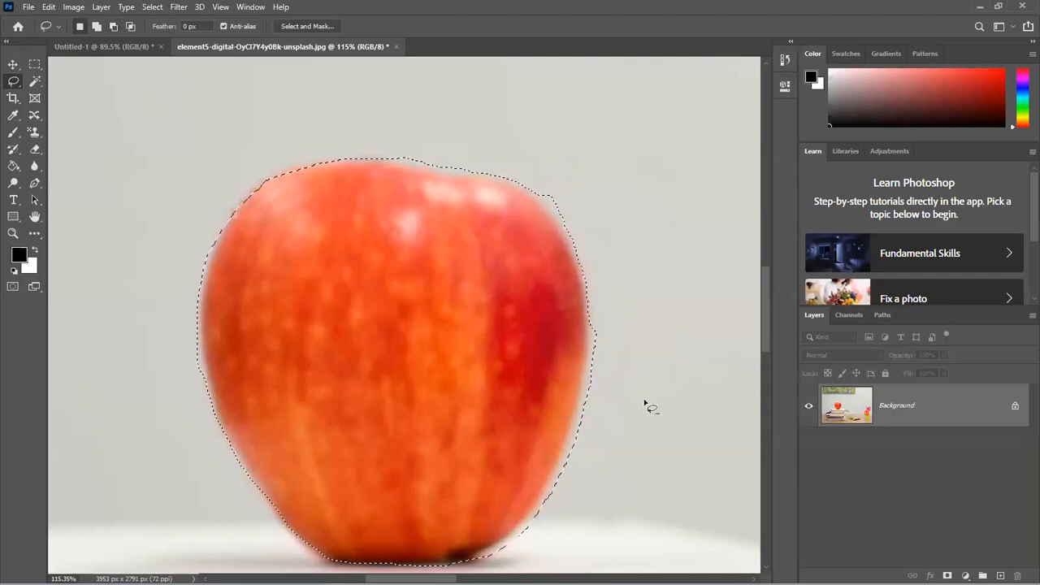
mouse_move(613, 325)
mouse_down()
mouse_move(550, 507)
mouse_move(564, 499)
mouse_move(599, 424)
mouse_move(612, 327)
mouse_up()
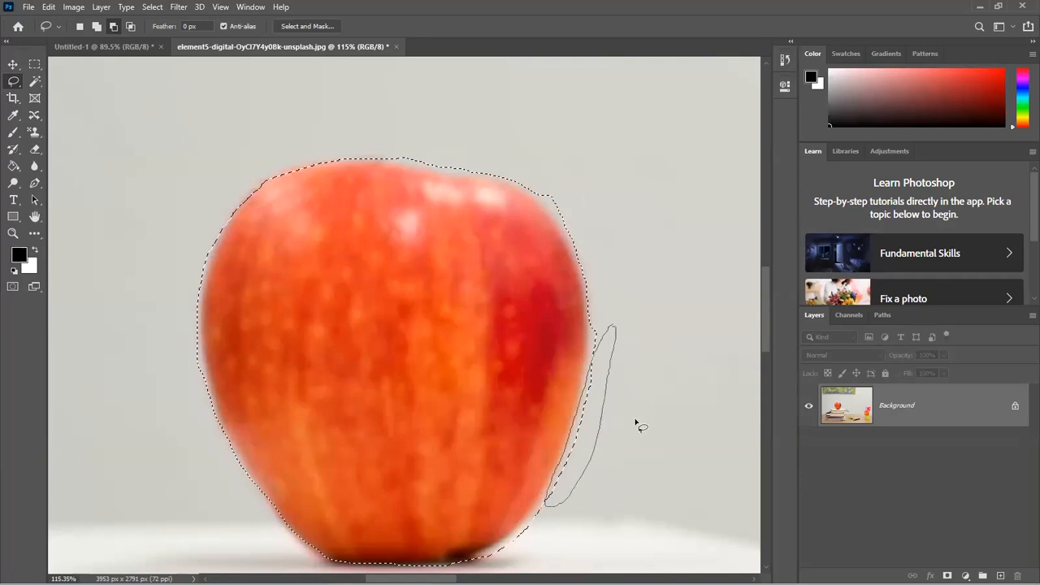
scroll(520, 406, down, 3)
mouse_move(528, 395)
mouse_down()
mouse_move(474, 422)
mouse_move(576, 390)
mouse_up()
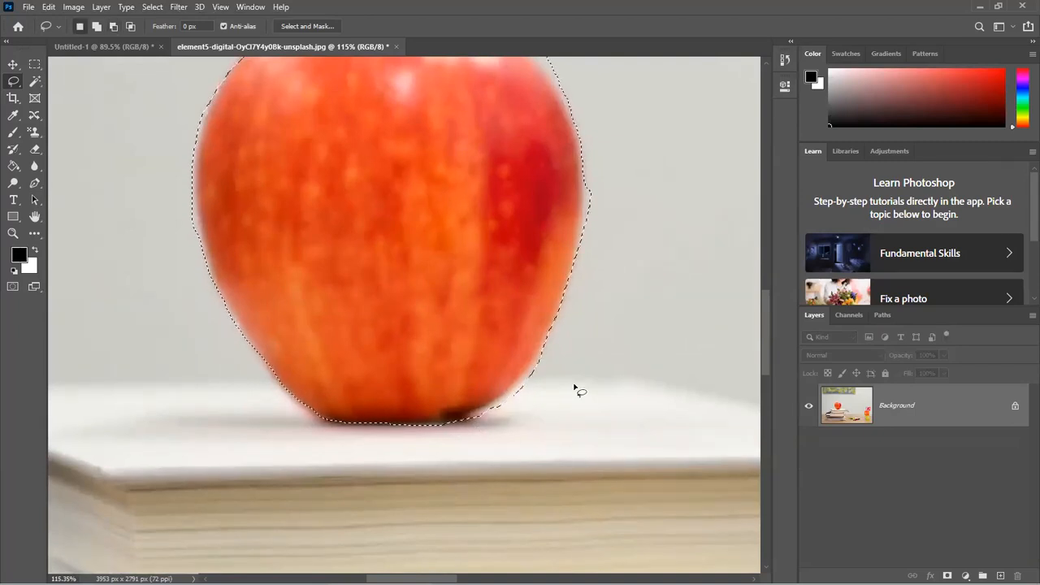
- Copy the selected apple to a new layer and move the copy directly beside the original apple on its left
key(ctrl+j)
key(v)
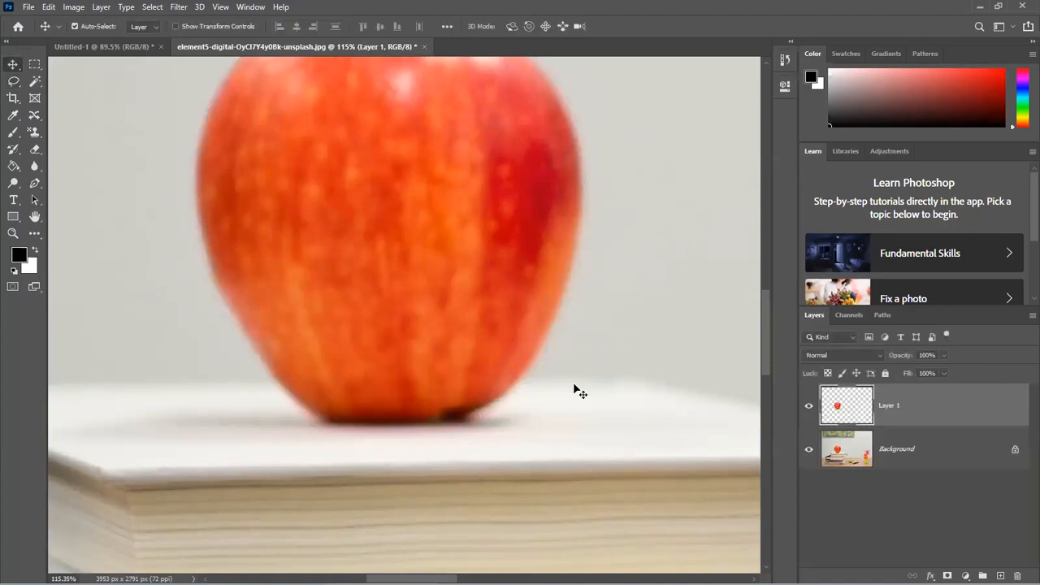
scroll(573, 388, down, 3)
scroll(572, 388, down, 4)
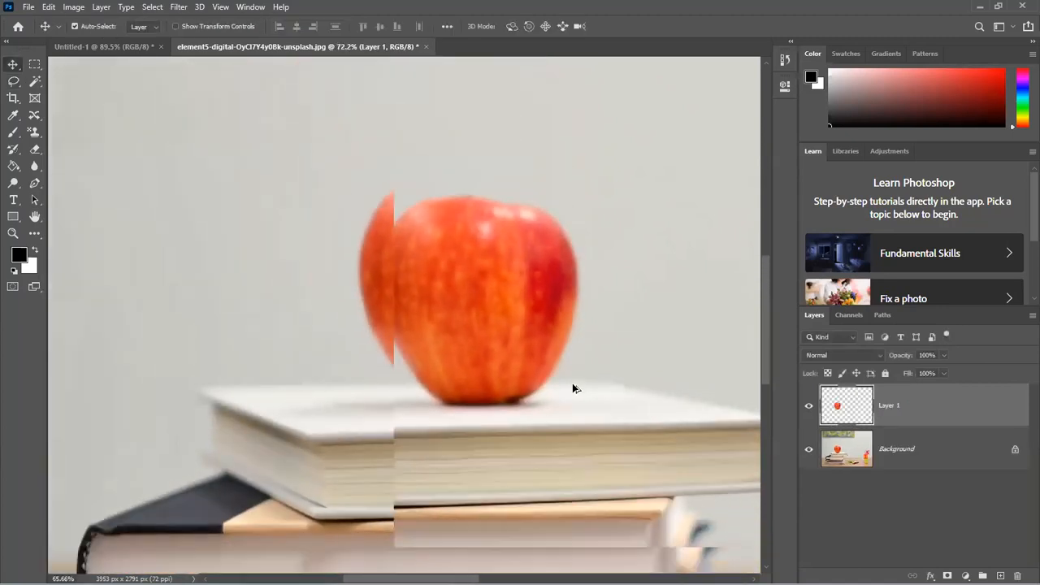
scroll(572, 390, down, 1)
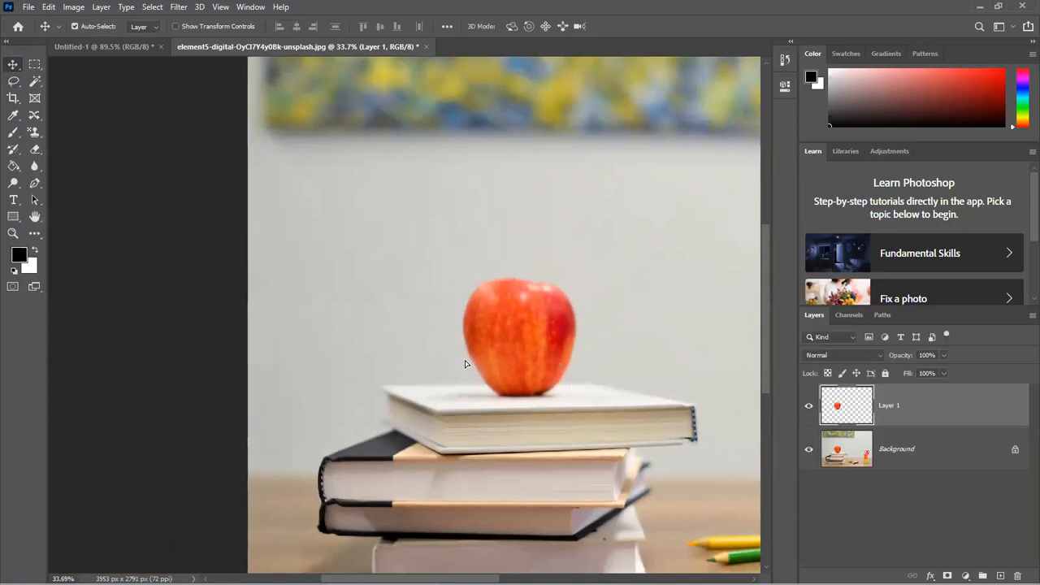
drag(542, 360, 423, 360)
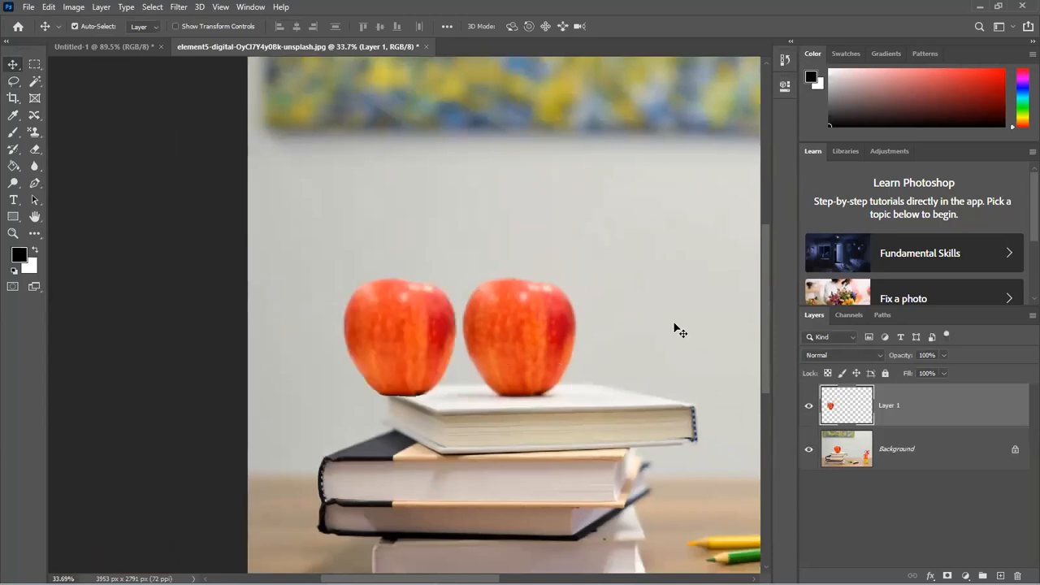
click(674, 325)
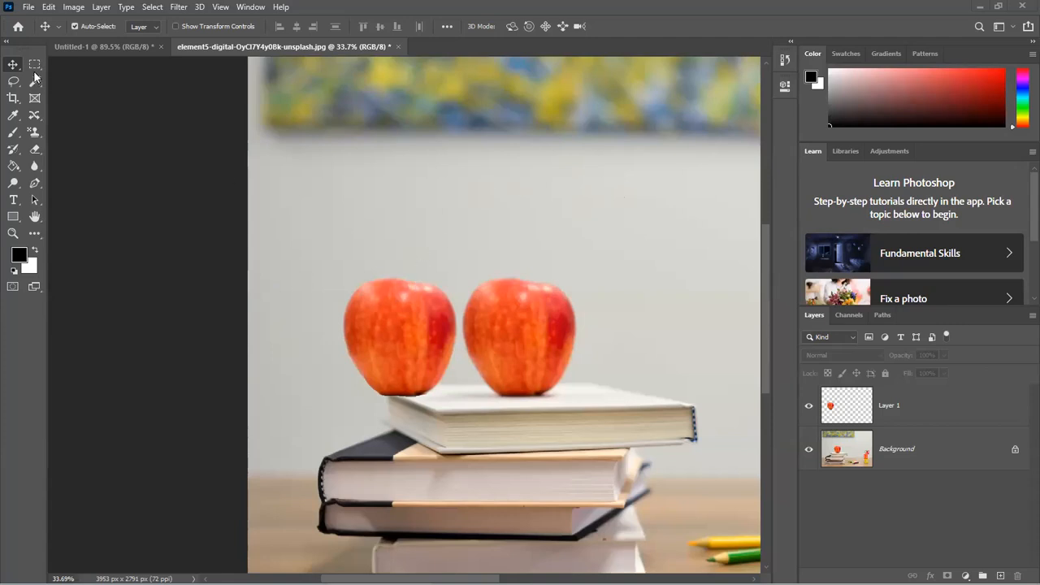
- Activate the Polygonal Lasso tool and switch to the blank Untitled-1 document
click(11, 84)
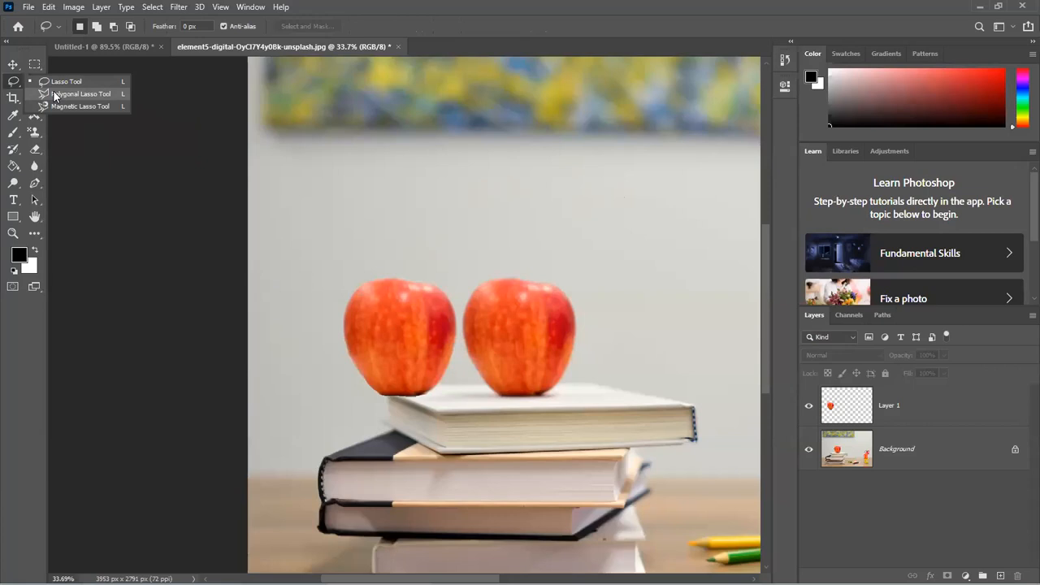
click(79, 94)
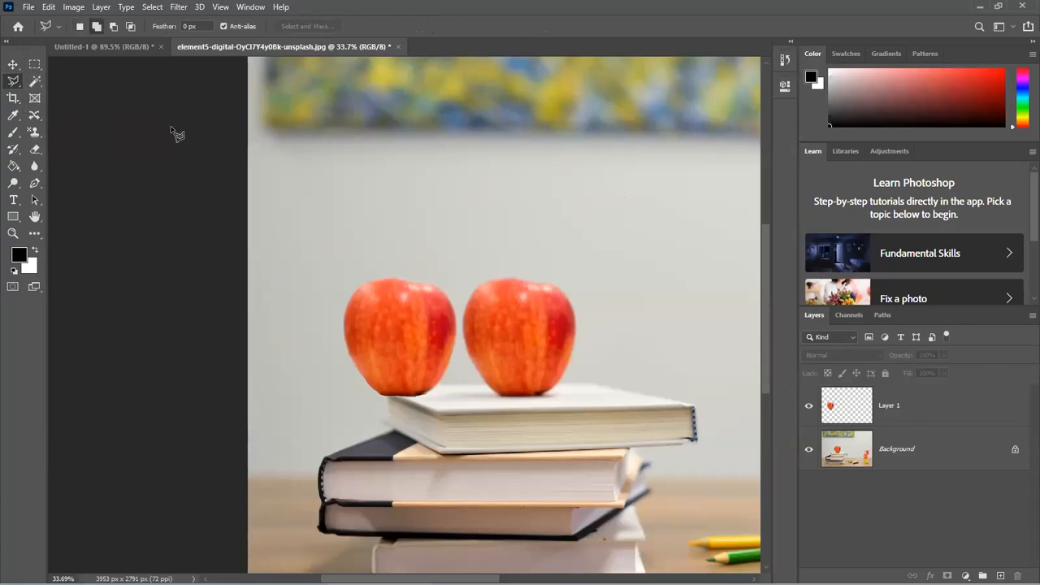
click(99, 47)
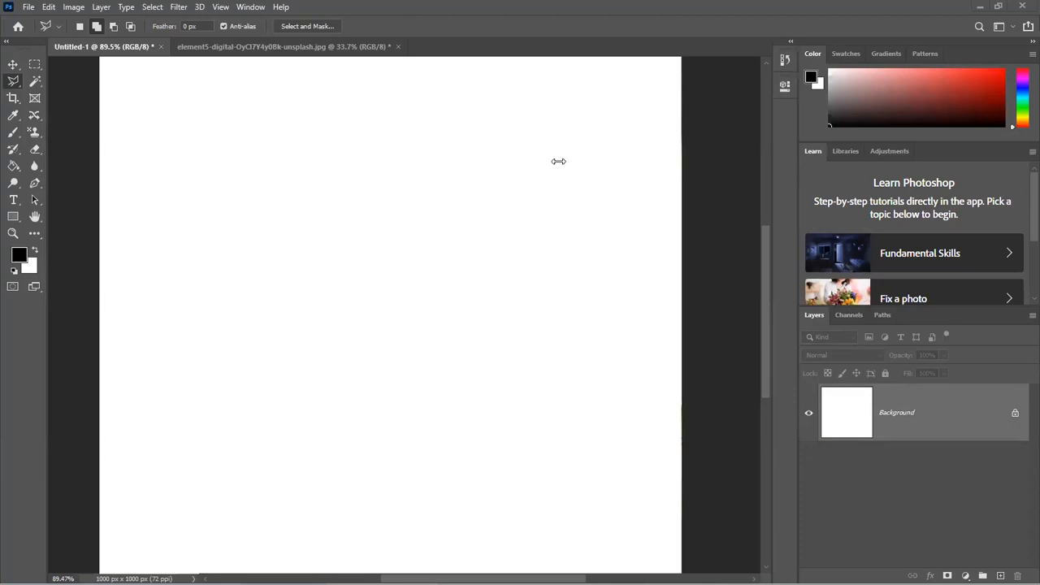
- Return to the apple photo and compare the copied apple with the Background layer hidden and shown
key(ctrl+Tab)
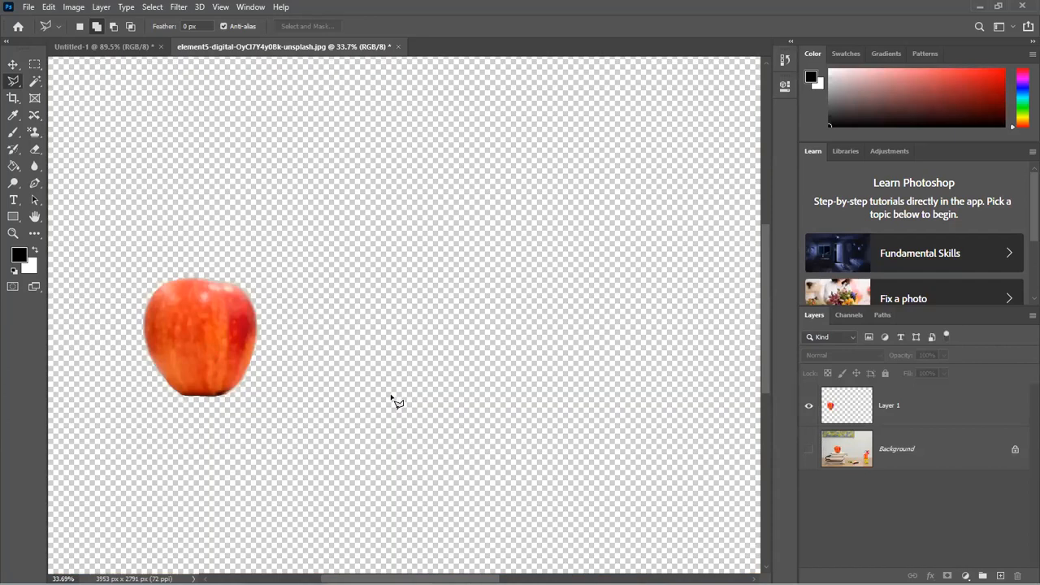
click(810, 450)
click(809, 449)
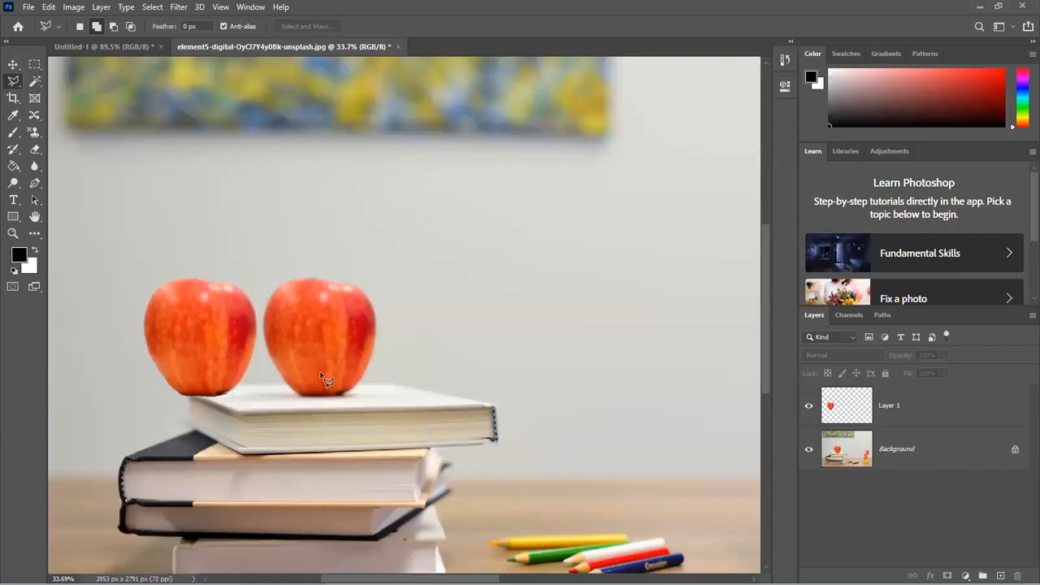
- Switch to the Untitled-1 document and draw a slanted four-sided selection on the upper canvas with the Polygonal Lasso tool
click(116, 46)
scroll(251, 186, down, 3)
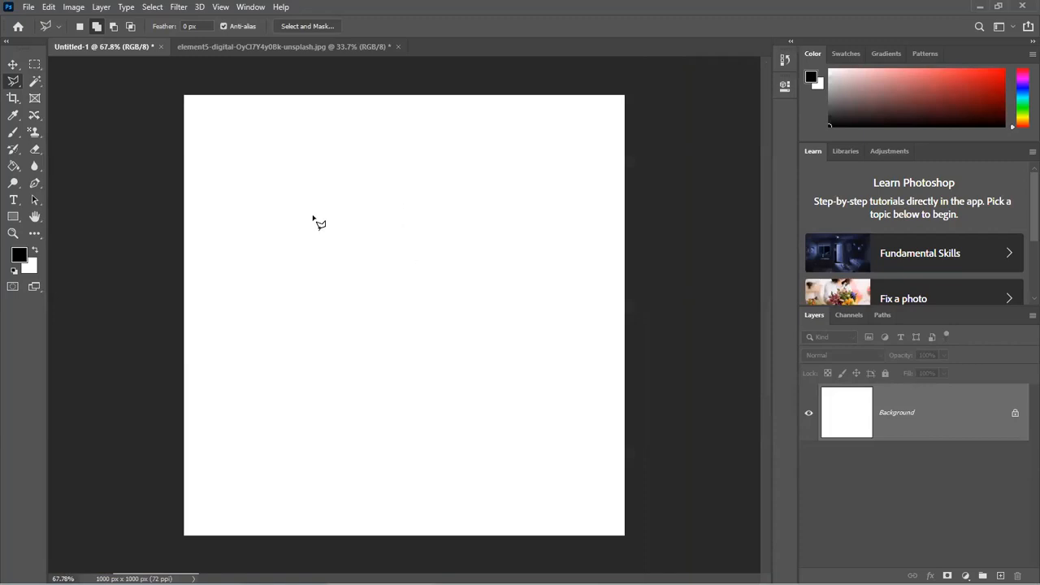
click(311, 213)
click(483, 173)
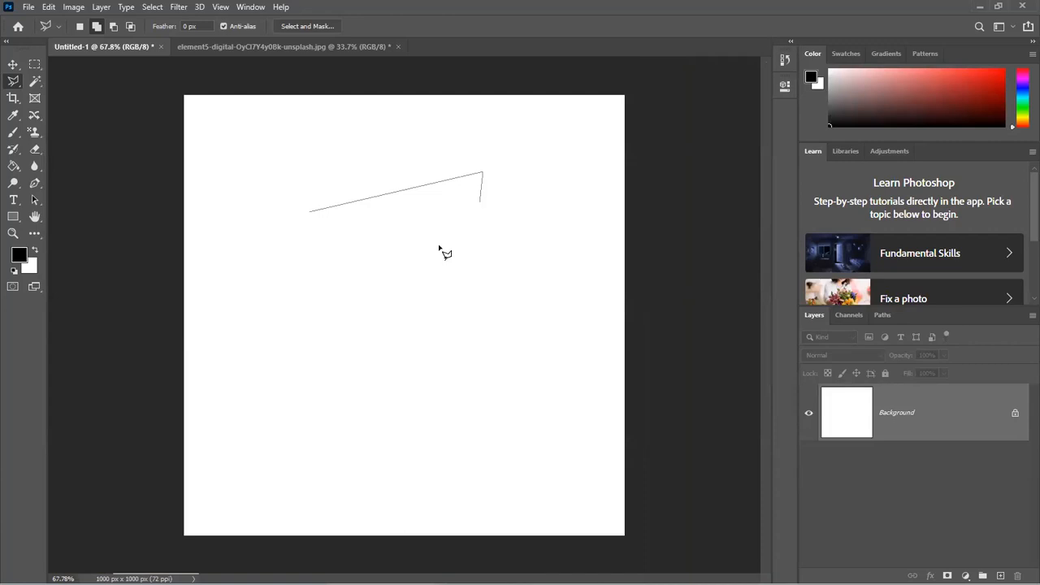
click(304, 355)
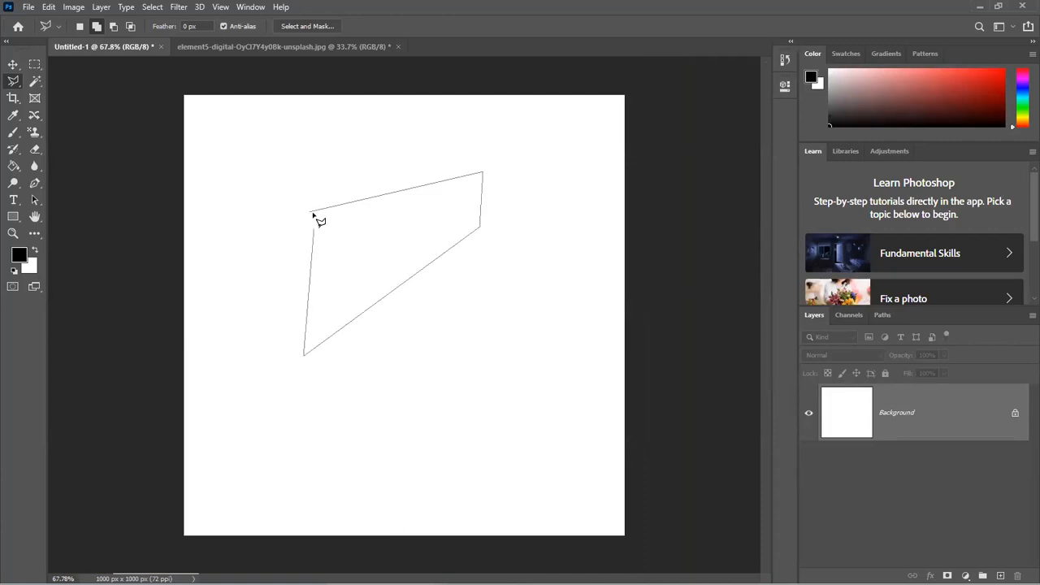
click(310, 214)
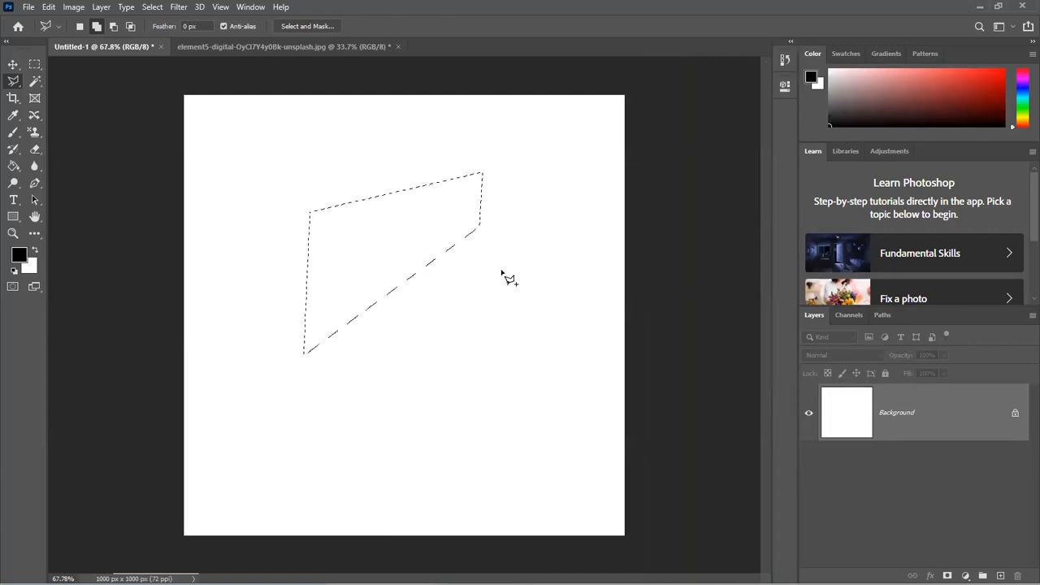
- Fill the four-sided selection with black, undo the fill and deselect
key(alt+BackSpace)
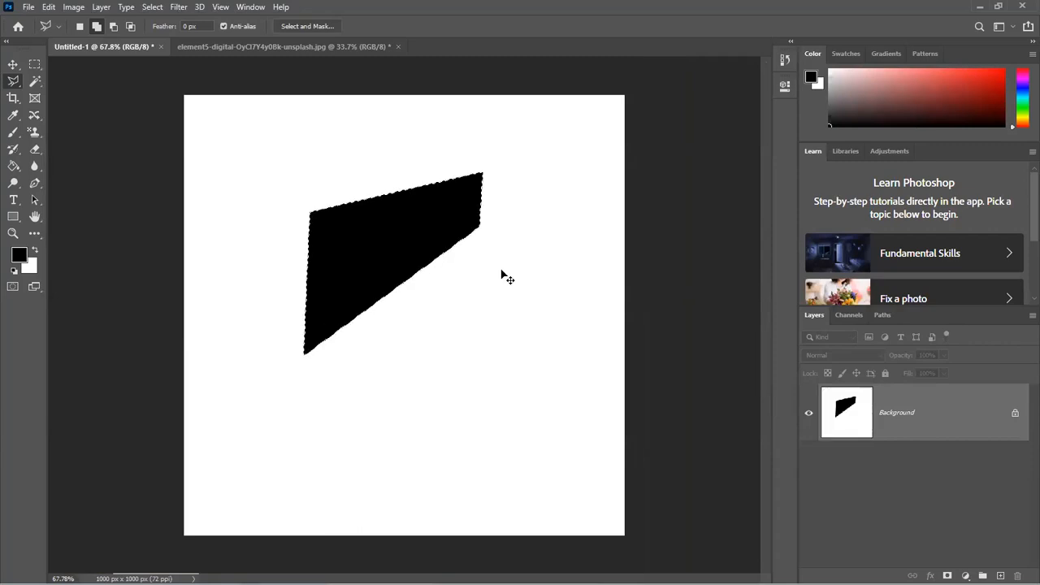
key(ctrl+z)
key(ctrl+d)
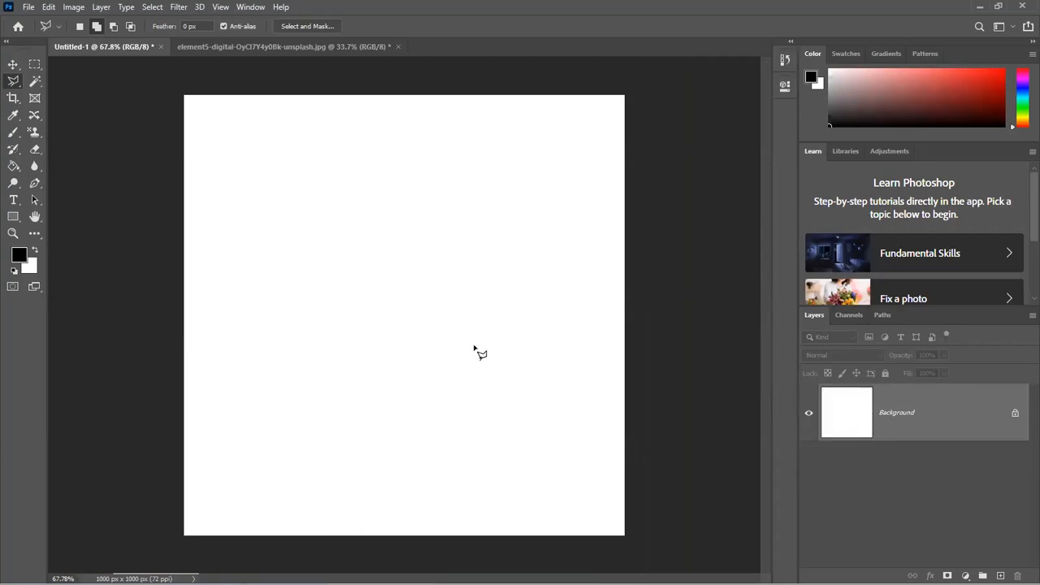
- Draw a tall road-like trapezoid selection, narrow at its upper end, in the middle of the canvas and fill it with black
click(336, 403)
click(489, 403)
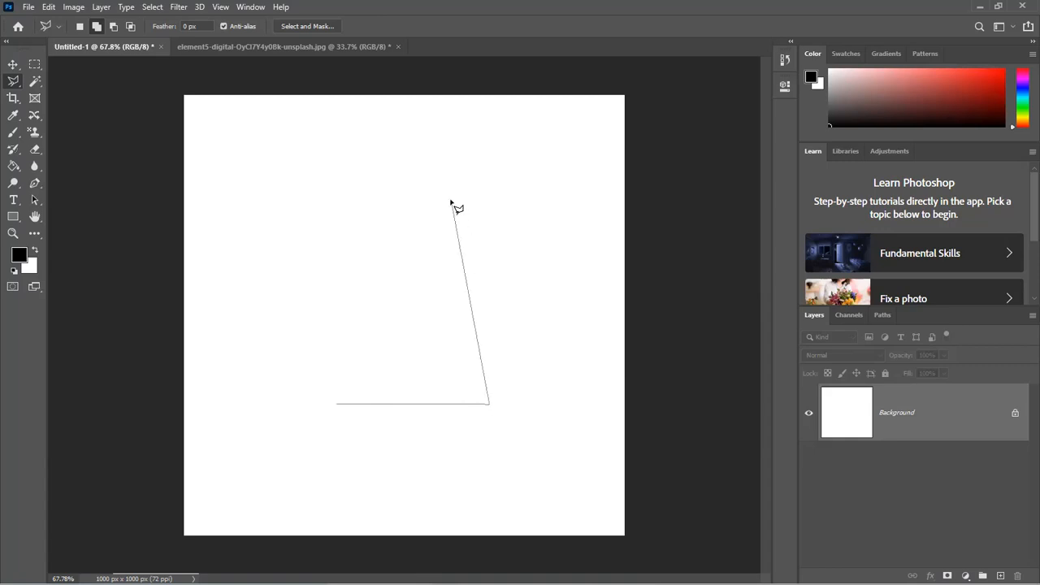
click(450, 160)
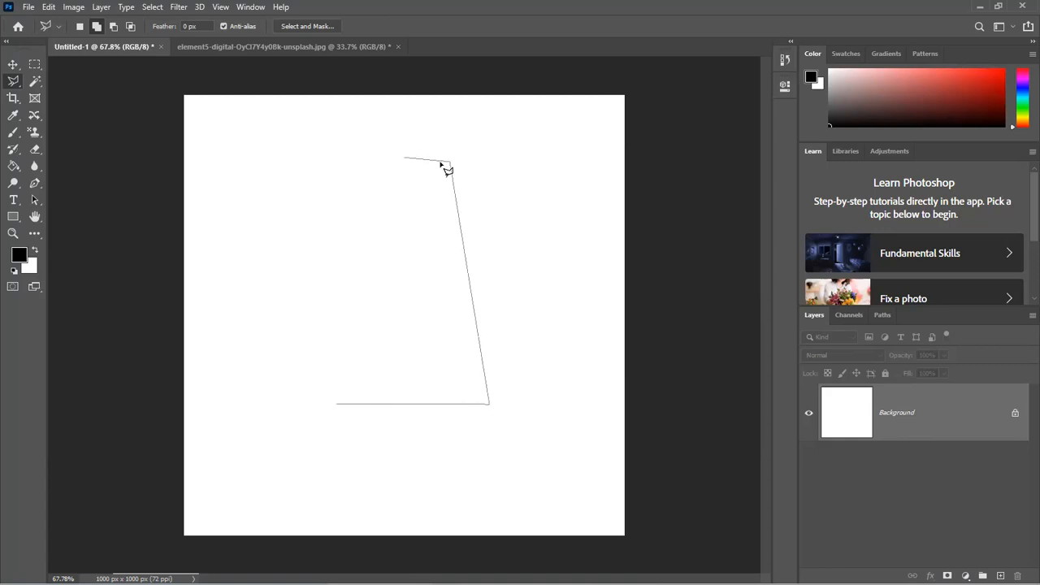
click(395, 159)
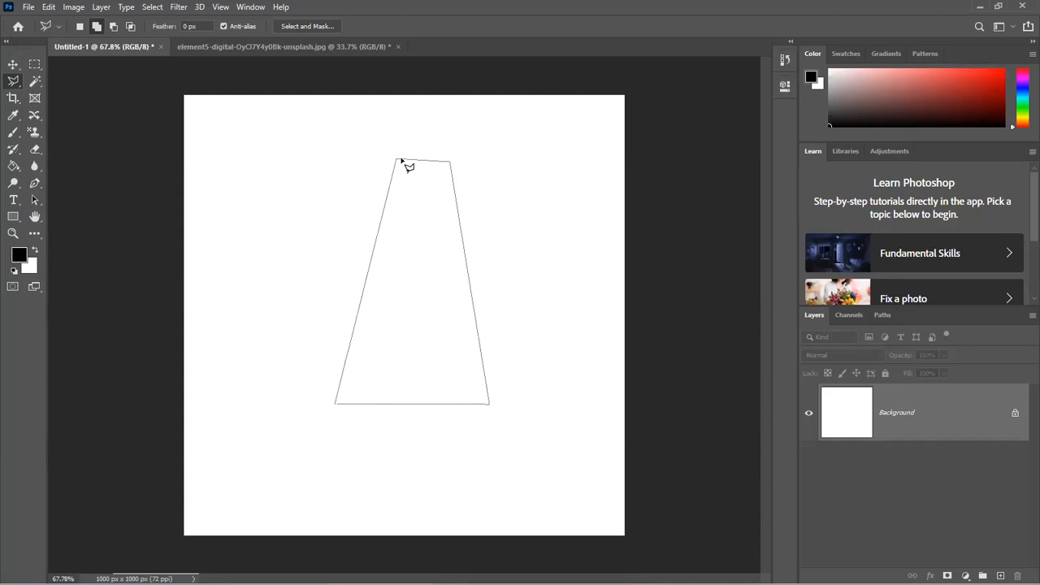
key(Return)
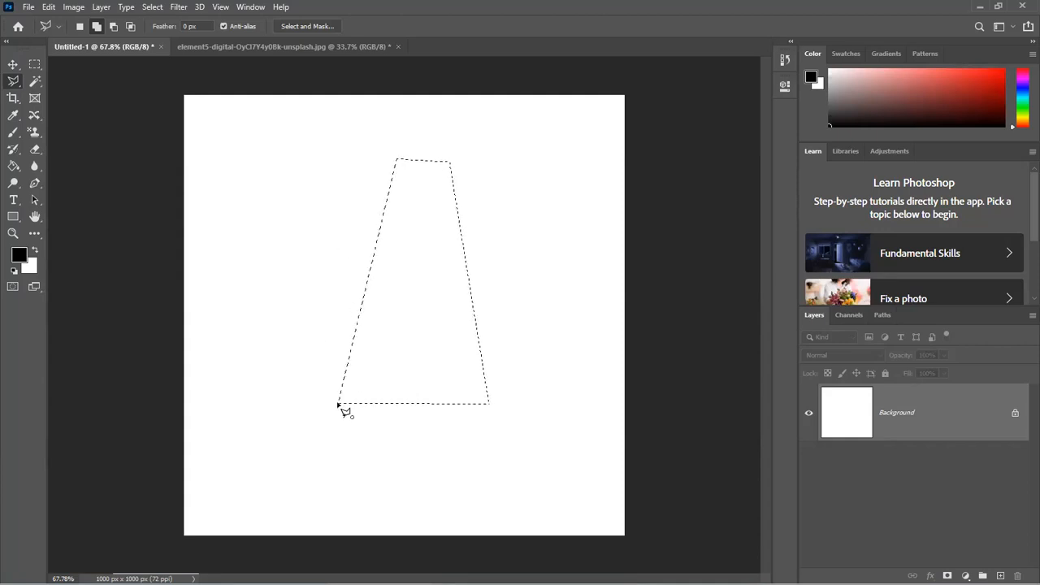
key(alt+BackSpace)
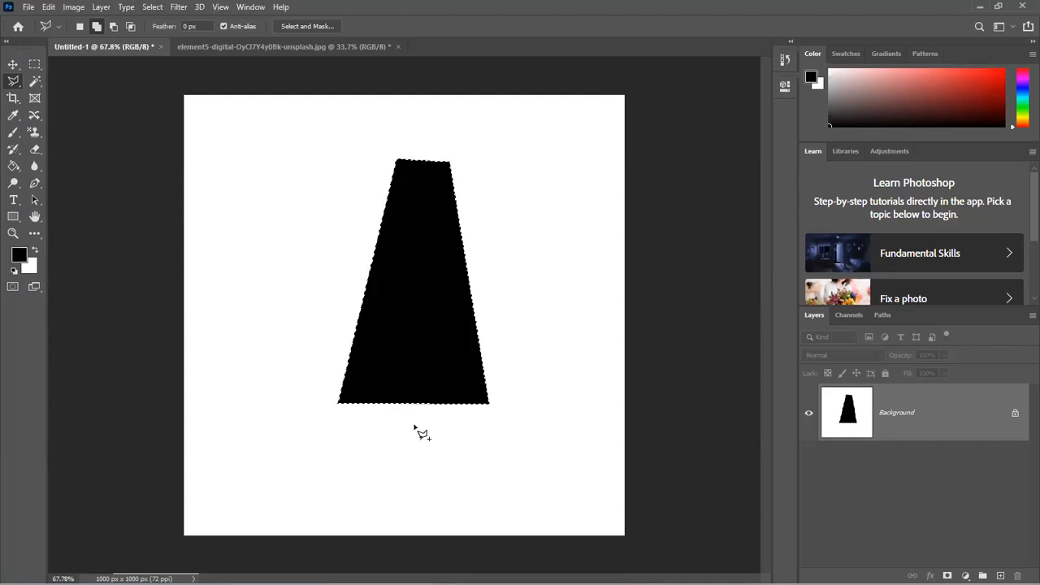
- Select a small vertical rectangle in the upper half of the black trapezoid and fill it with the white background color
key(m)
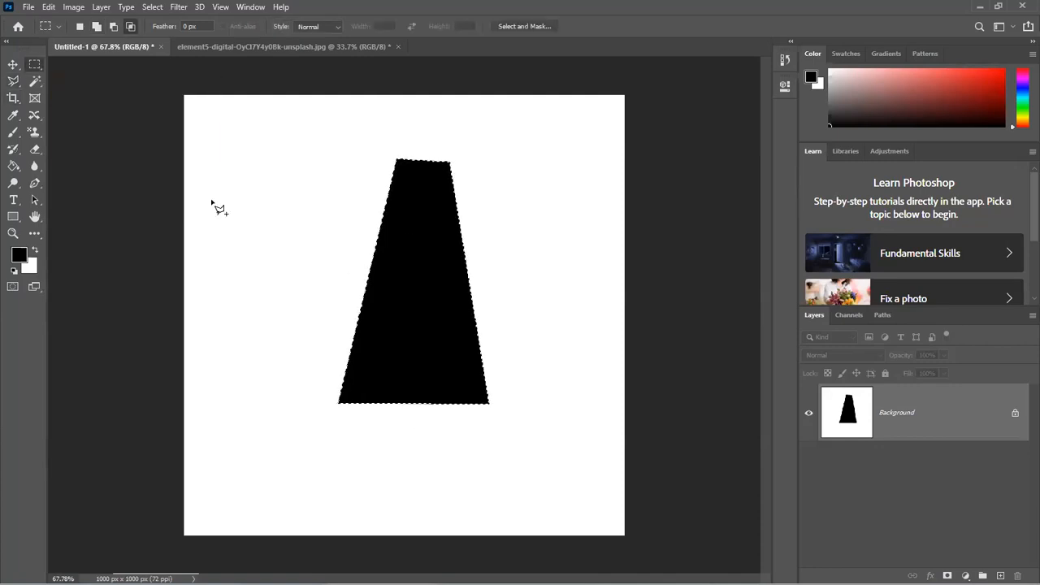
drag(412, 215, 423, 256)
key(ctrl+BackSpace)
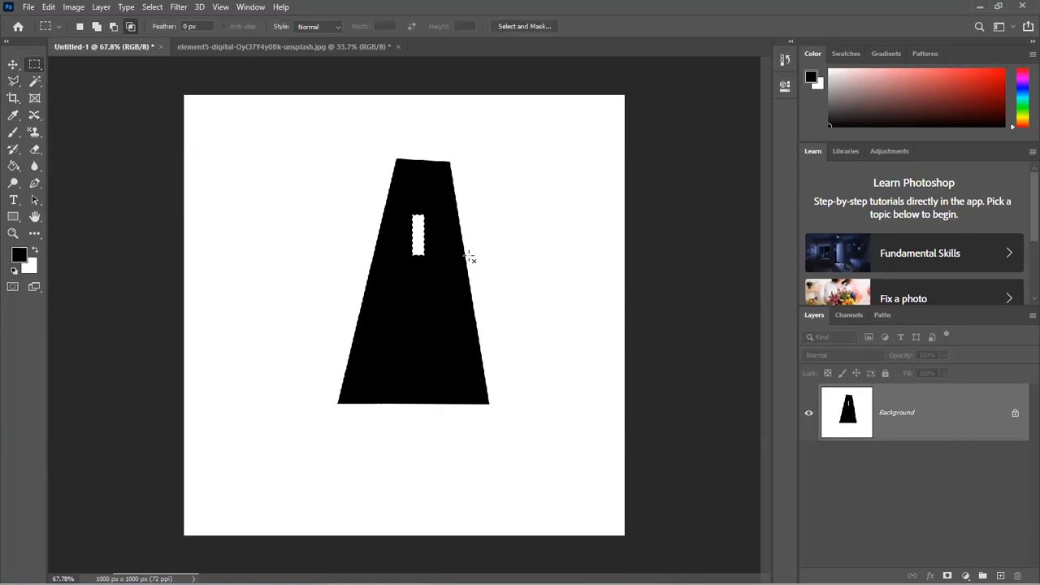
- Duplicate the white dash twice down the trapezoid to form a dashed road line and deselect
key(v)
drag(419, 260, 418, 314)
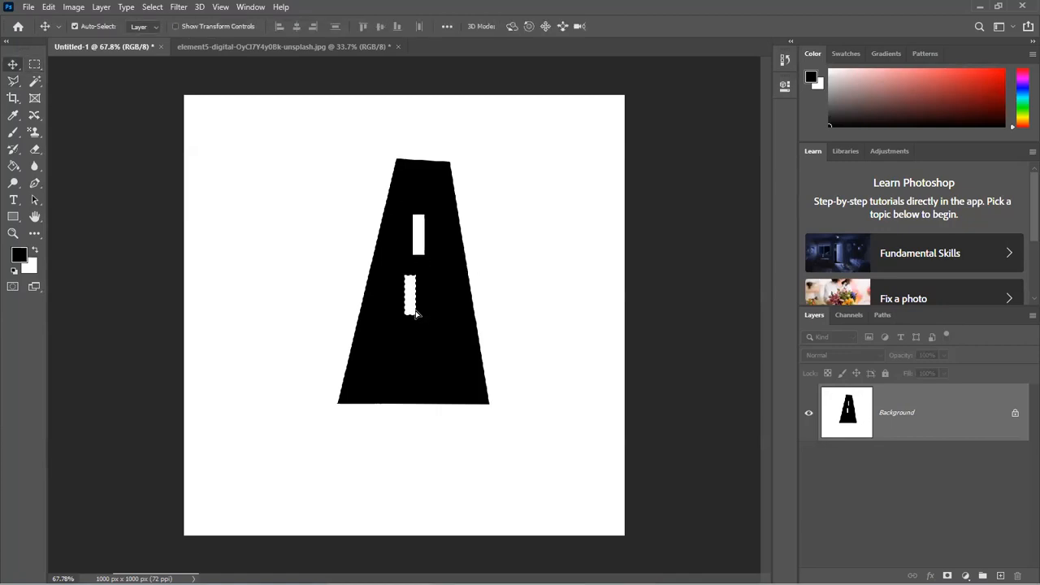
drag(415, 307, 425, 377)
scroll(425, 376, up, 1)
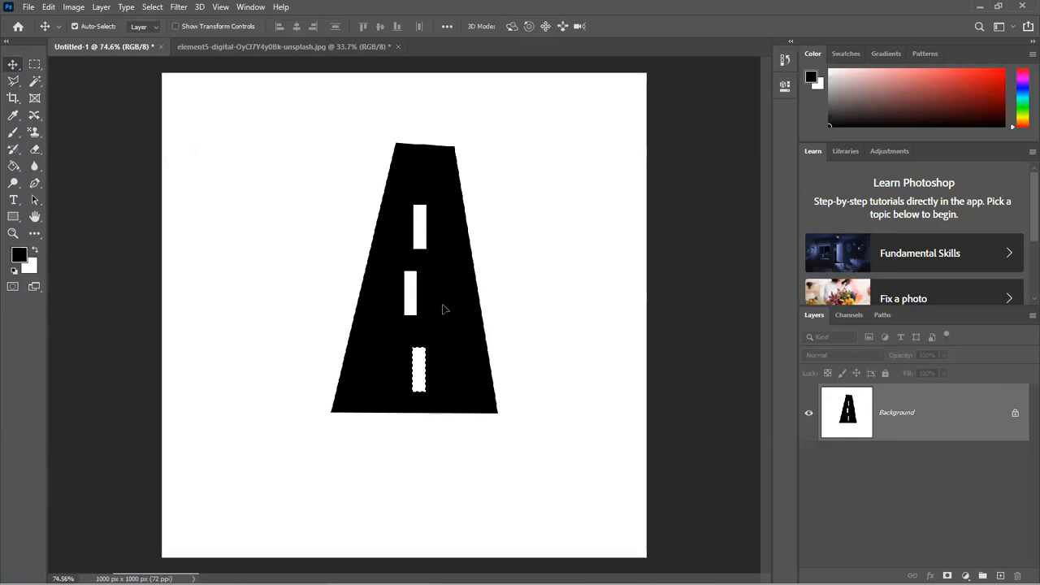
key(ctrl+d)
- Open the living-room photo whose file name ends in 98WE9hWWjiQ-unsplash from the PHOTOSHOP IMAGES folder
click(27, 6)
click(45, 31)
scroll(354, 228, down, 5)
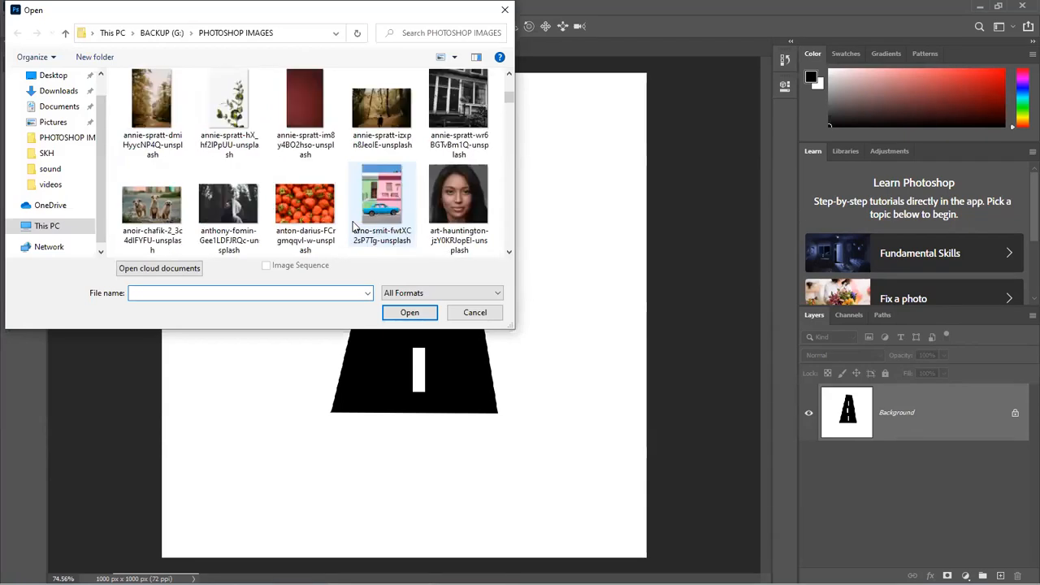
scroll(353, 228, down, 1)
scroll(354, 227, down, 1)
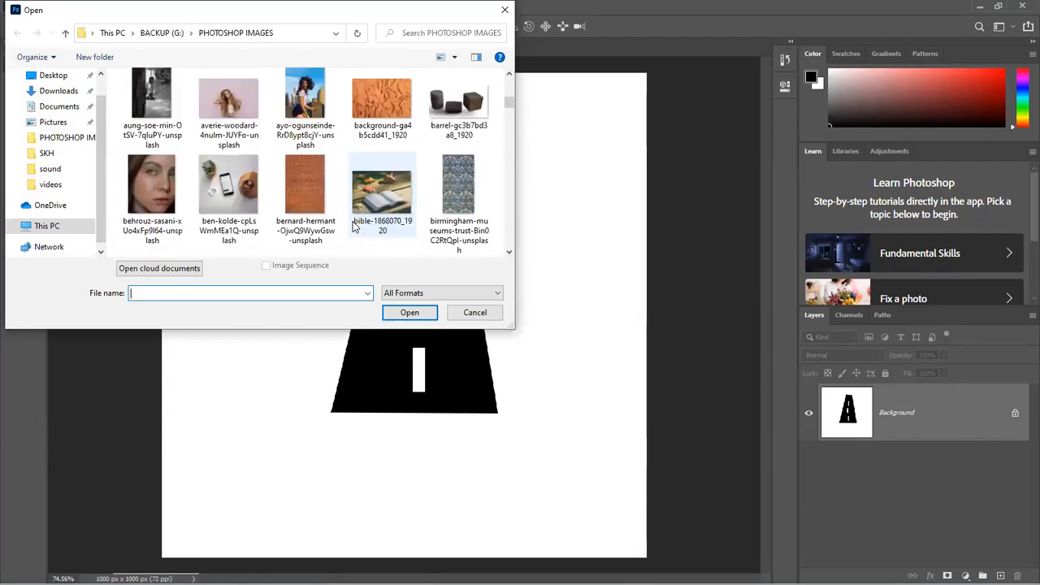
scroll(353, 228, down, 2)
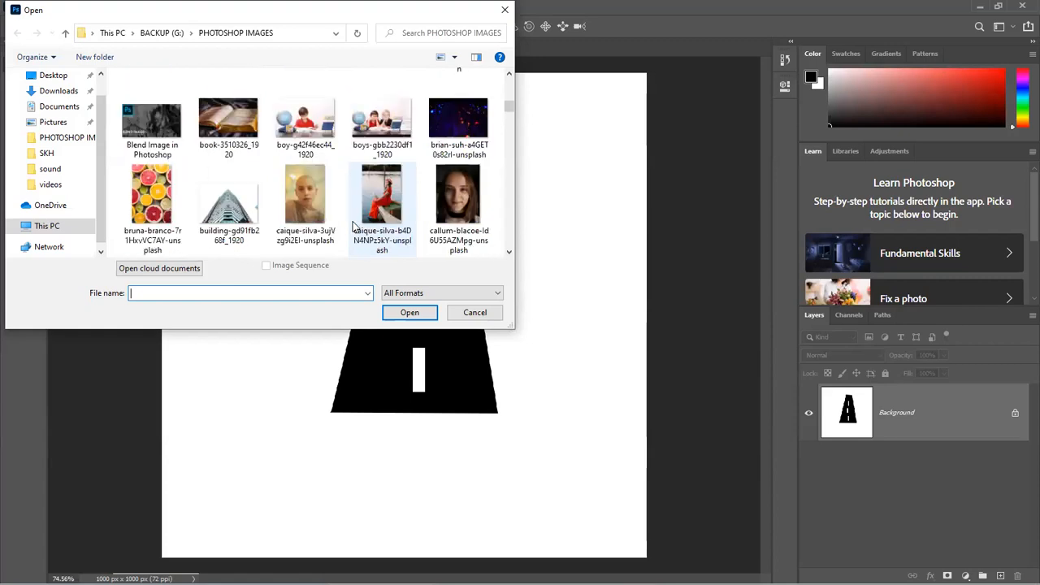
scroll(354, 228, down, 3)
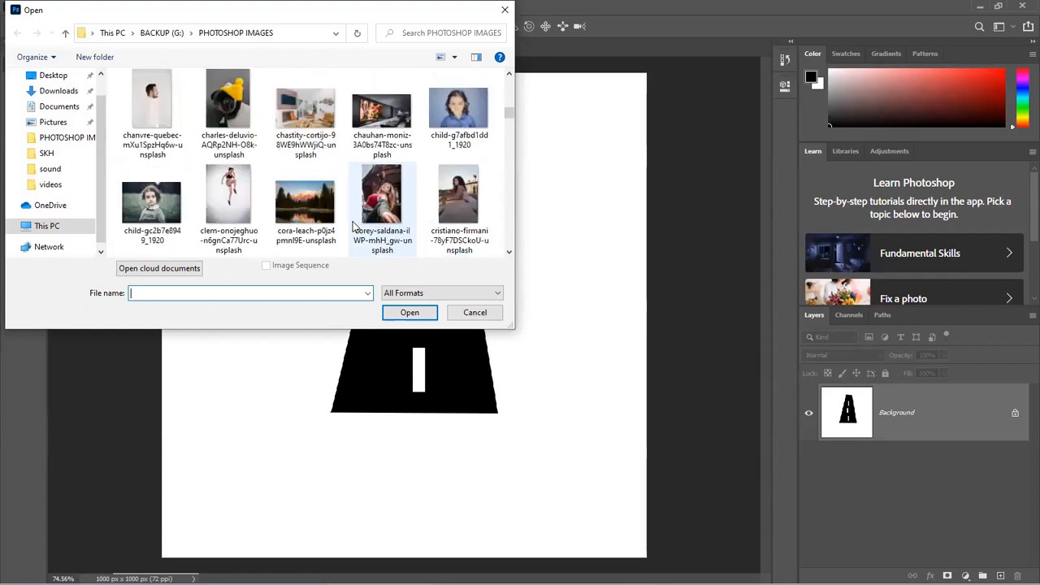
click(305, 120)
double_click(308, 132)
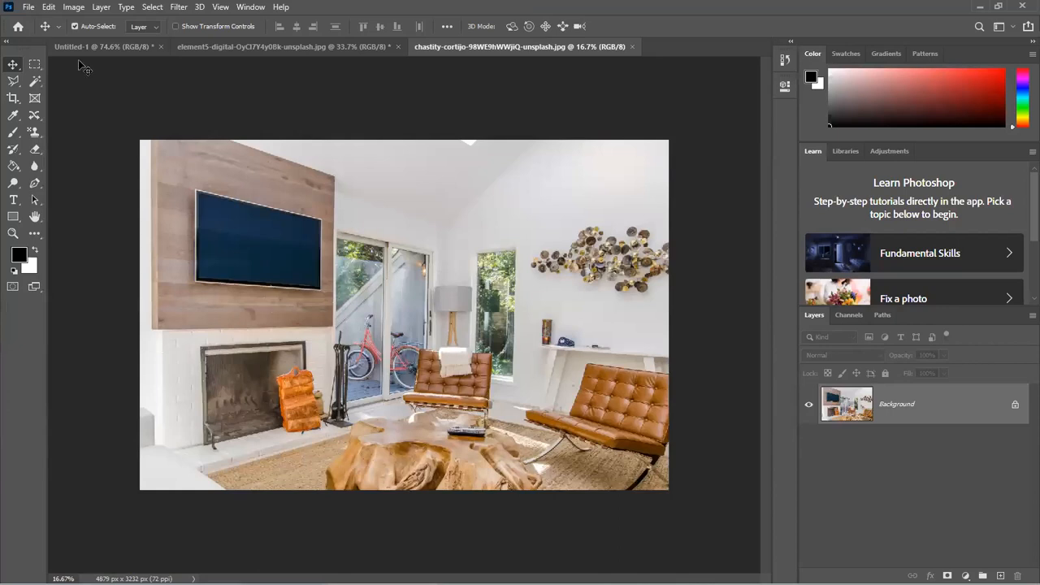
- Copy a rectangular area around the wall-mounted TV to a new layer and check the copy with the Background layer hidden
key(m)
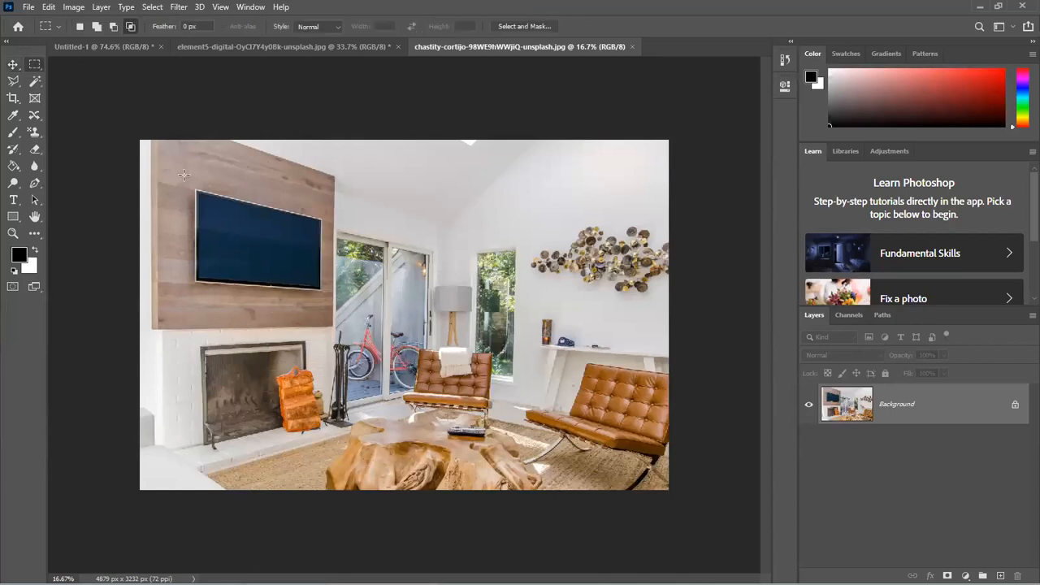
drag(363, 322, 183, 173)
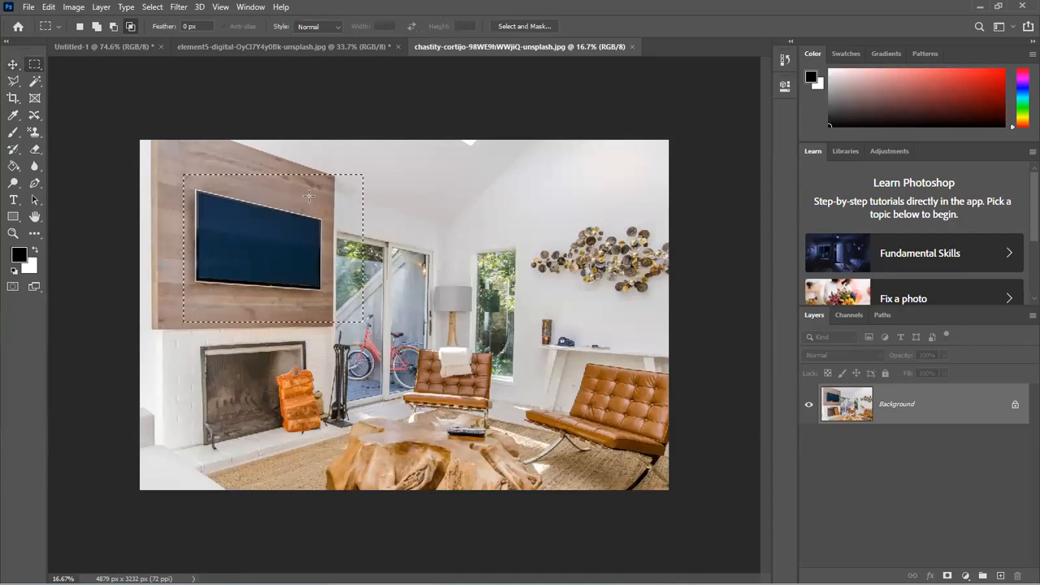
key(ctrl+j)
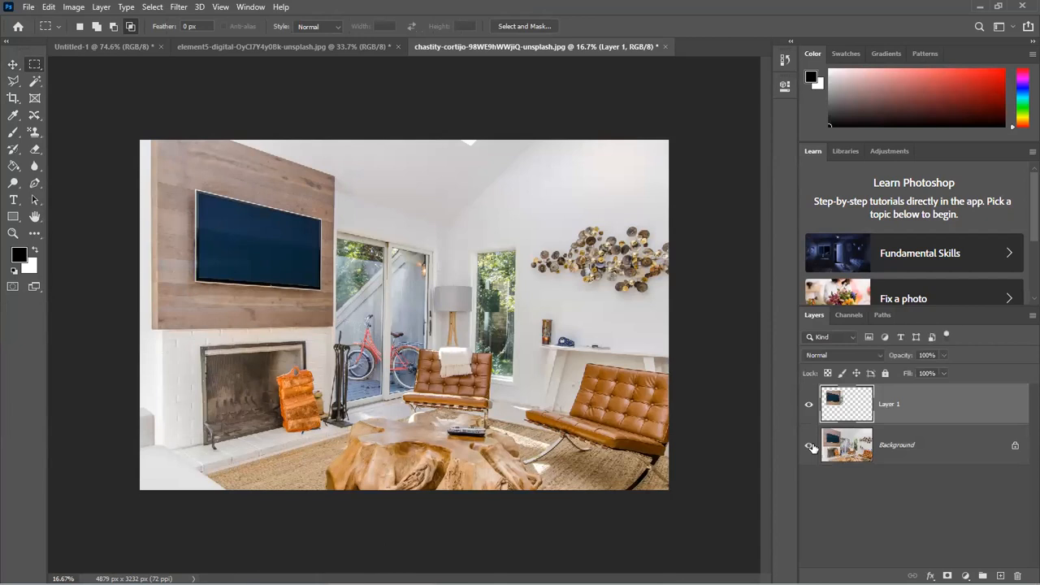
click(809, 445)
click(812, 447)
- Set the background color to red and the foreground color to blue 2766a4
click(978, 84)
key(x)
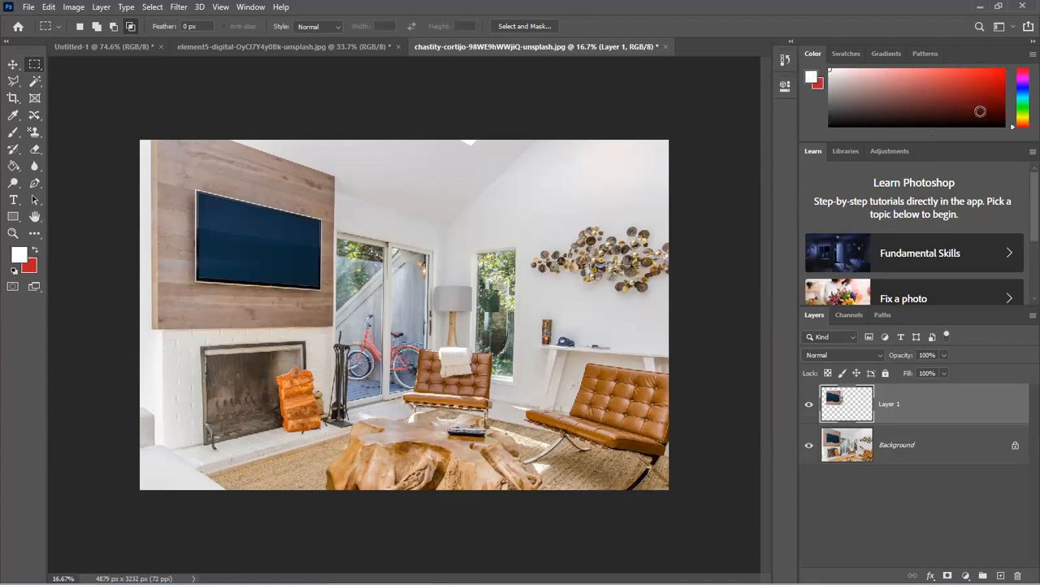
click(962, 90)
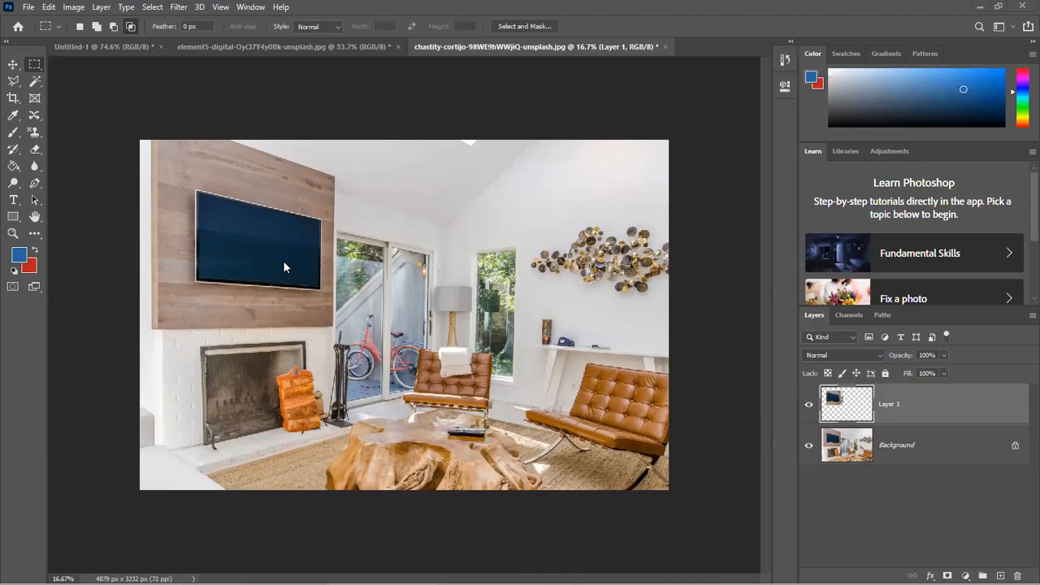
- Set the foreground color to dark green 1e5b25 in the Color Picker
click(18, 255)
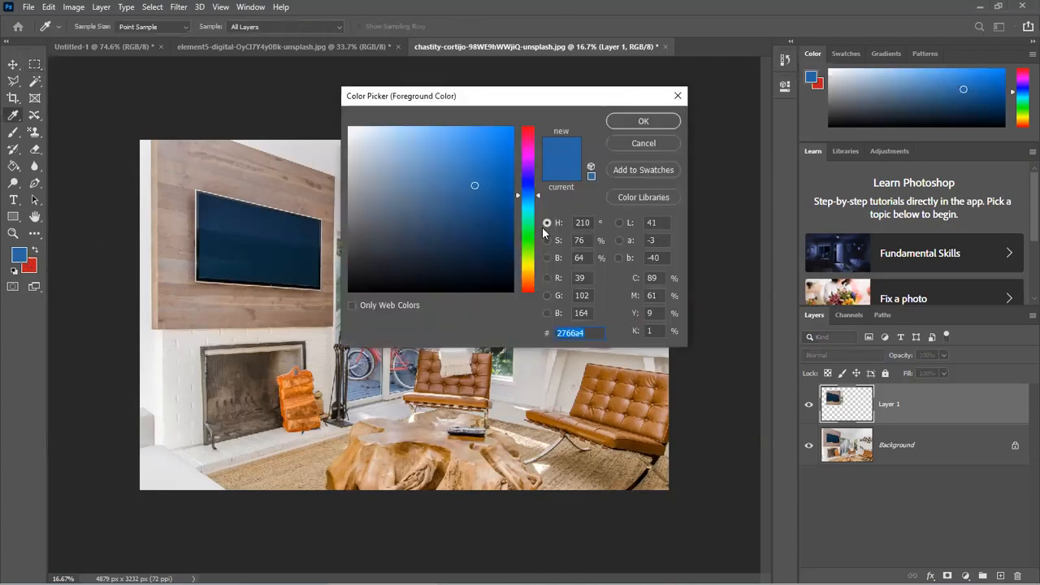
click(528, 234)
click(471, 227)
click(490, 182)
click(428, 178)
click(459, 233)
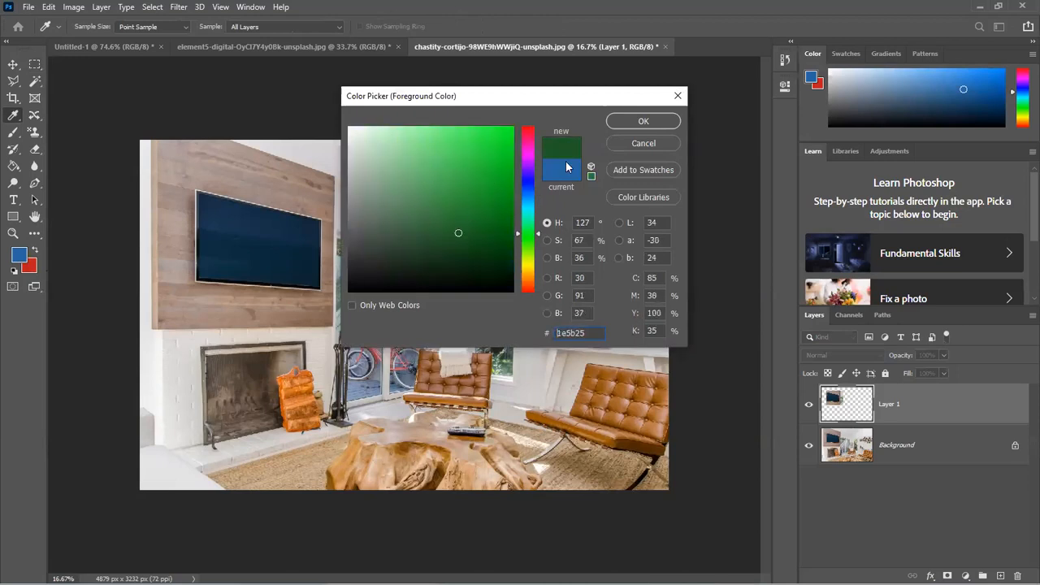
click(617, 125)
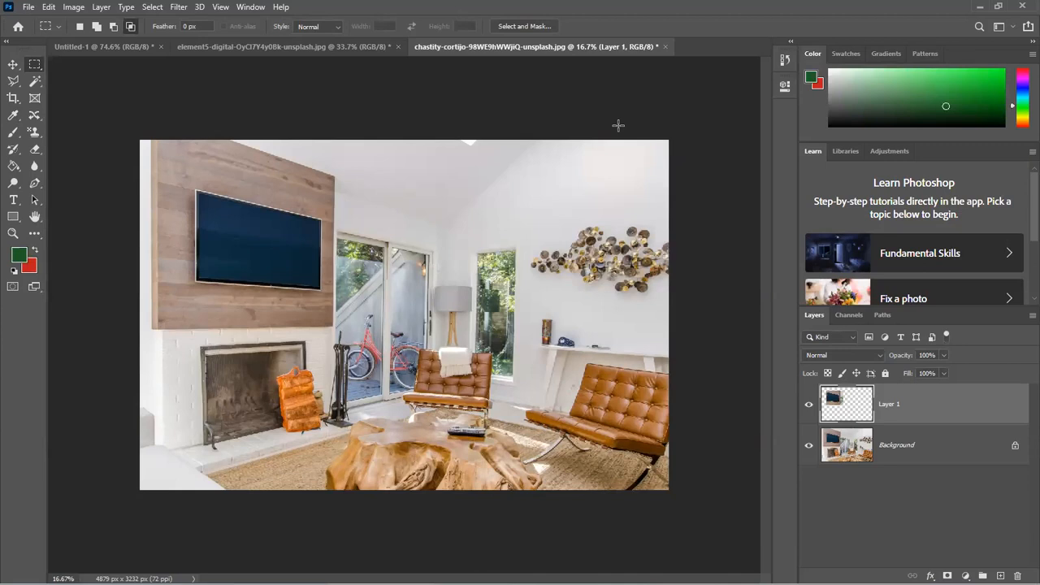
- Fill Layer 1 with the foreground color in Normal mode at 100% opacity and undo the fill
key(shift+F5)
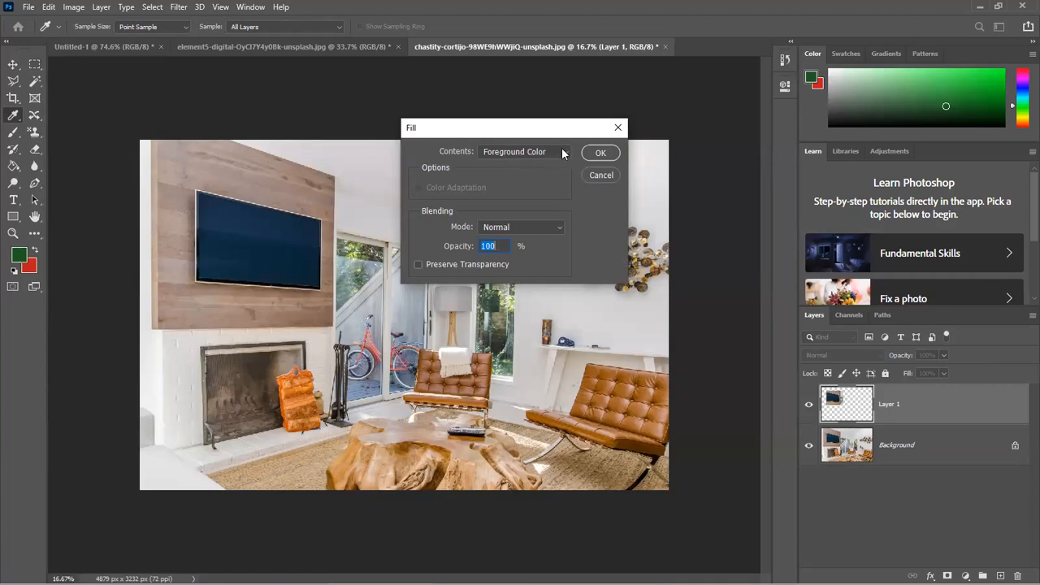
click(597, 153)
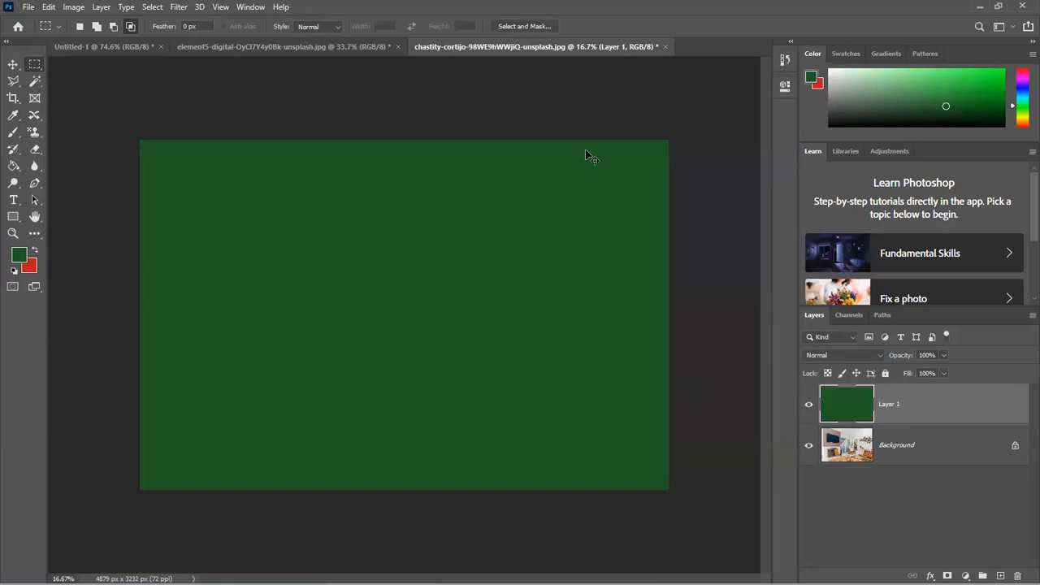
key(ctrl+z)
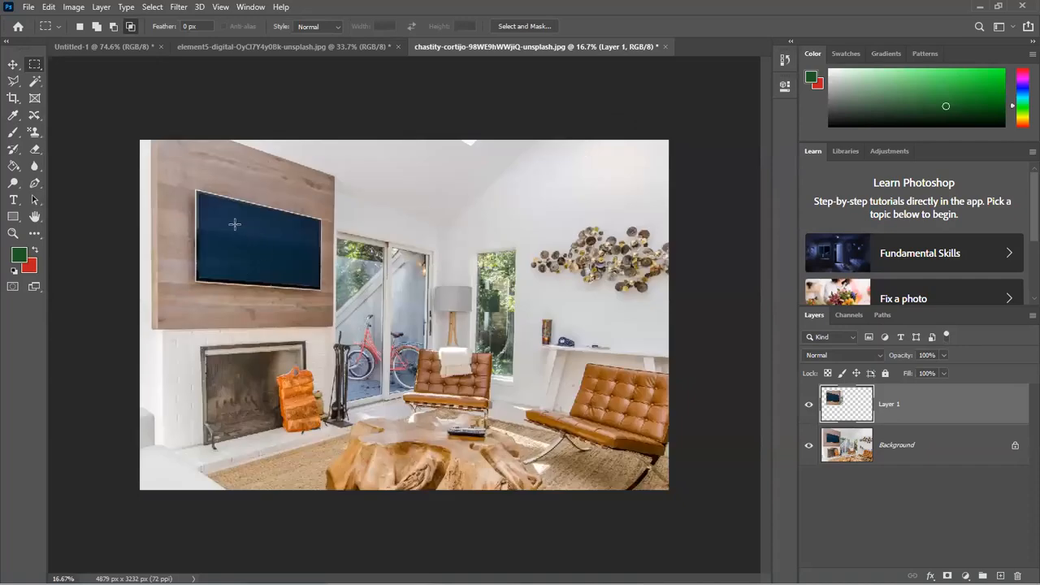
- Start a Polygonal Lasso outline at the TV frame's upper-left corner and trace down to its lower-left corner
click(12, 82)
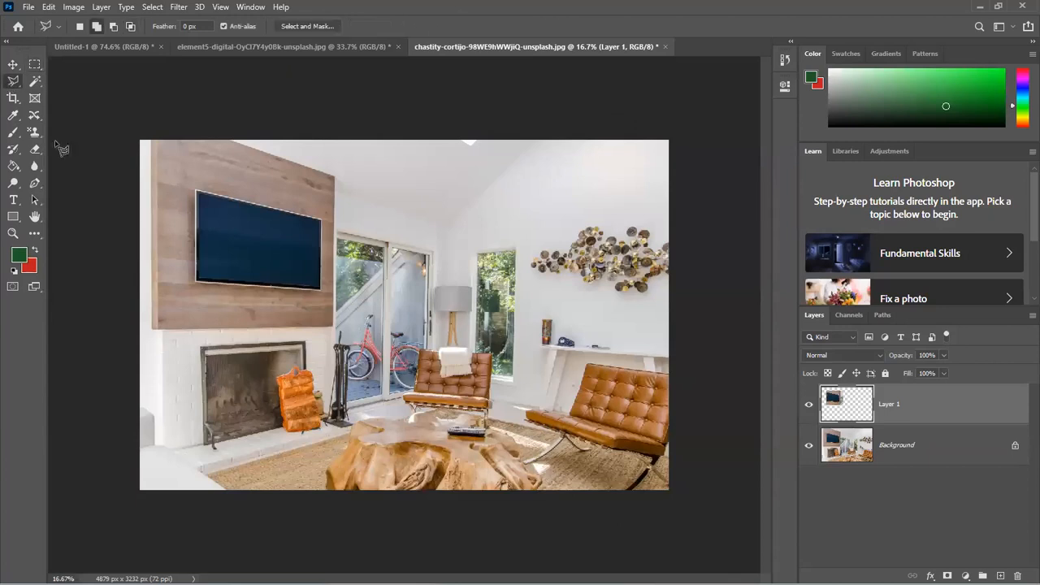
scroll(165, 238, up, 8)
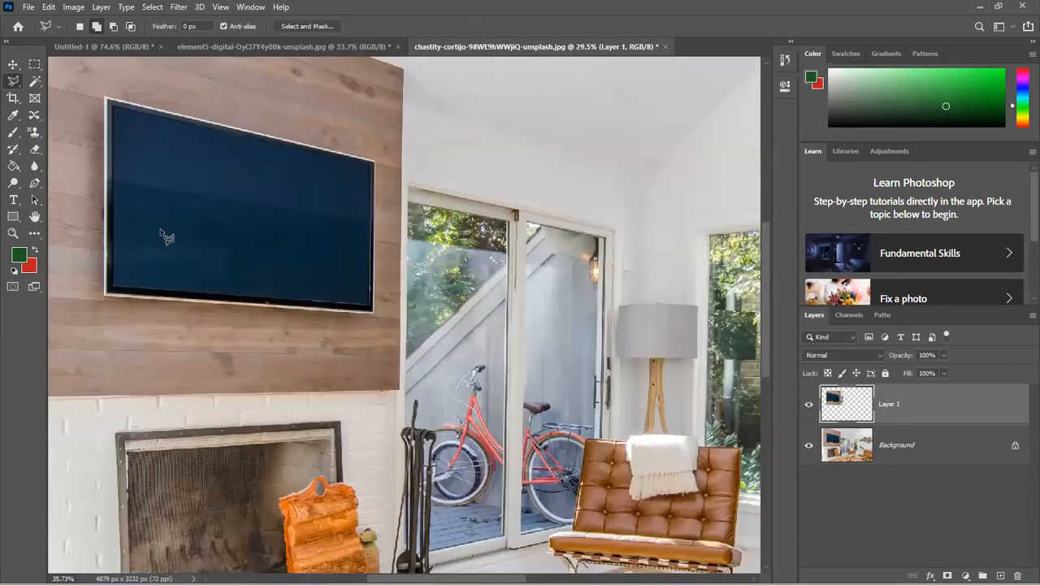
drag(232, 272, 278, 297)
scroll(235, 298, up, 2)
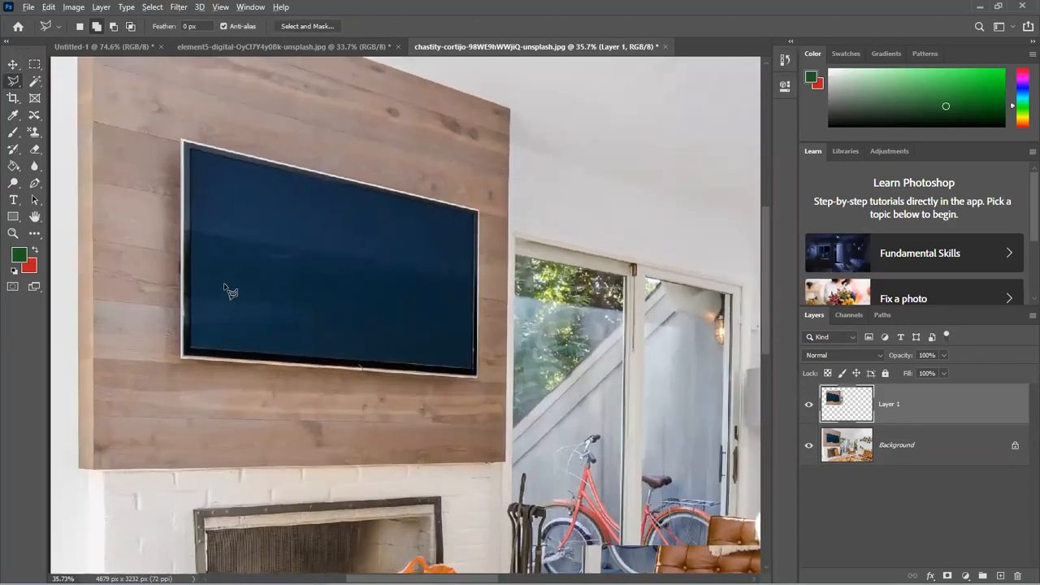
scroll(285, 260, up, 2)
scroll(293, 276, up, 3)
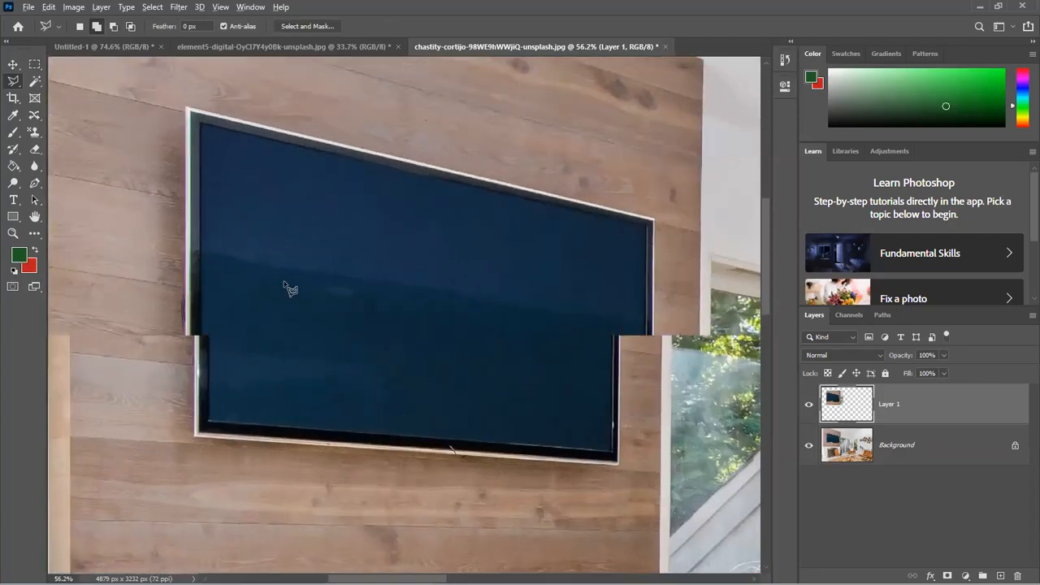
scroll(248, 226, up, 2)
scroll(227, 235, up, 3)
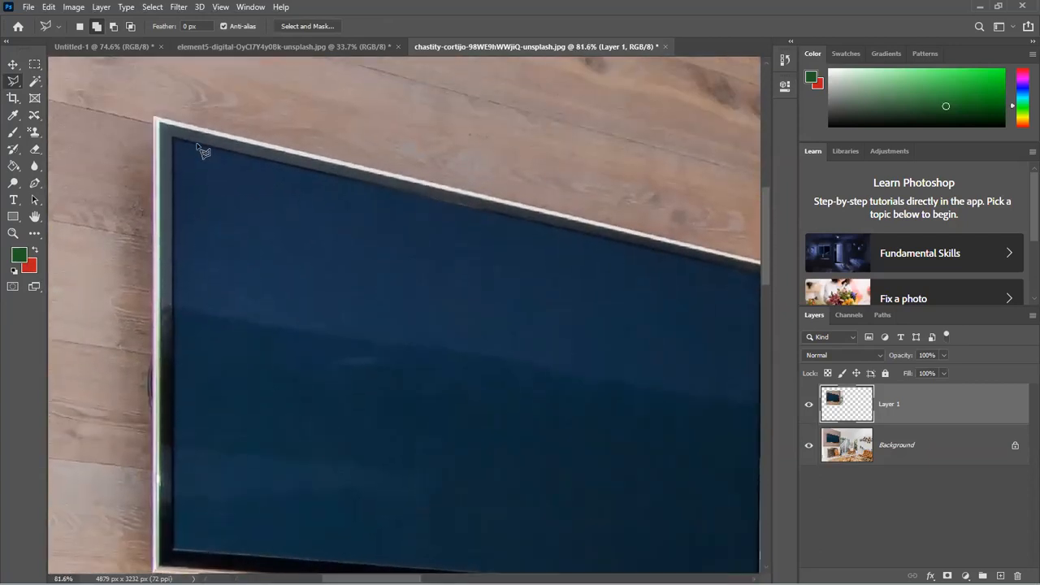
scroll(187, 134, down, 1)
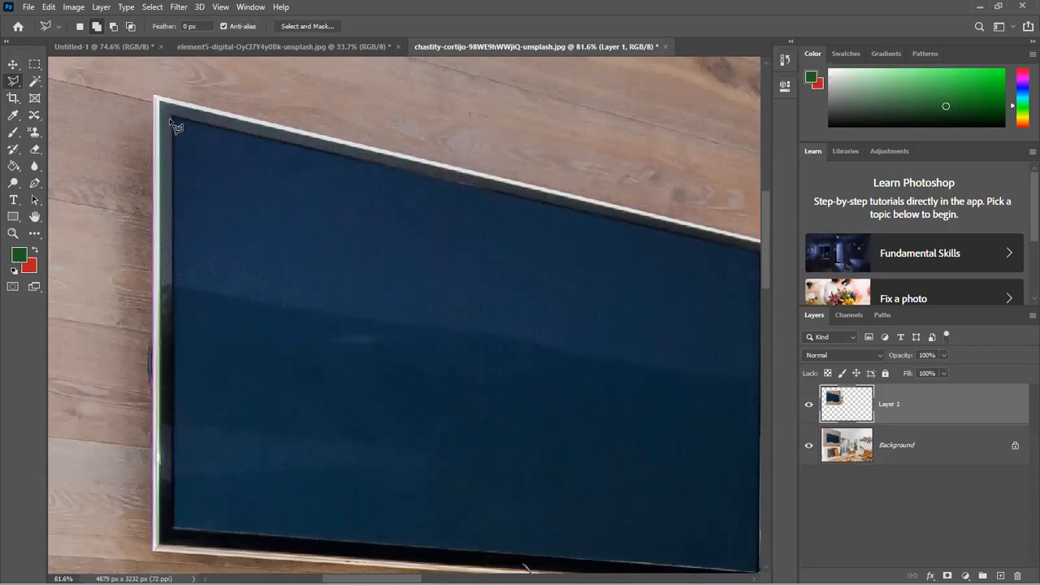
scroll(154, 97, up, 2)
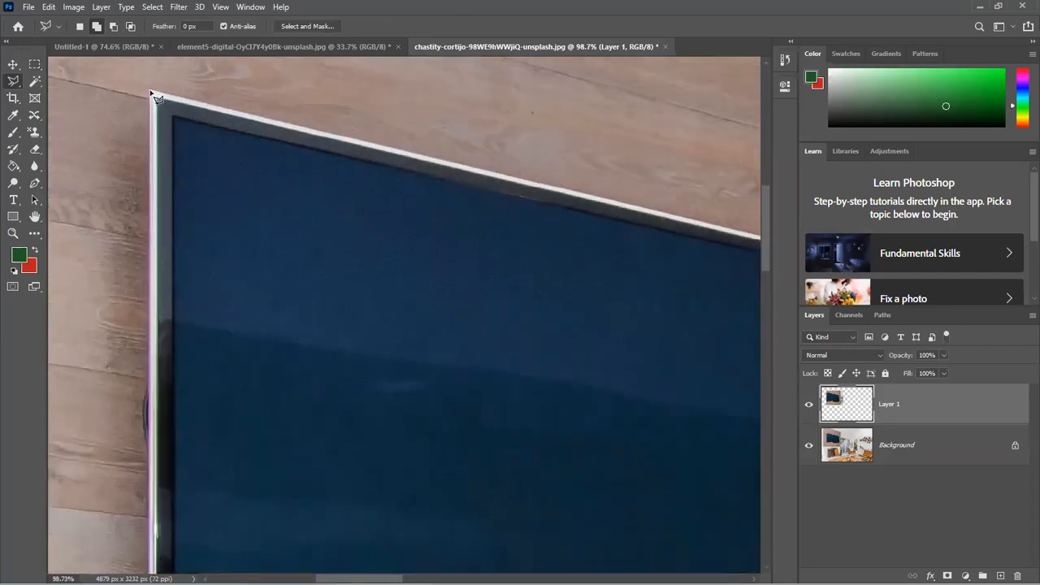
click(151, 92)
key(space)
drag(201, 297, 219, 80)
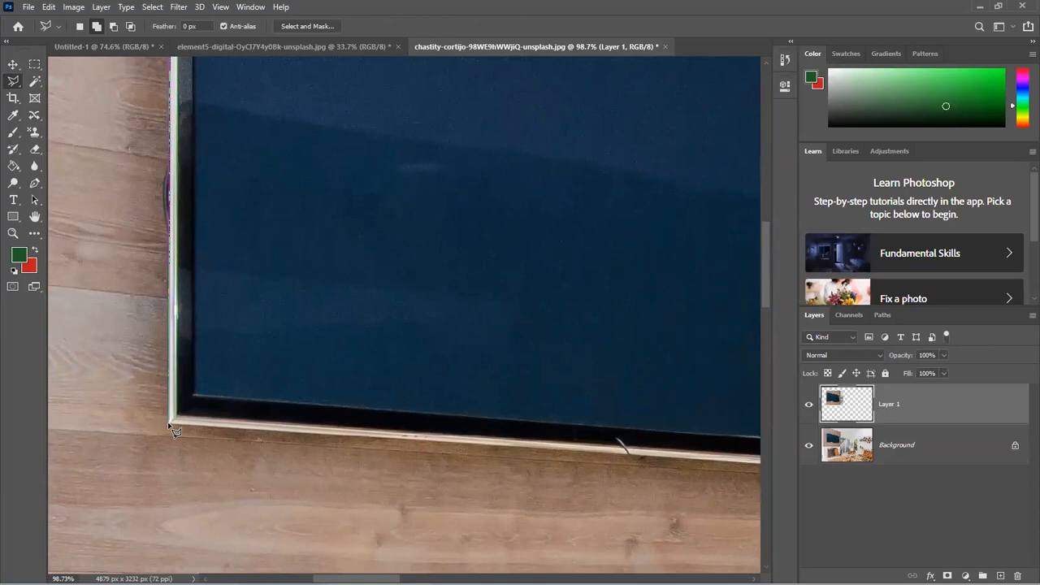
click(169, 424)
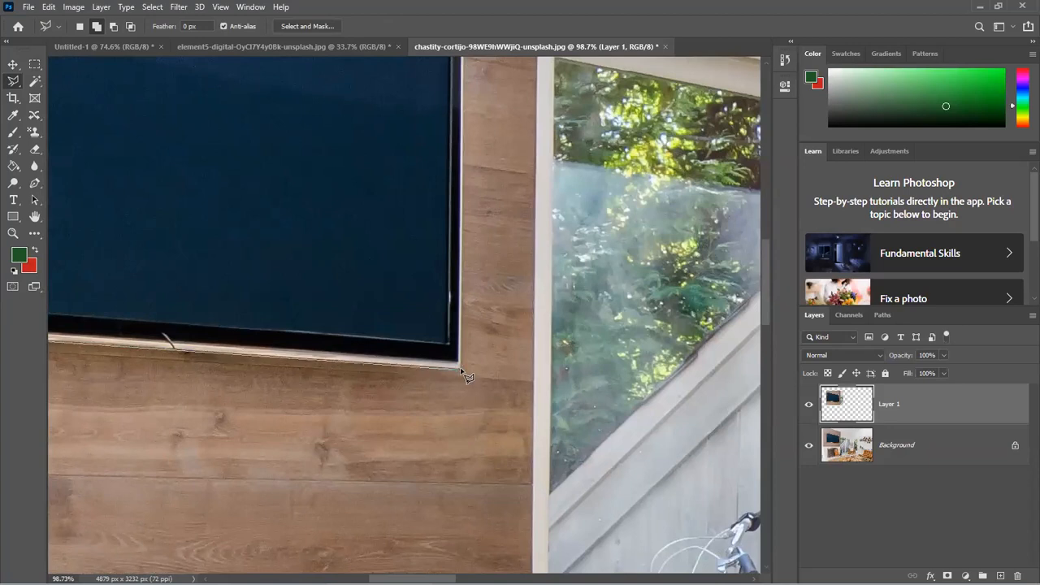
- Finish the TV outline through the frame's lower-right and upper-right corners and close the selection at its starting point
click(460, 368)
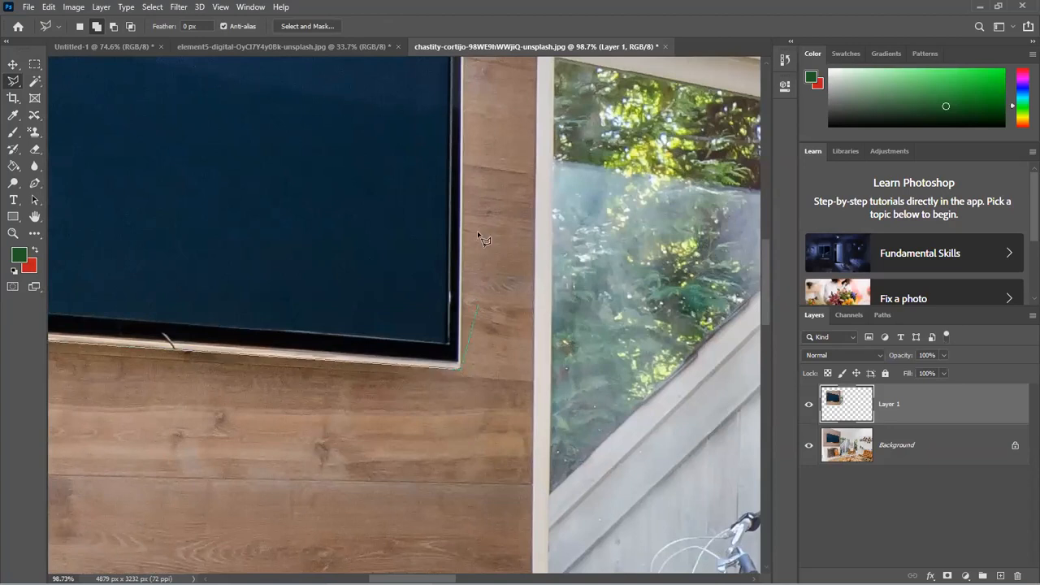
scroll(436, 308, up, 5)
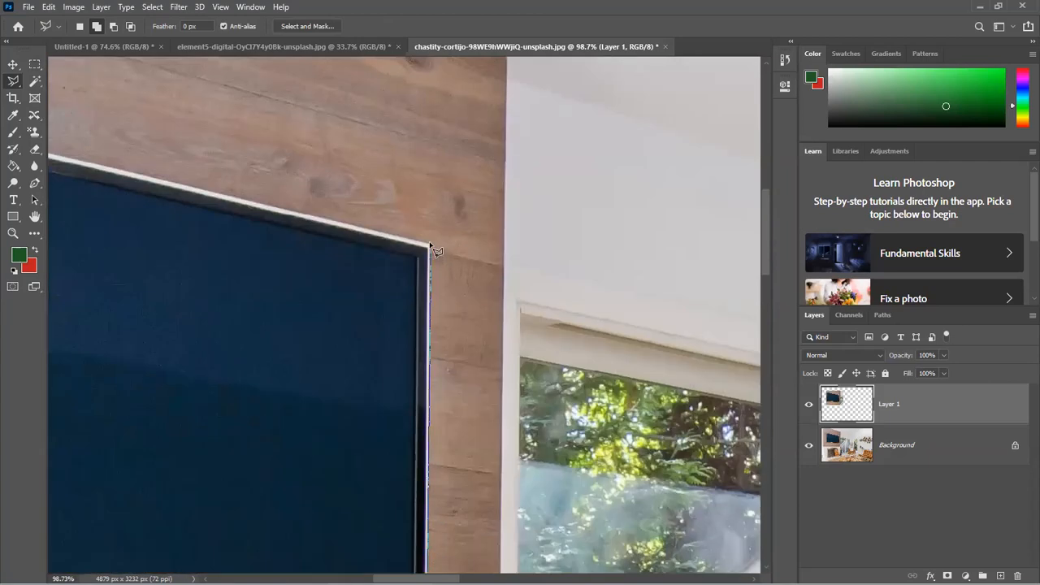
click(430, 243)
drag(356, 241, 747, 254)
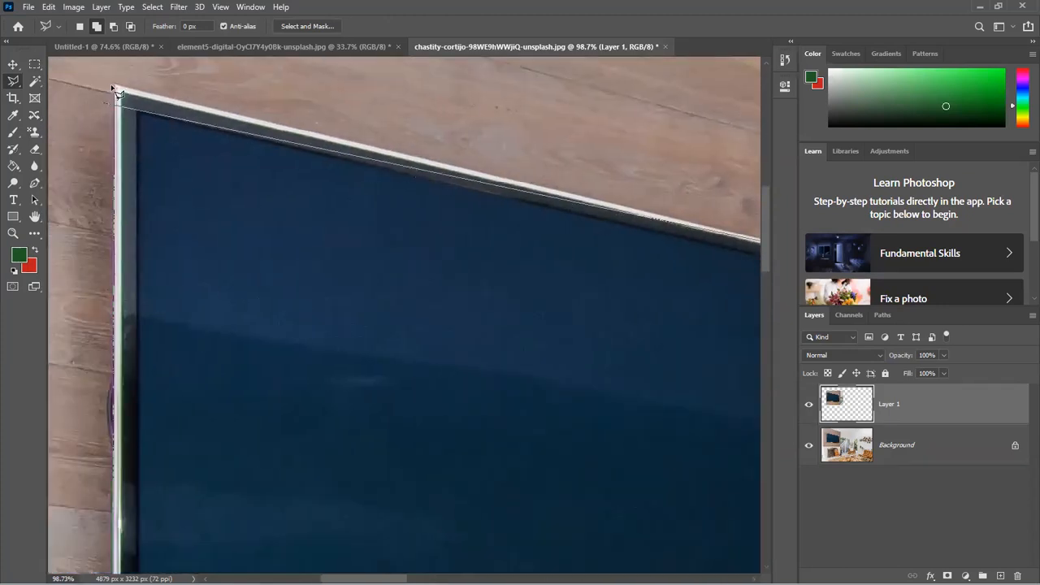
click(113, 85)
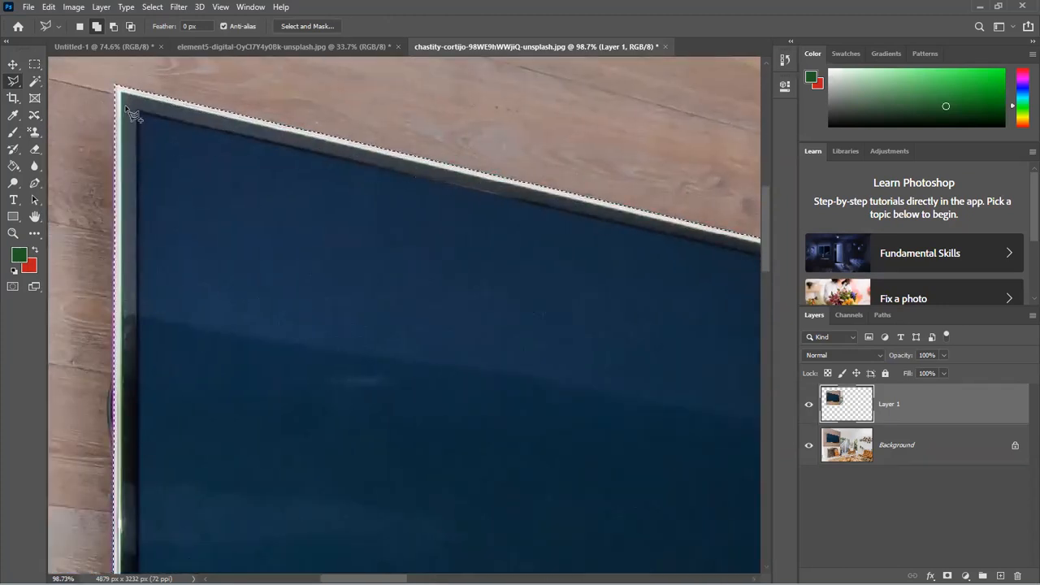
- Copy the selected TV to a new layer and hide Layer 1 and the Background layer
scroll(279, 214, down, 3)
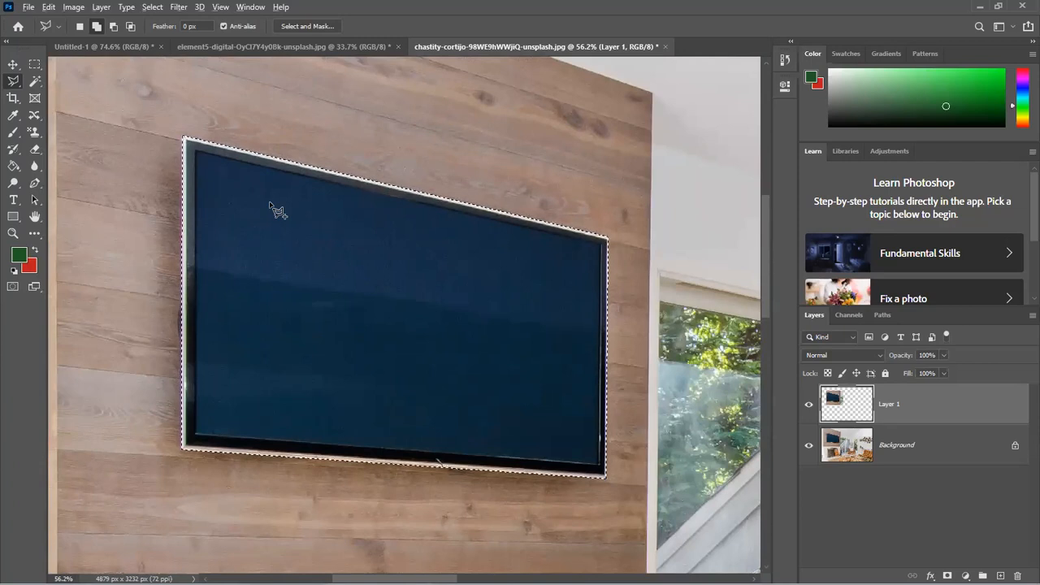
scroll(278, 212, down, 2)
scroll(279, 212, down, 3)
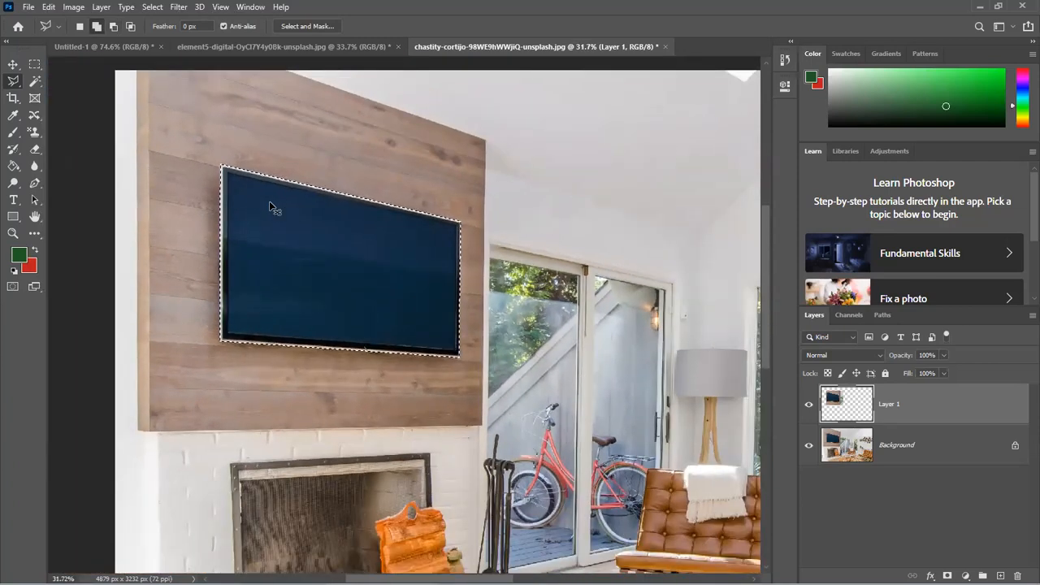
key(ctrl+j)
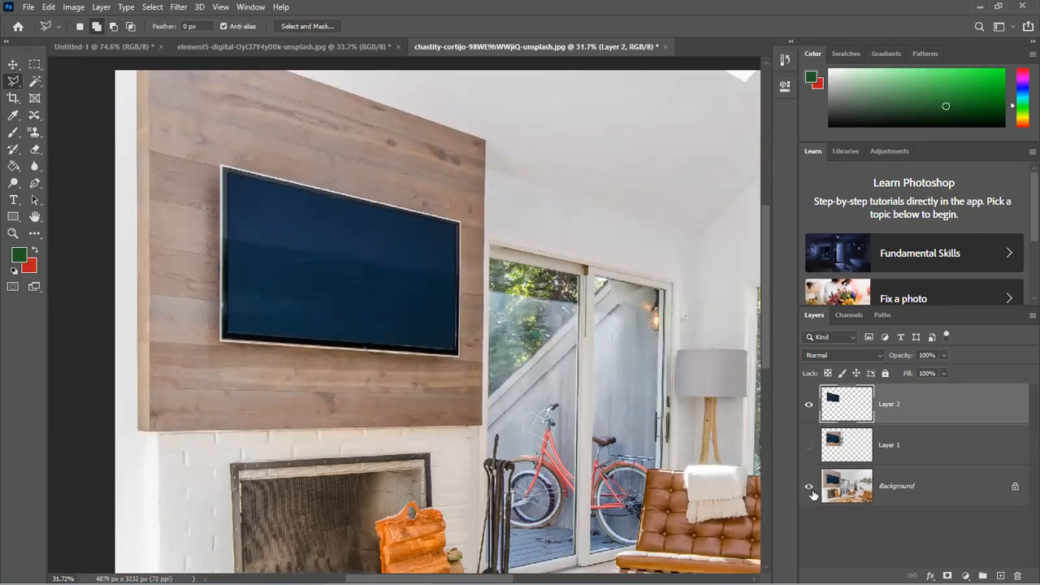
drag(809, 485, 808, 444)
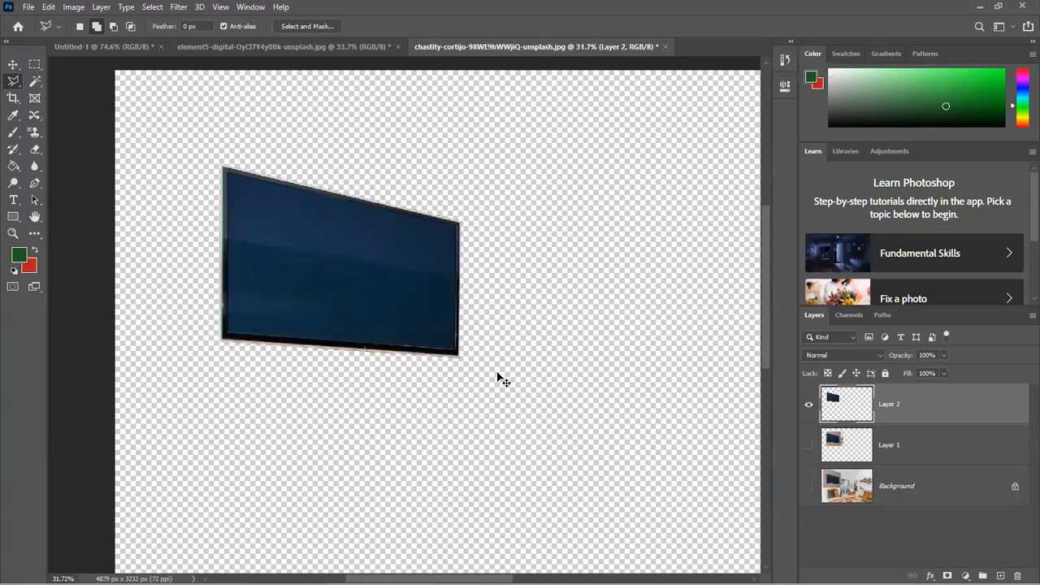
- Move the cut-out TV to the centre of the canvas with the Move tool
key(v)
scroll(408, 355, down, 3)
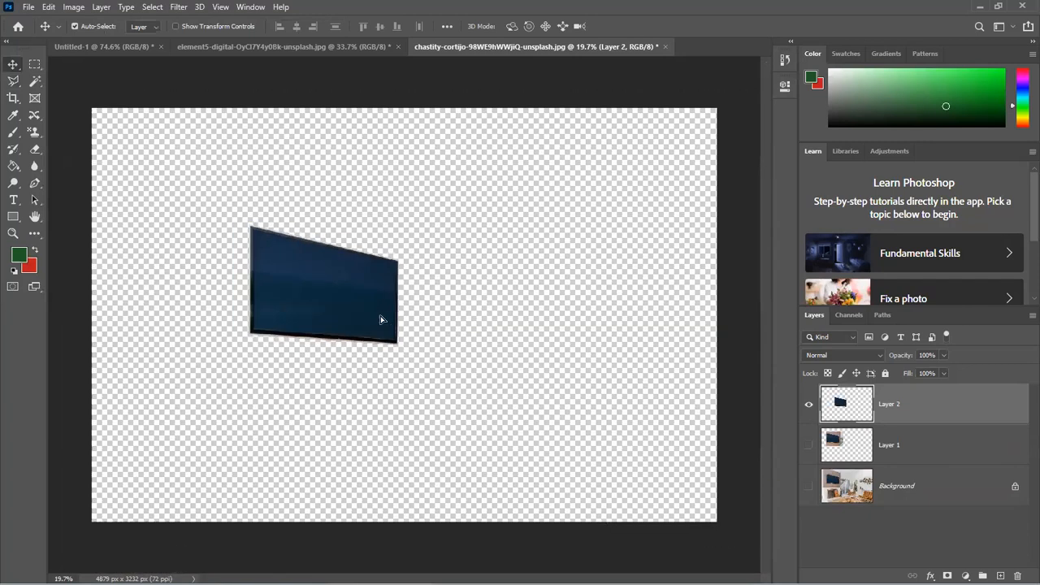
drag(367, 310, 449, 330)
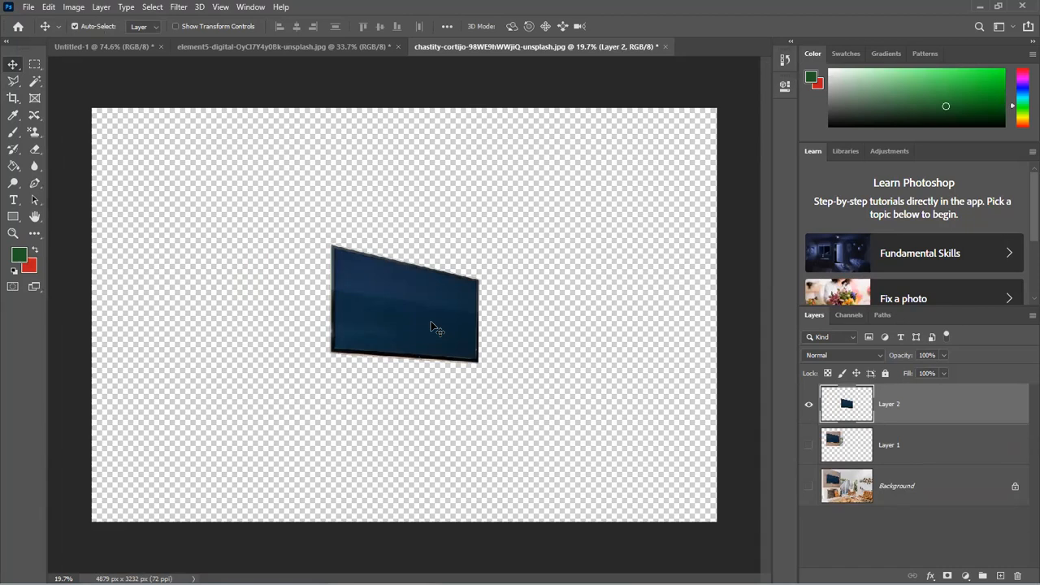
- Quick-export the cut-out TV as a PNG named pngs to the Desktop folder
click(30, 8)
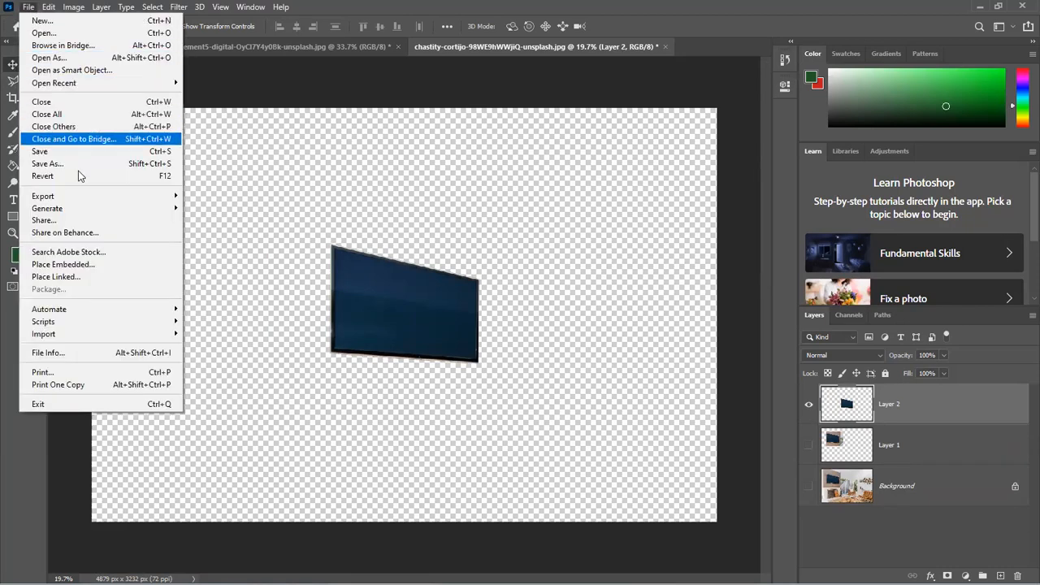
mouse_move(83, 196)
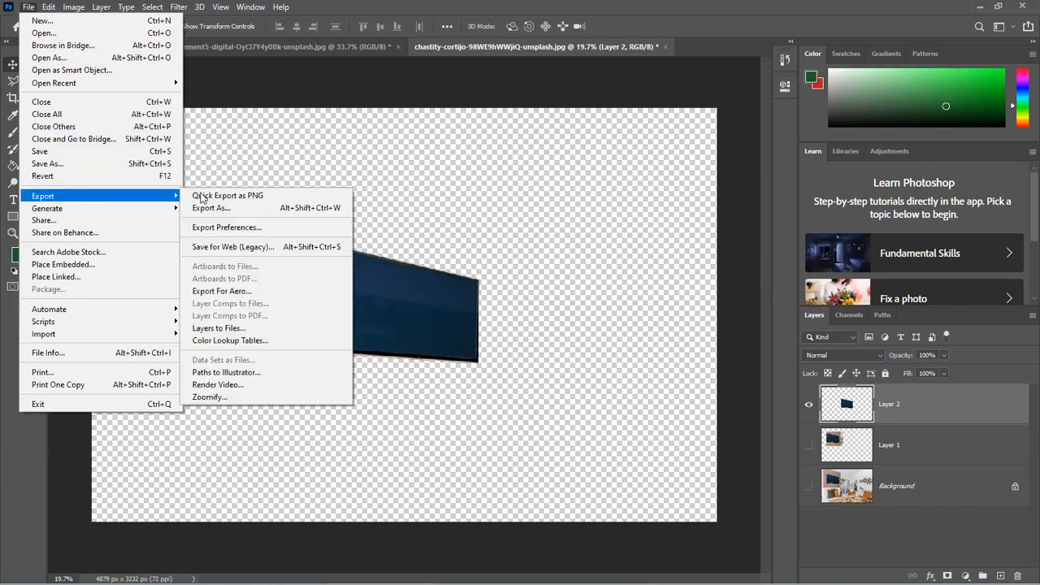
click(258, 198)
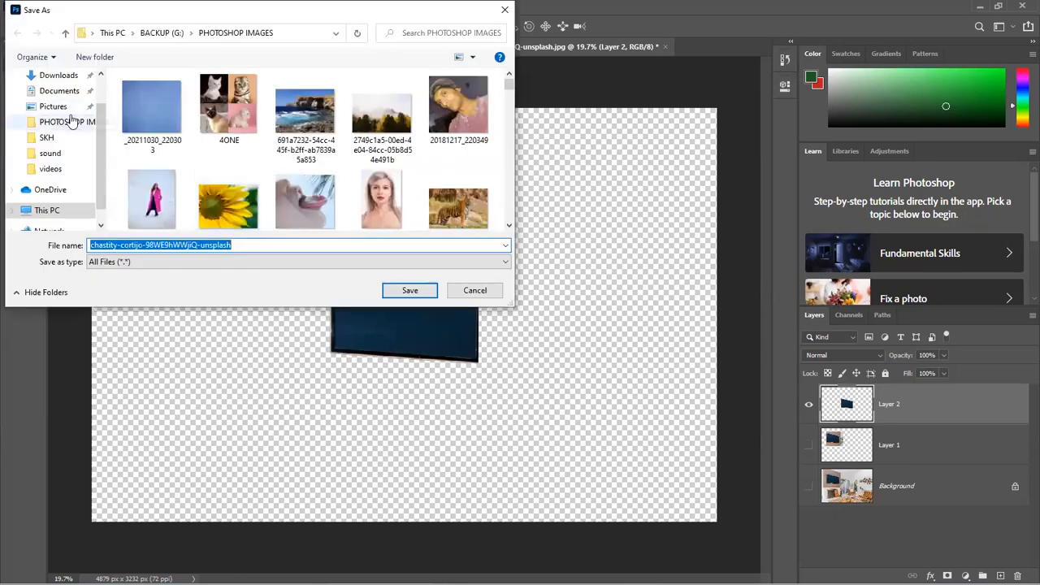
scroll(71, 119, up, 1)
click(62, 102)
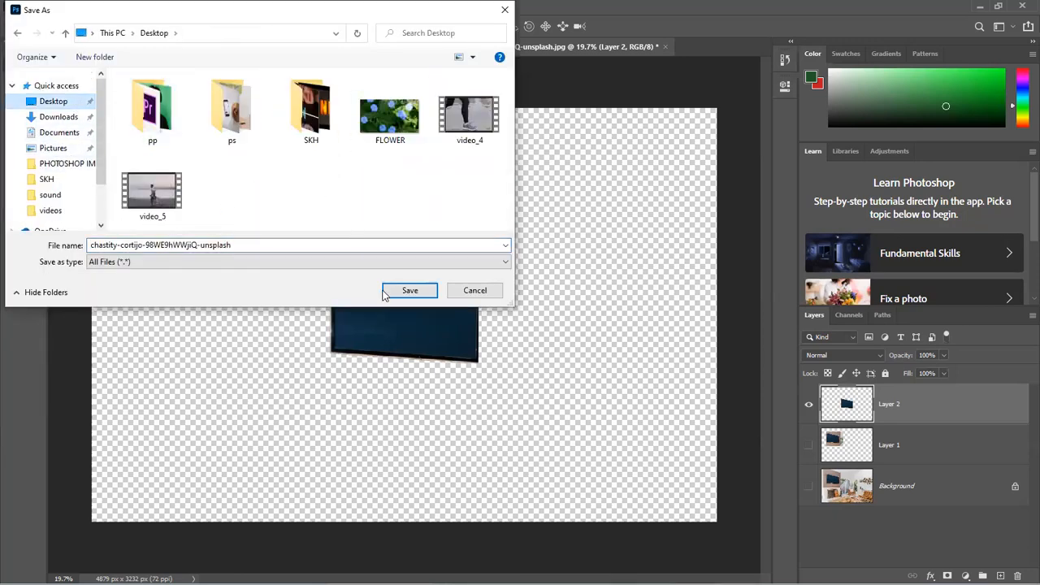
click(318, 248)
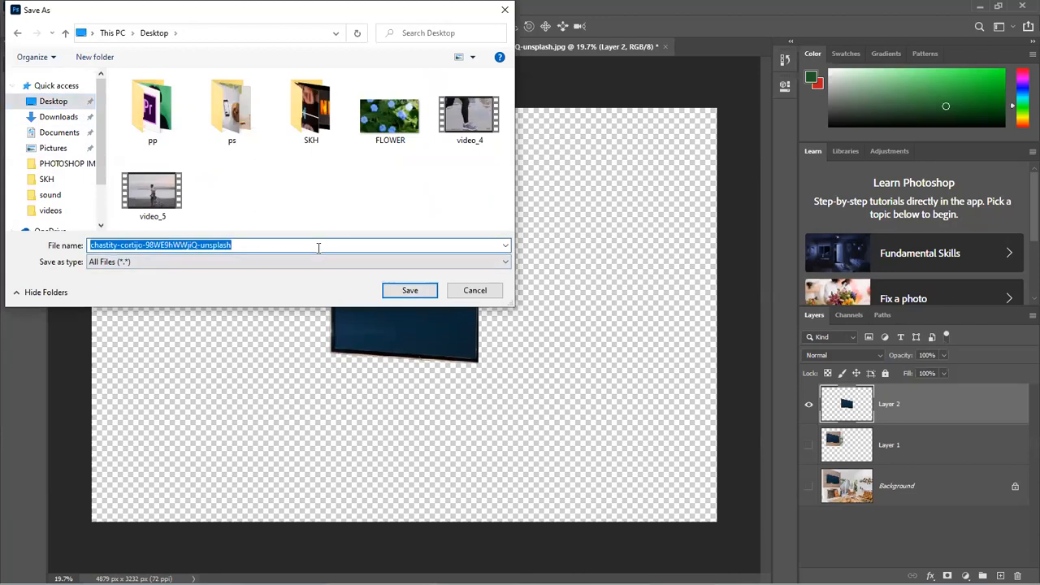
text(pngs)
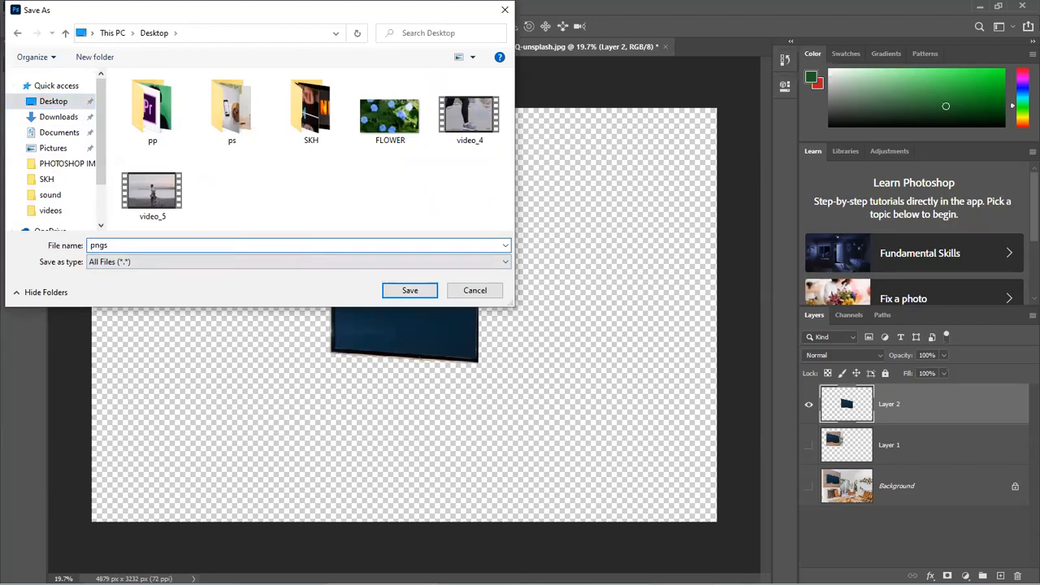
key(Return)
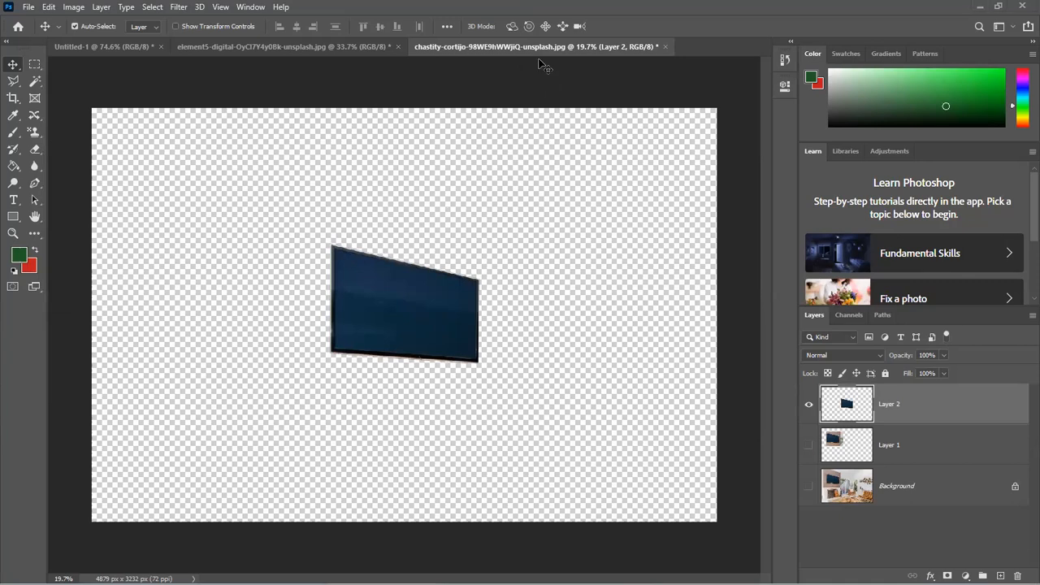
- Switch to the Windows desktop, view the exported pngs image in Photos, and close the viewer
click(978, 6)
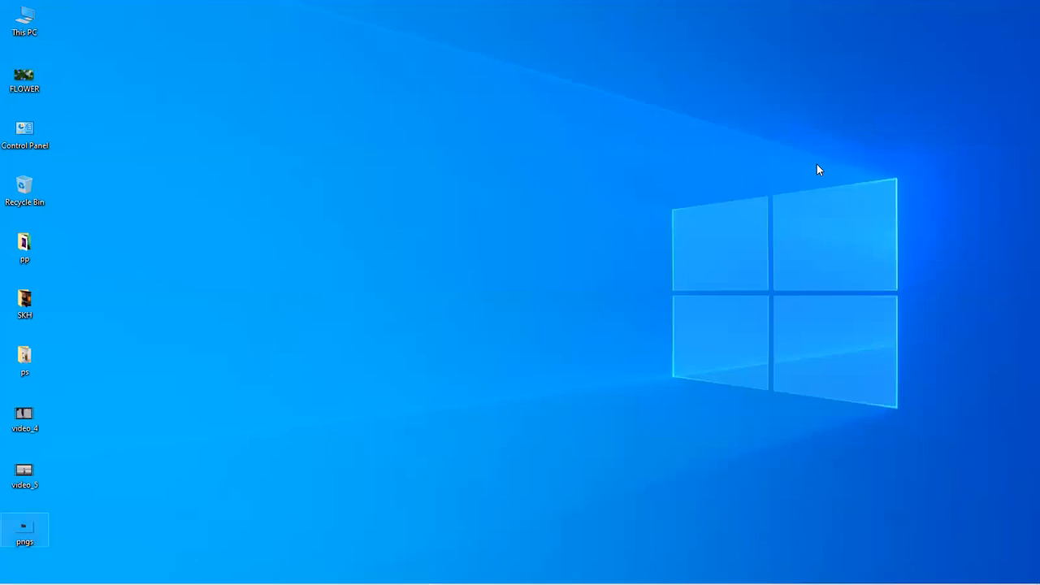
double_click(26, 526)
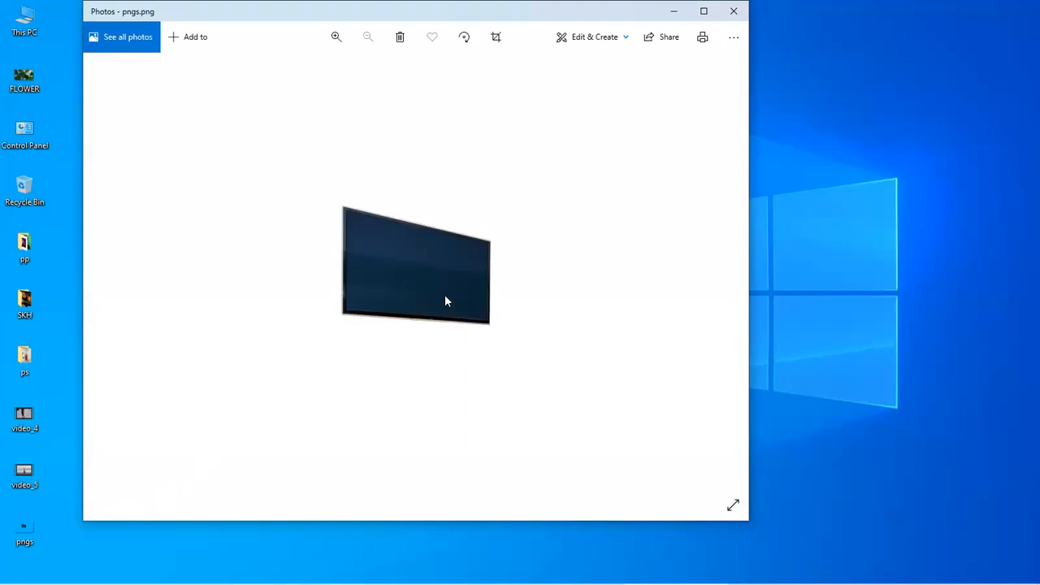
drag(215, 19, 234, 97)
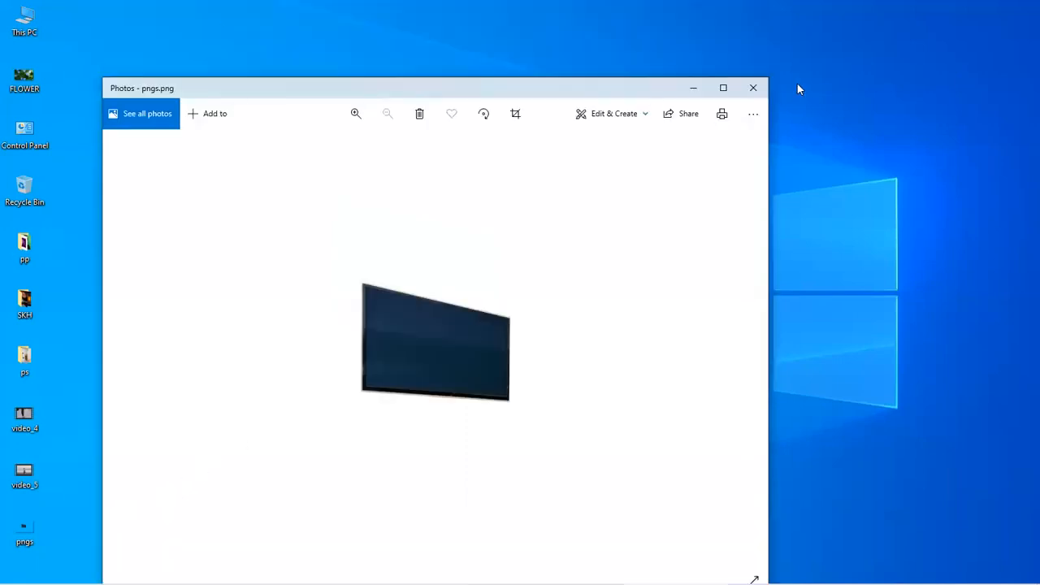
click(762, 88)
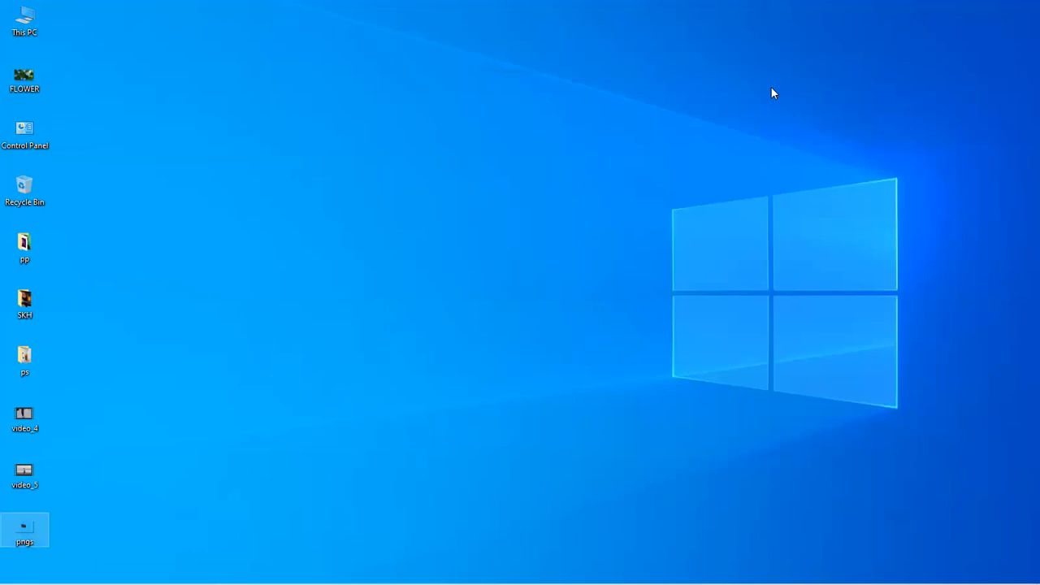
- Switch back to Photoshop and close the living-room photo without saving its changes
click(637, 65)
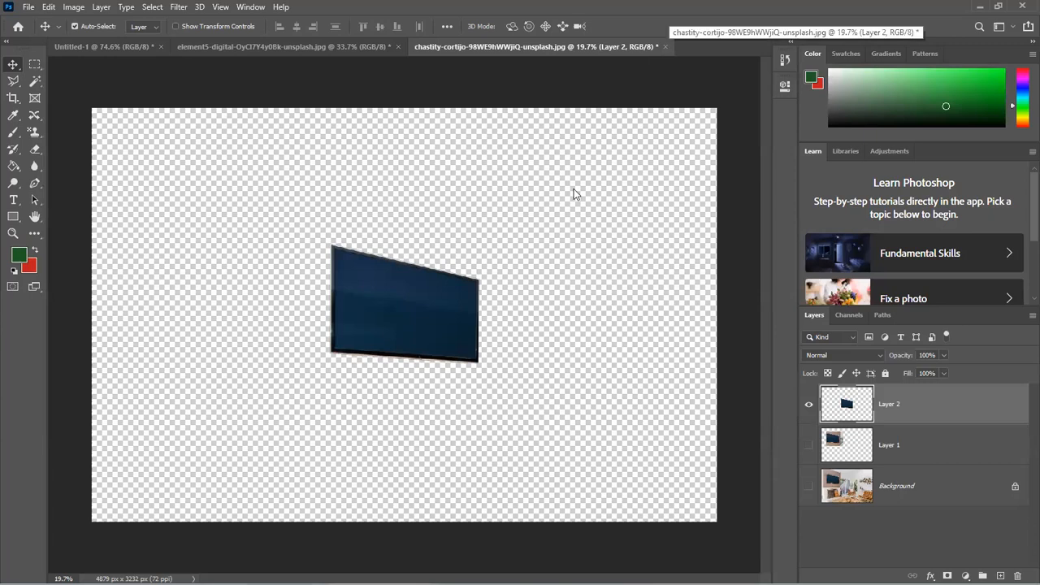
key(ctrl+w)
click(529, 225)
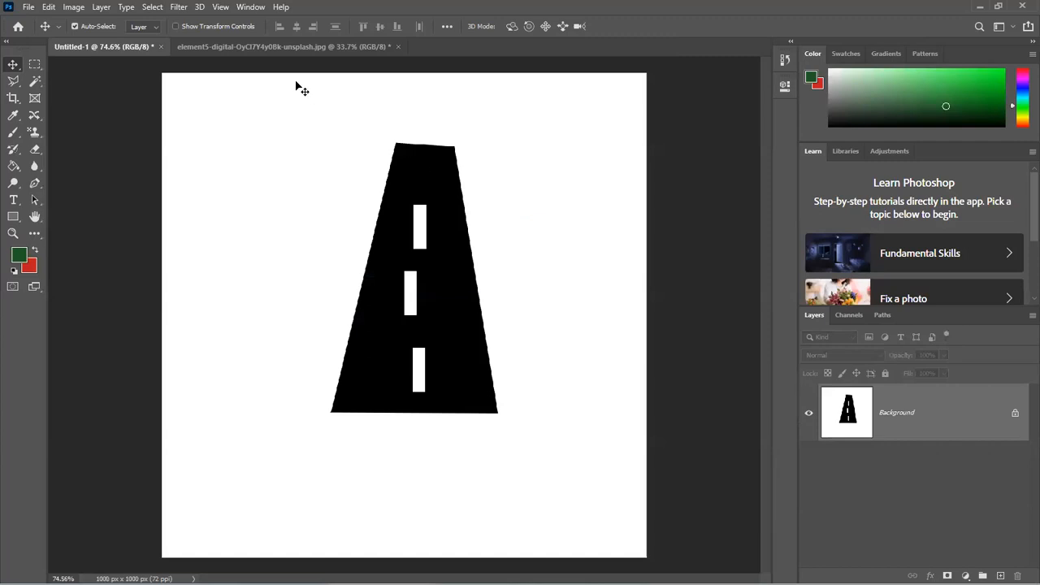
- Switch to the photo of the two apples and the books and activate the Magnetic Lasso tool
click(385, 48)
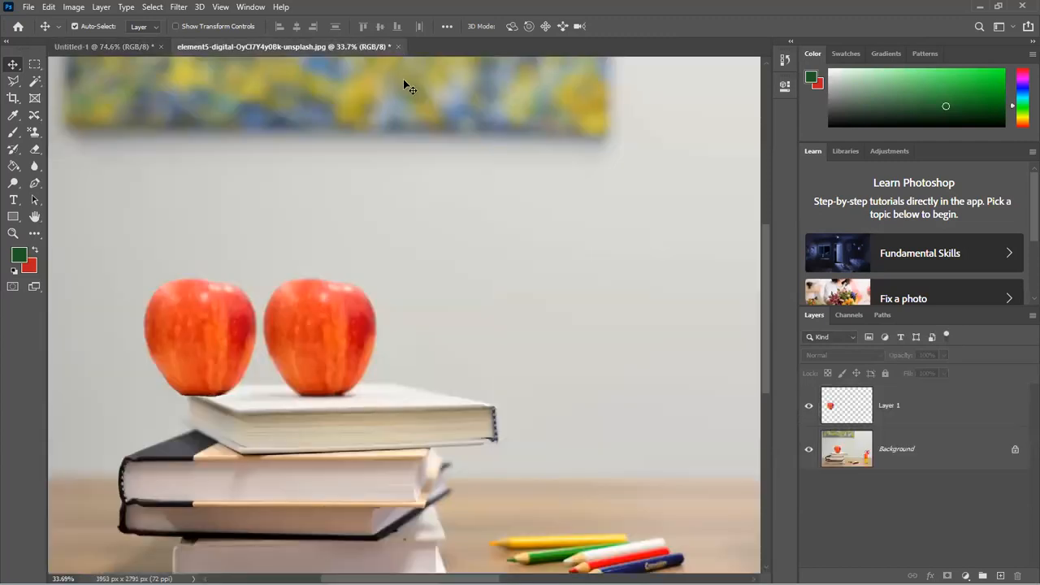
key(ctrl+0)
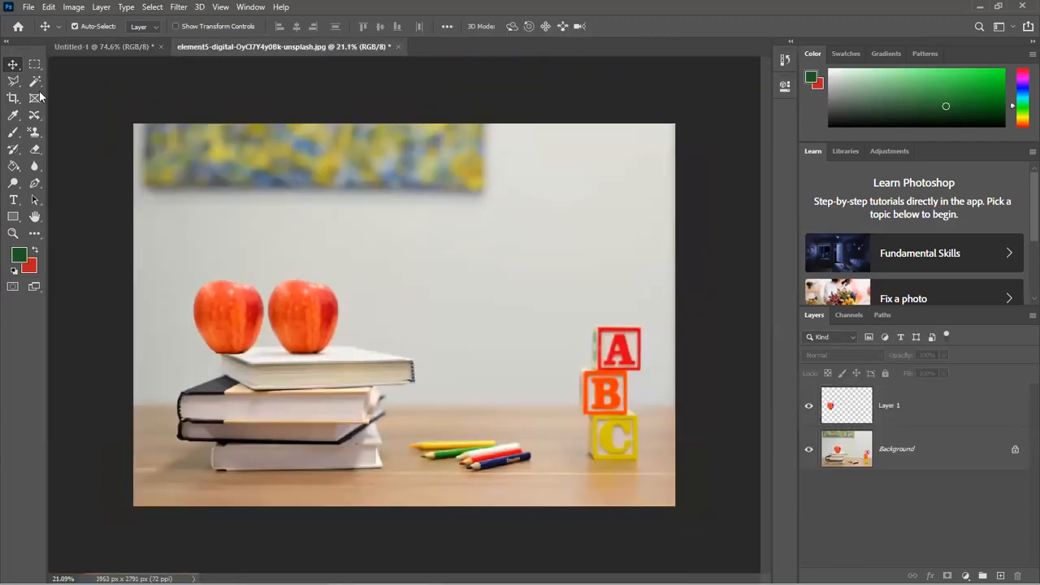
click(13, 81)
right_click(14, 83)
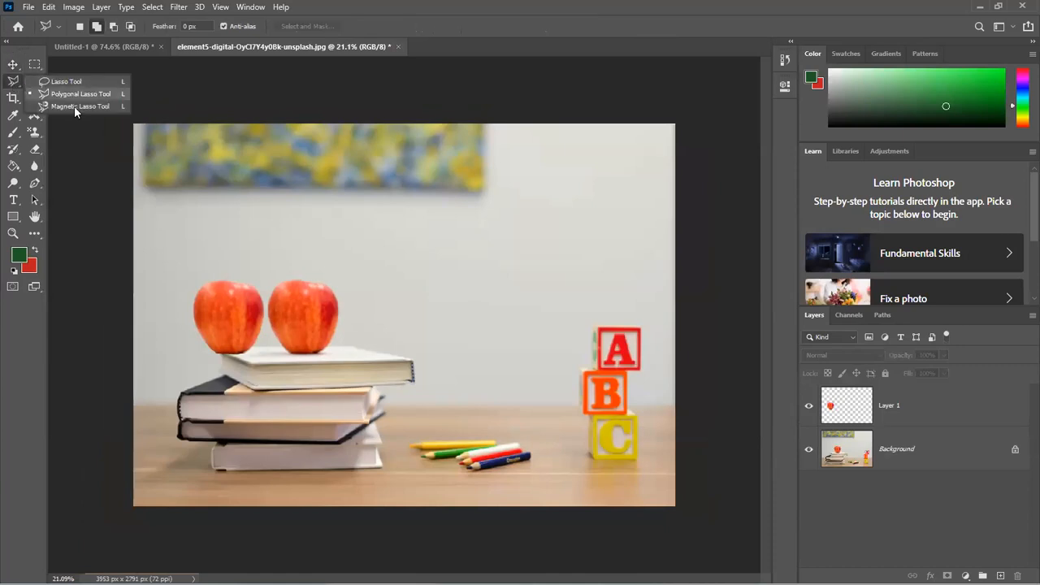
click(74, 106)
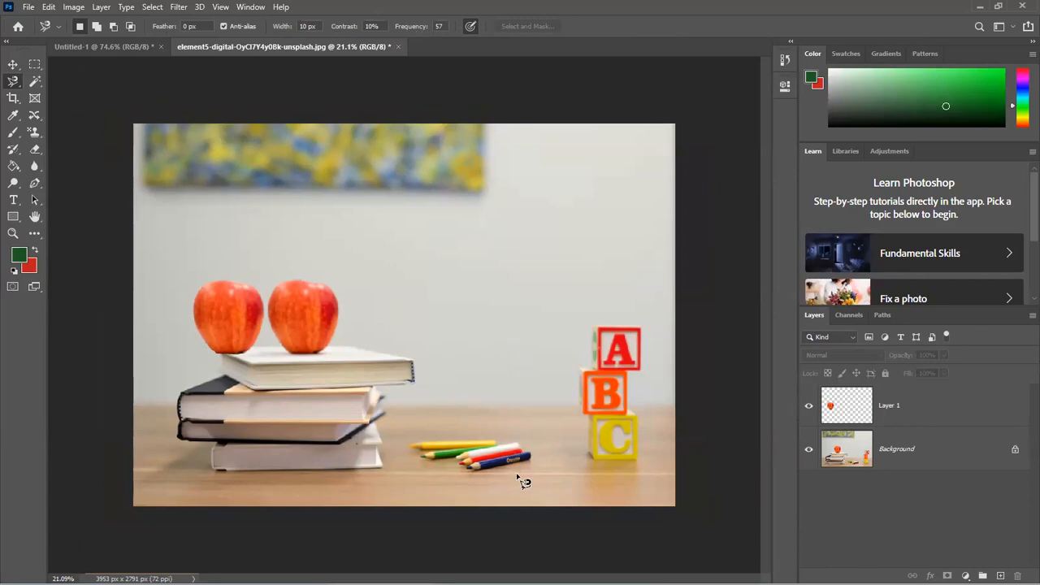
- Trace the blue Crayola pencil on the Background layer with the Magnetic Lasso and close the selection
scroll(519, 481, up, 1)
scroll(523, 480, up, 4)
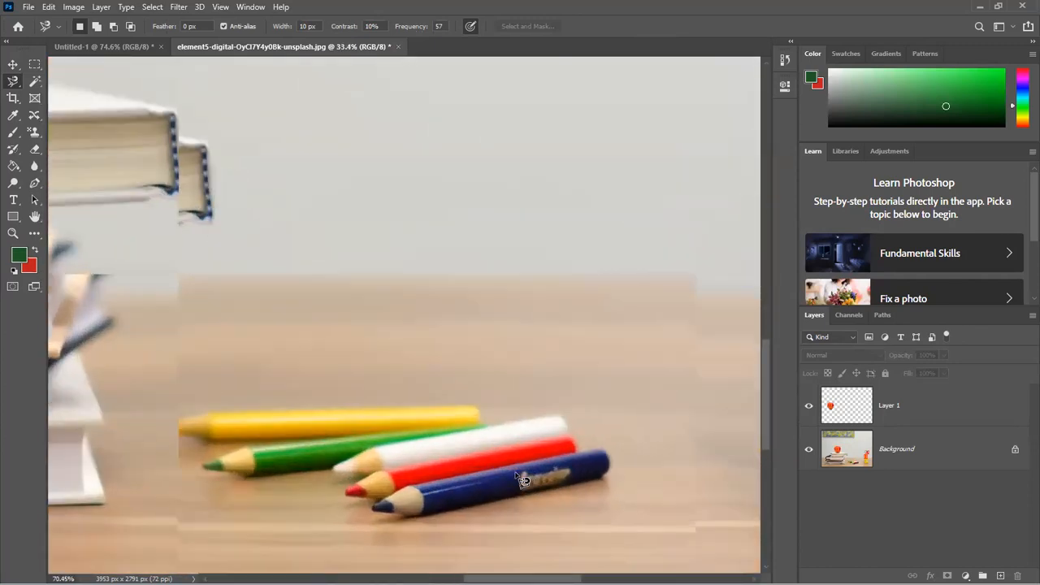
scroll(501, 415, up, 1)
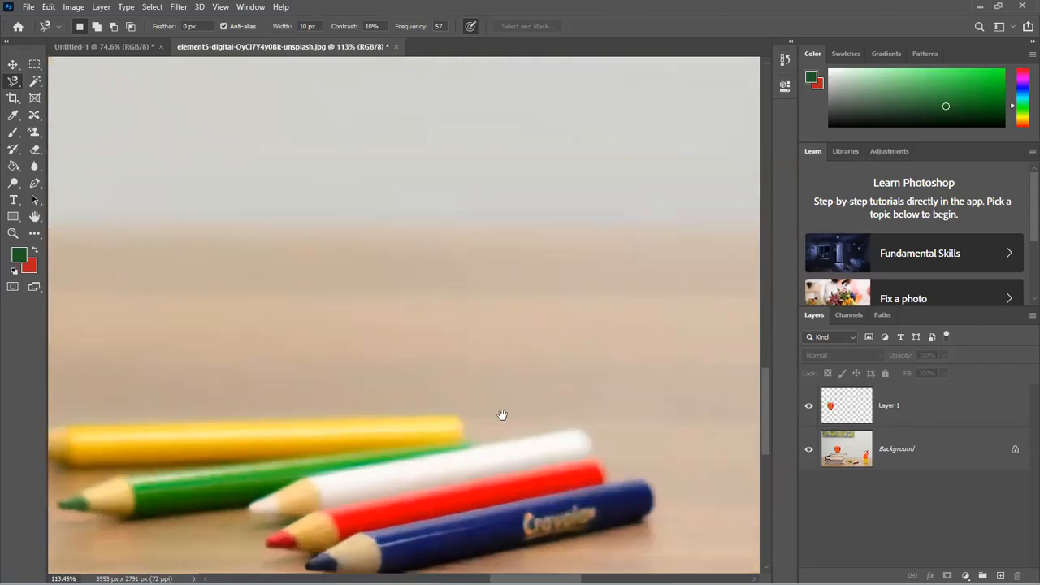
scroll(499, 400, up, 2)
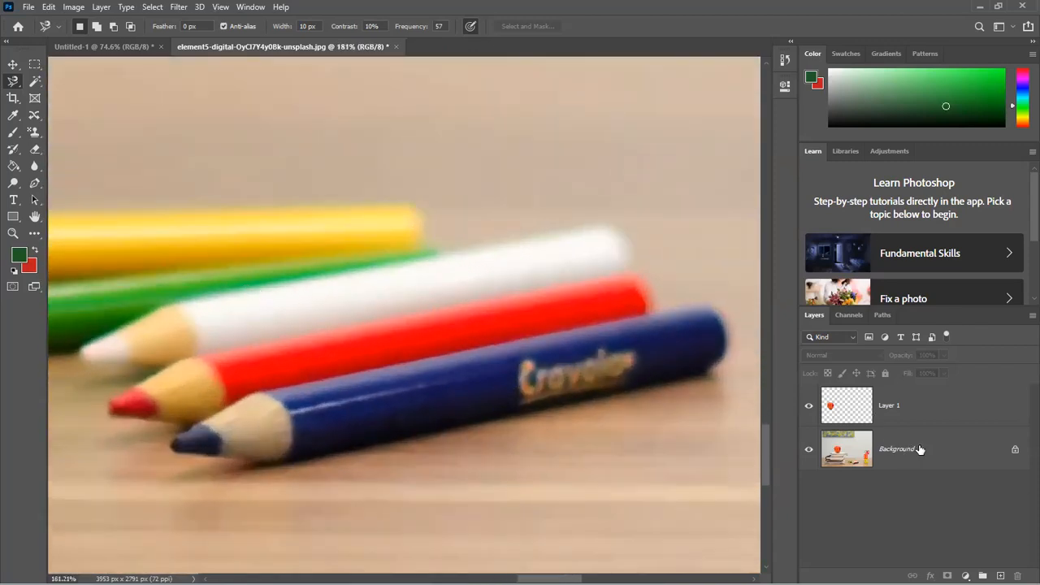
click(871, 449)
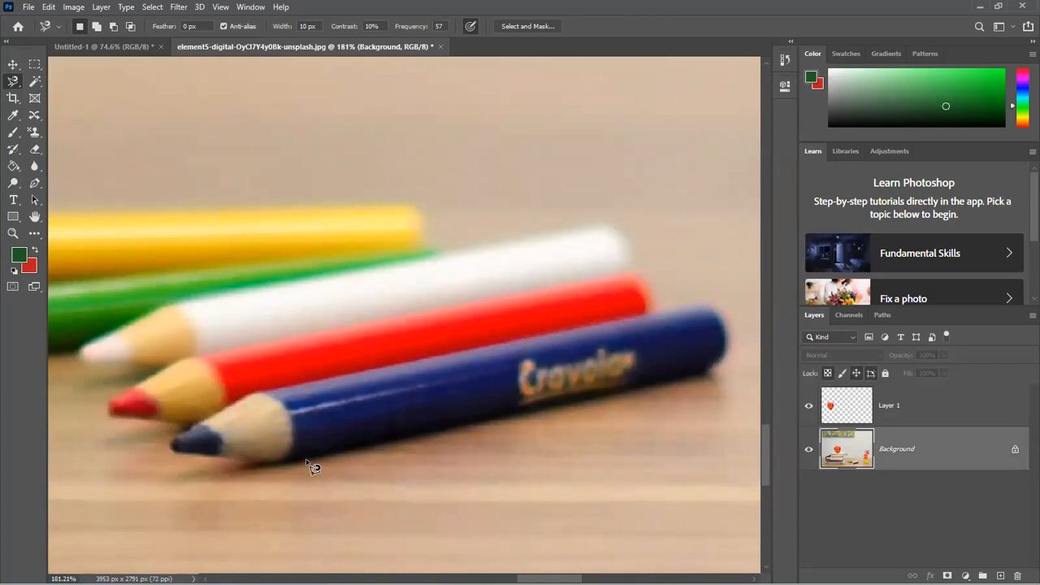
click(266, 467)
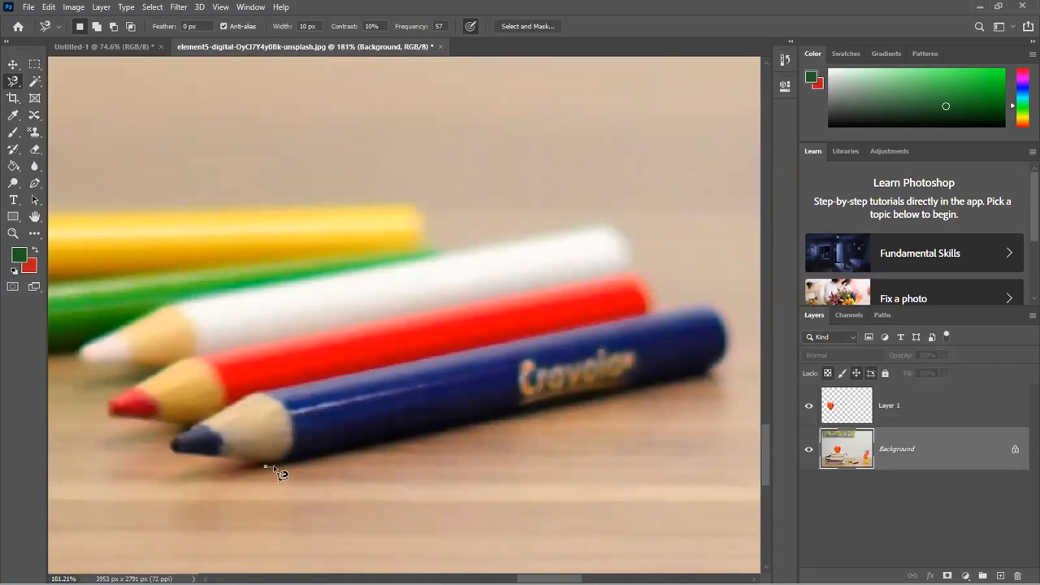
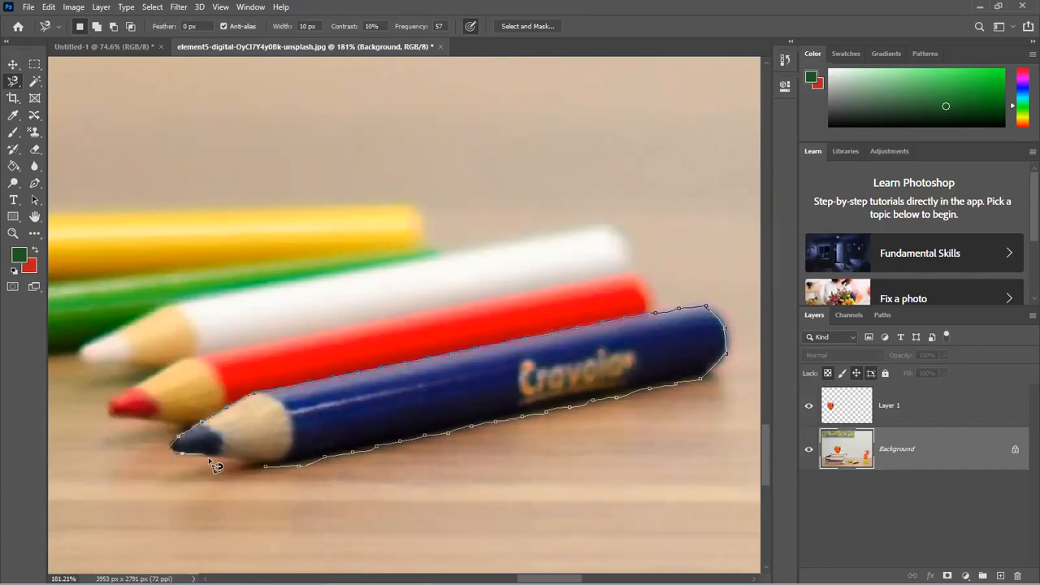
click(278, 472)
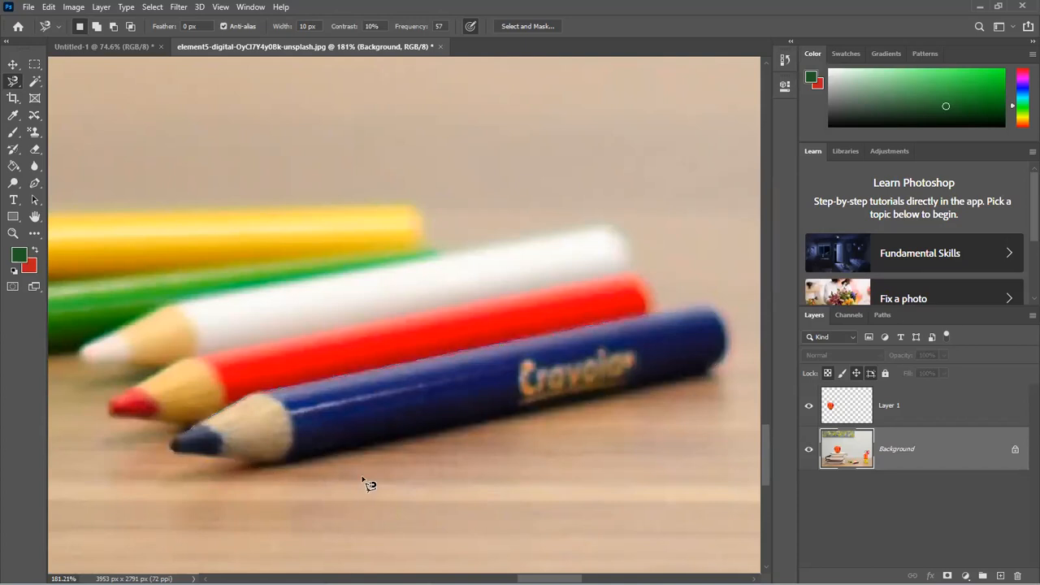
- Copy the selected blue pencil to a new layer and inspect its cut edges with the other layers hidden
key(ctrl+j)
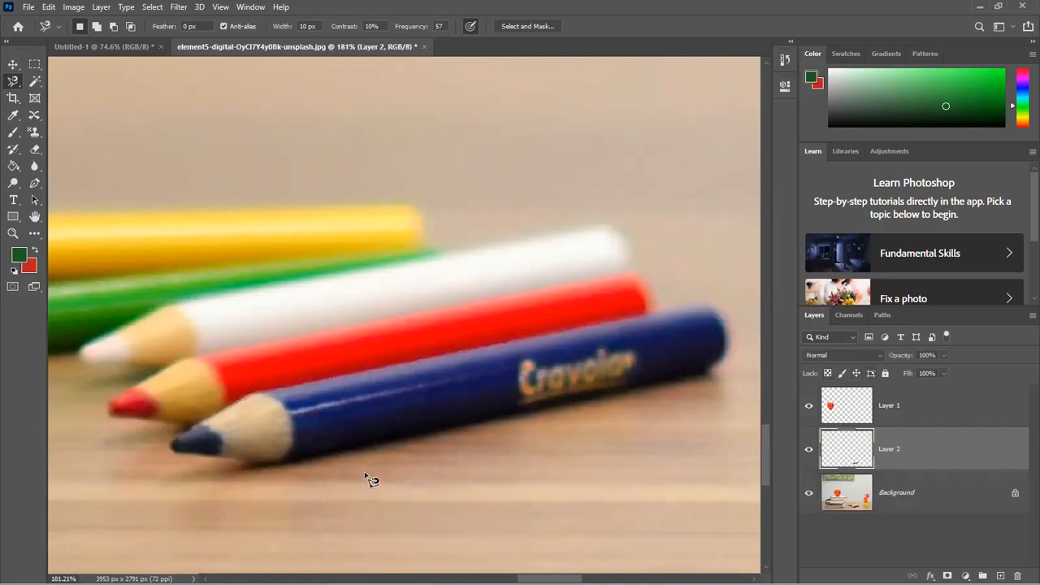
click(808, 484)
click(808, 405)
scroll(436, 466, up, 3)
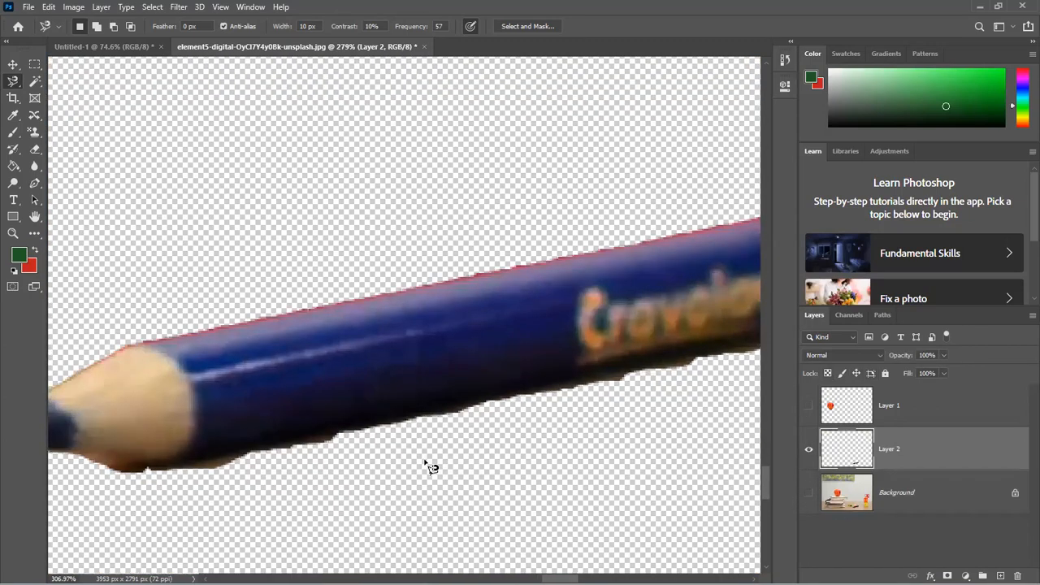
scroll(431, 467, up, 3)
scroll(228, 459, up, 1)
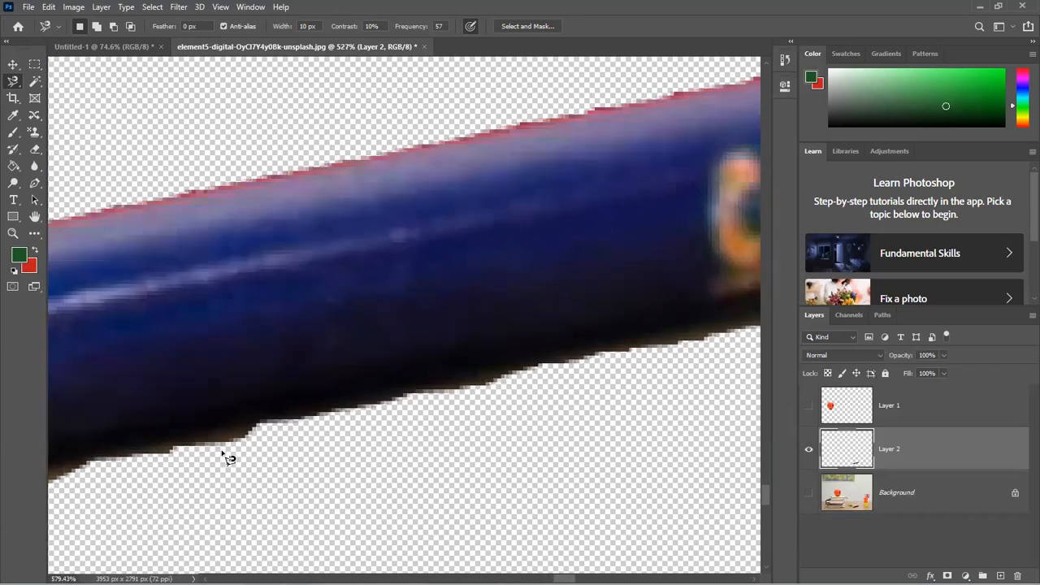
scroll(229, 455, up, 1)
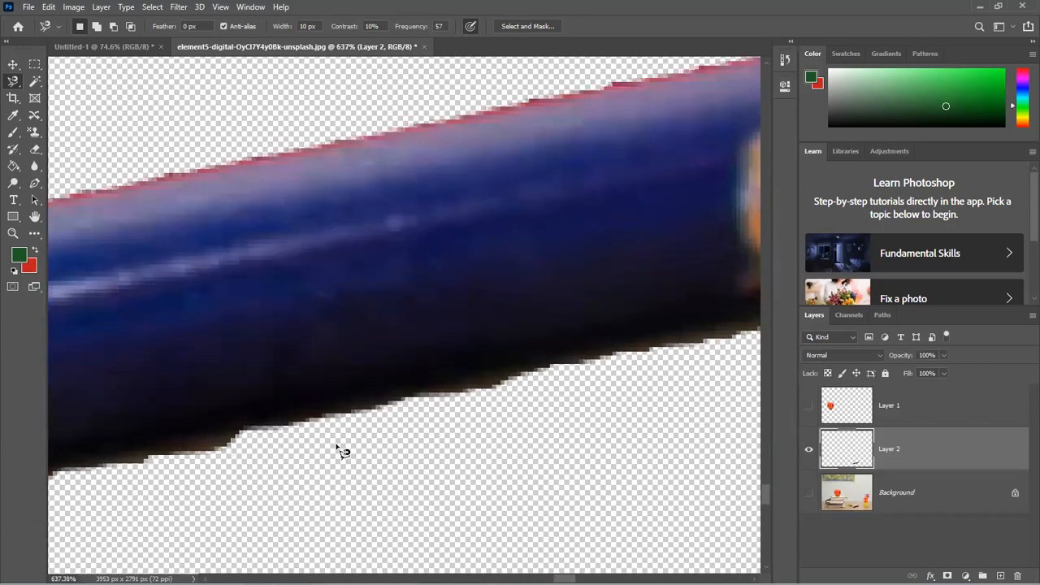
scroll(342, 450, down, 2)
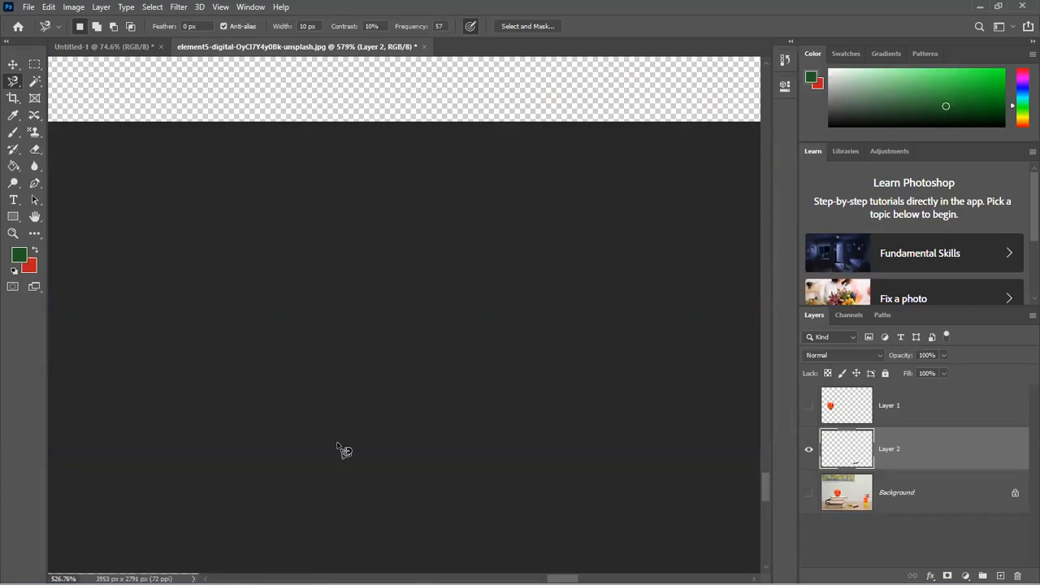
scroll(347, 448, down, 5)
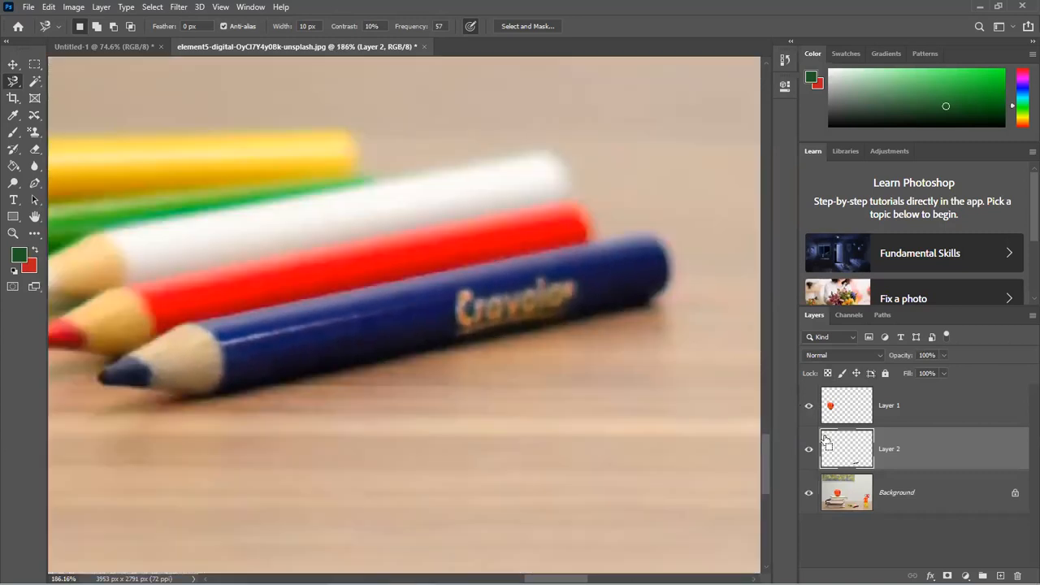
- Undo the copying of the pencil to its own layer, back to the active pencil selection
key(ctrl+z)
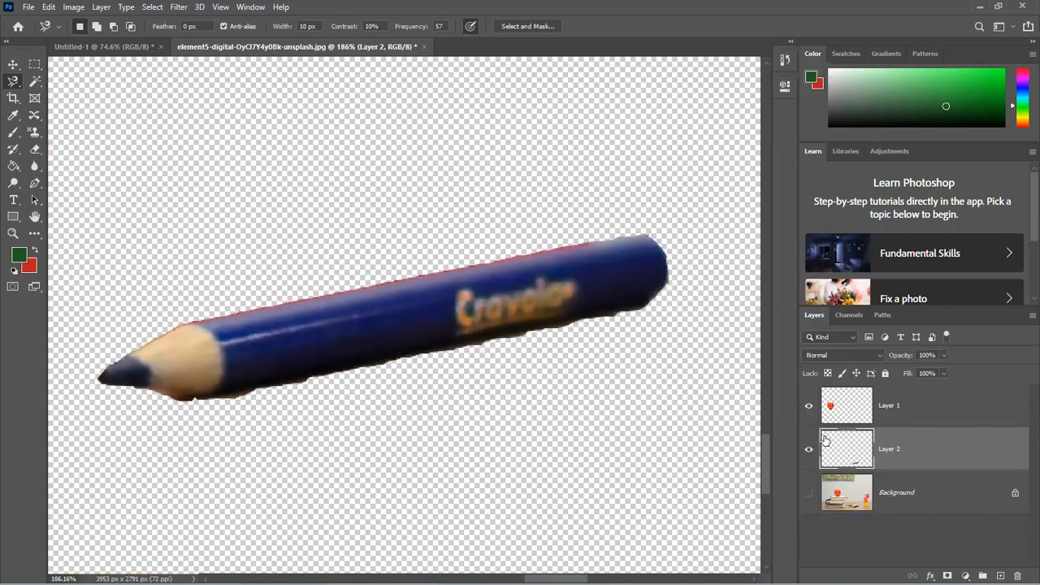
key(ctrl+z)
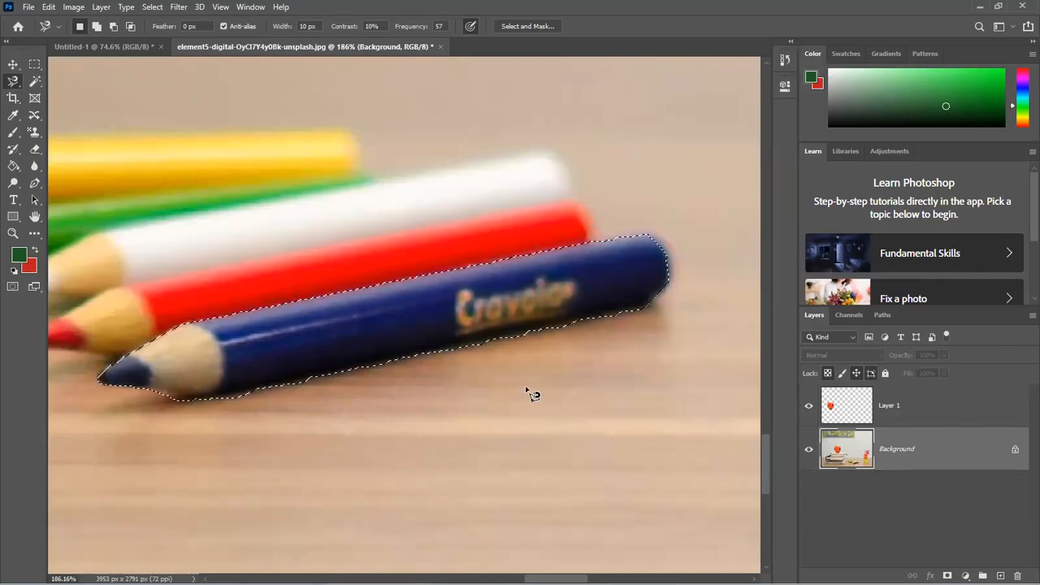
- Feather the blue pencil selection with a radius of 5 pixels
right_click(435, 347)
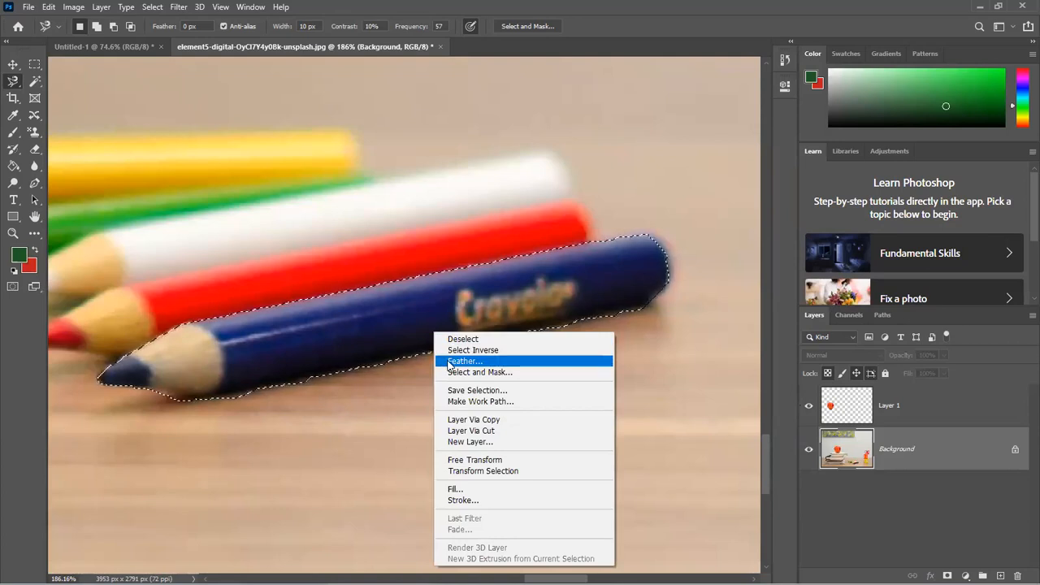
click(449, 363)
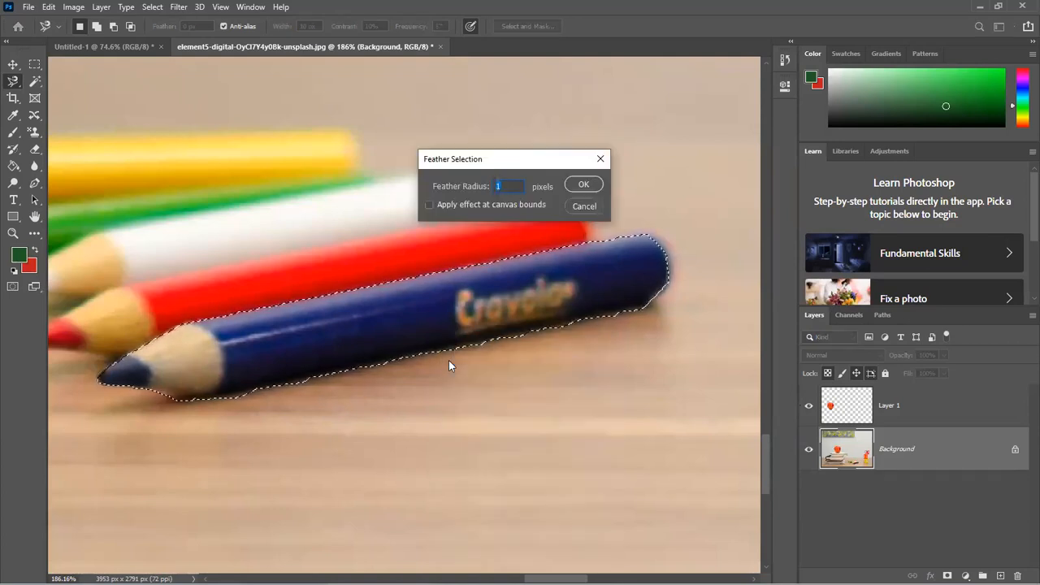
text(2)
key(BackSpace)
text(5)
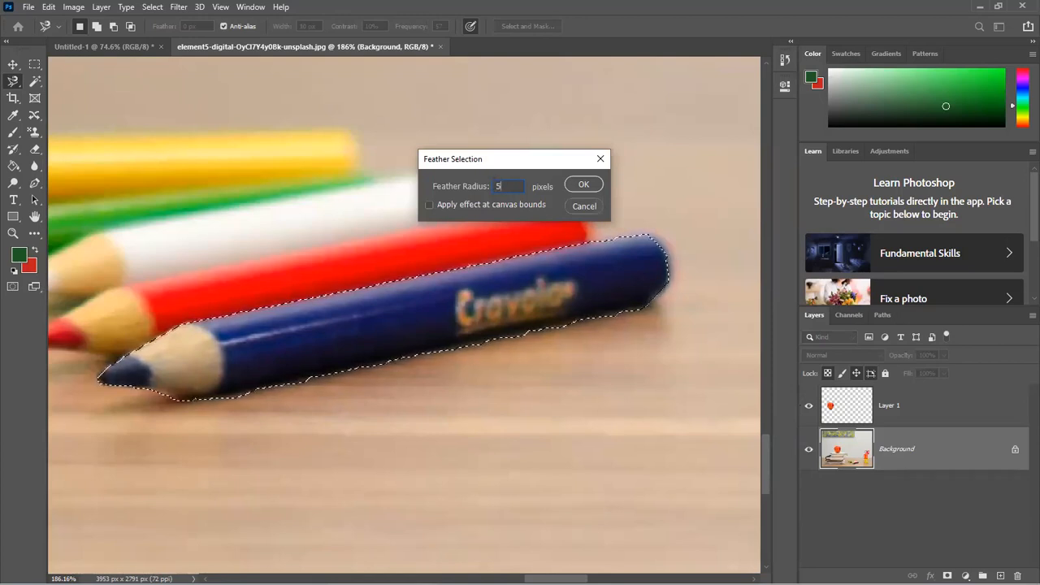
key(Return)
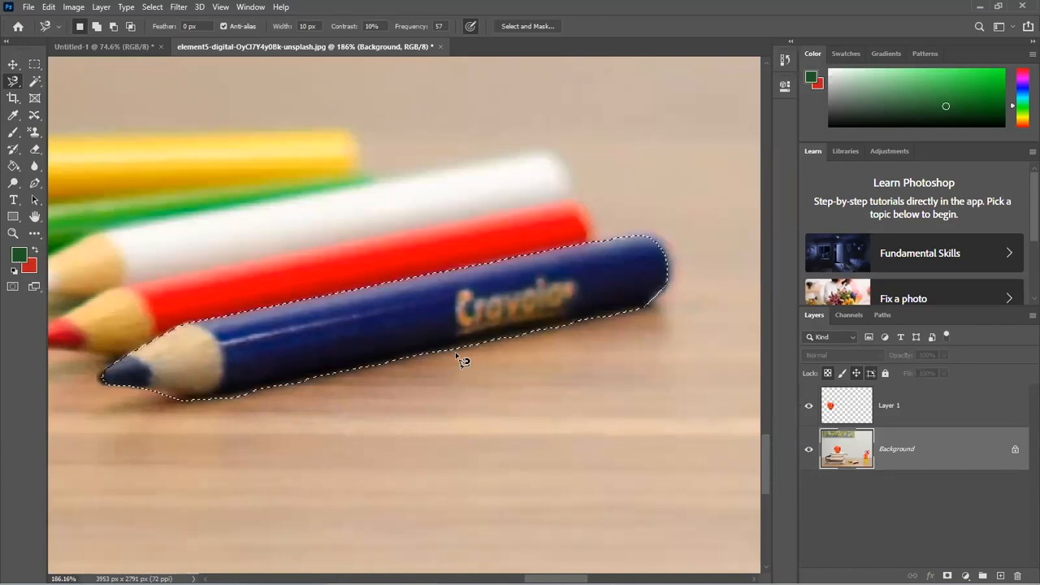
- Copy the feathered pencil selection to a new layer and hide the Background and apple layers
key(ctrl+j)
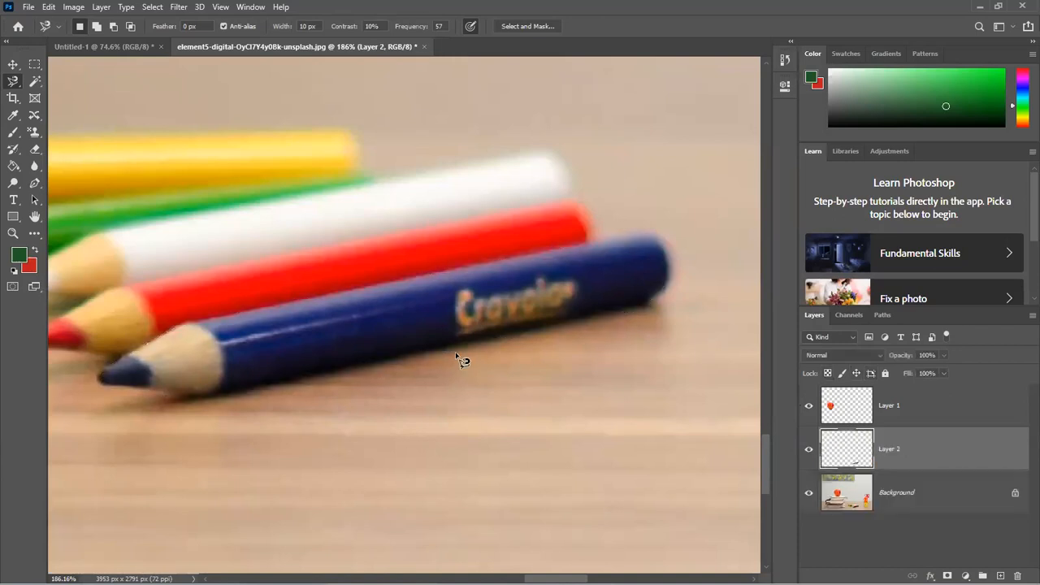
click(810, 495)
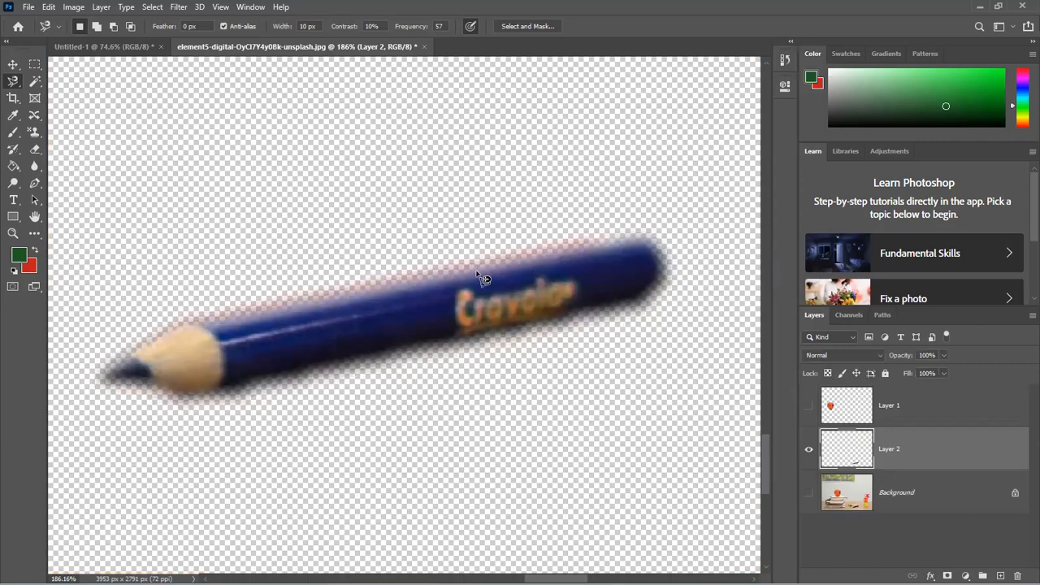
- Reset the colours to default black and white, show the Background layer and fill it with white
click(869, 487)
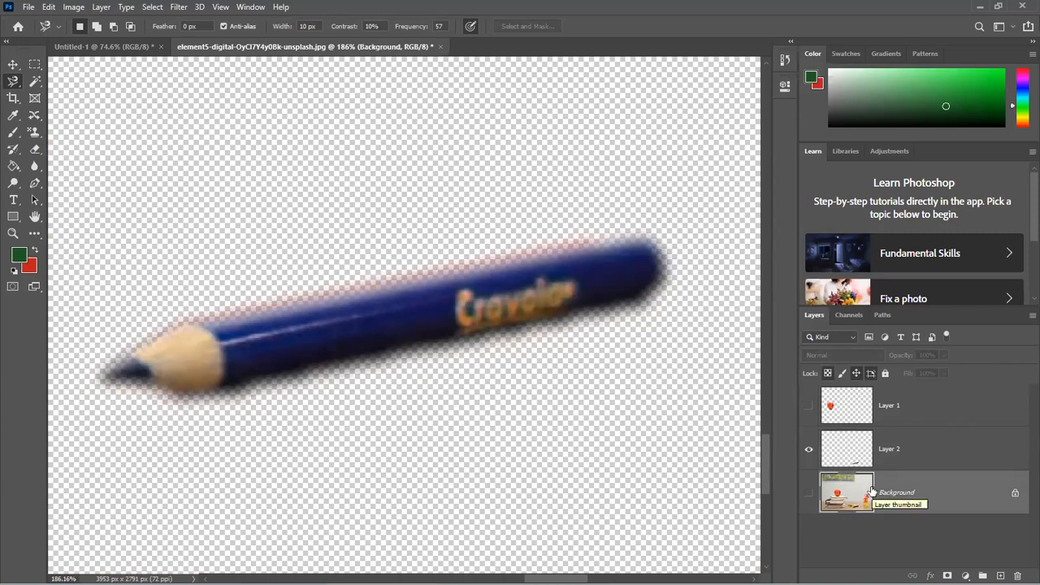
key(d)
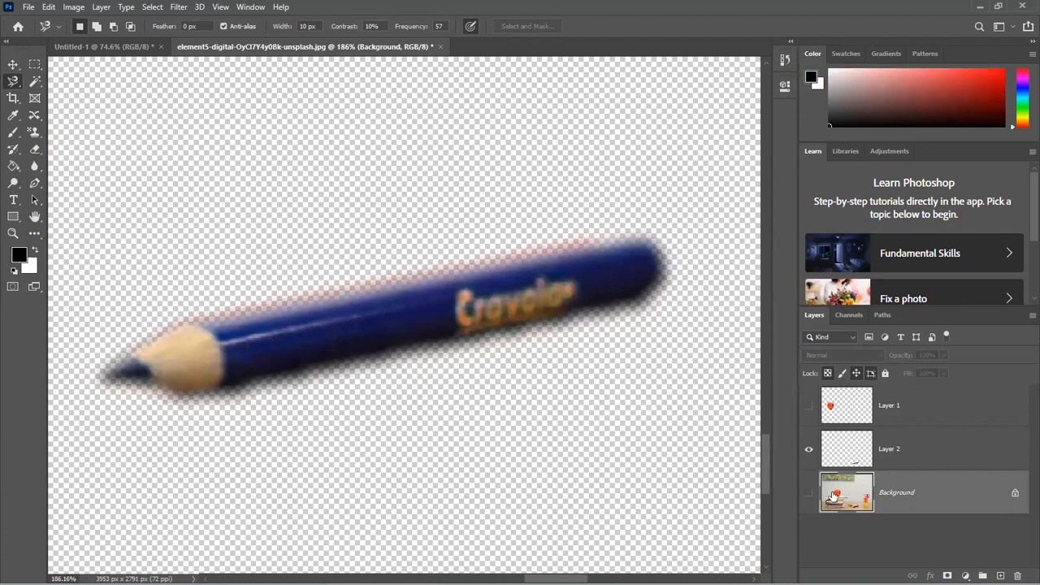
key(ctrl+comma)
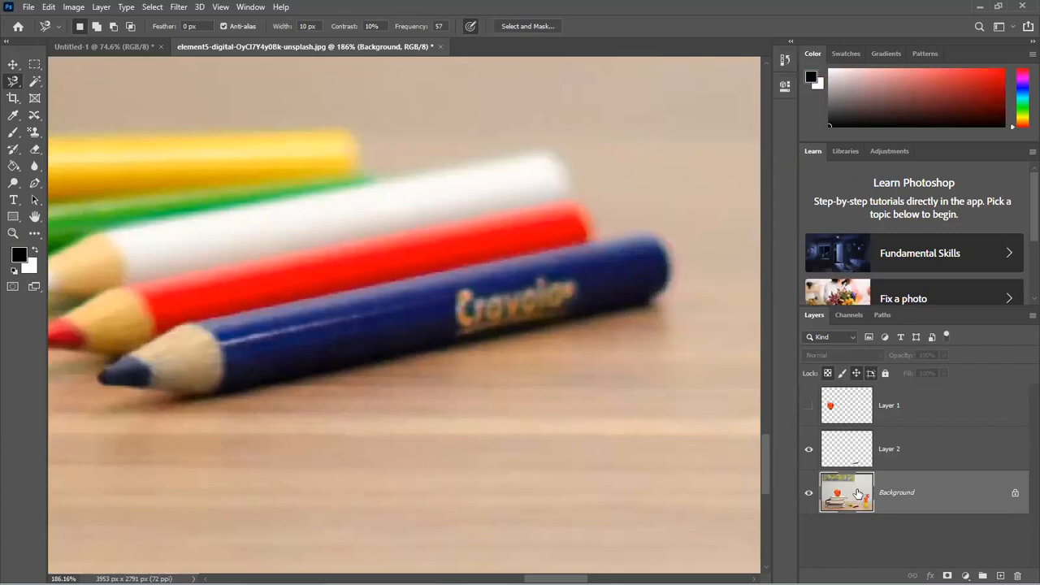
key(ctrl+BackSpace)
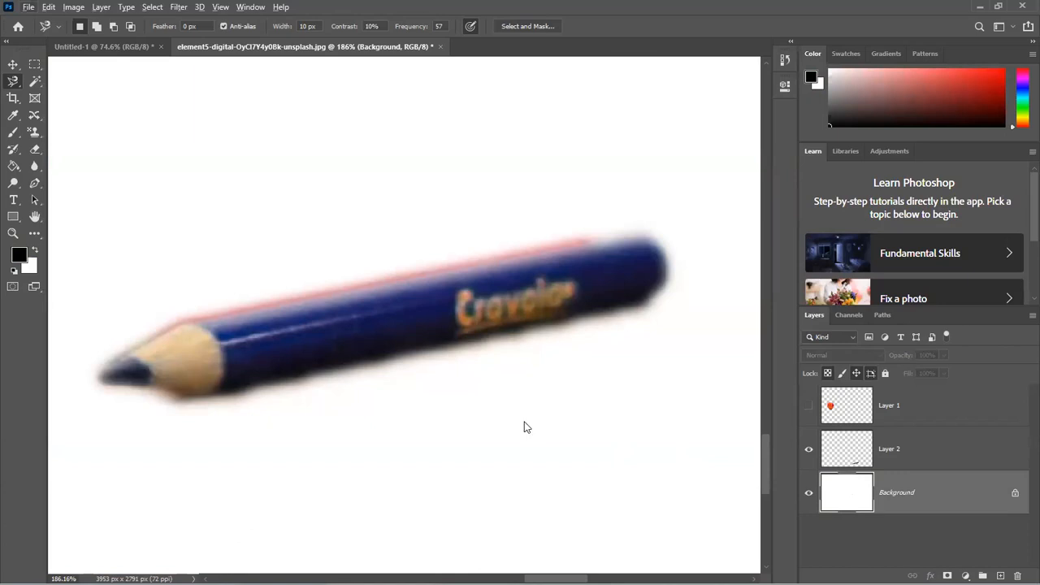
- Move the cut-out pencil to the centre of the white canvas with the Move tool
key(v)
key(Escape)
key(ctrl+0)
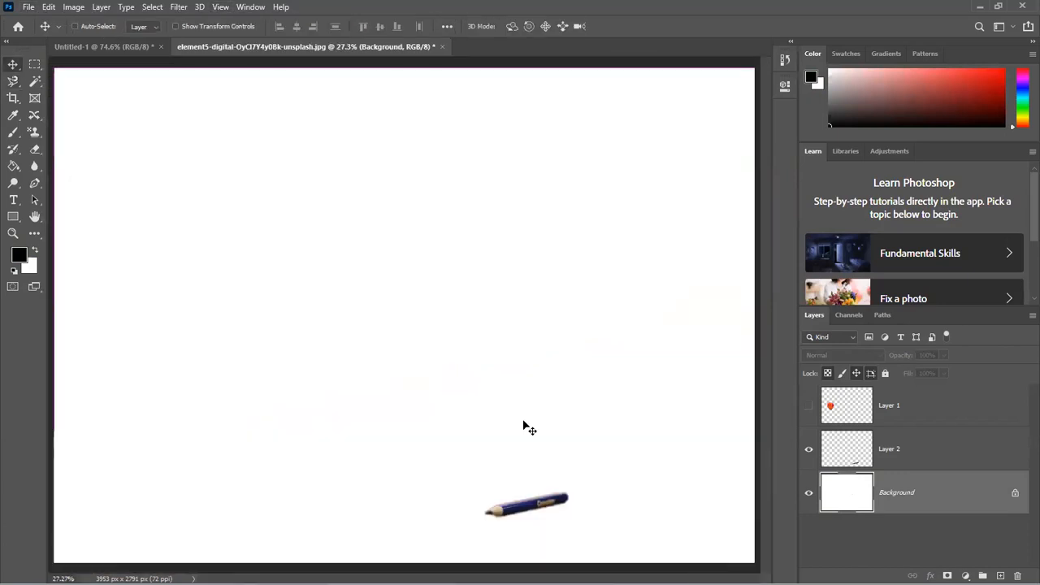
key(l)
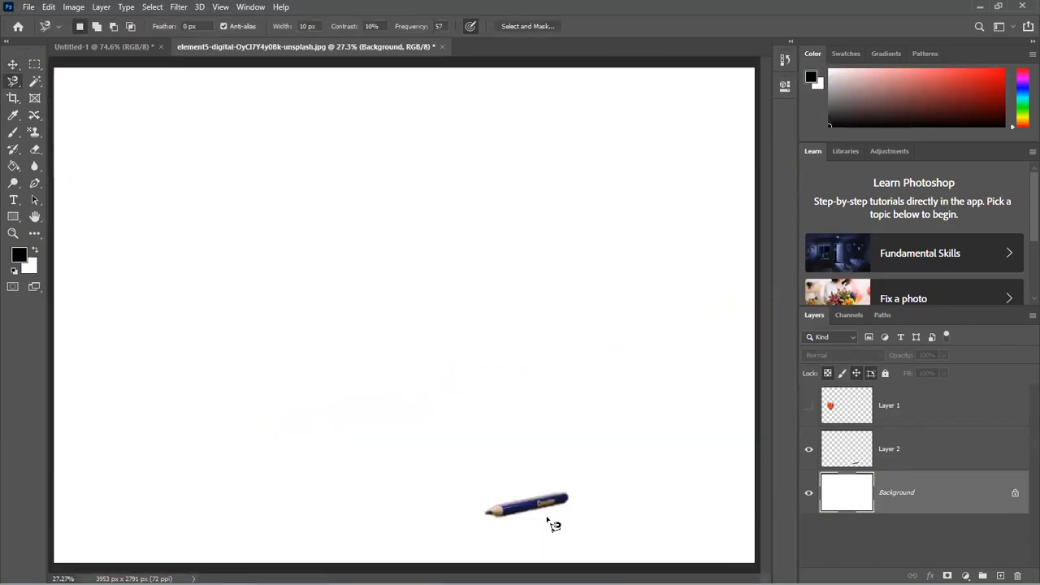
key(v)
mouse_move(540, 499)
mouse_down()
mouse_move(411, 290)
mouse_move(441, 312)
mouse_up()
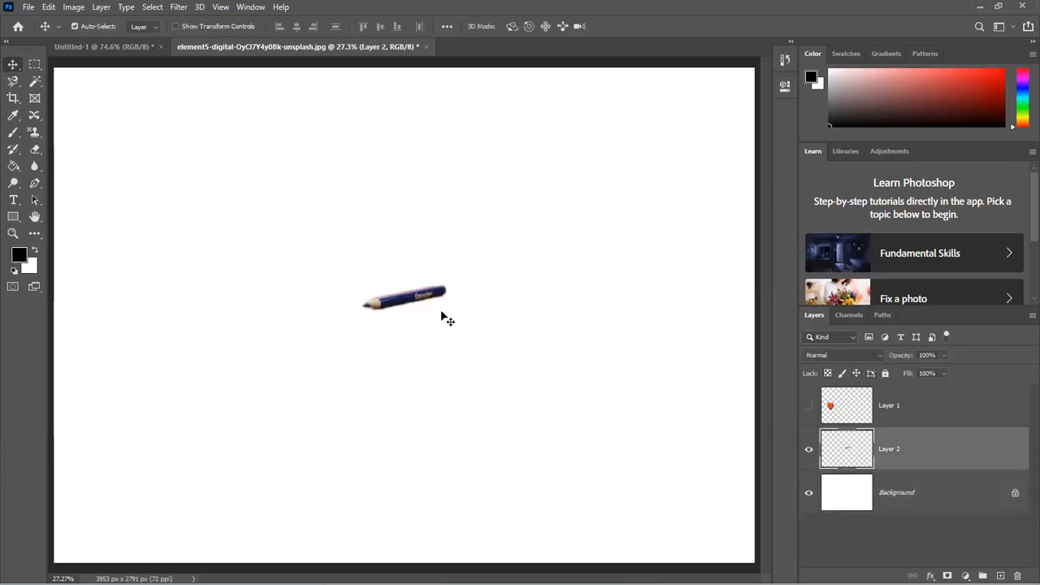
scroll(441, 312, down, 3)
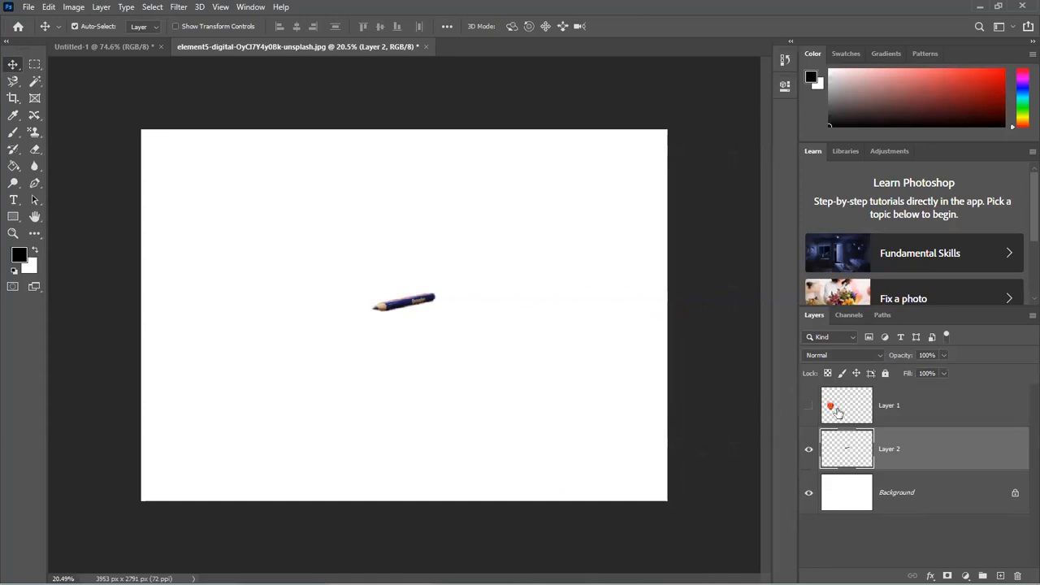
- Show the apple layer and delete both the apple and pencil layers, leaving only the white Background
click(809, 404)
click(876, 412)
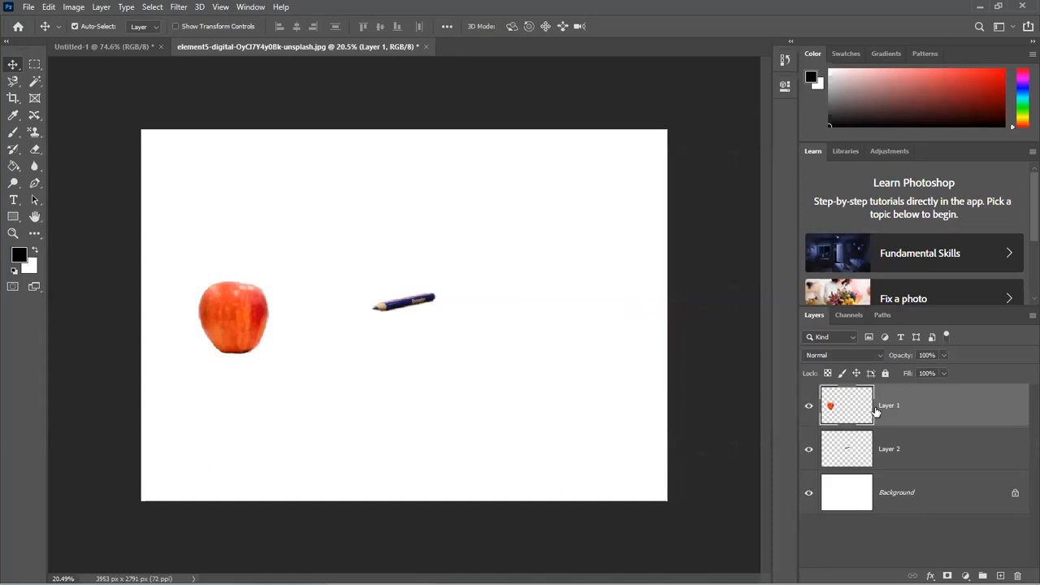
key(Delete)
key(Delete)
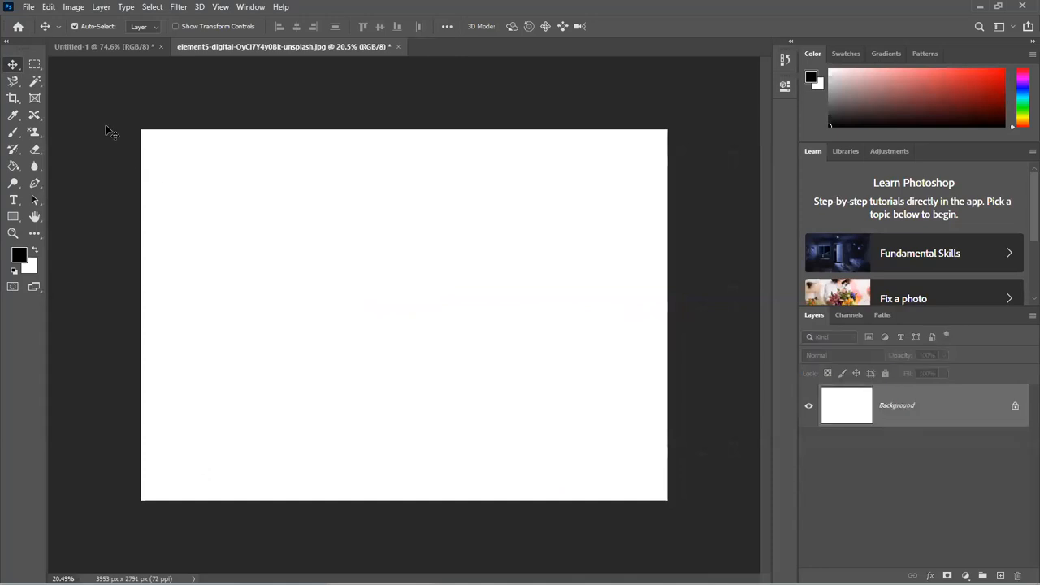
- Activate the Magic Wand tool and close the element5-digital document without saving its changes
click(34, 83)
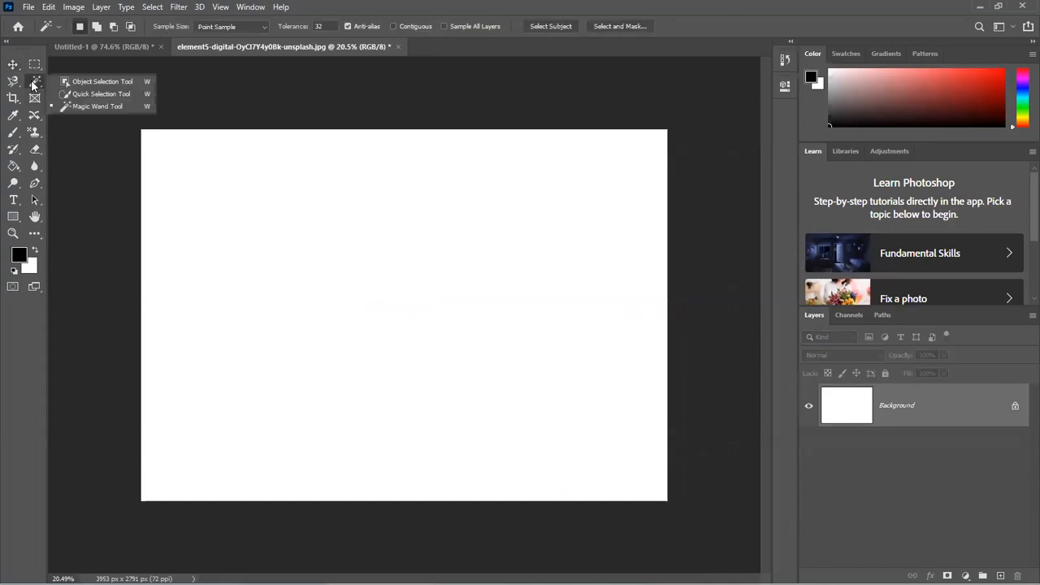
click(34, 85)
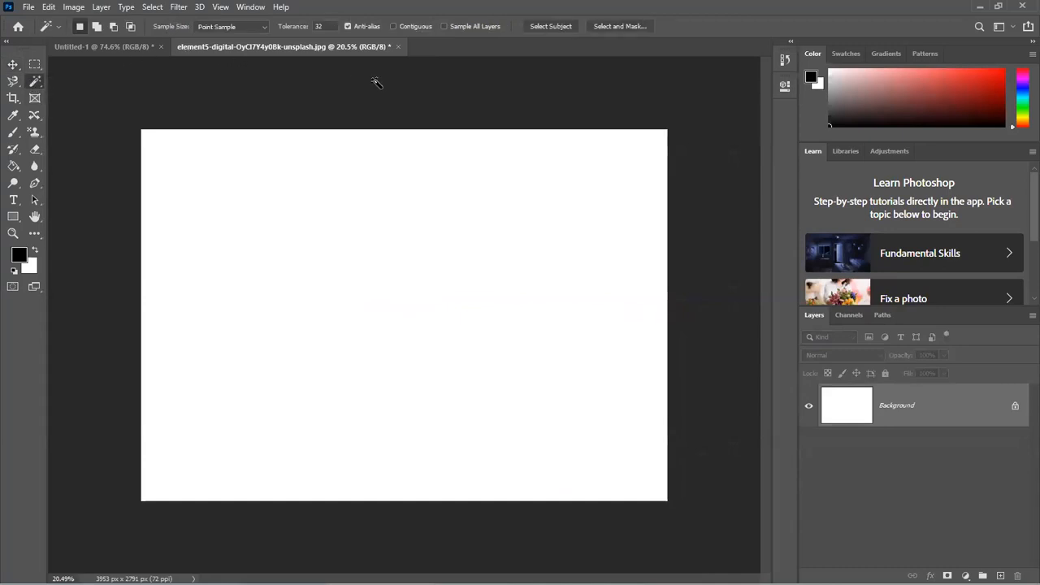
click(399, 46)
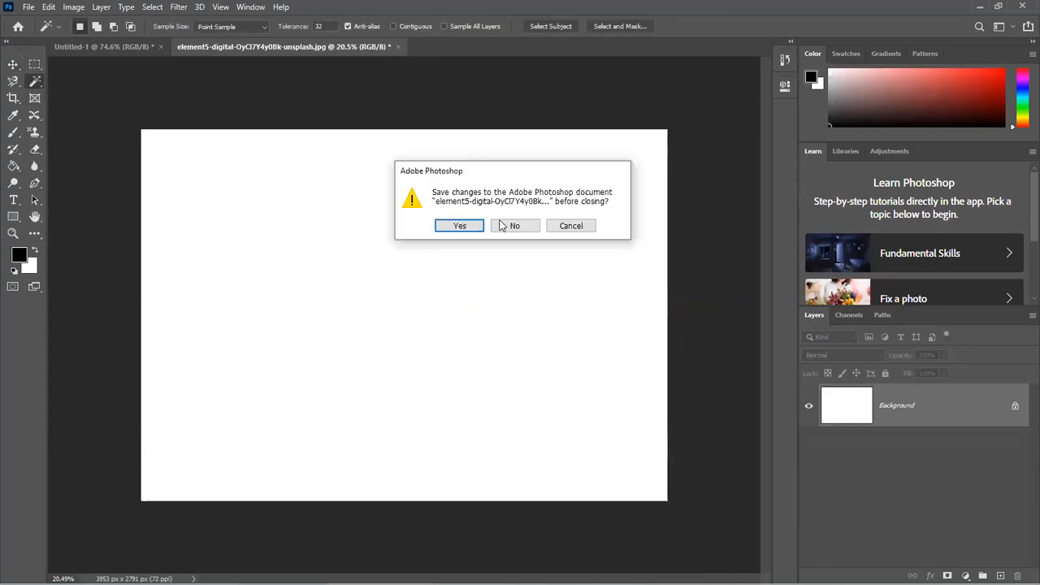
click(501, 226)
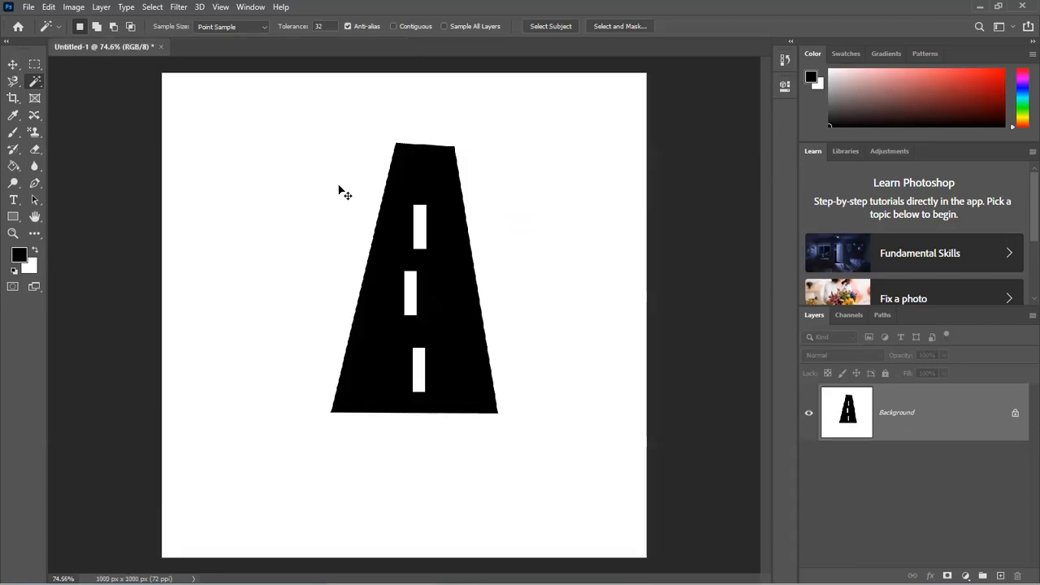
- Fill the Untitled-1 canvas with white and open the rock-arch sea photo 691a7232-54cc-445f-b2ff-ab7839a5a853
key(ctrl+BackSpace)
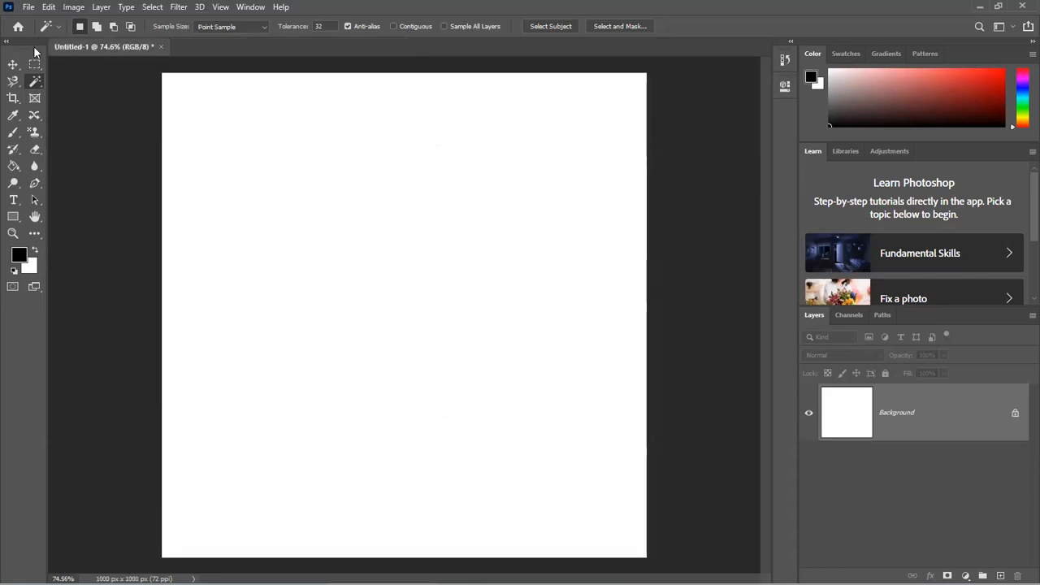
click(29, 6)
click(41, 31)
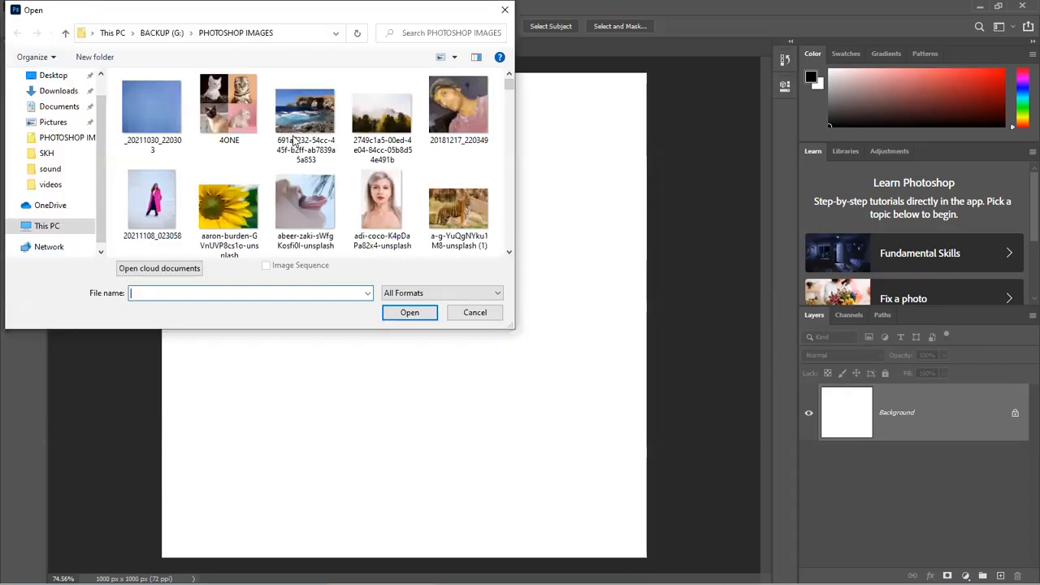
click(308, 122)
key(Return)
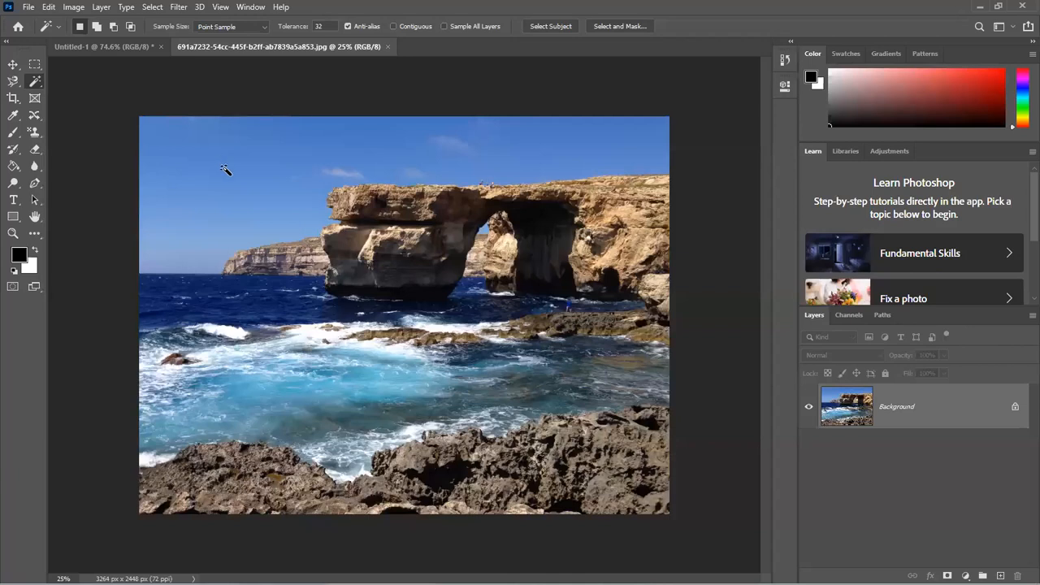
- Try selecting the blue sky with the Magic Wand at tolerance 32 with Contiguous off, and clear the selection
scroll(226, 169, up, 2)
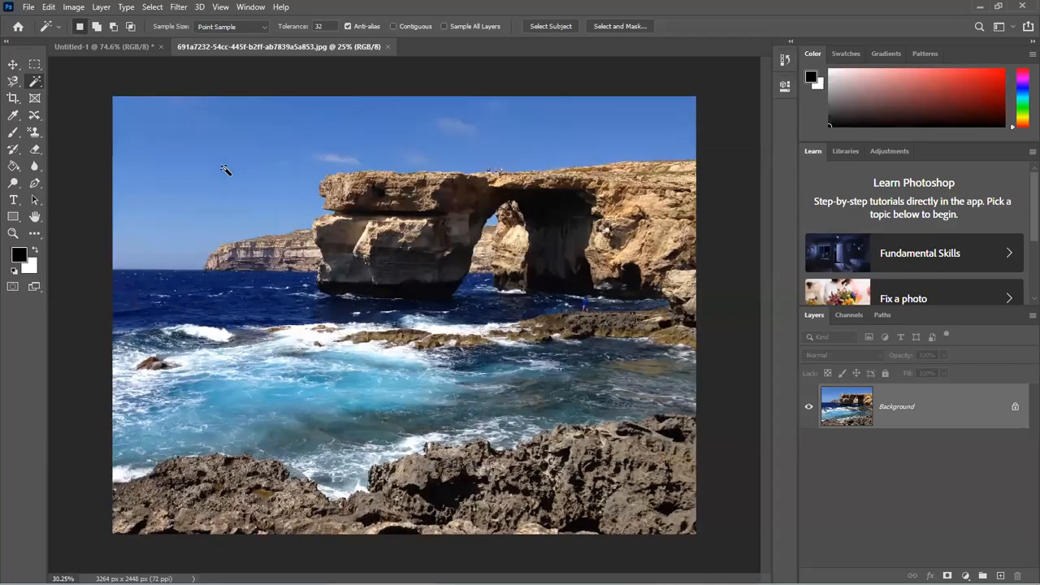
scroll(227, 162, up, 1)
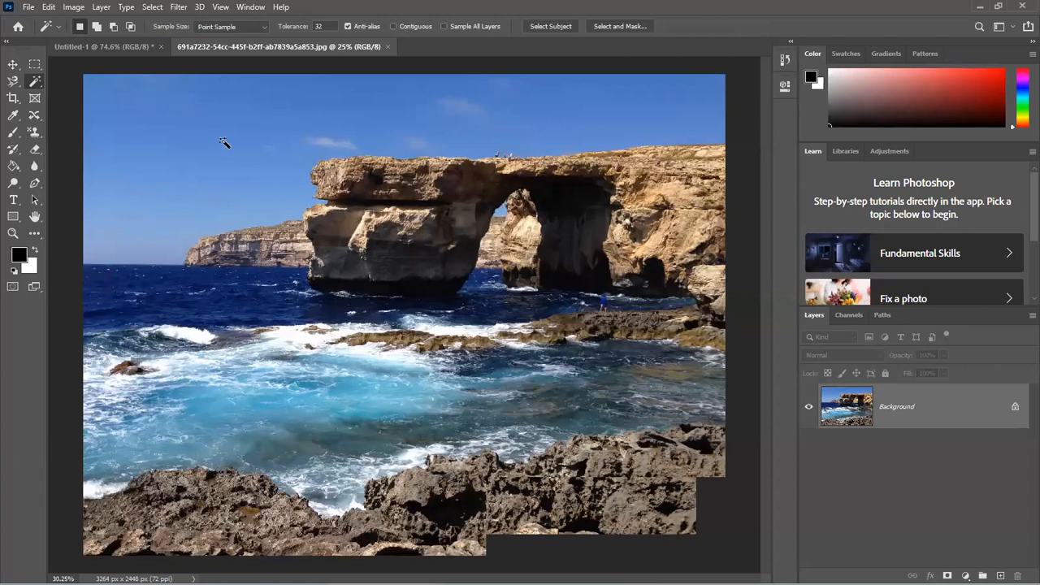
scroll(215, 146, up, 1)
scroll(232, 150, up, 1)
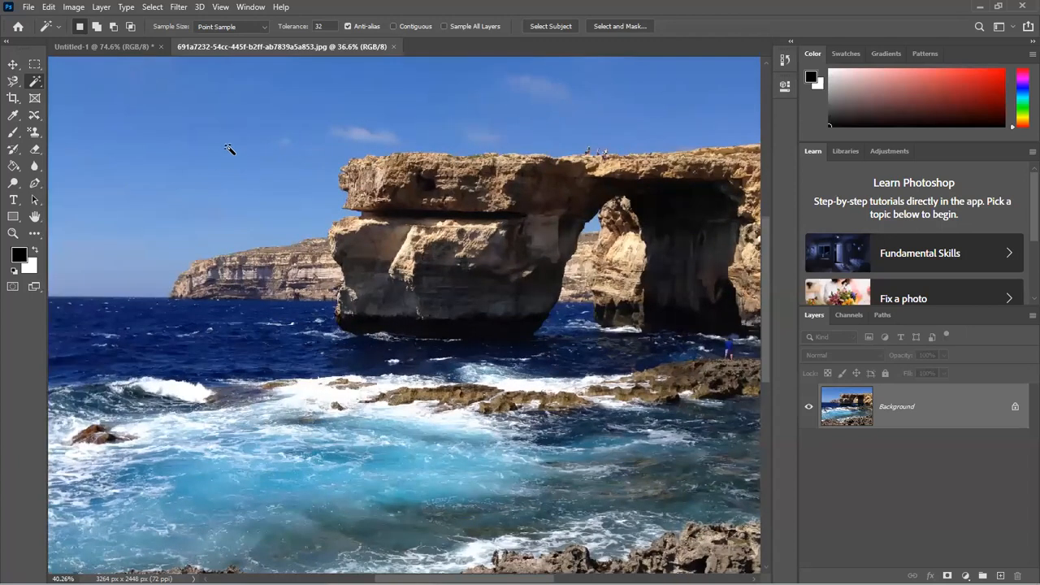
scroll(221, 148, up, 1)
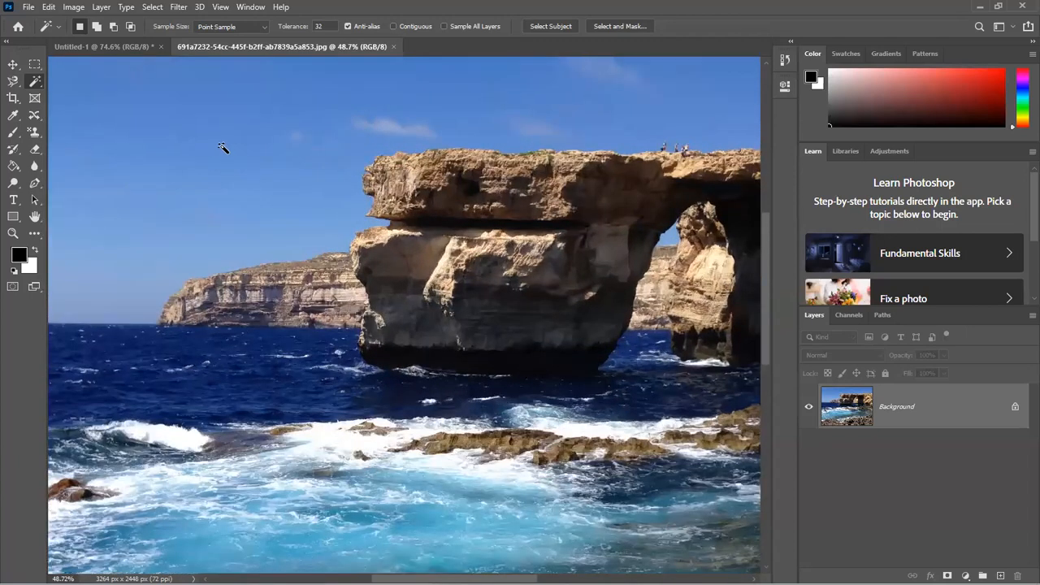
click(226, 151)
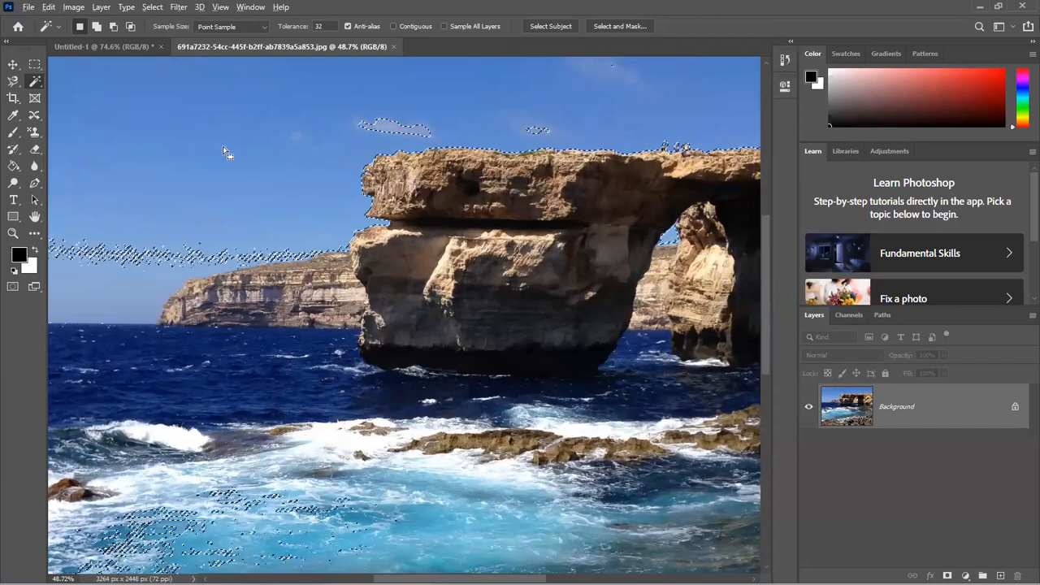
scroll(225, 152, down, 2)
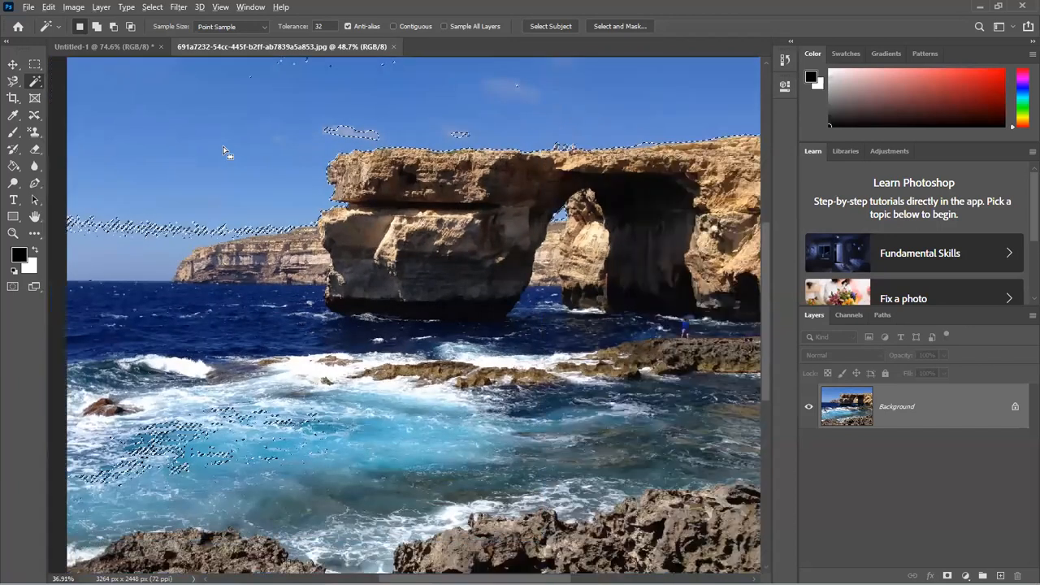
scroll(225, 152, down, 1)
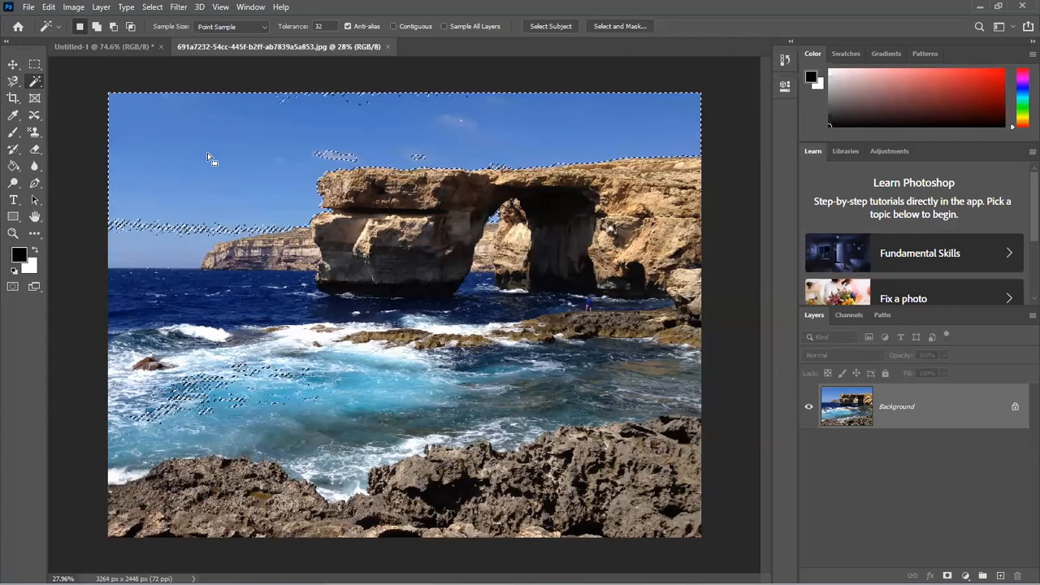
key(ctrl+d)
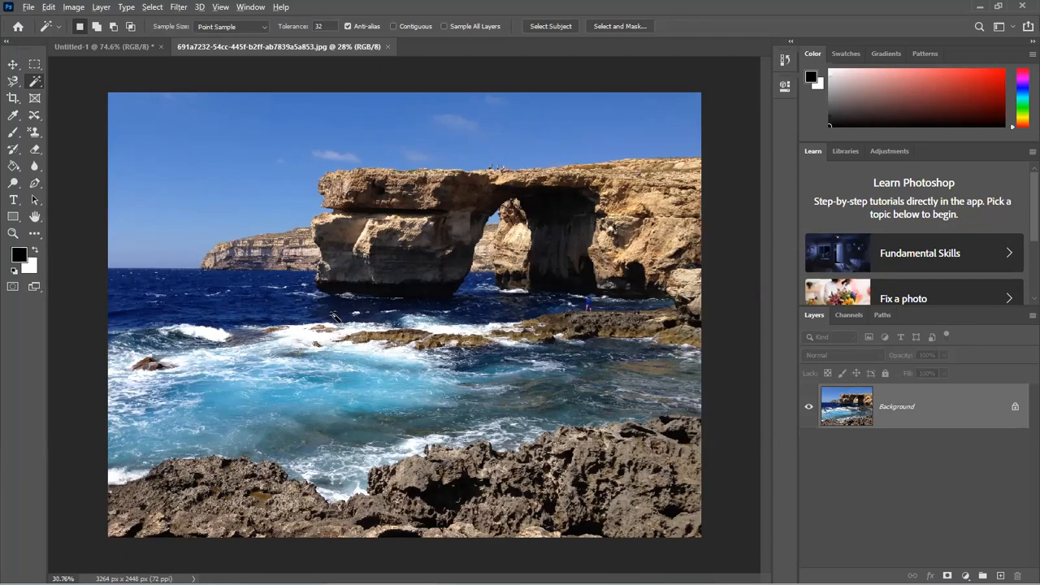
- Examine the individual pixel colours in the dark blue sea below the rock, and return to the full image
scroll(333, 315, up, 2)
scroll(340, 315, up, 3)
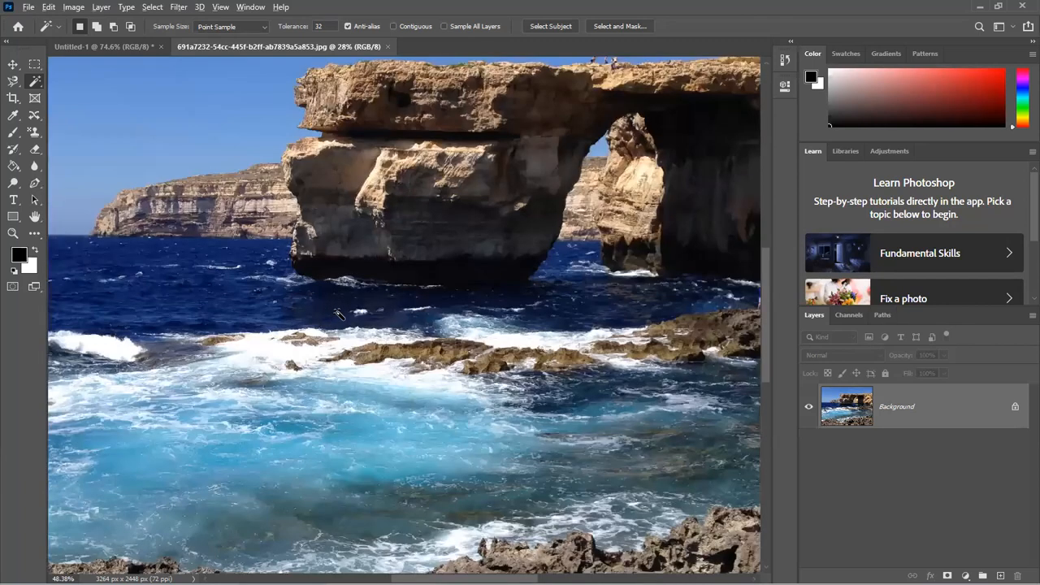
scroll(342, 313, up, 4)
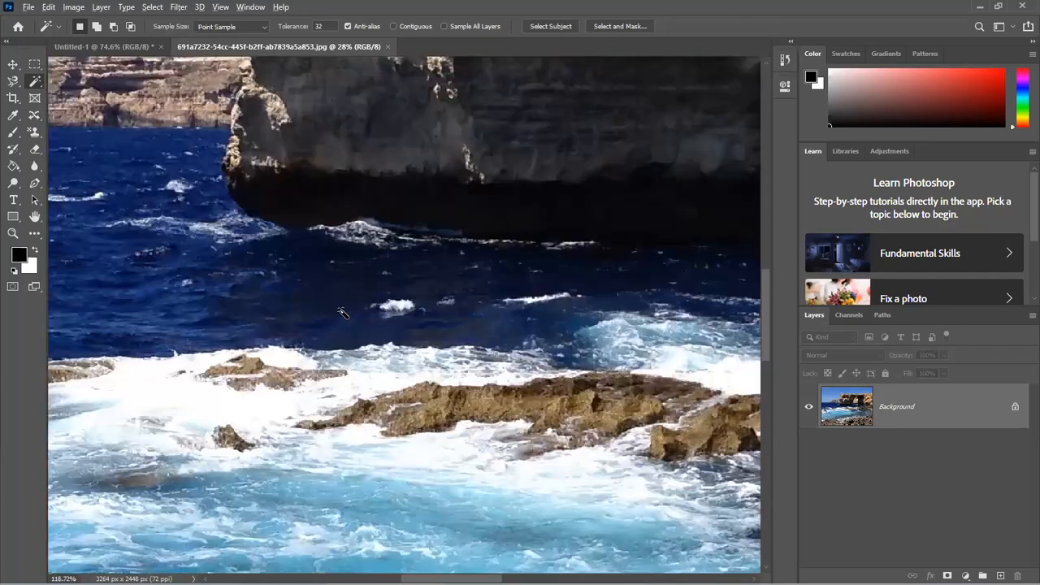
scroll(342, 312, up, 5)
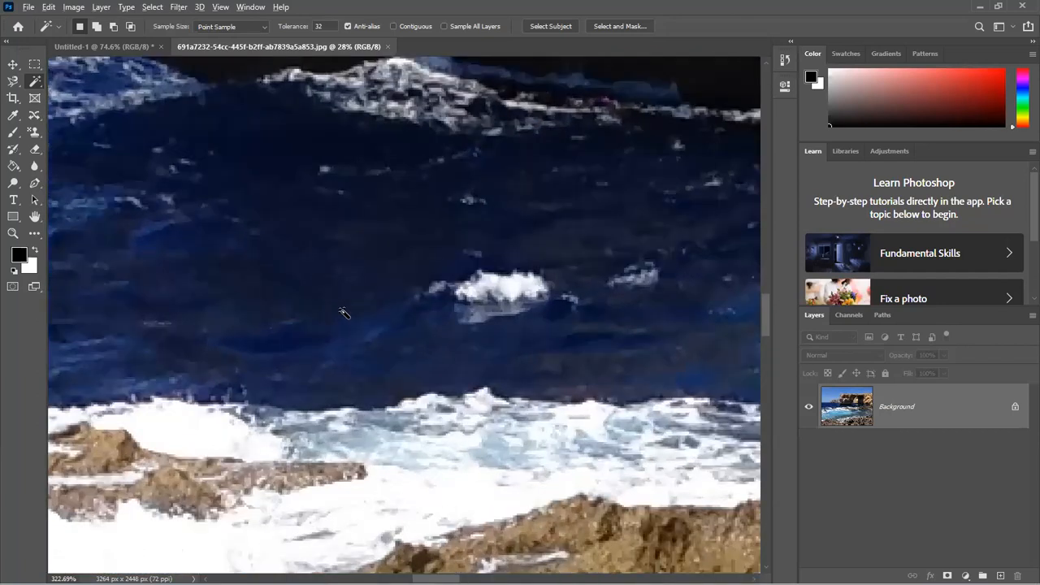
scroll(343, 313, up, 6)
scroll(453, 340, up, 2)
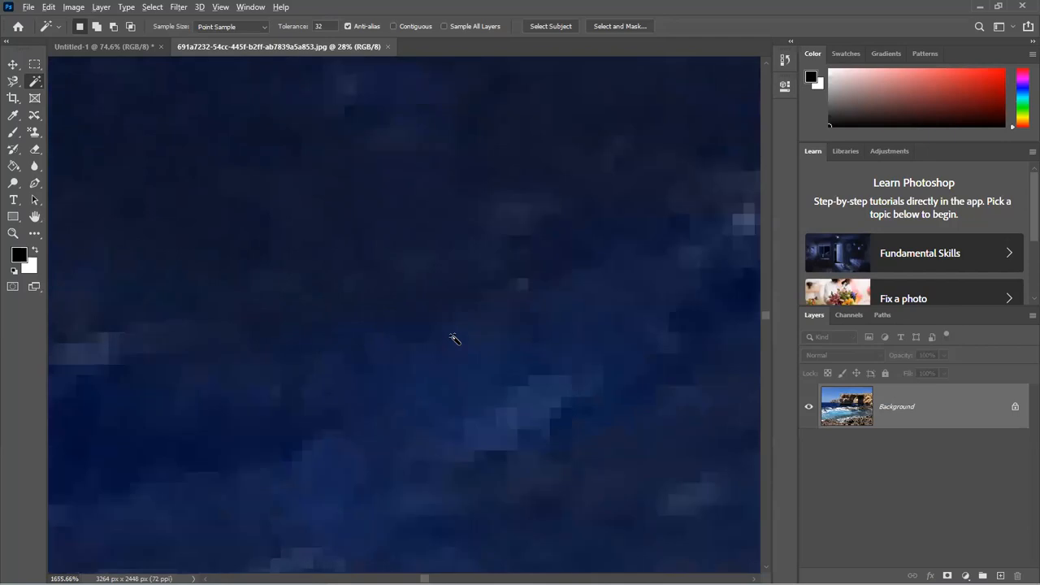
scroll(454, 339, up, 4)
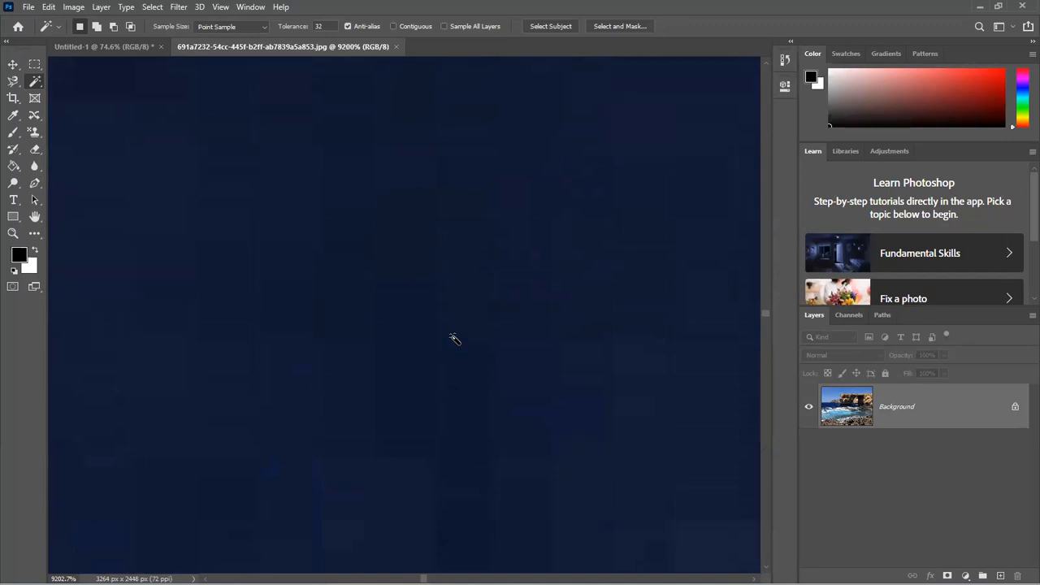
scroll(454, 339, up, 1)
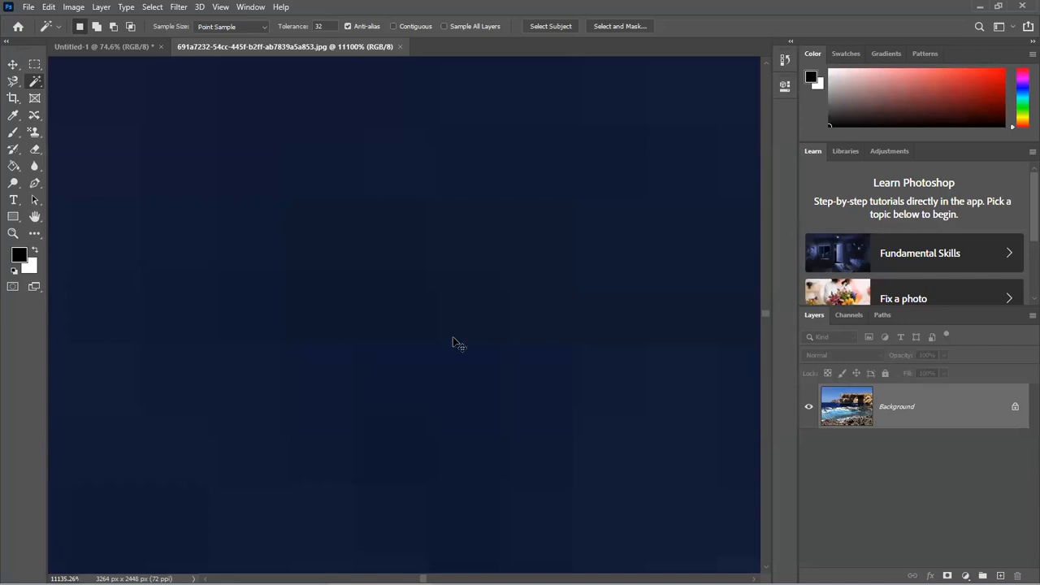
key(ctrl+0)
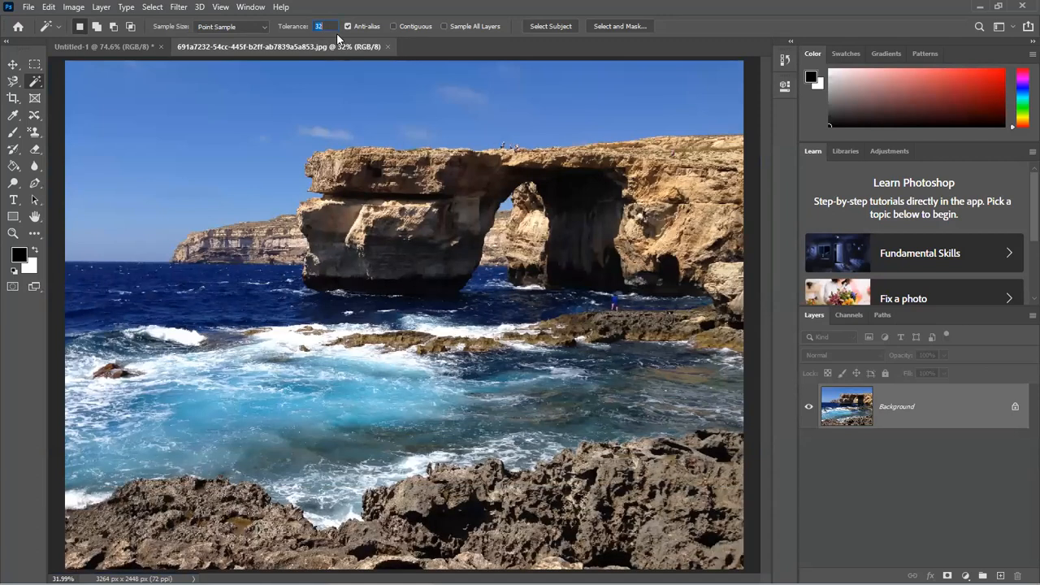
- Test the Magic Wand on the sky at tolerance 2 and again at tolerance 50, clearing the selection each time
text(2)
click(455, 129)
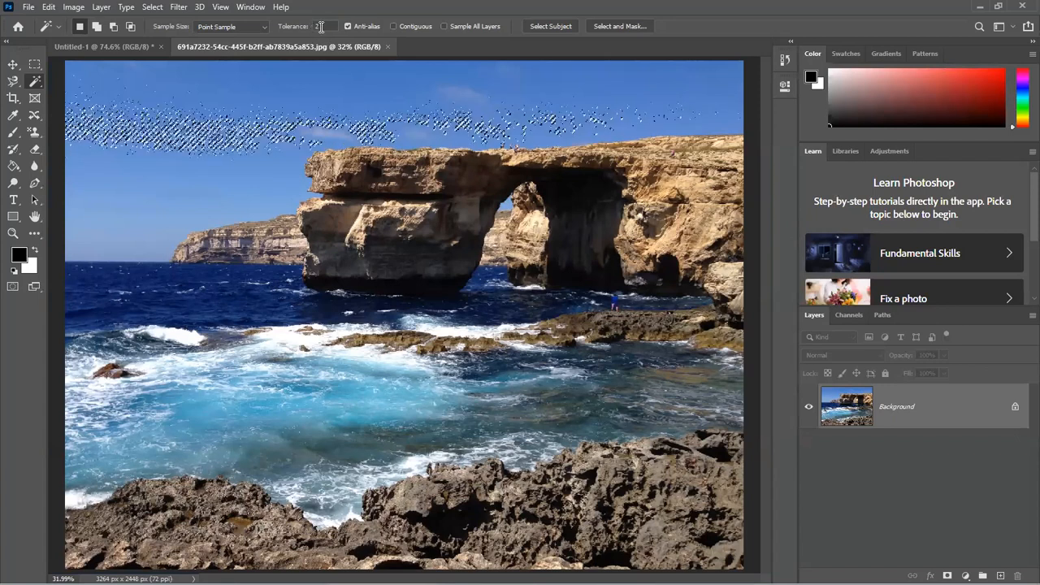
key(ctrl+d)
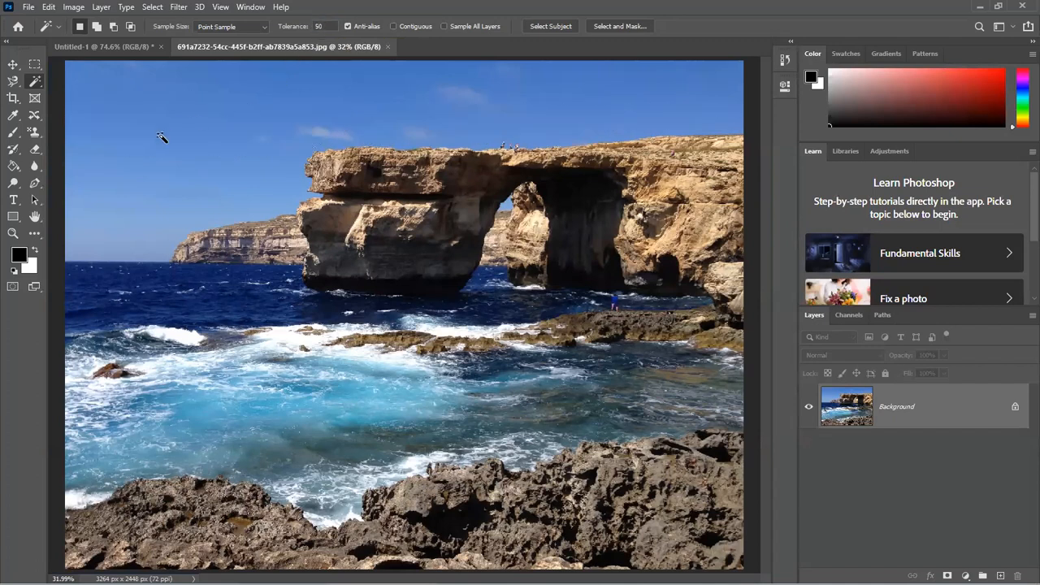
click(162, 138)
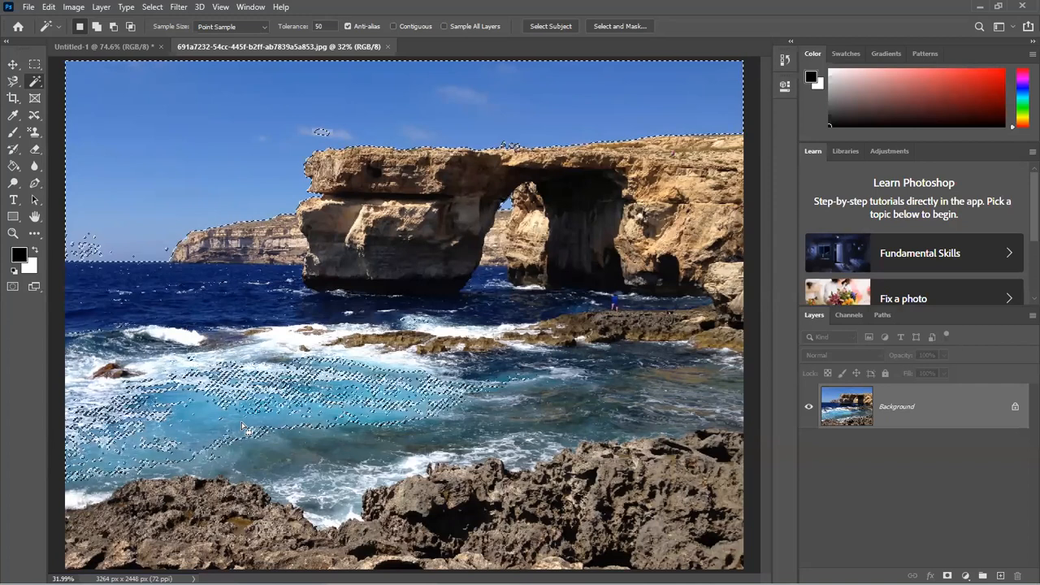
key(ctrl+d)
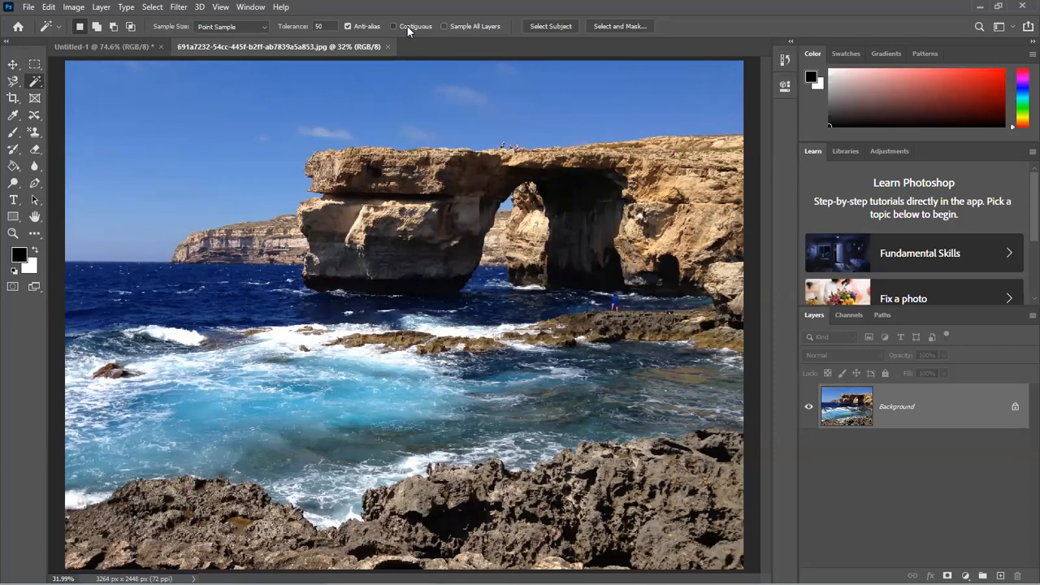
- Turn on Contiguous and select the sky with the Magic Wand, adding the missed cloud and horizon patches
click(408, 28)
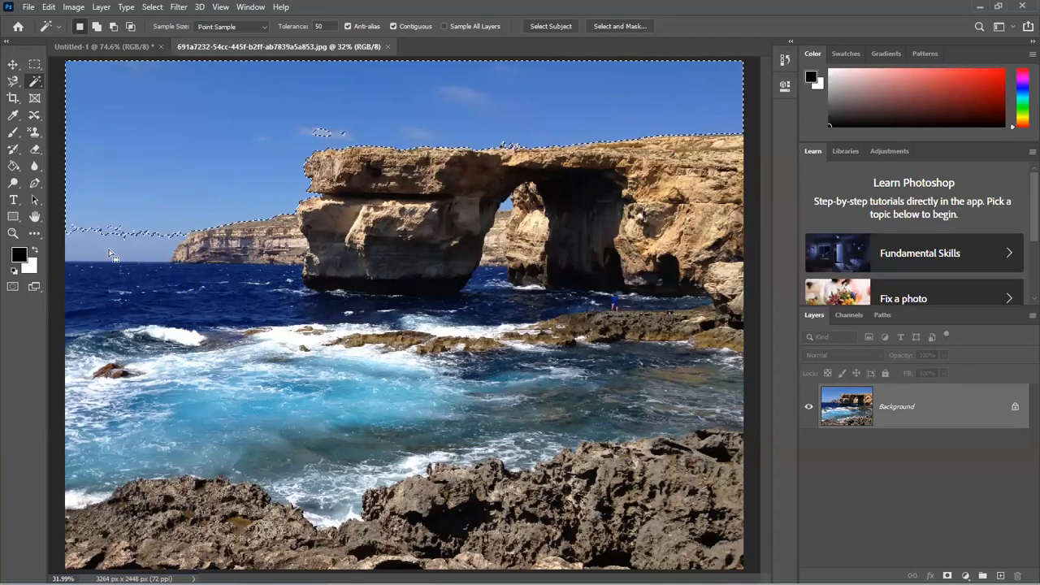
shift+click(317, 135)
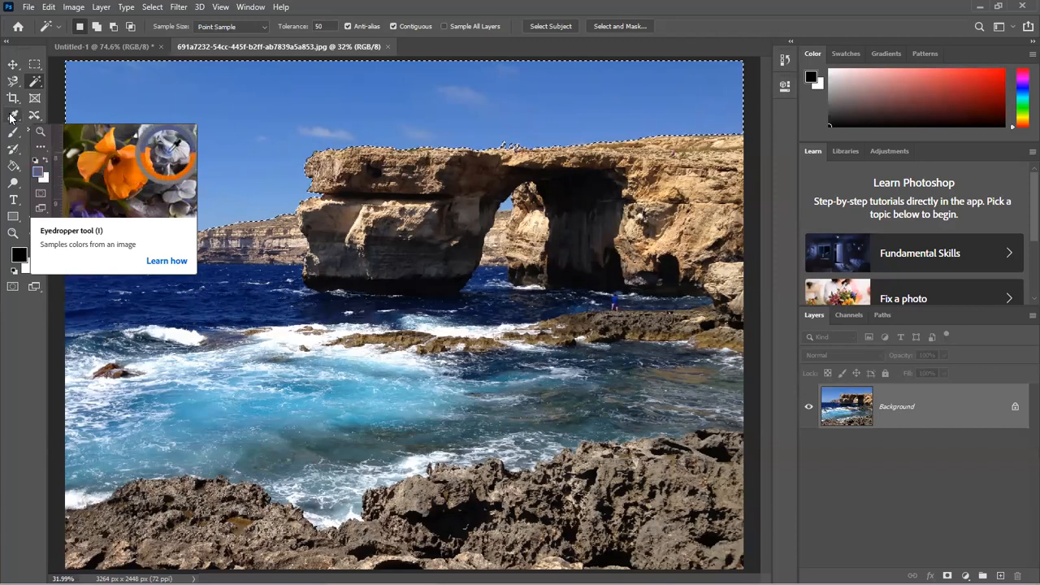
- Sample the dark blue of the sea near the horizon, fill the sky selection with it on a new layer, and deselect
click(12, 118)
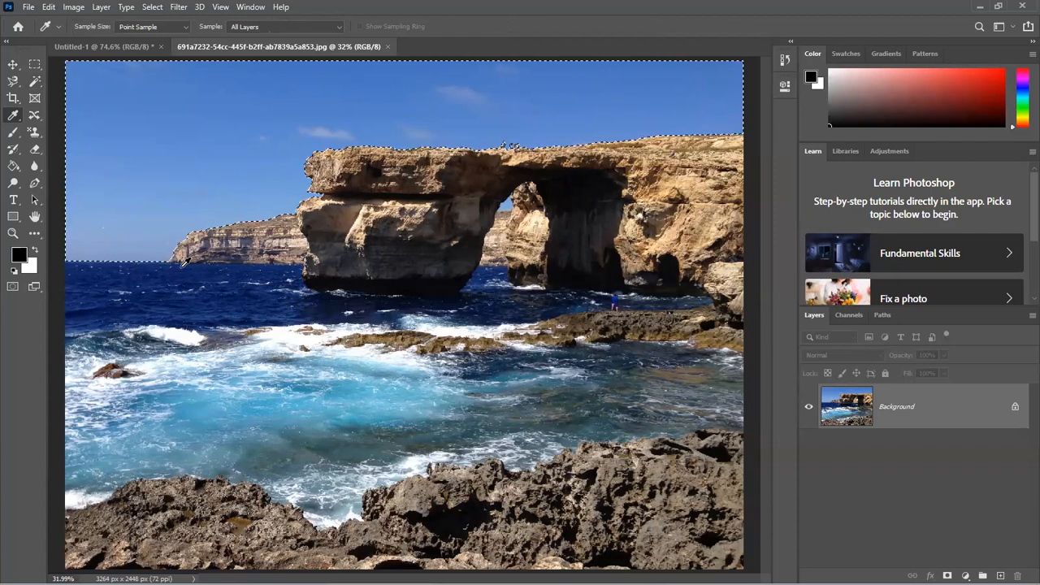
click(184, 268)
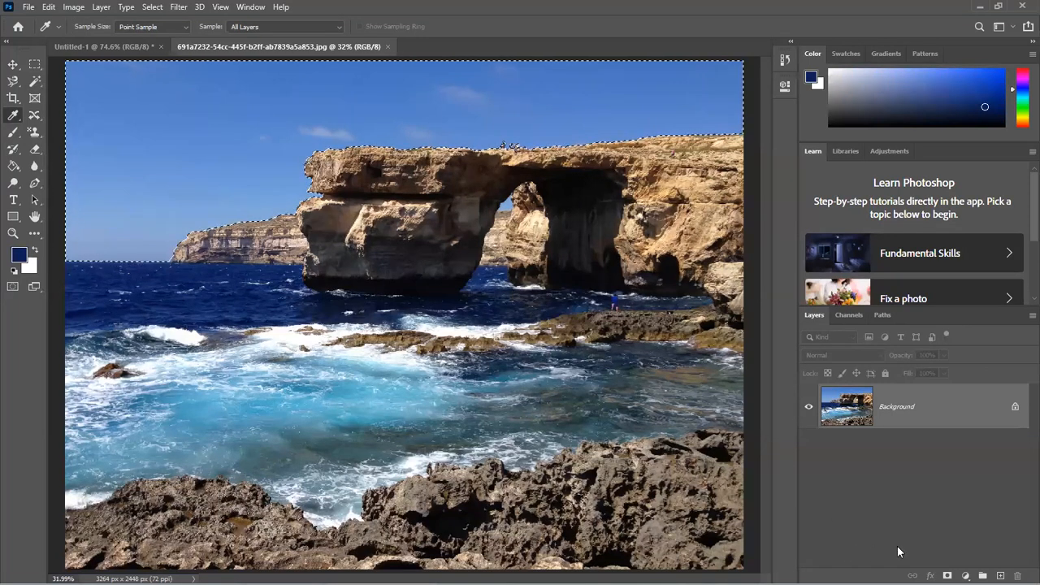
click(1000, 575)
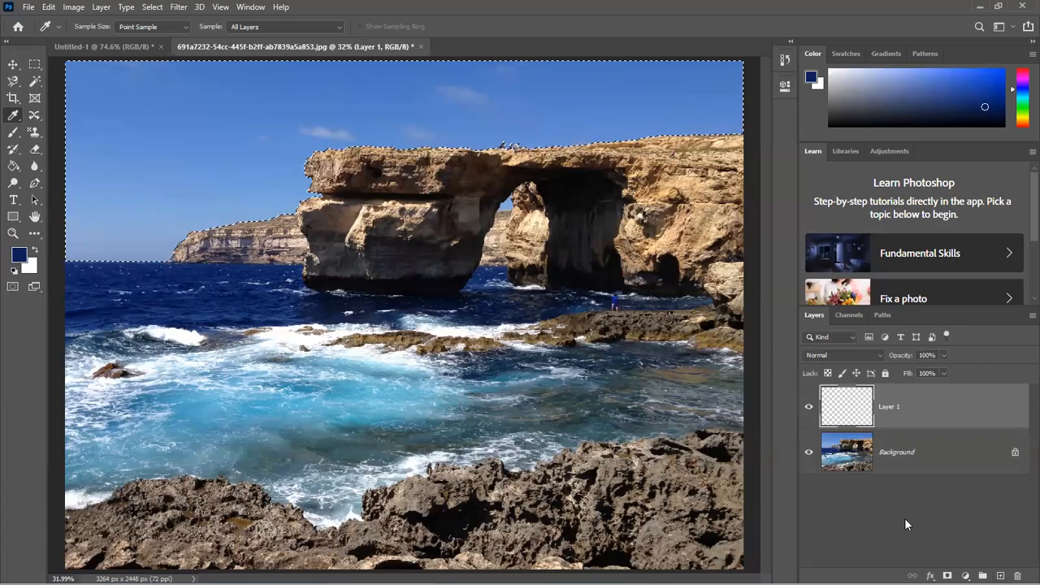
key(alt+BackSpace)
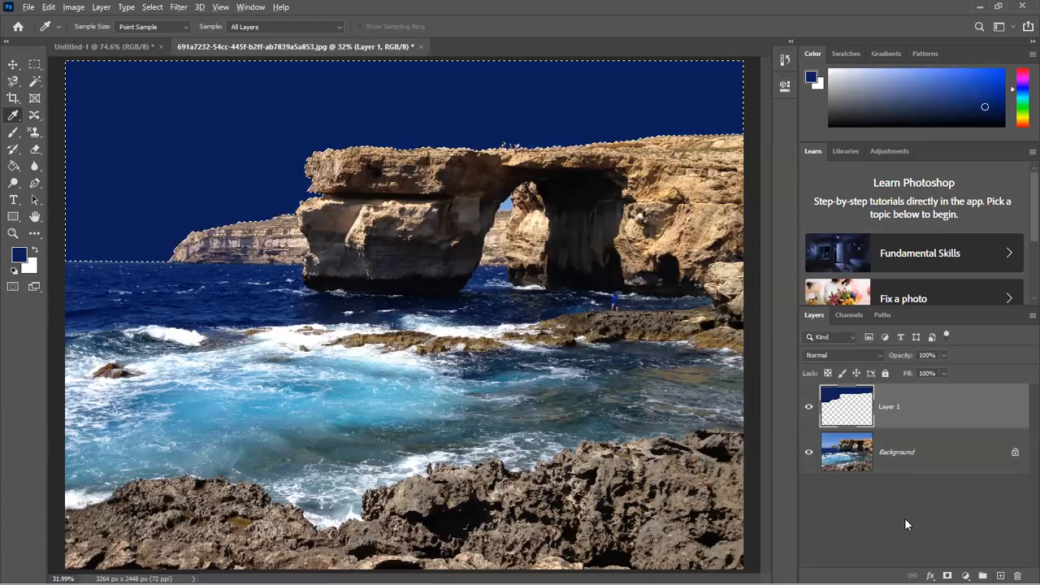
key(ctrl+d)
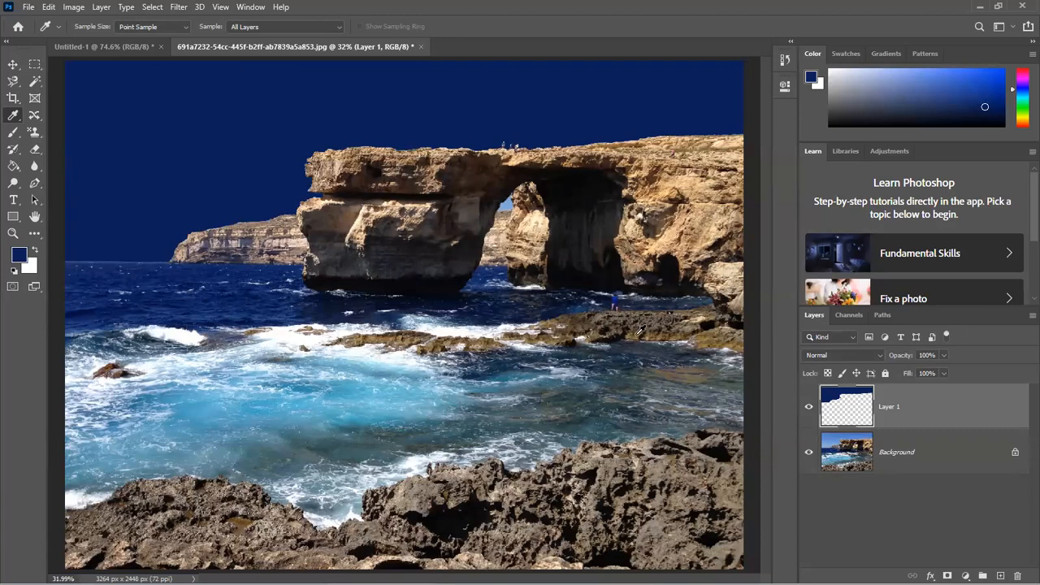
- Restore the sky selection and feather it with the Rectangular Marquee tool active
key(ctrl+shift+d)
right_click(223, 176)
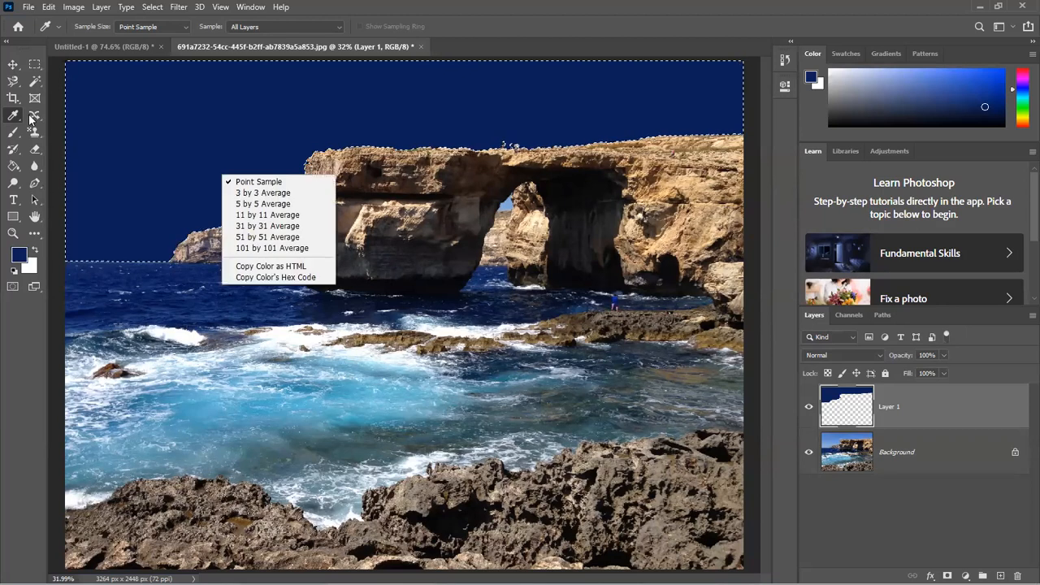
click(34, 68)
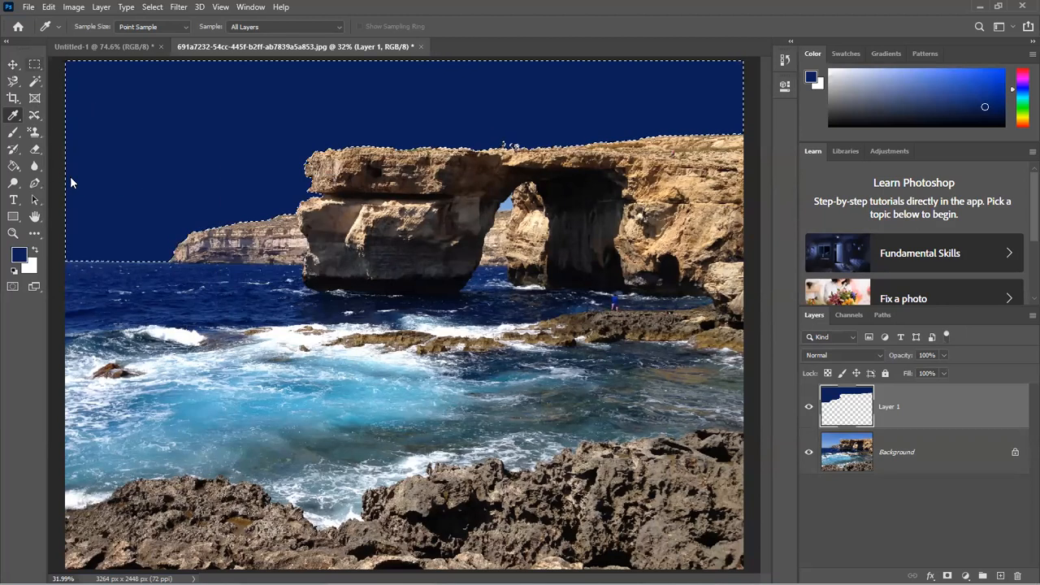
right_click(134, 176)
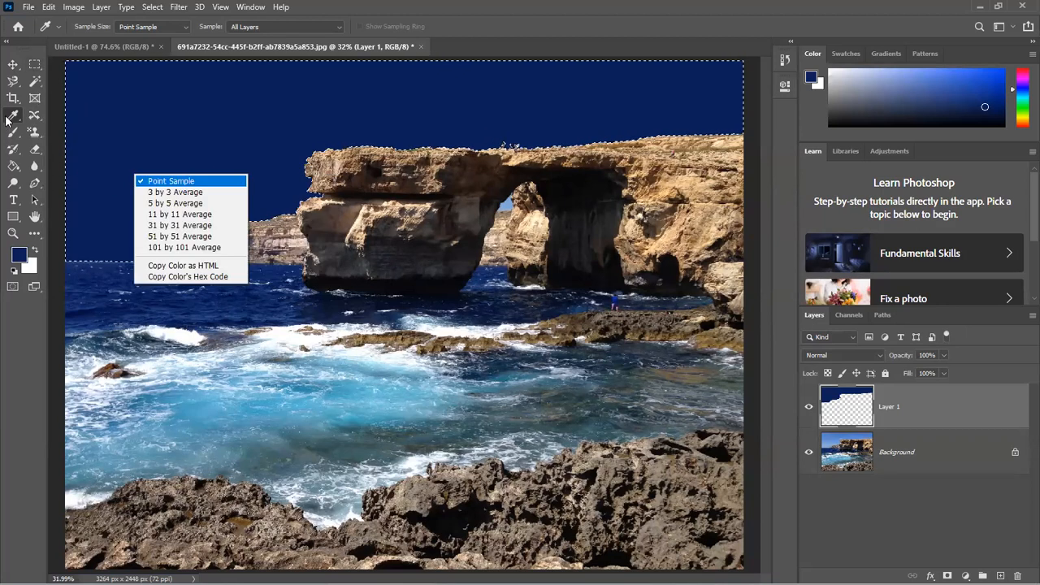
click(37, 86)
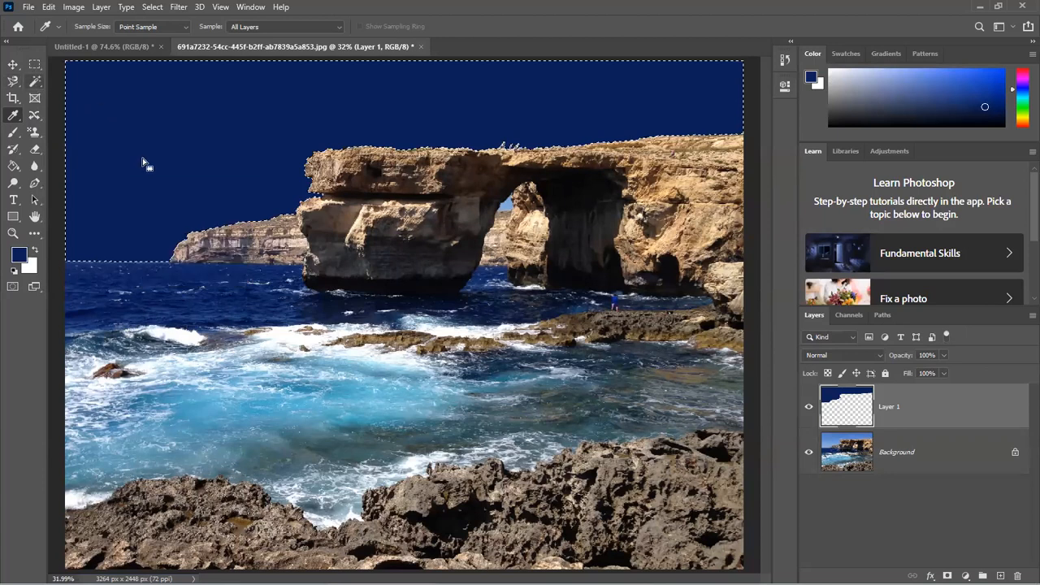
right_click(143, 158)
click(33, 70)
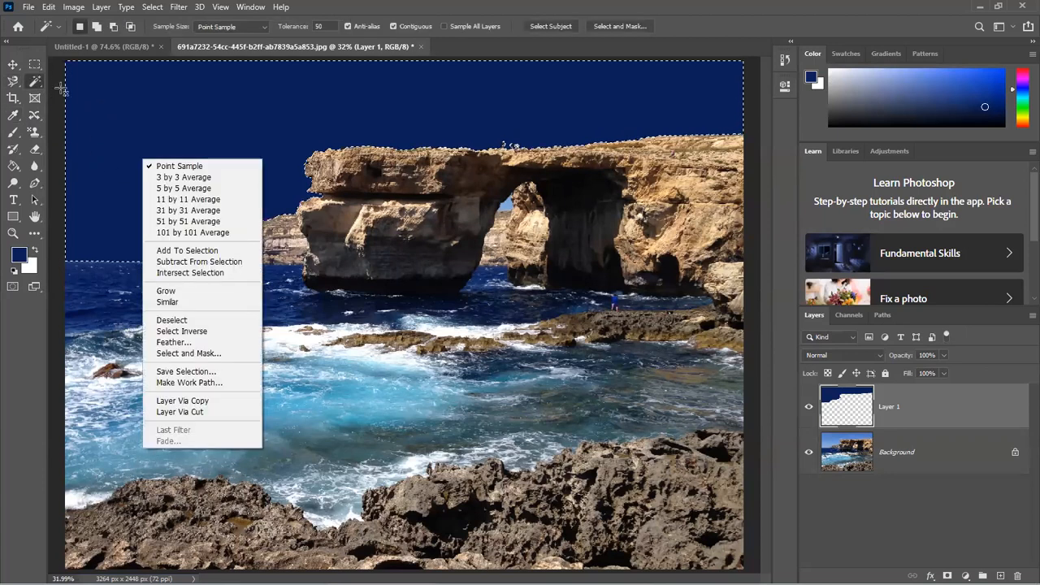
right_click(149, 186)
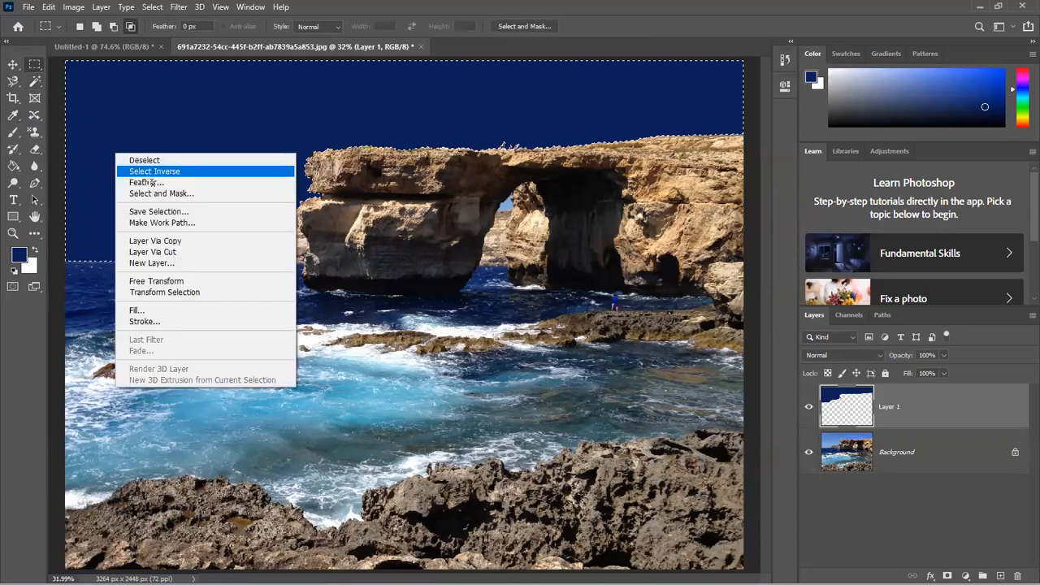
click(147, 183)
key(Return)
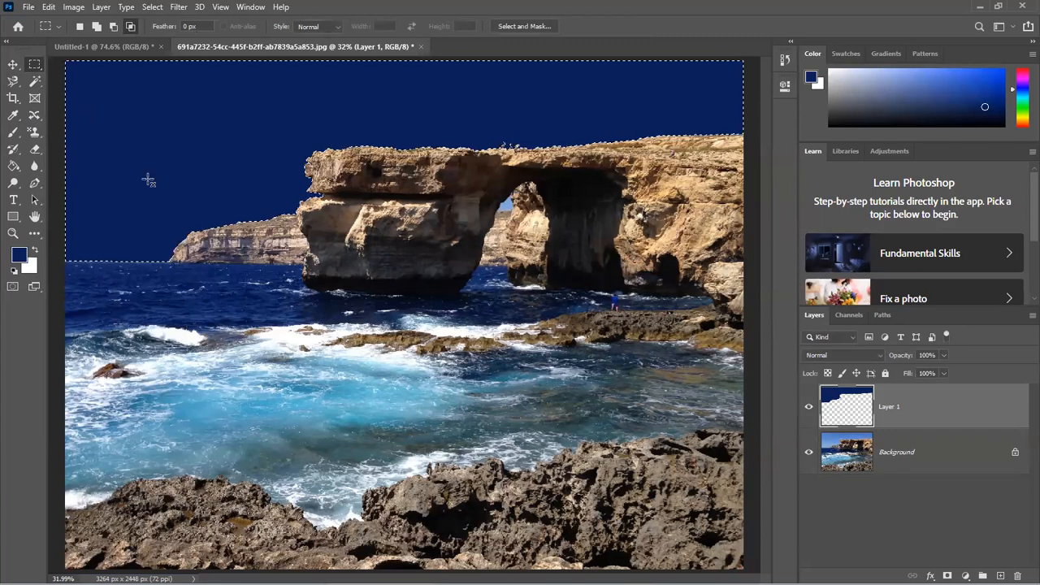
- Undo the sky fill, then refill the sky with dark blue after feathering the selection by 2 pixels, and deselect
key(ctrl+z)
right_click(149, 183)
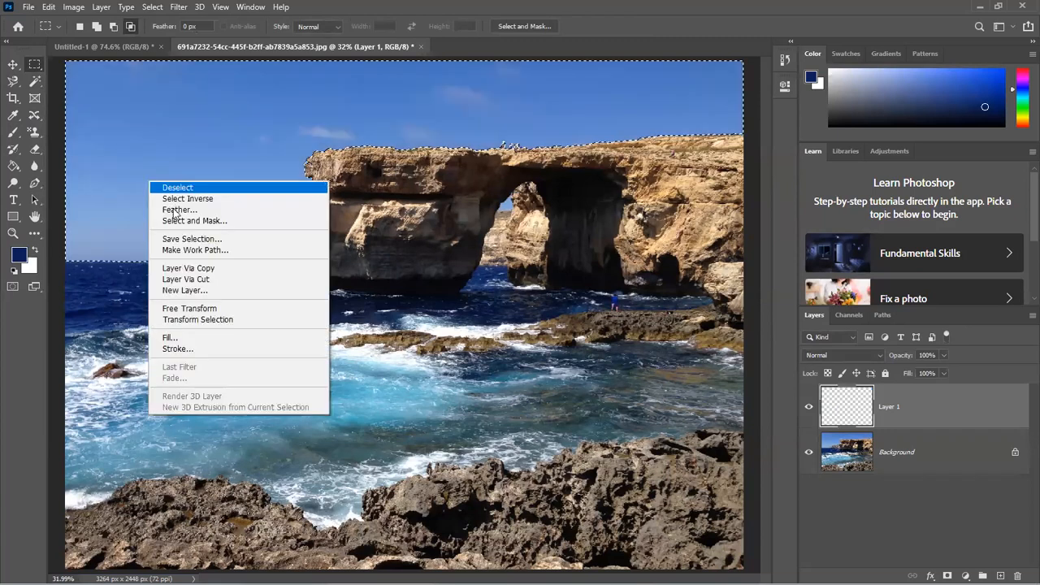
click(174, 210)
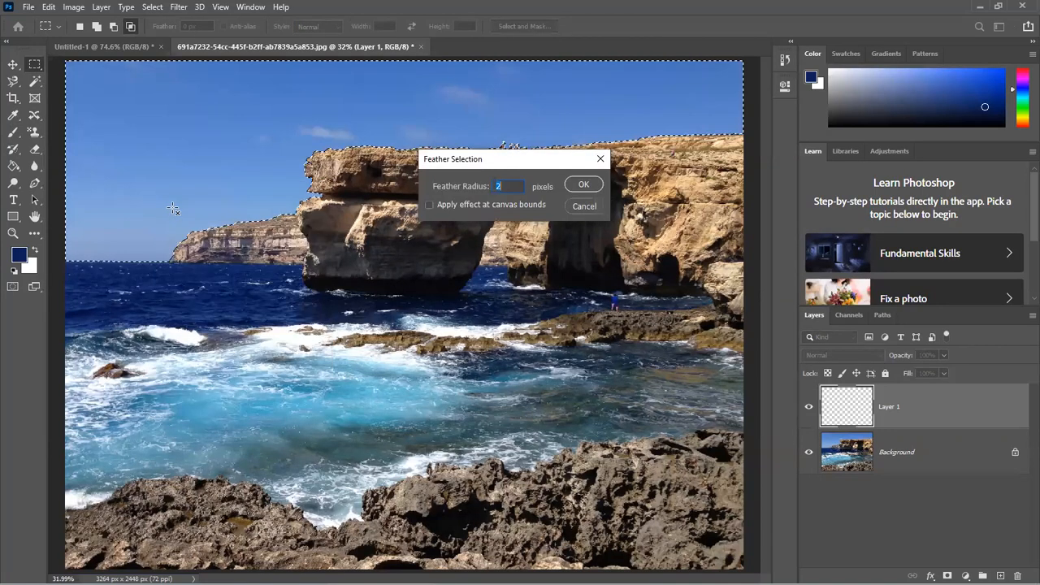
key(Return)
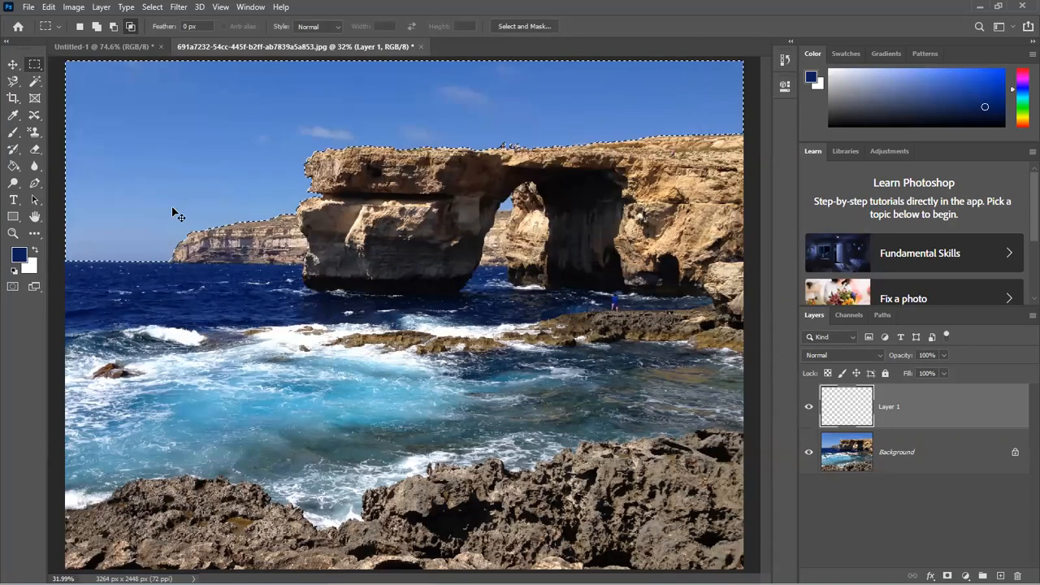
key(alt+BackSpace)
key(ctrl+d)
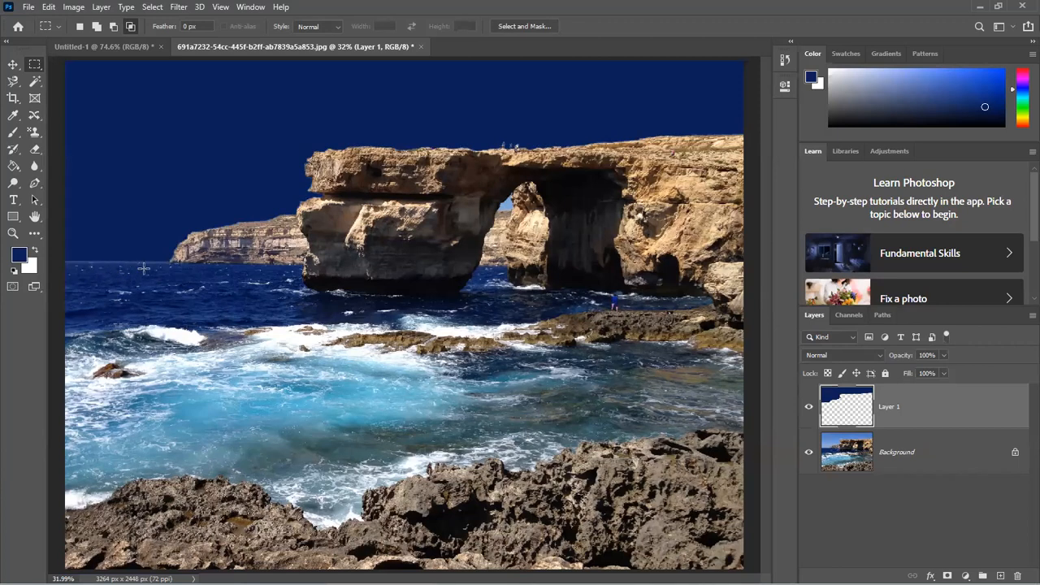
- Examine the feathered edge of the filled sky along the horizon and around the rock arch
scroll(151, 256, up, 2)
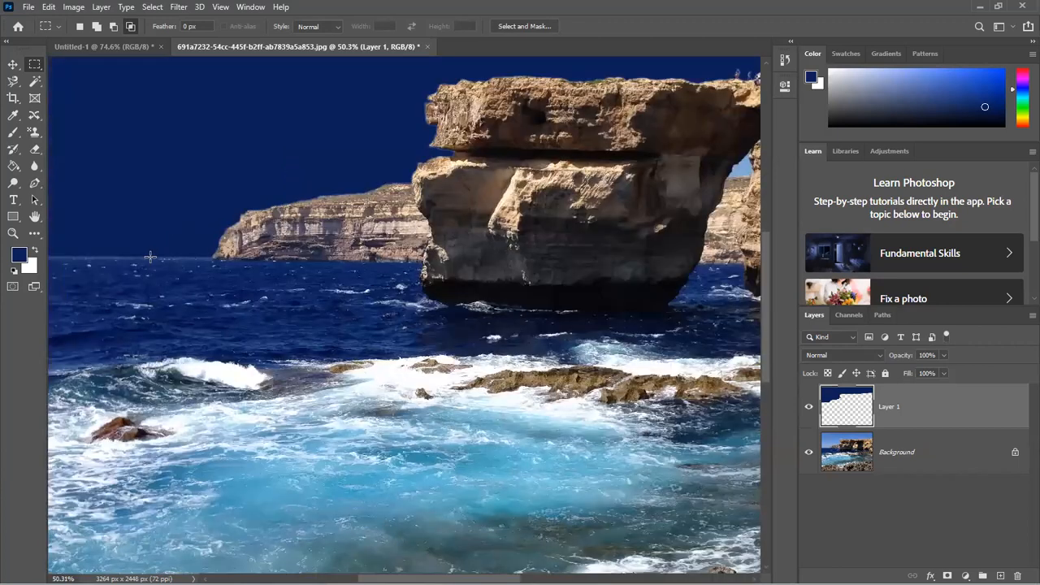
scroll(150, 257, down, 1)
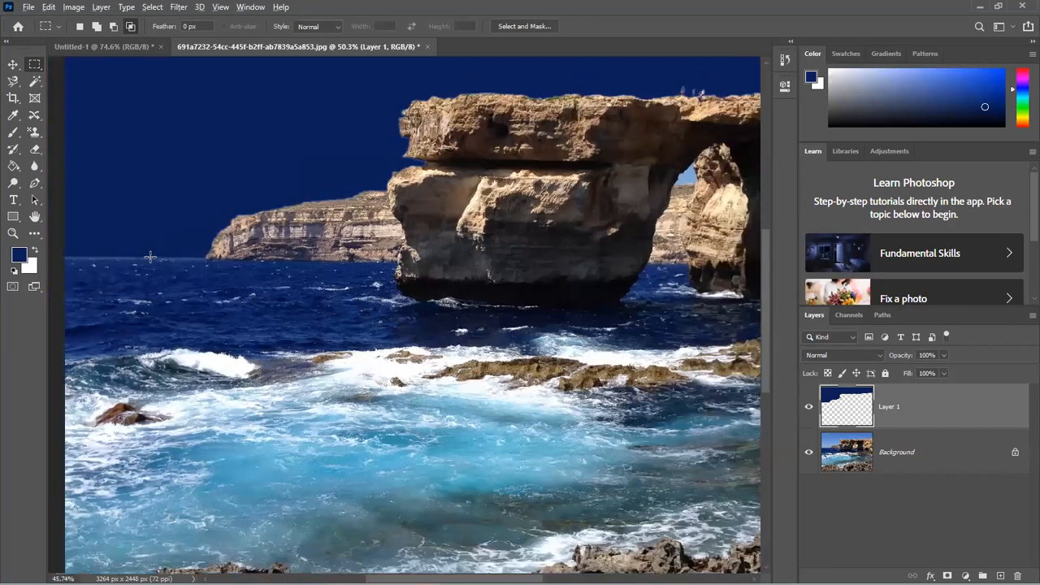
scroll(240, 265, down, 2)
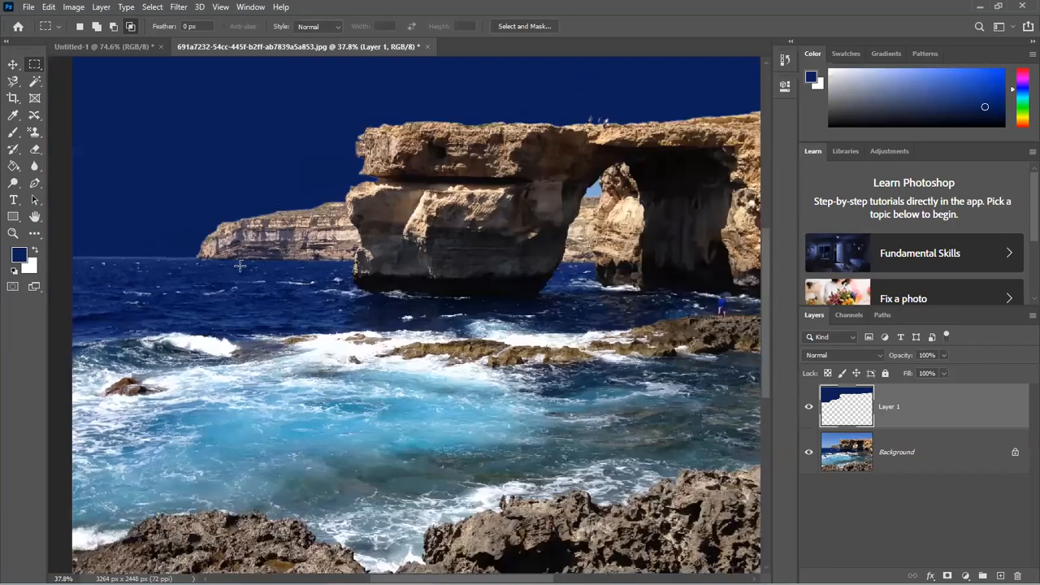
scroll(240, 265, down, 2)
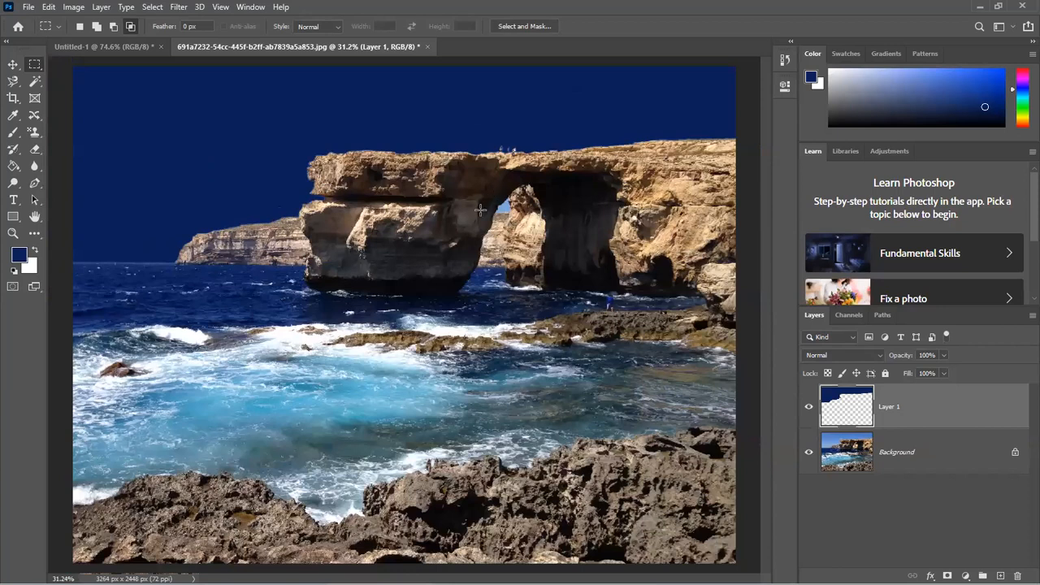
scroll(481, 210, up, 1)
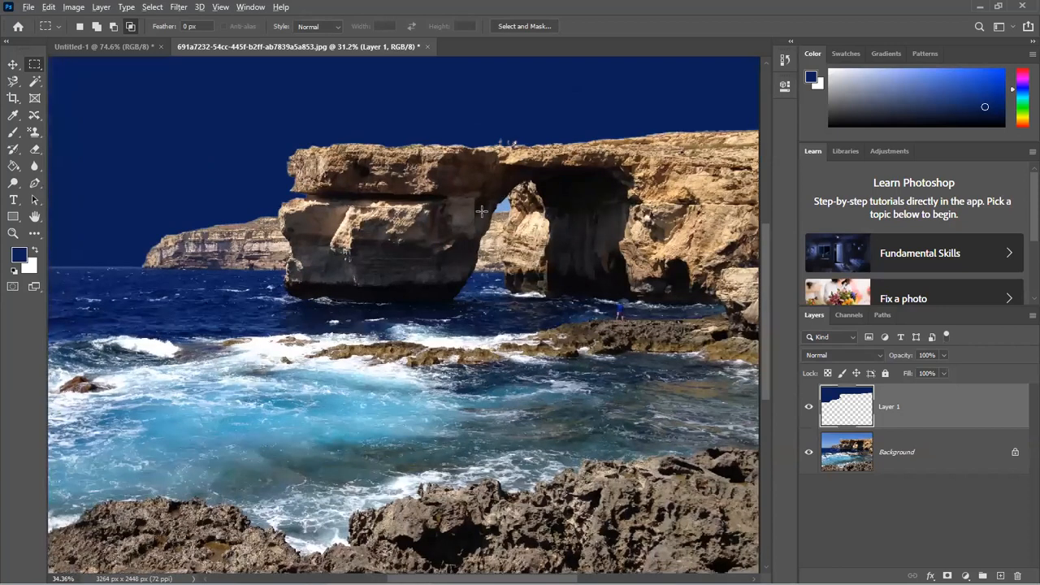
scroll(482, 211, up, 6)
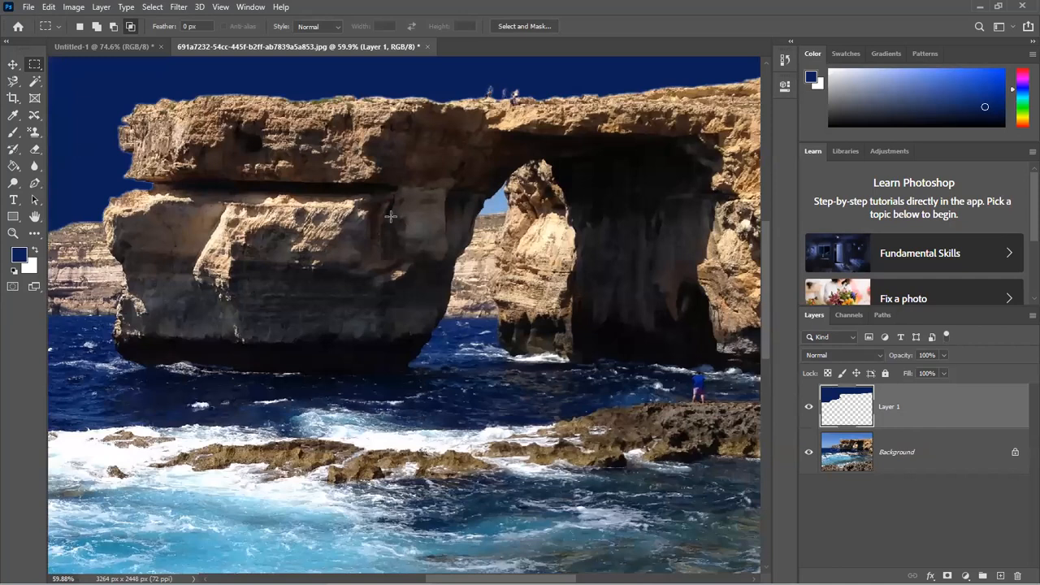
scroll(391, 216, down, 1)
scroll(361, 147, down, 5)
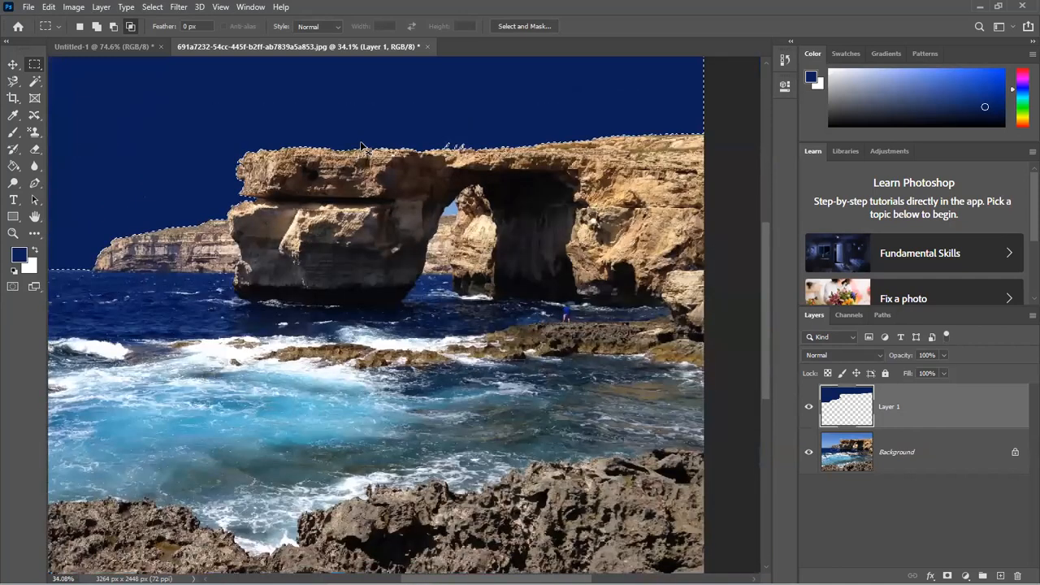
- Undo the sky fill, clear the selection, and delete Layer 1
key(ctrl+z)
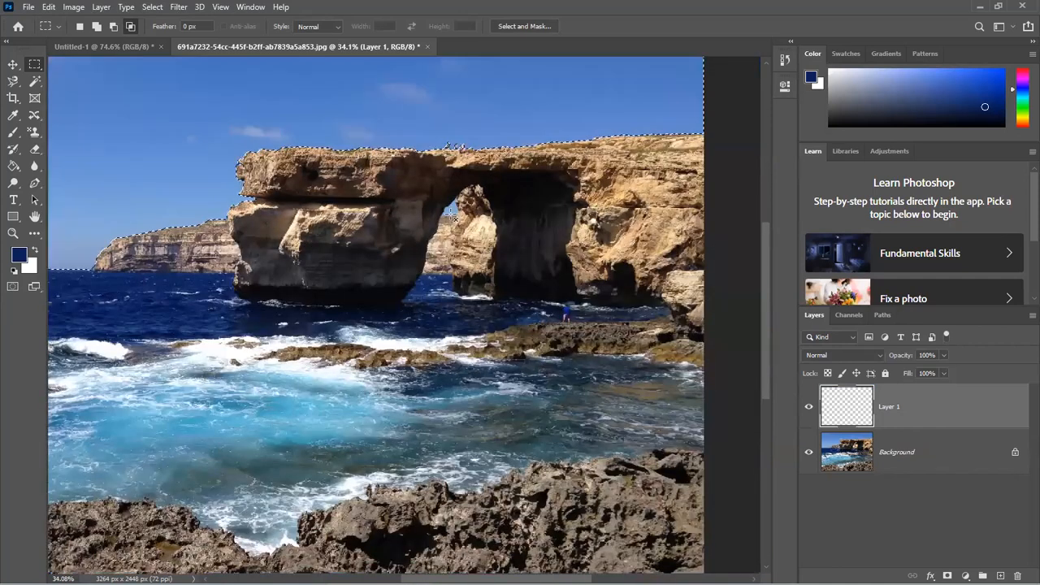
key(ctrl+d)
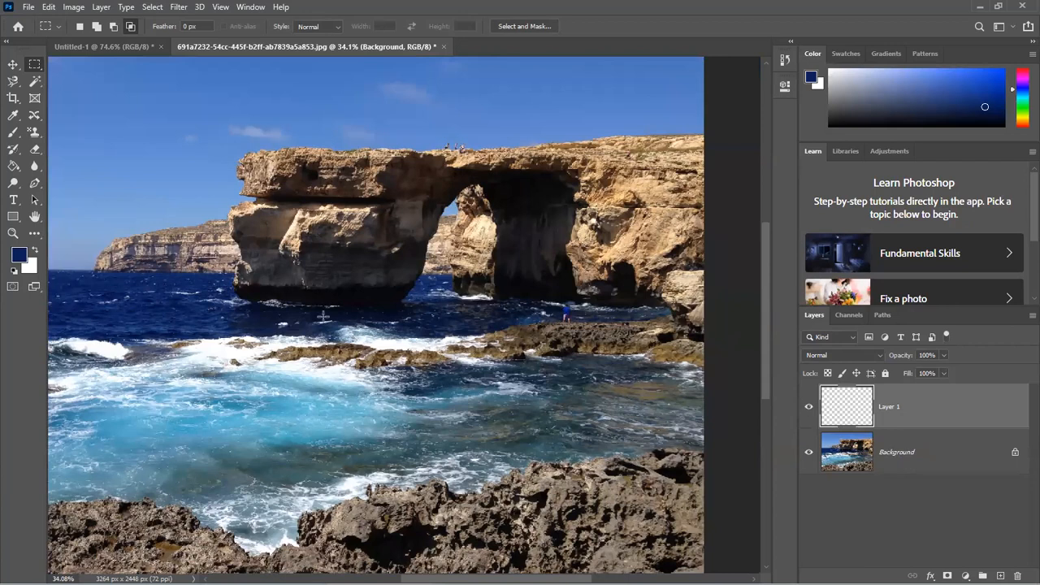
key(Delete)
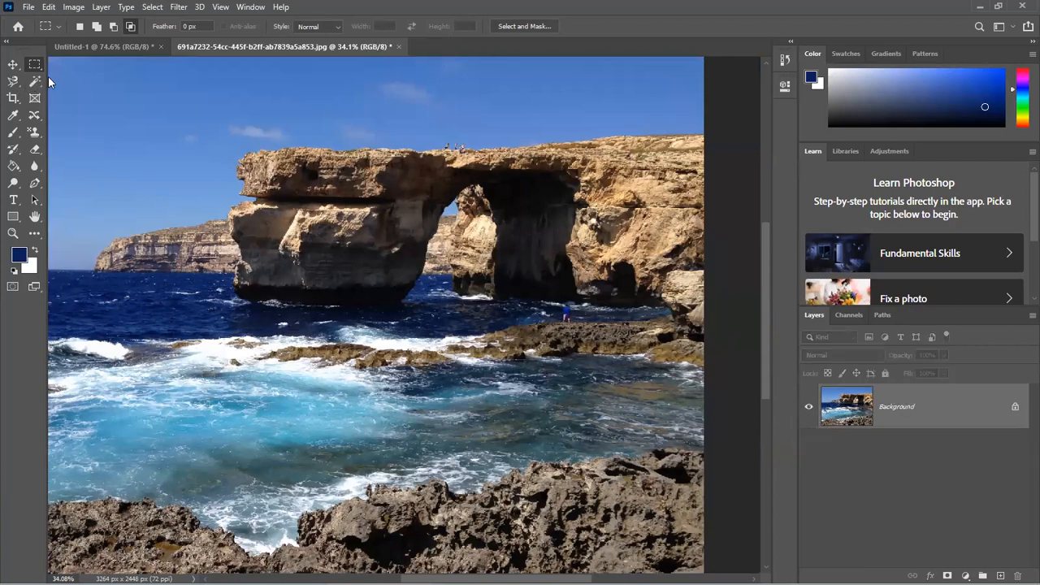
- Select the sky with the Magic Wand at tolerance 50 with Contiguous on
drag(34, 82, 70, 82)
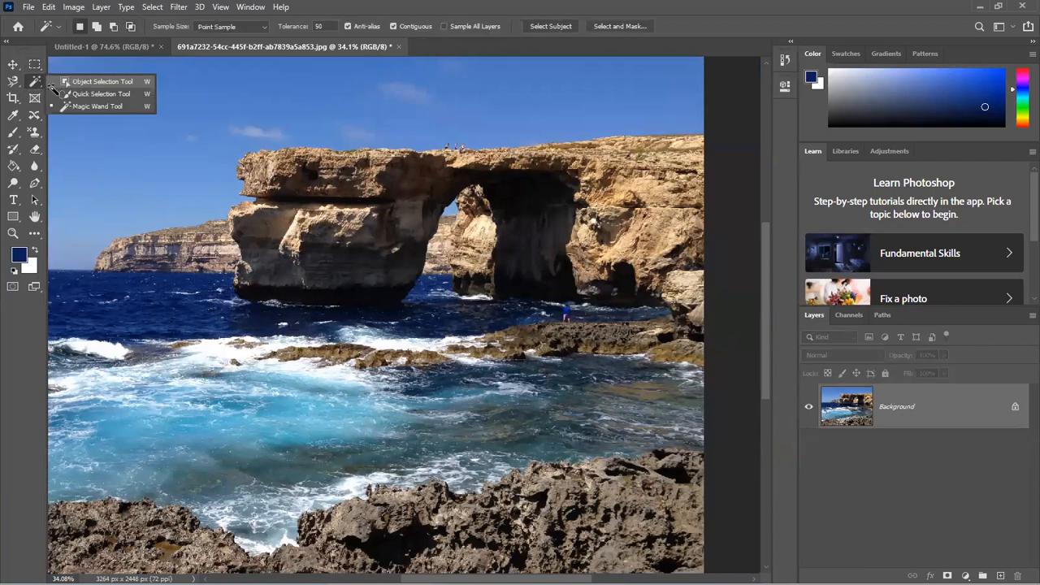
click(70, 106)
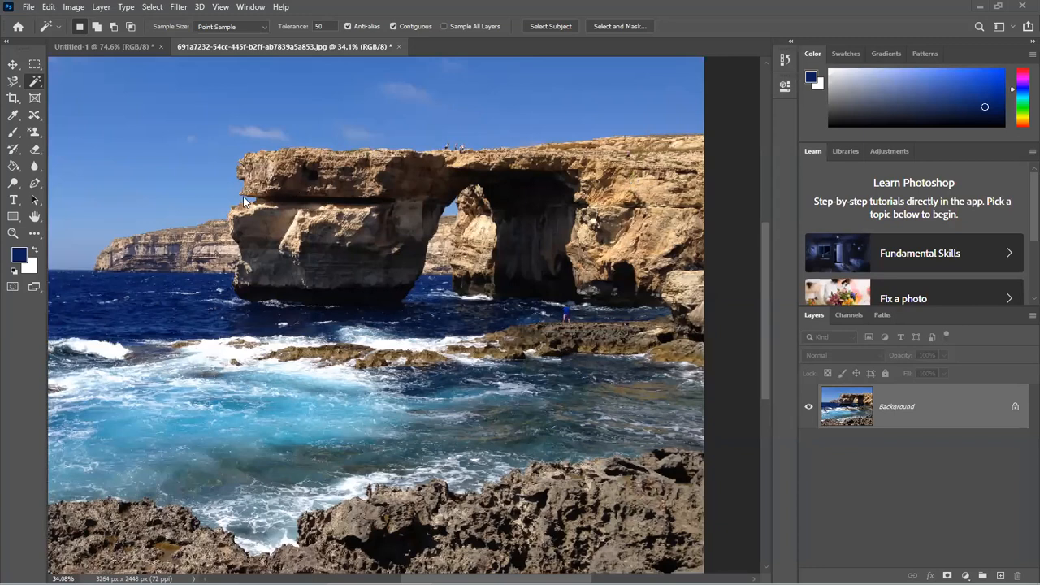
scroll(252, 220, down, 1)
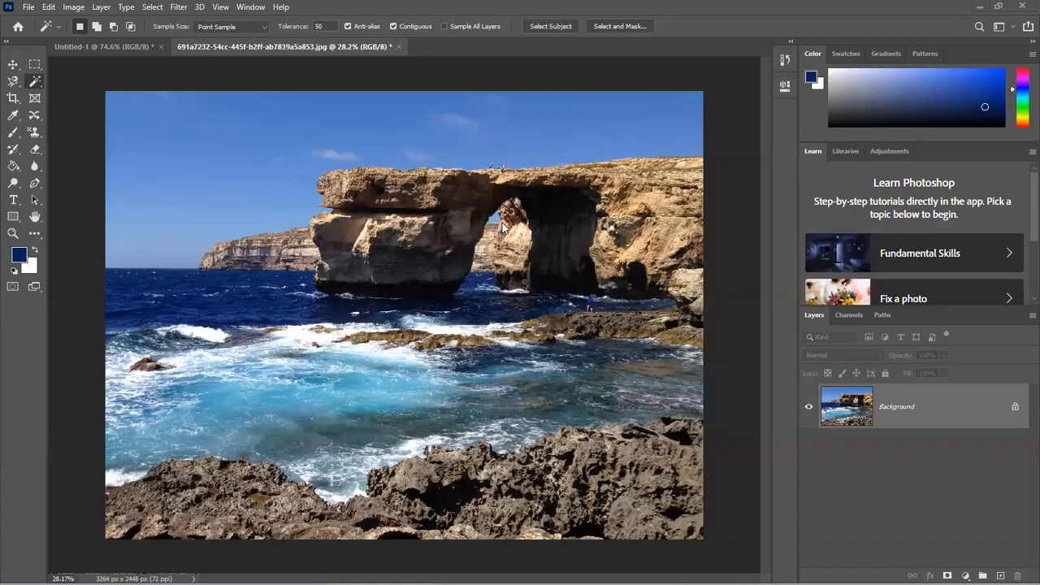
click(208, 160)
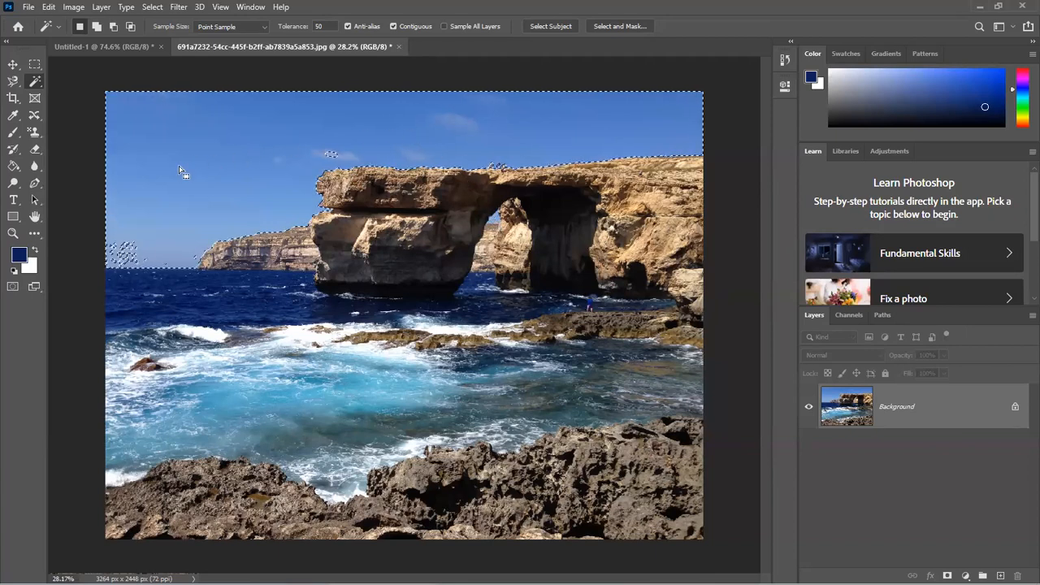
- Turn off Contiguous and test the Magic Wand on the sky blue across the whole photo, clearing the selection
click(409, 27)
key(ctrl+d)
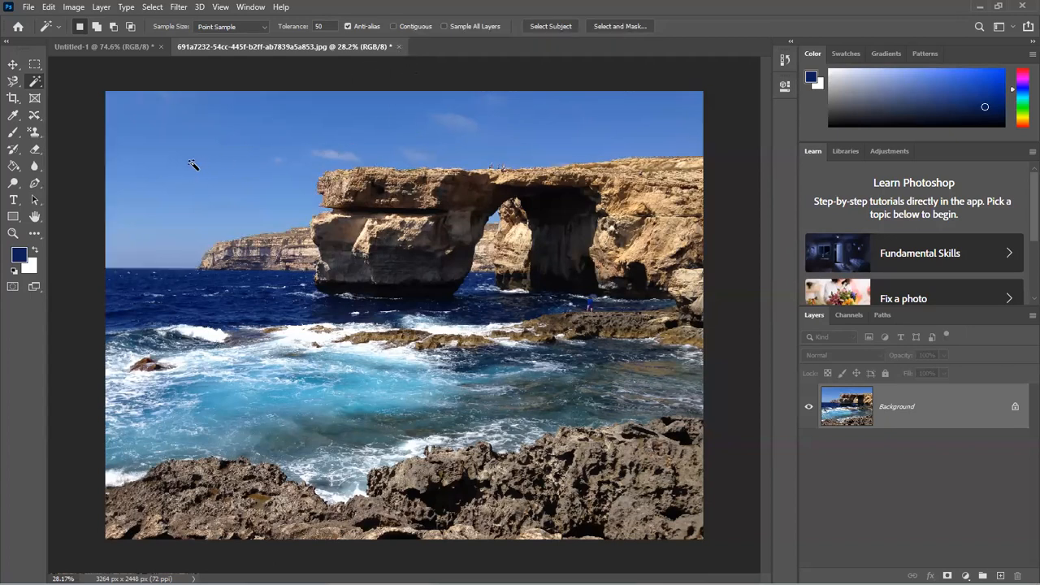
click(503, 222)
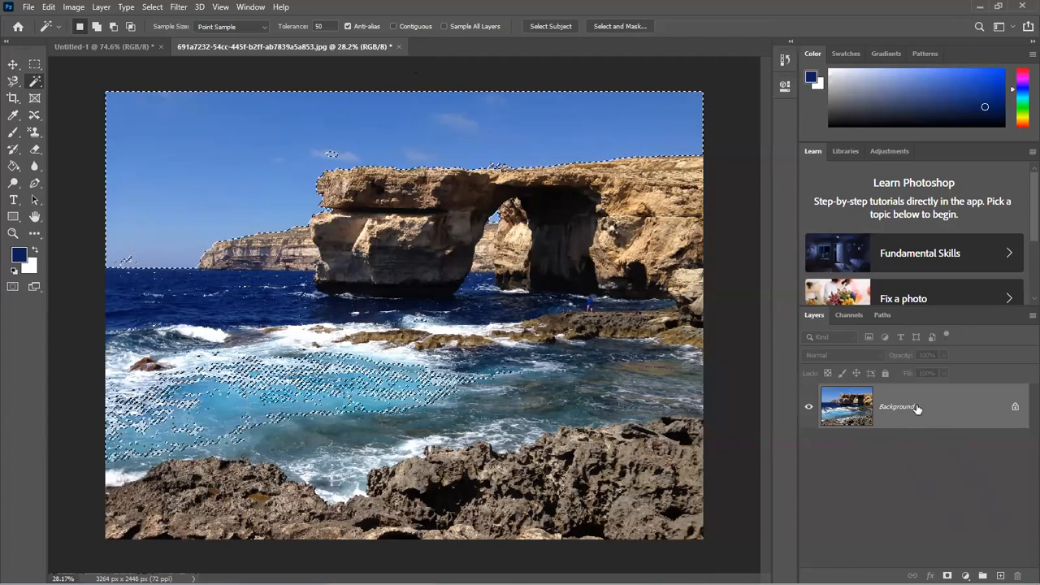
key(ctrl+d)
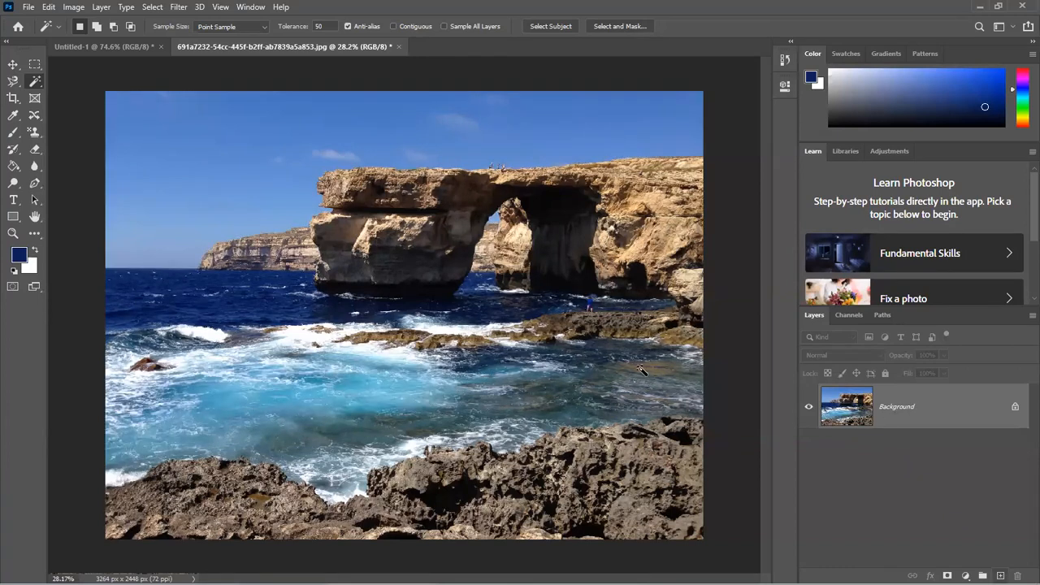
- Add five empty layers above the photo and try to copy a whole-canvas selection from Layer 5 to a new layer
key(ctrl+z)
key(ctrl+a)
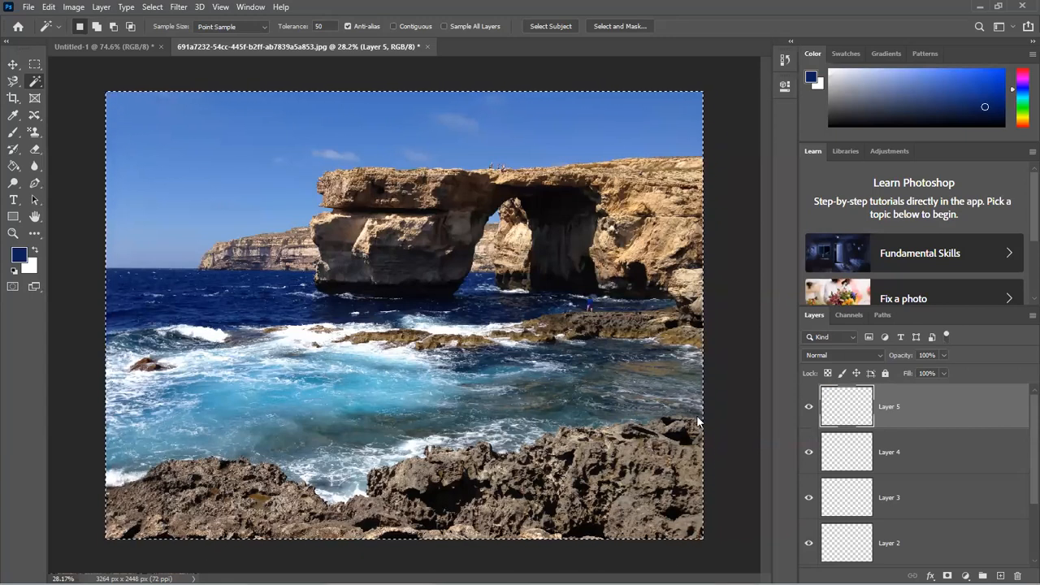
key(ctrl+j)
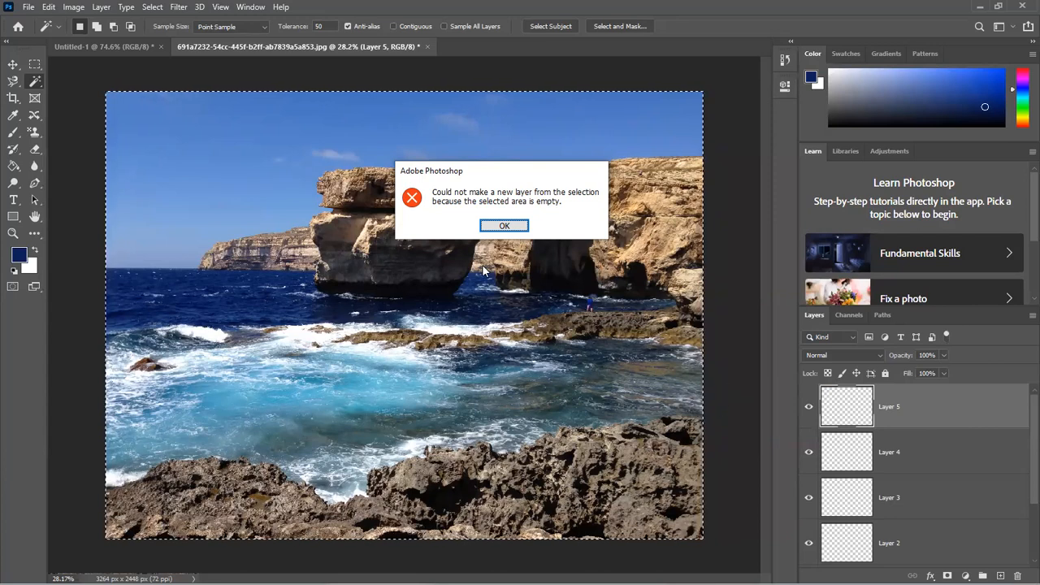
key(Return)
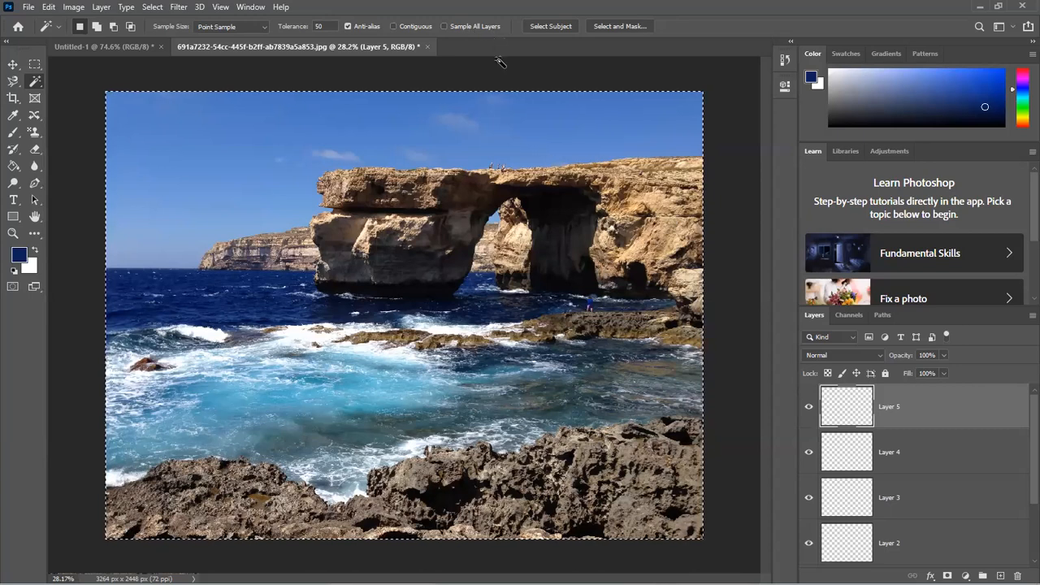
- Make the Background layer active, then switch back to the empty Layer 5
scroll(923, 496, down, 2)
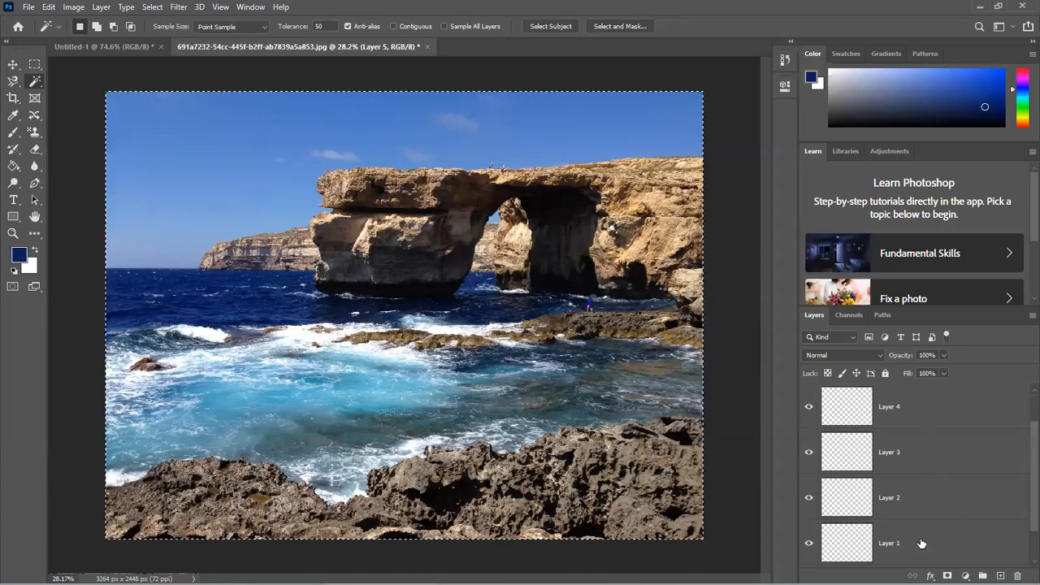
click(850, 542)
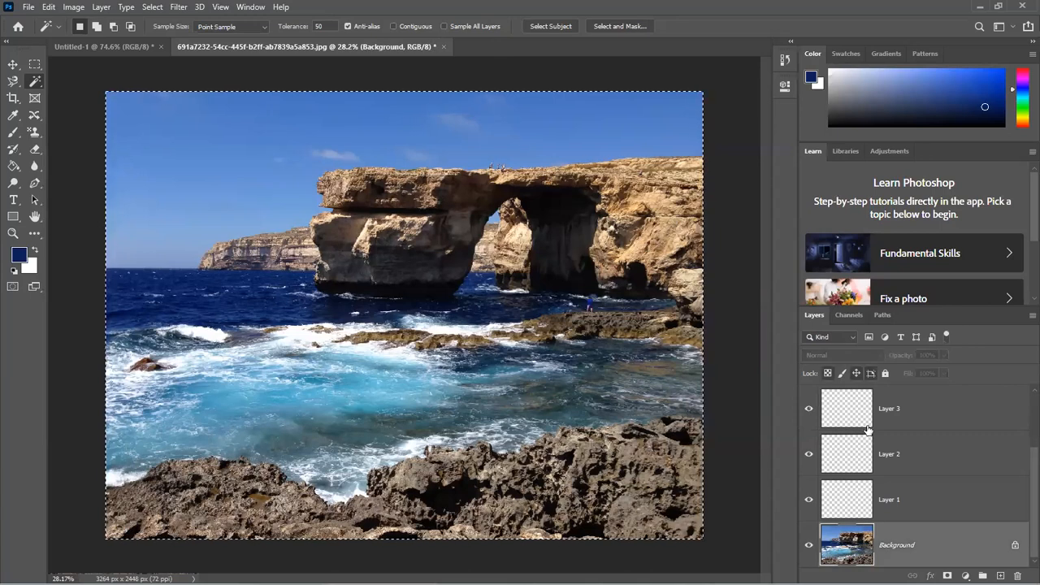
scroll(868, 421, up, 2)
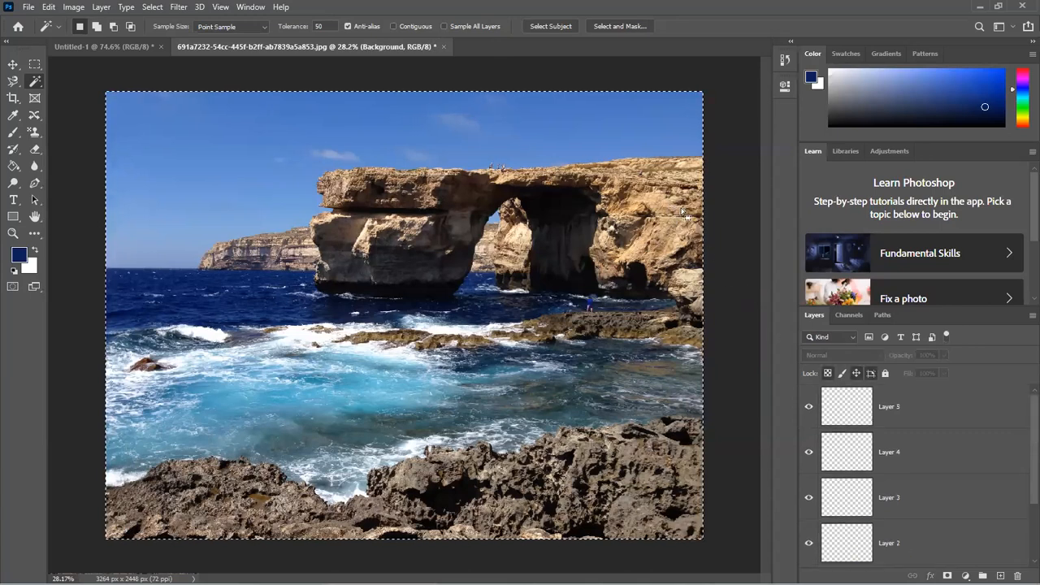
click(878, 406)
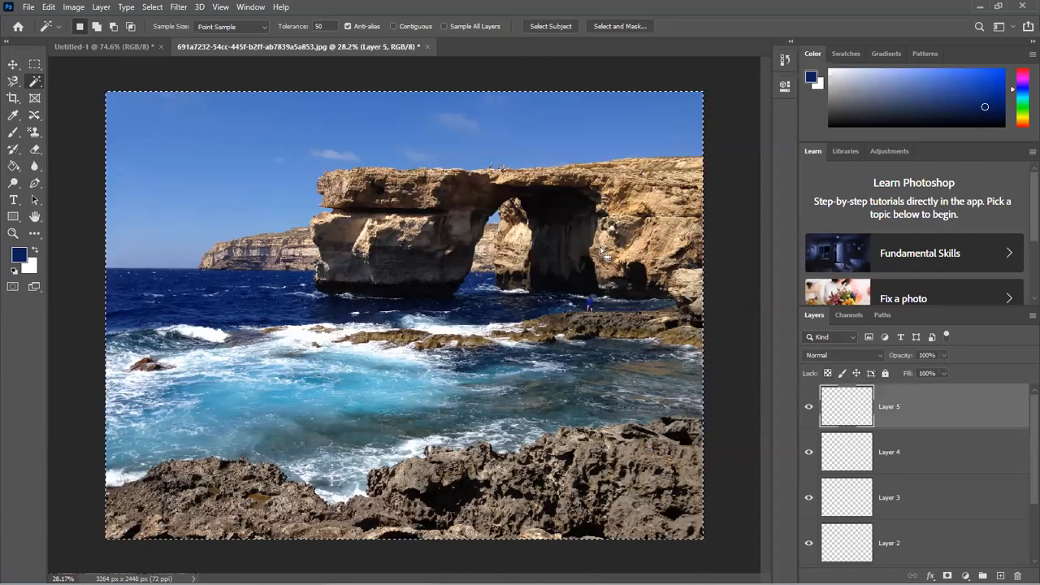
- Turn on Sample All Layers, select the sky blue with the Magic Wand from Layer 5, and try to copy the selection to a new layer
click(447, 27)
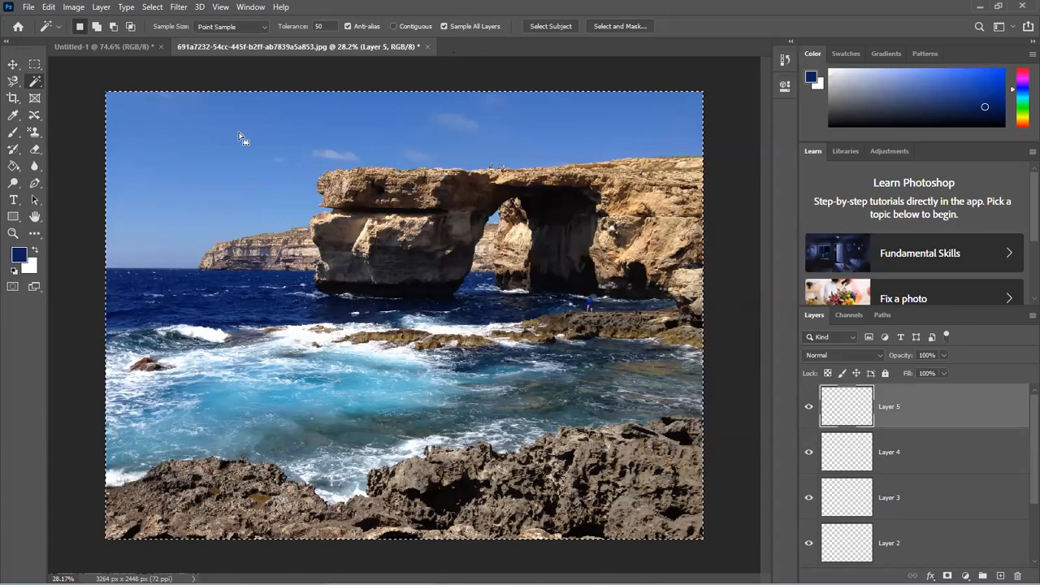
click(239, 132)
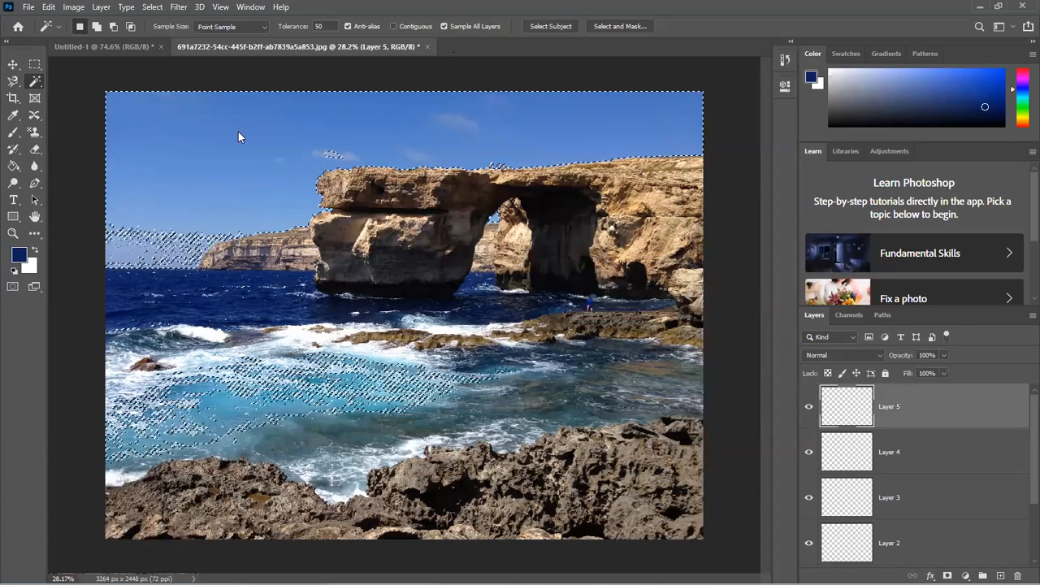
key(ctrl+j)
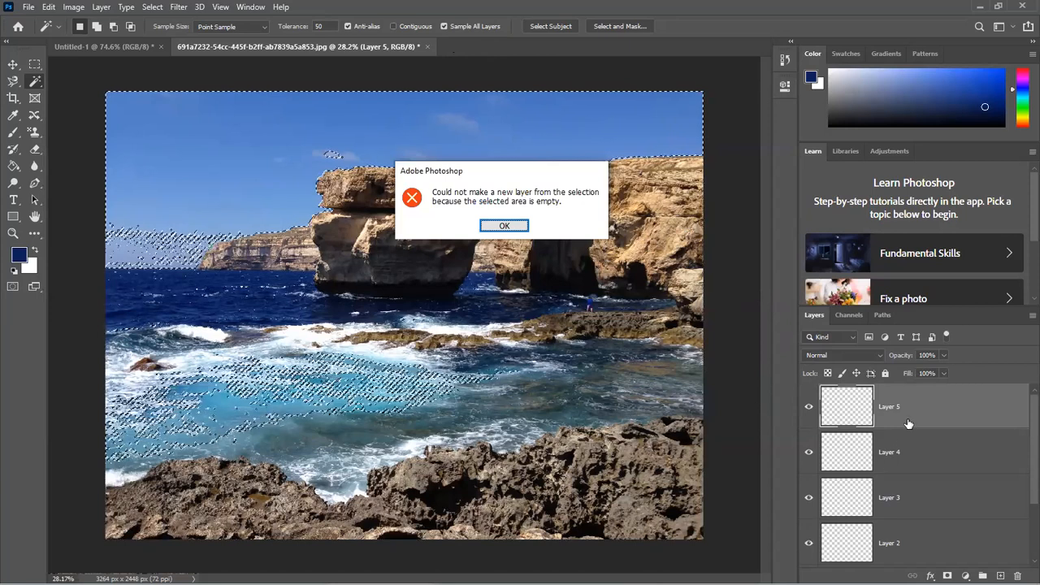
key(Return)
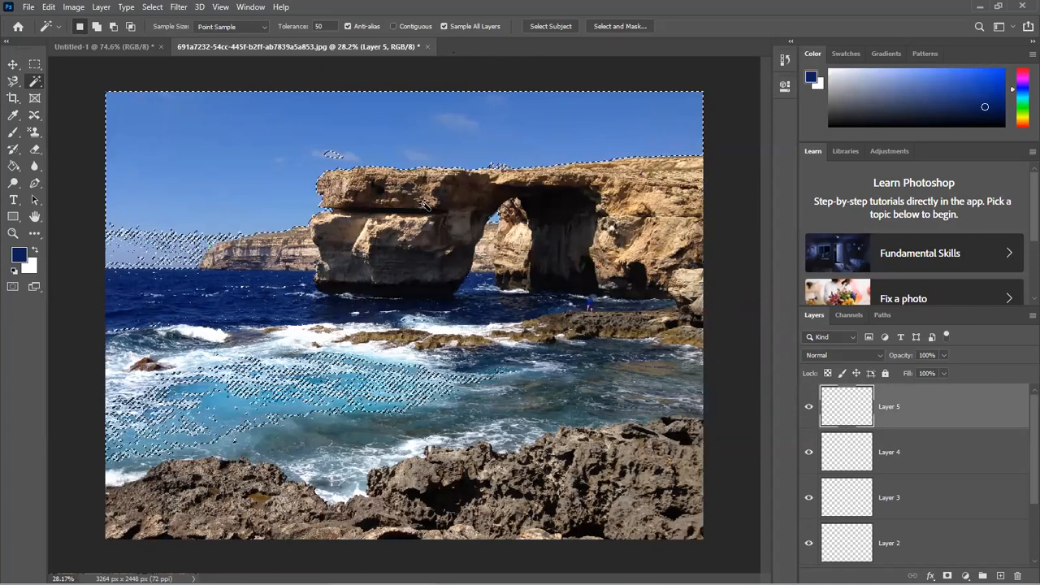
key(ctrl+j)
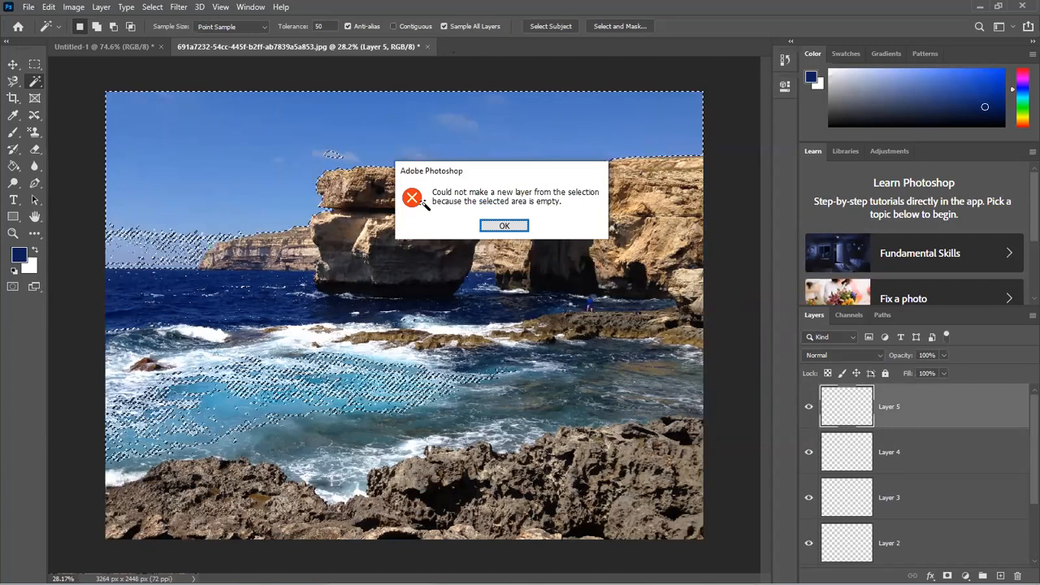
key(Return)
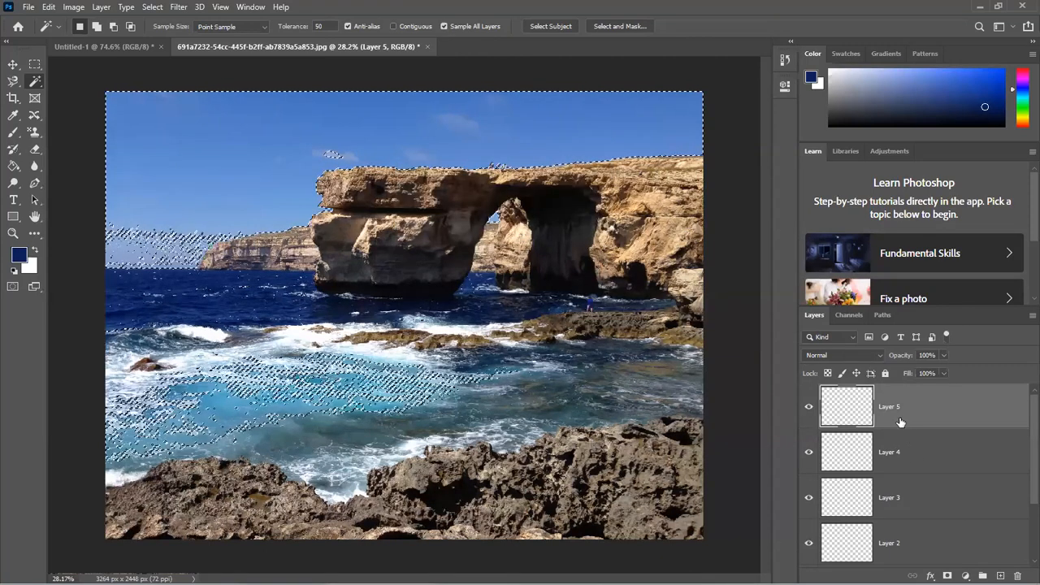
- Fill the selected blue areas on Layer 5 with the dark blue foreground colour, deselect, and make the Background layer active
key(alt+BackSpace)
key(ctrl+d)
scroll(926, 495, down, 2)
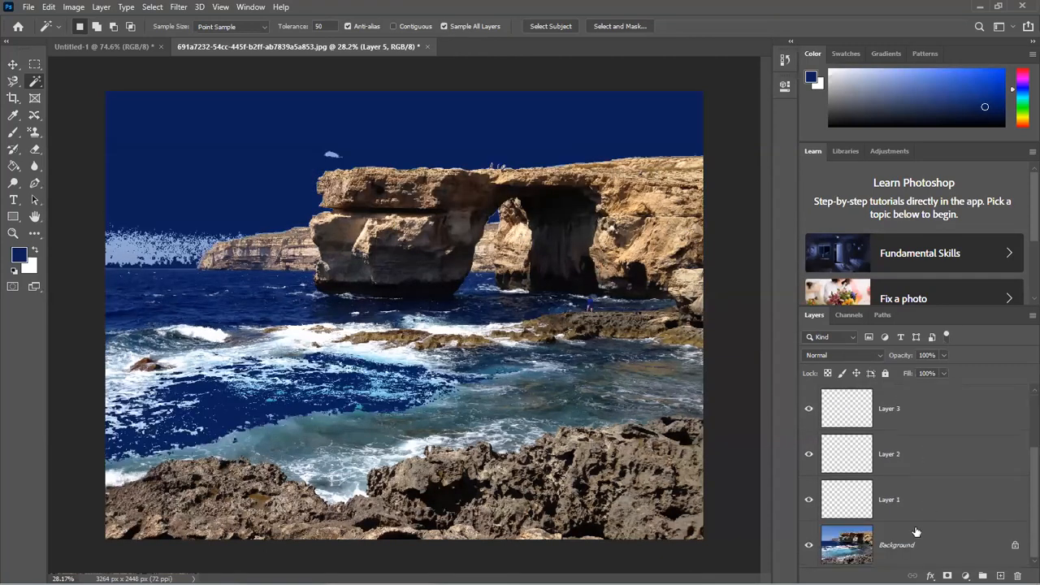
click(899, 552)
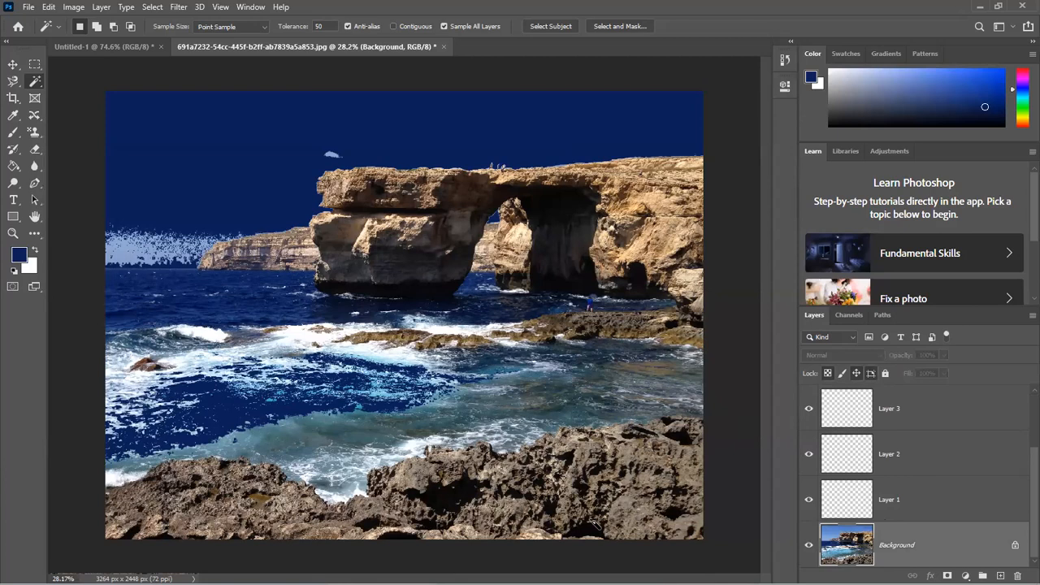
right_click(34, 82)
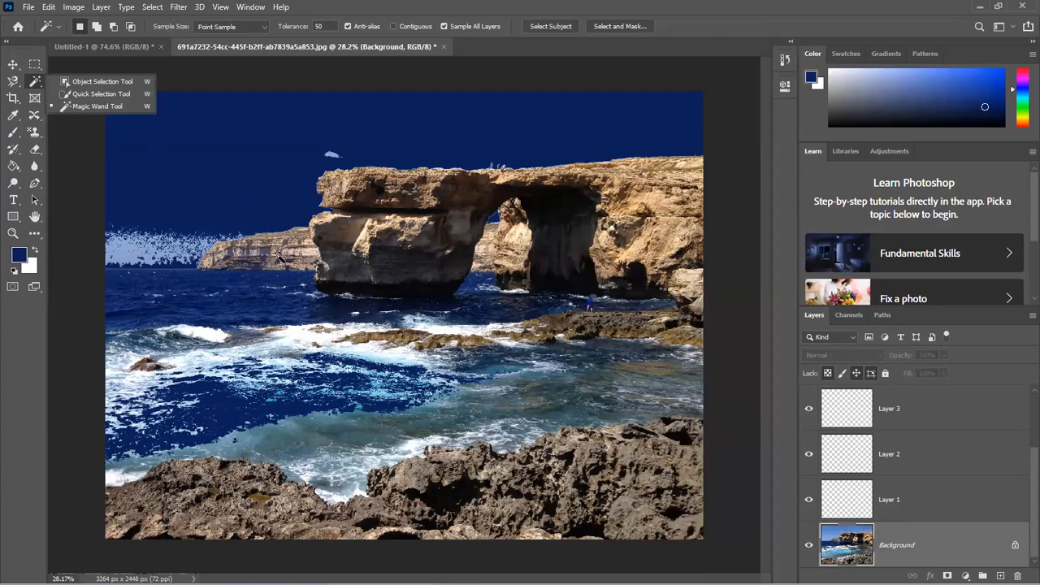
click(254, 208)
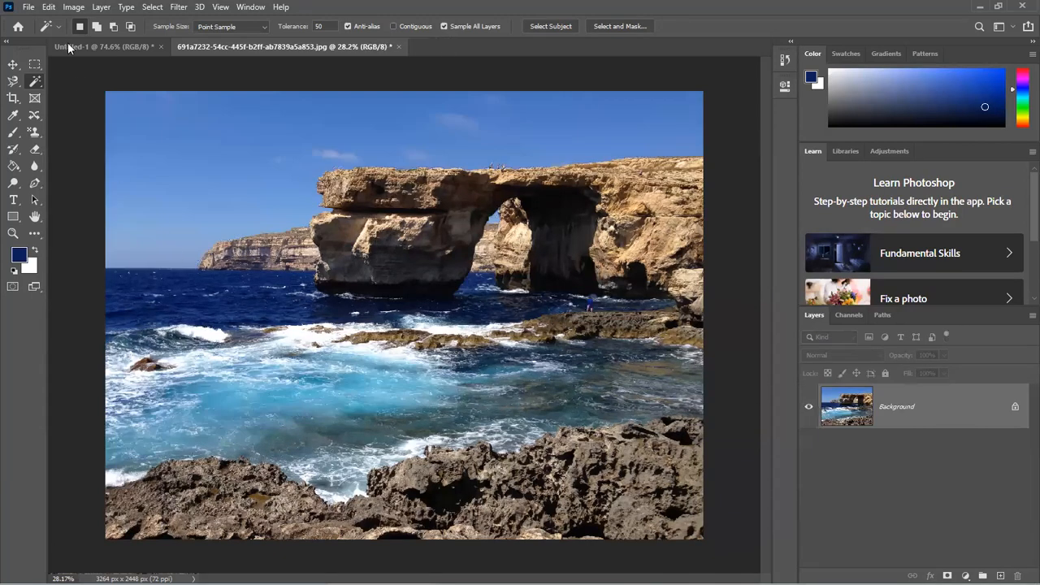
click(29, 7)
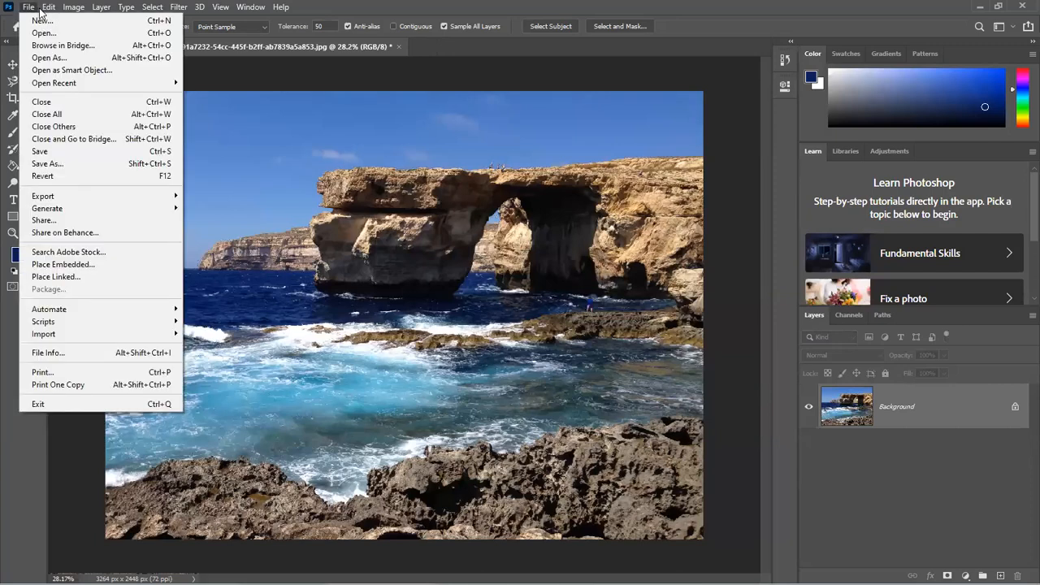
mouse_move(40, 11)
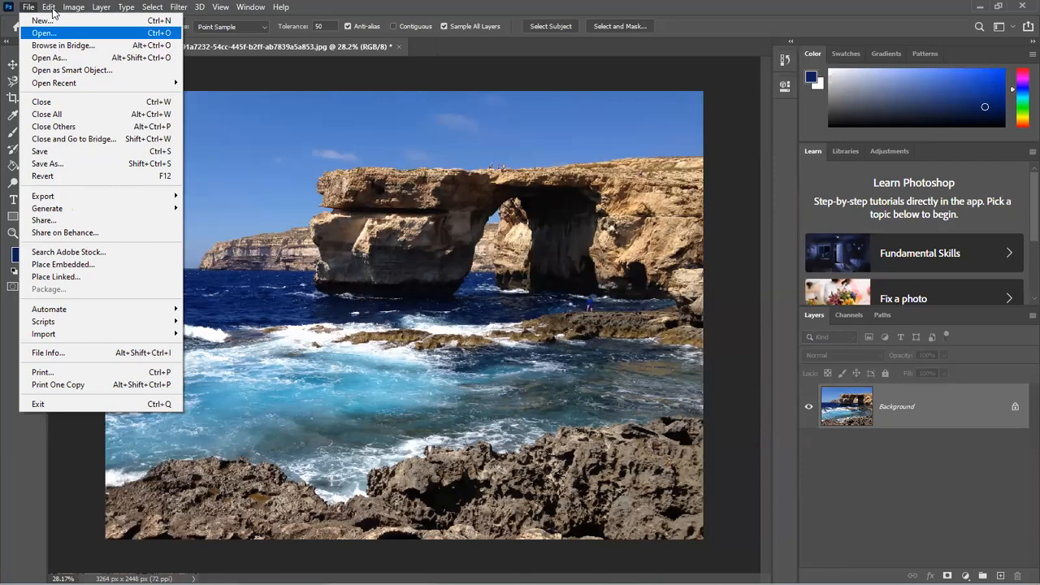
click(376, 194)
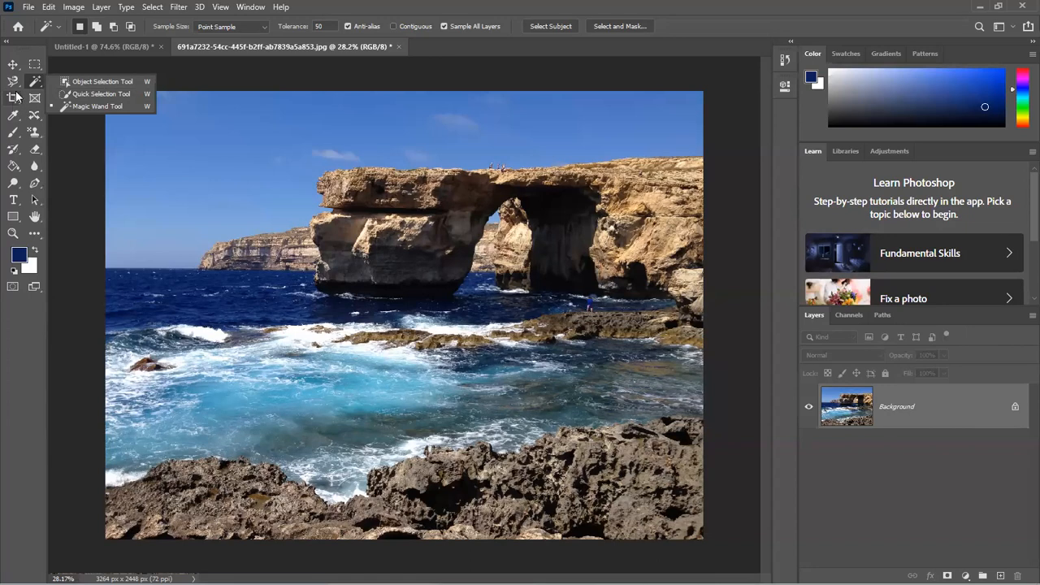
- Switch to the Move tool
click(12, 66)
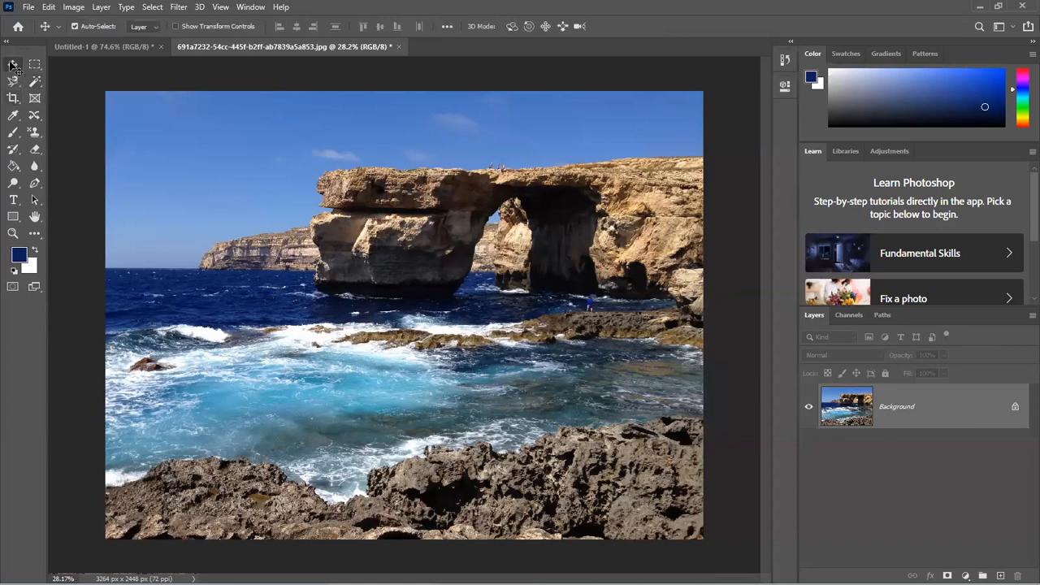